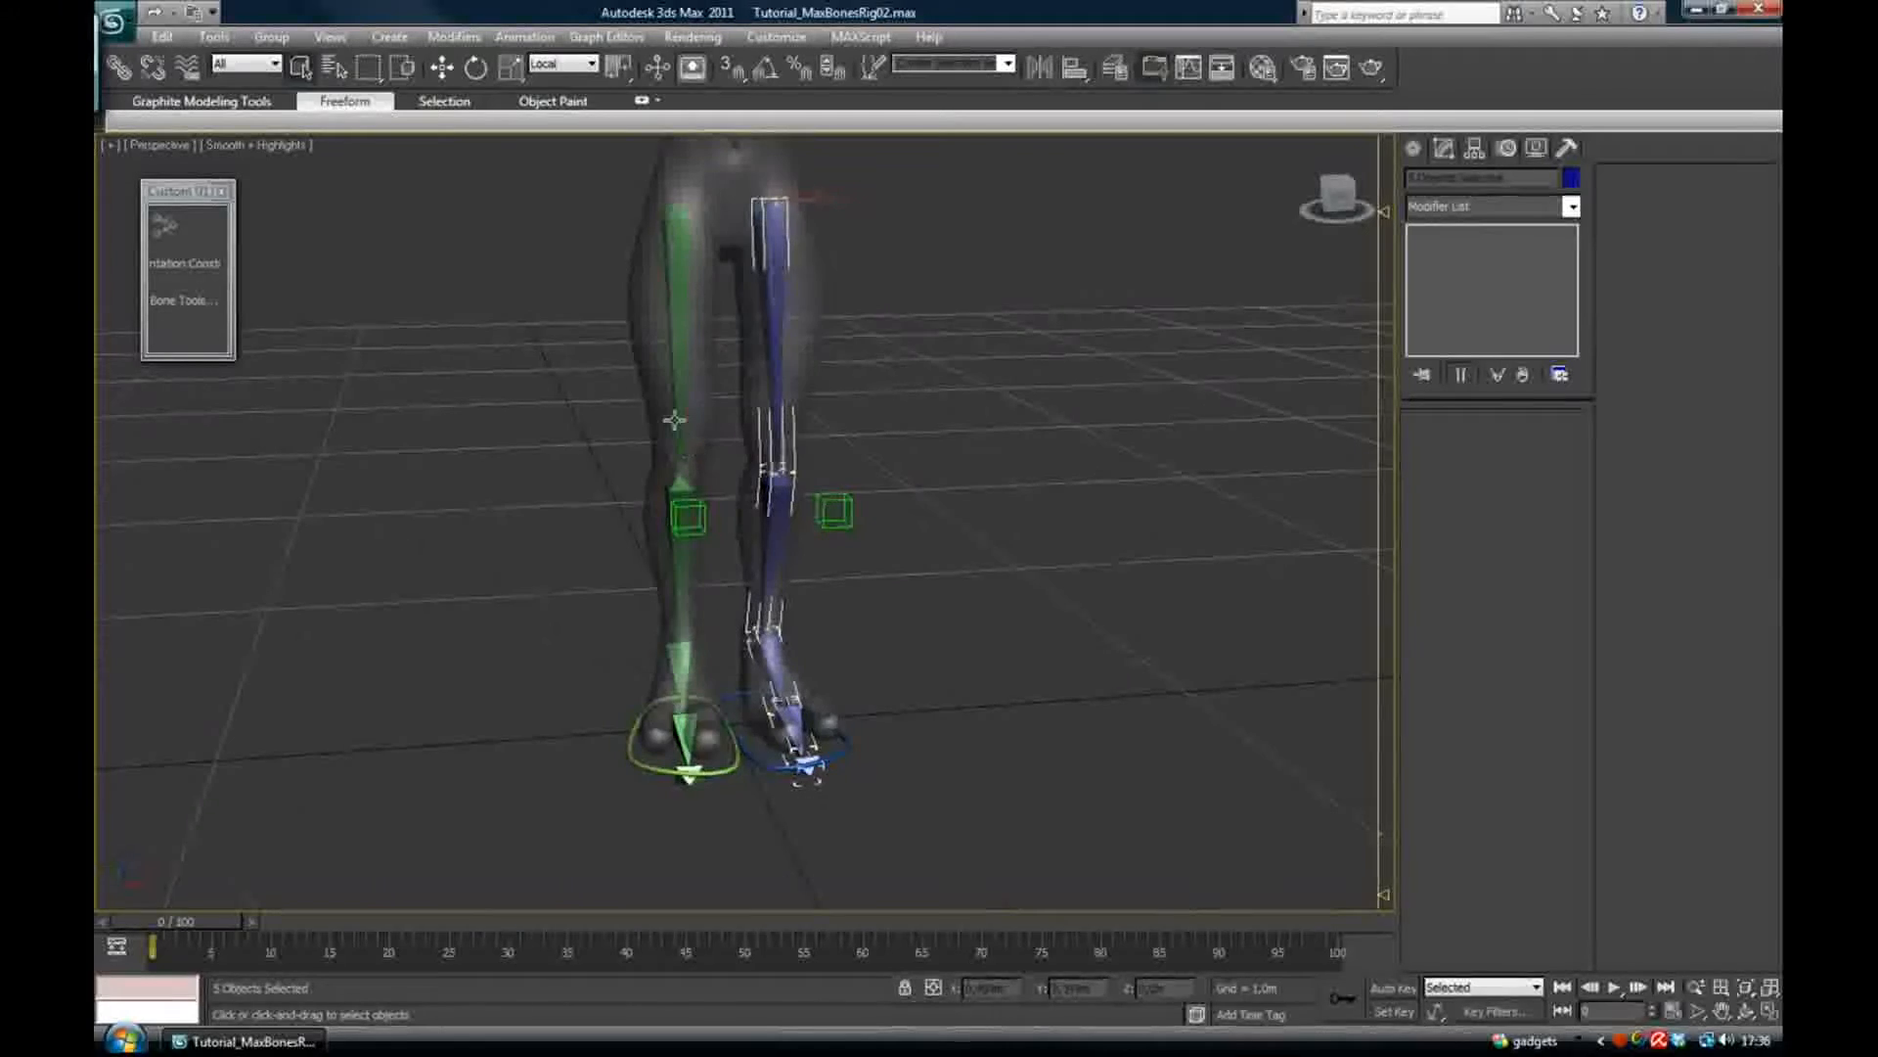
Test the left knee control by moving it sideways away from the leg, and undo the move
{"action": "middle_click_drag", "start_coordinate": [676, 411], "coordinate": [661, 480]}
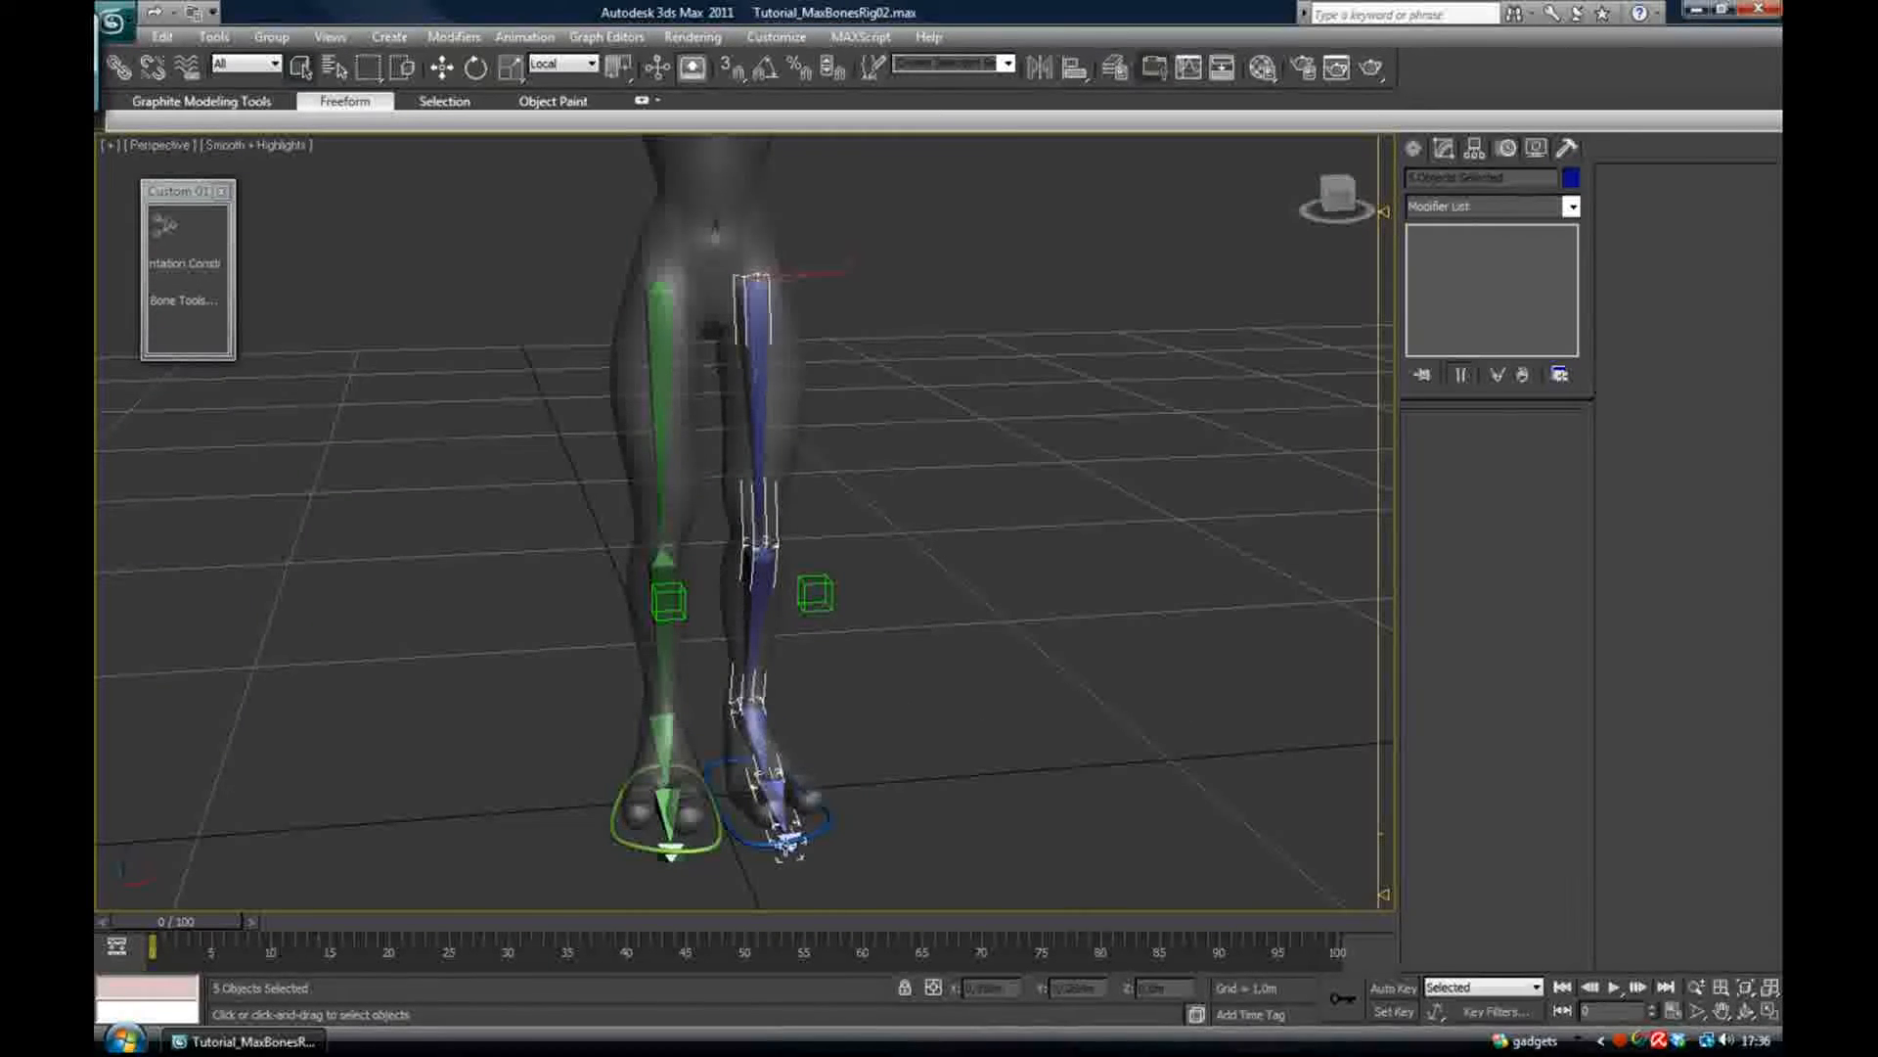
{"action": "left_click", "coordinate": [821, 591]}
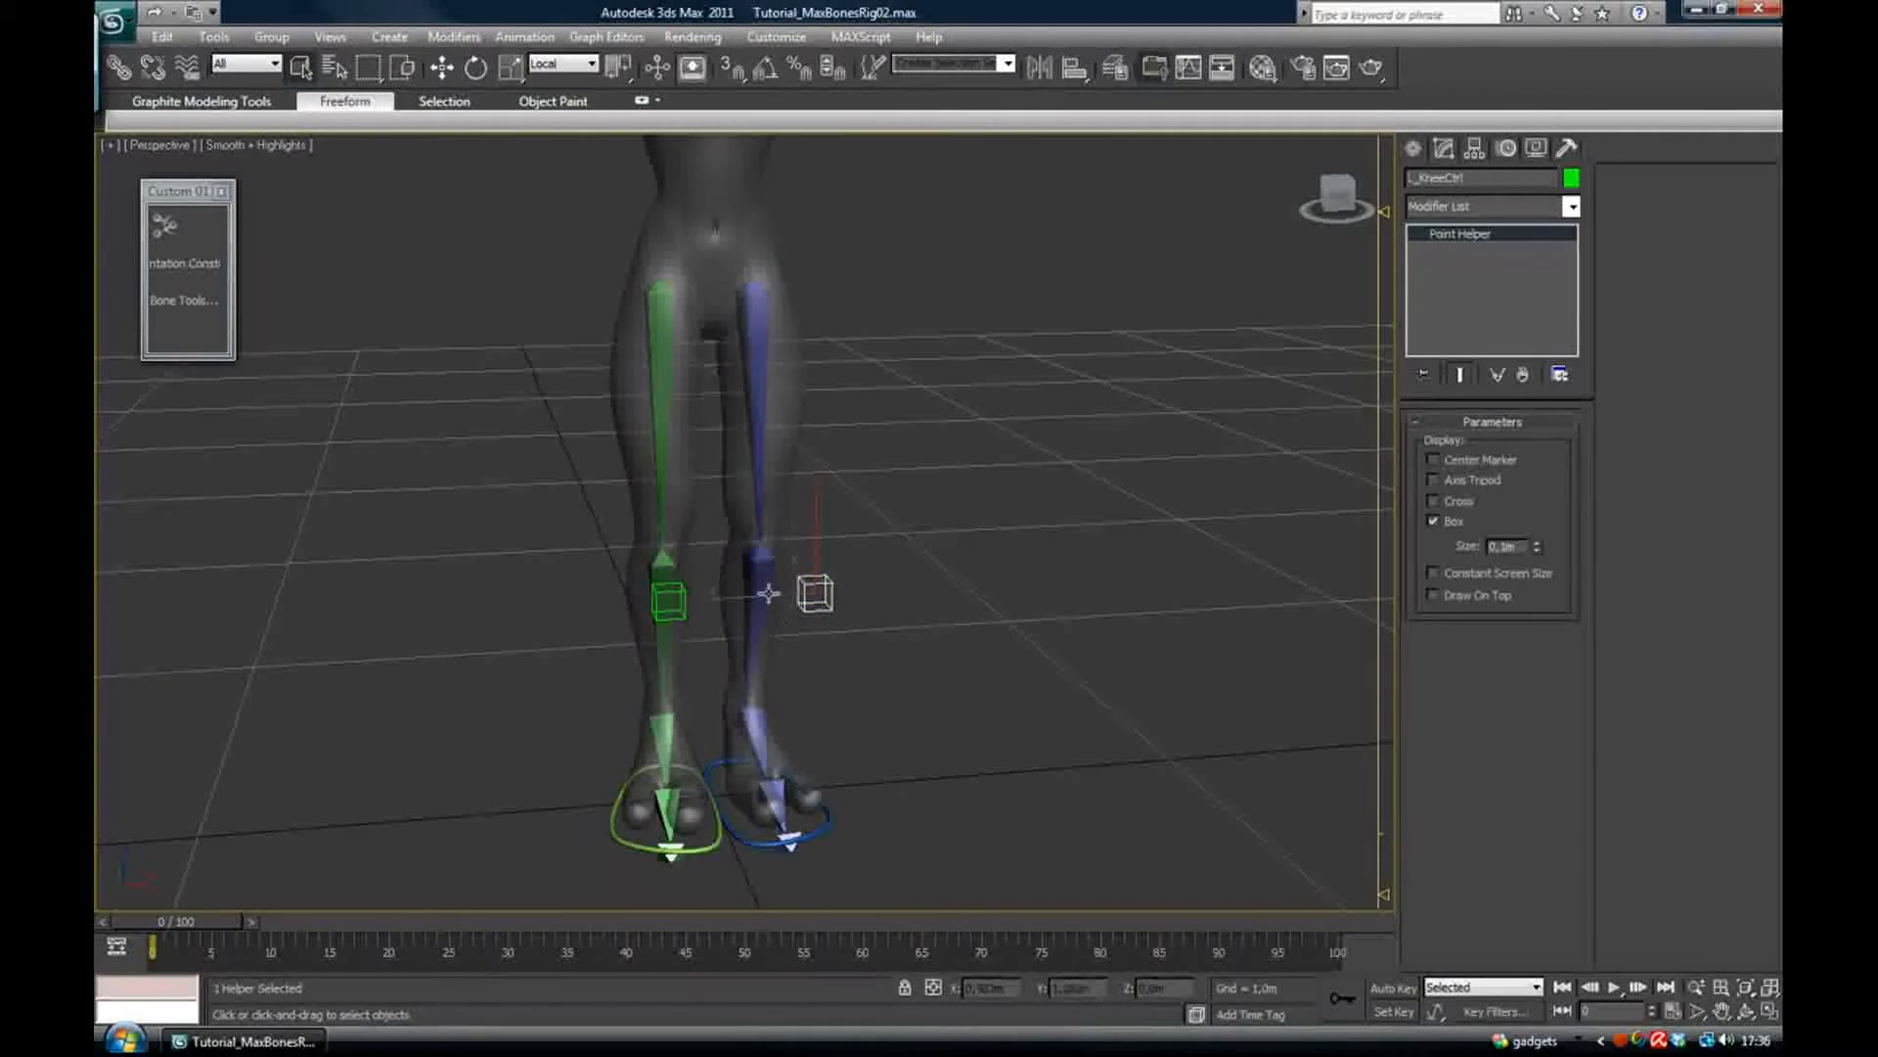
{"action": "key", "text": "w"}
{"action": "left_click_drag", "start_coordinate": [822, 591], "coordinate": [1014, 571]}
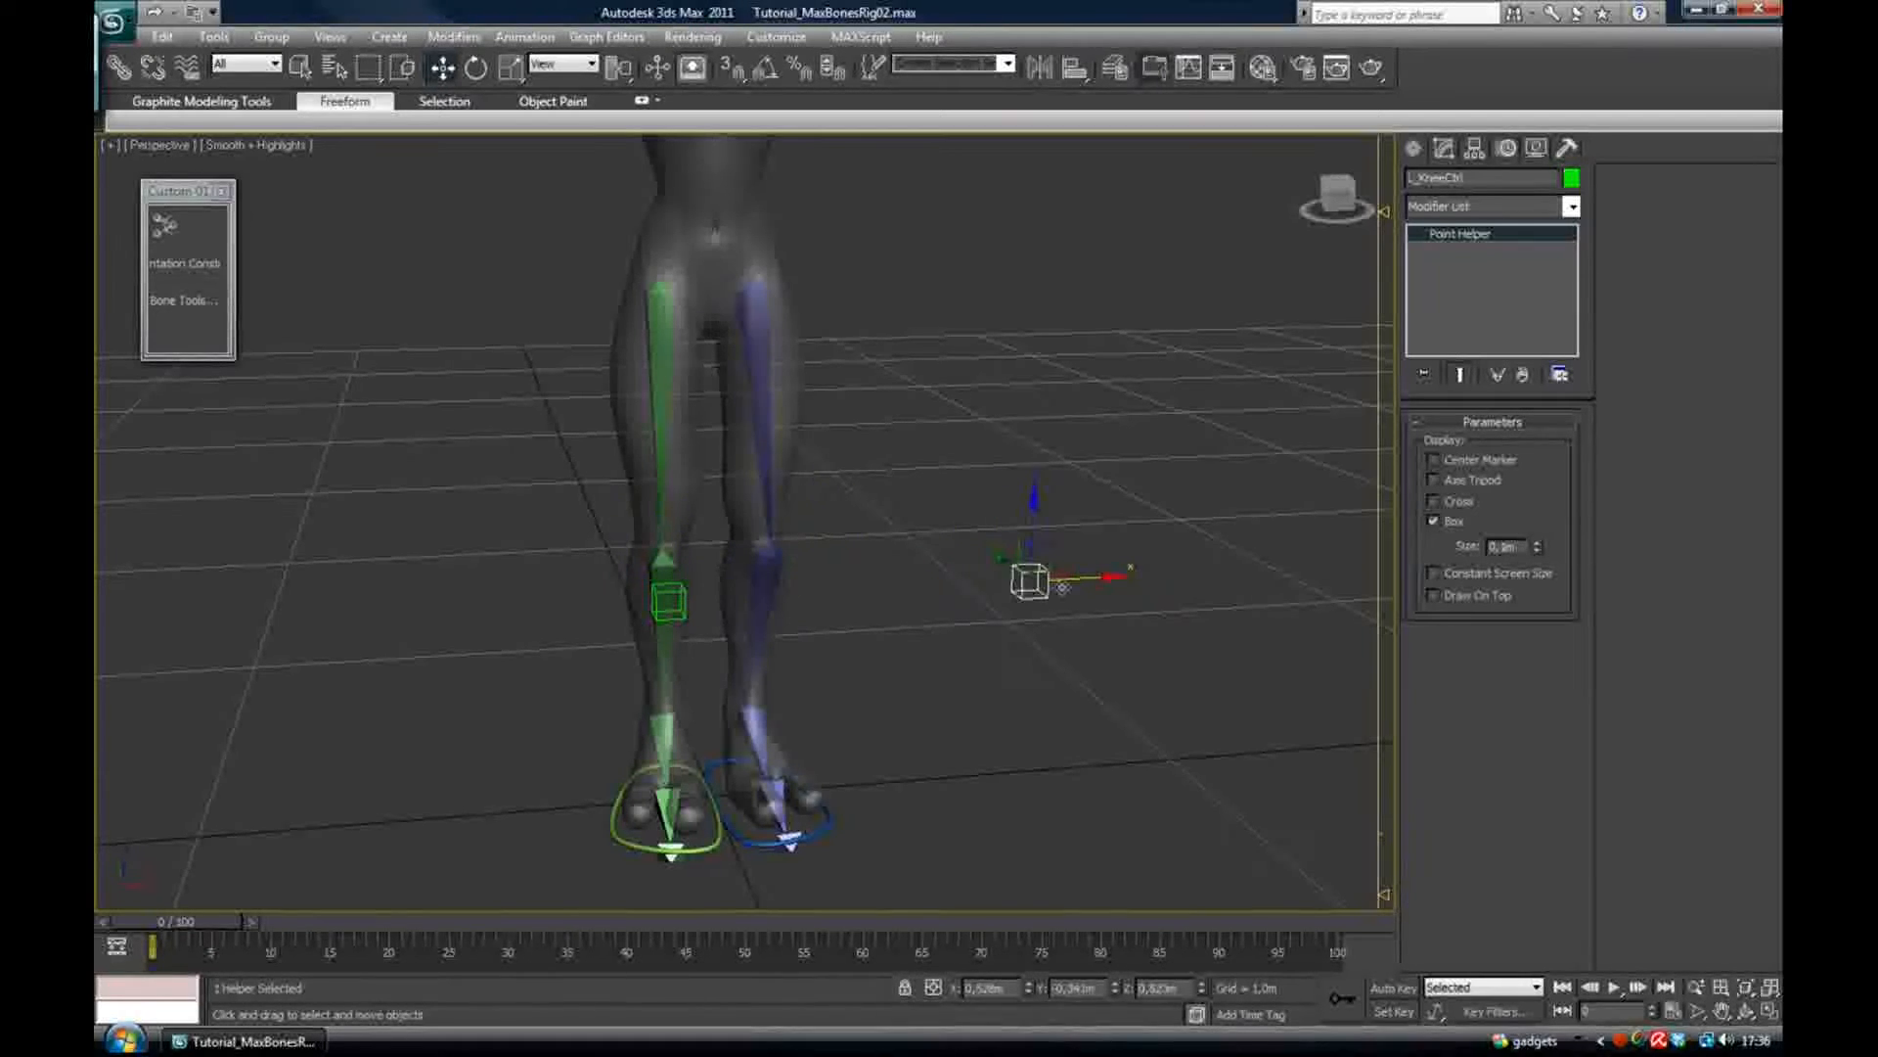
{"action": "key", "text": "ctrl+z"}
Test the right foot control by moving it, undo the move, and try its Heel Rotation attribute
{"action": "middle_click_drag", "start_coordinate": [614, 738], "coordinate": [656, 618], "text": "alt"}
{"action": "left_click", "coordinate": [654, 756]}
{"action": "left_click_drag", "start_coordinate": [656, 618], "coordinate": [786, 534]}
{"action": "key", "text": "ctrl+z"}
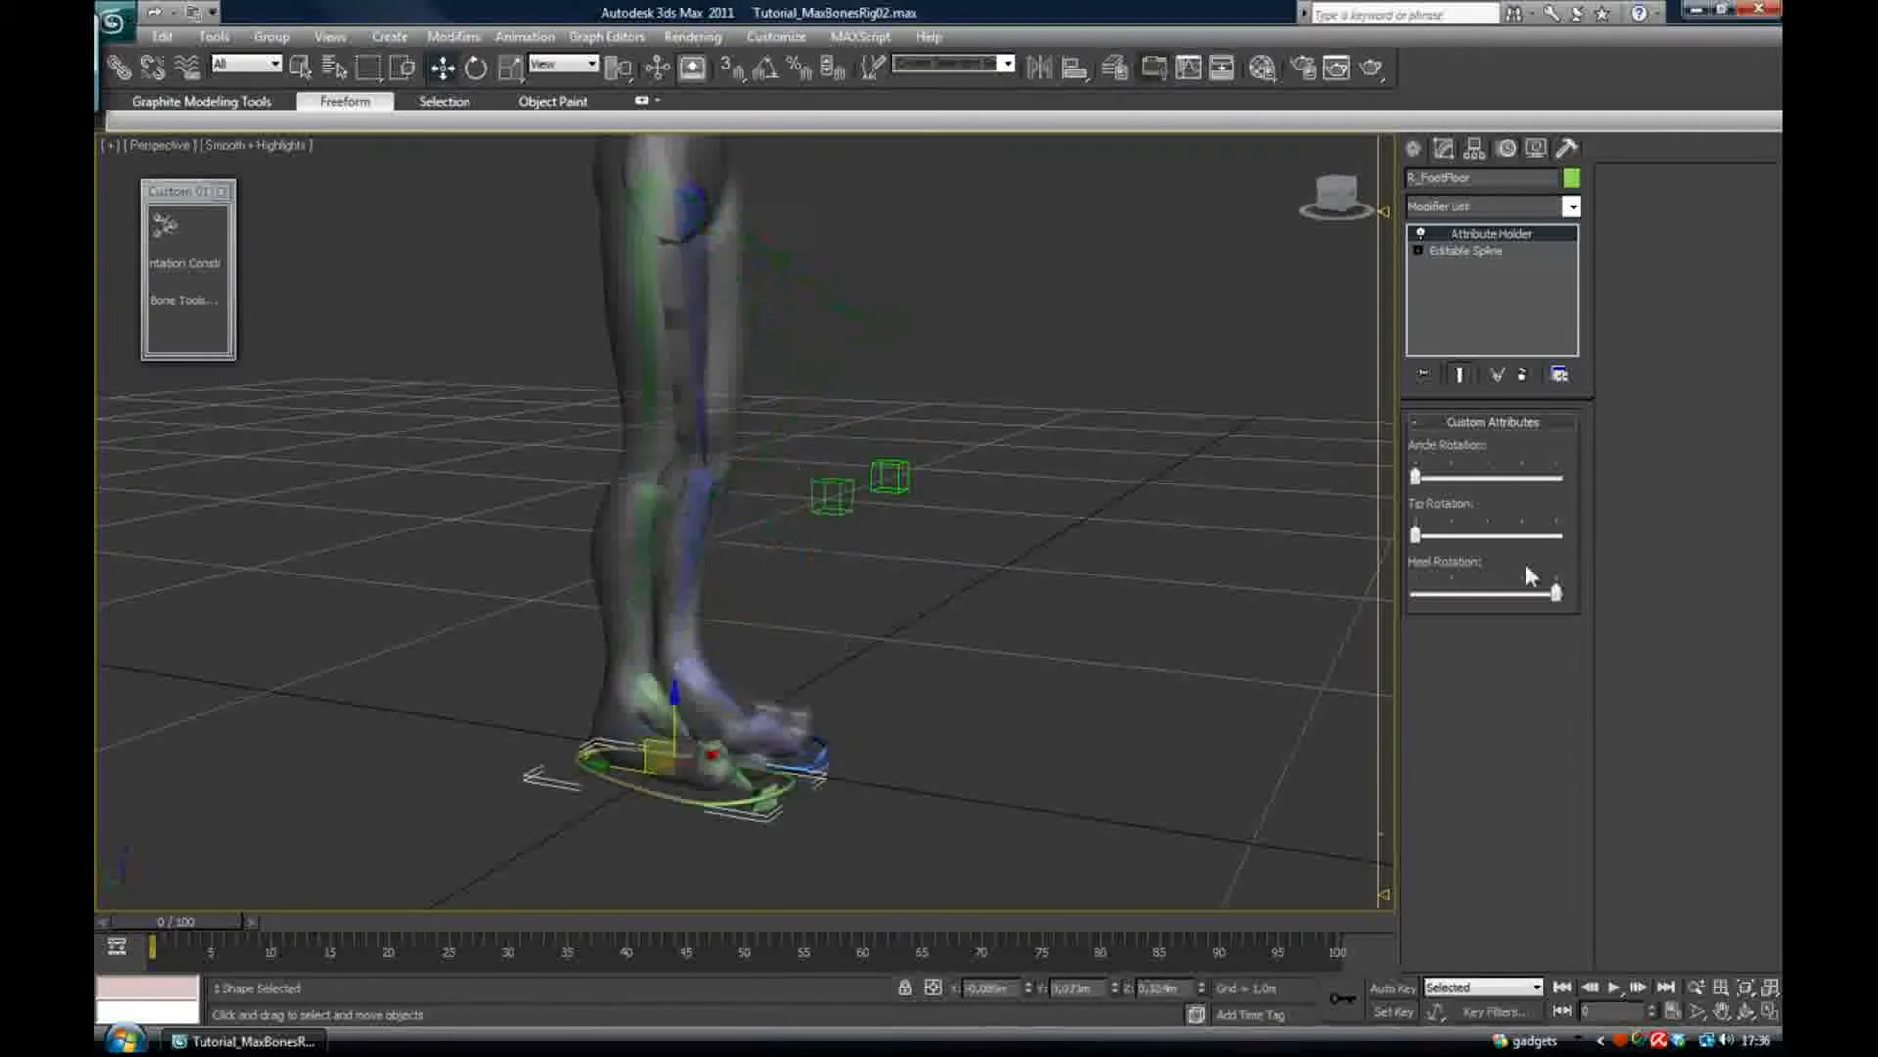
{"action": "left_click_drag", "start_coordinate": [1548, 601], "coordinate": [1658, 573]}
Unhide the ControllerToHide layer to inspect the right foot's helper objects, and hide that layer again
{"action": "left_click", "coordinate": [1118, 68]}
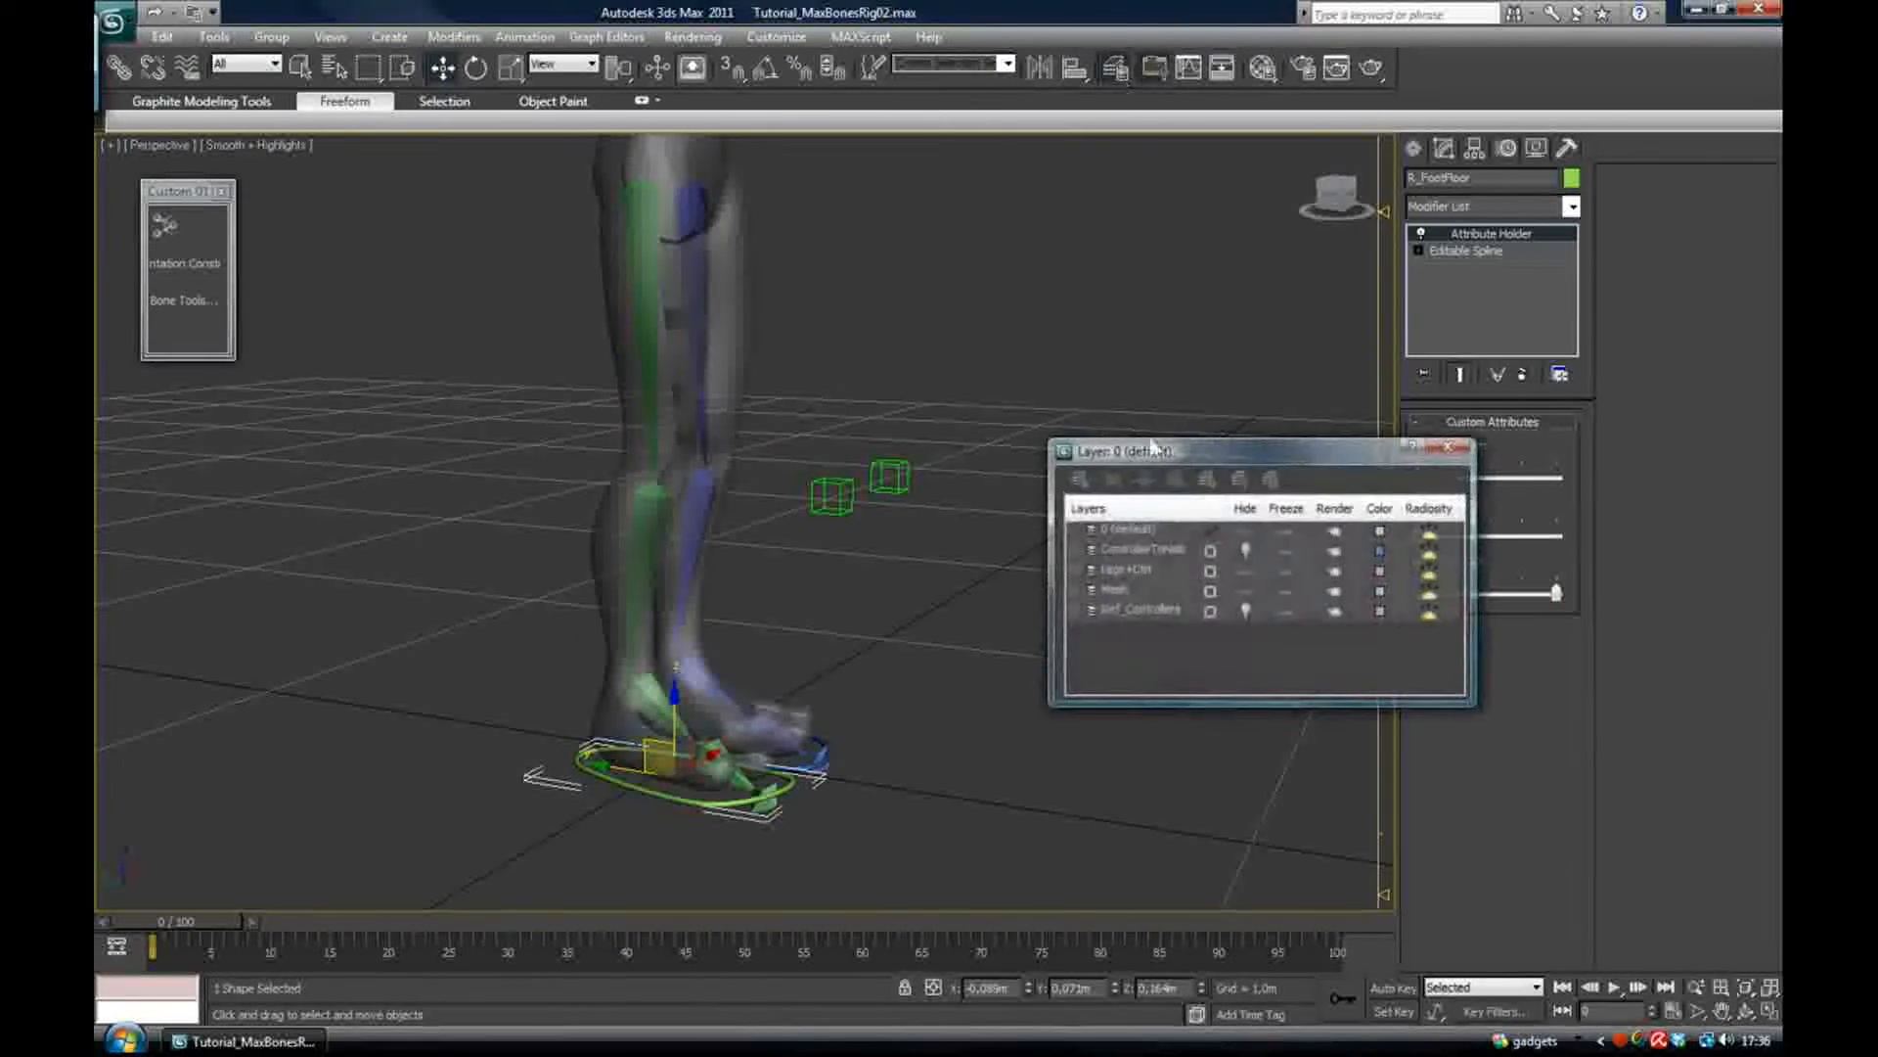
{"action": "left_click", "coordinate": [1244, 552]}
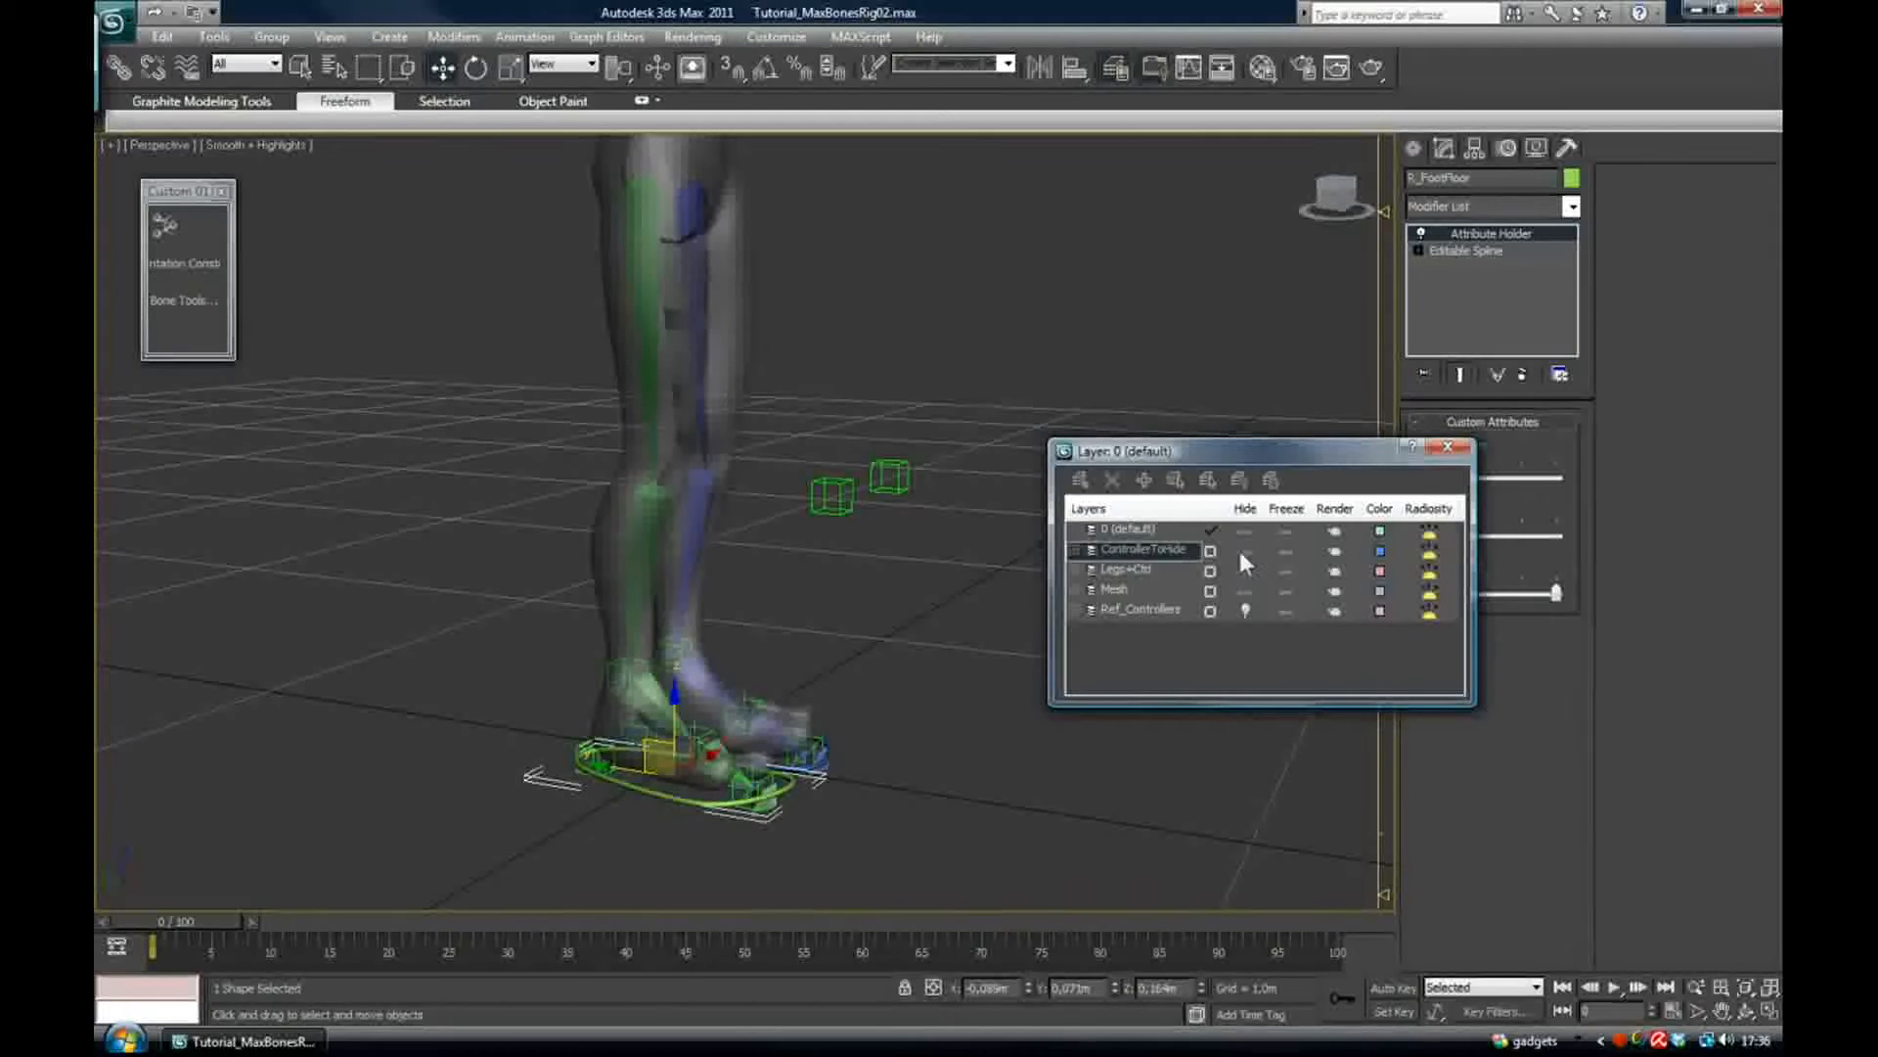
{"action": "left_click", "coordinate": [616, 685]}
{"action": "scroll", "coordinate": [626, 675], "scroll_direction": "up", "scroll_amount": 6}
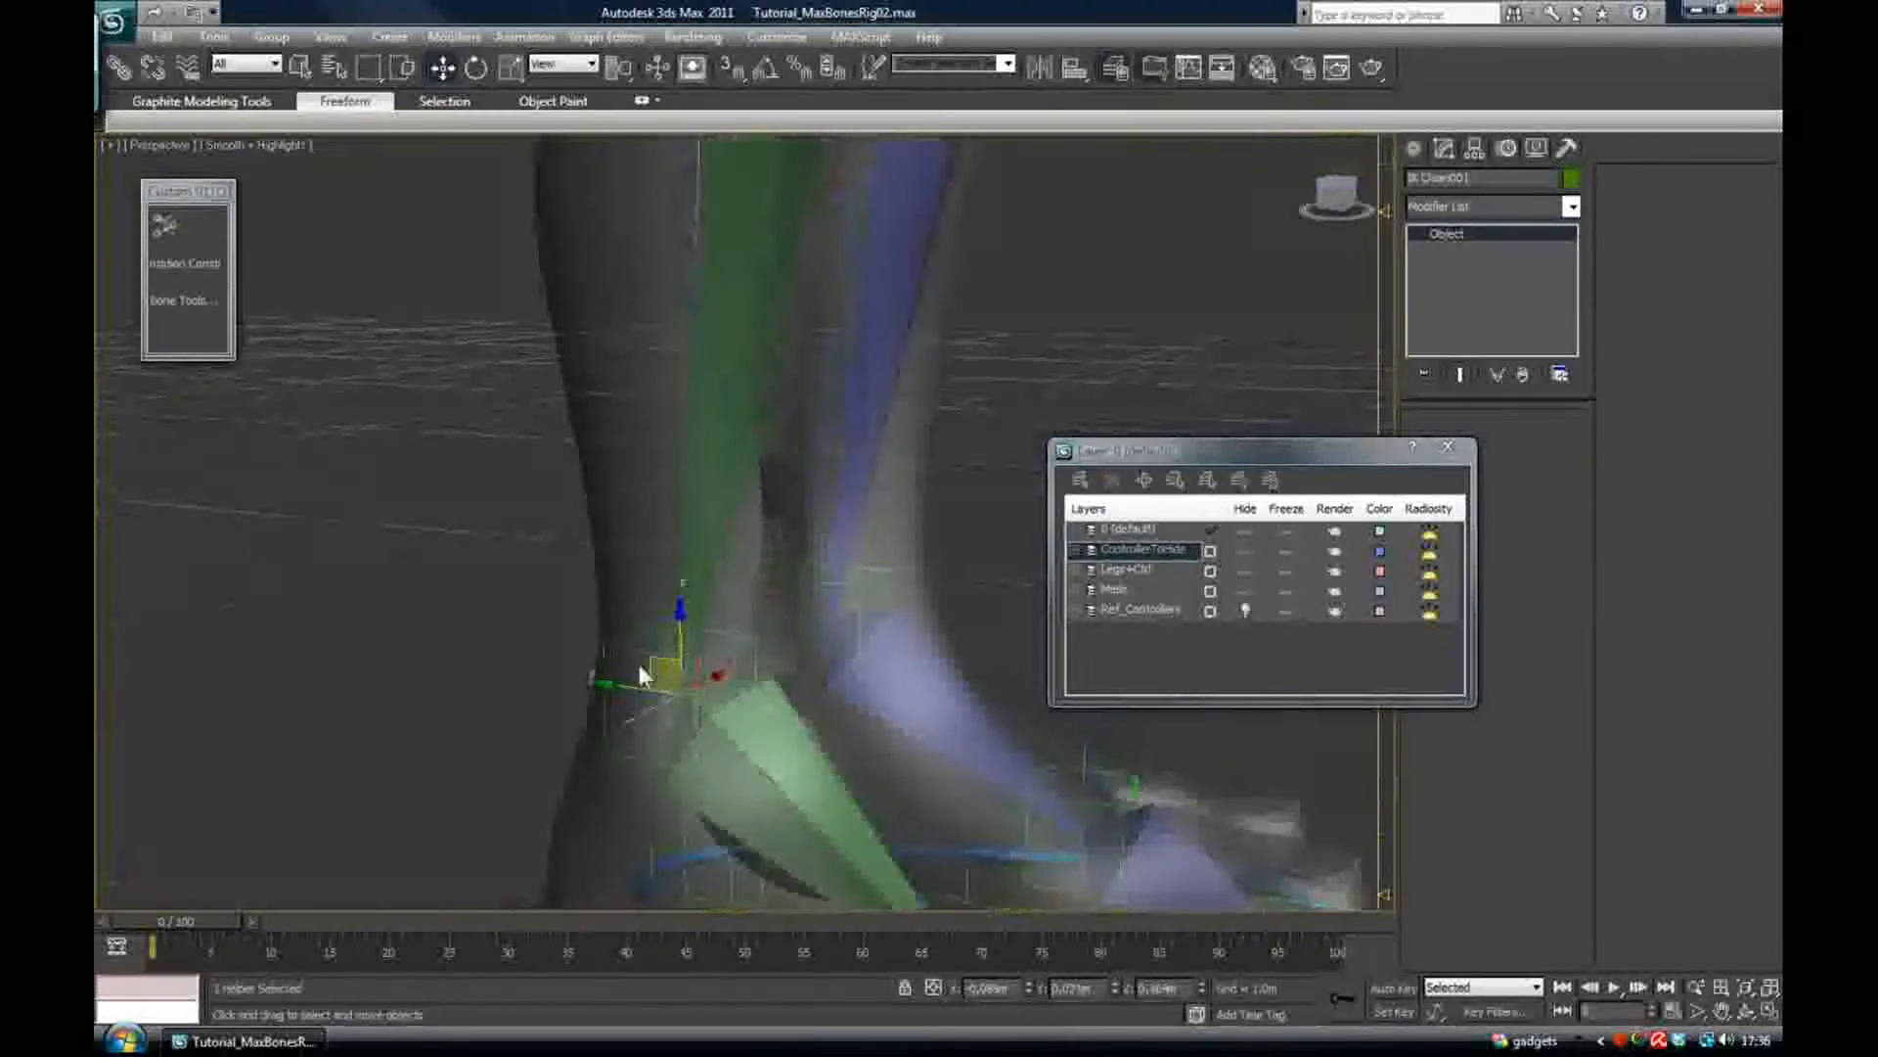
{"action": "scroll", "coordinate": [632, 649], "scroll_direction": "down", "scroll_amount": 6}
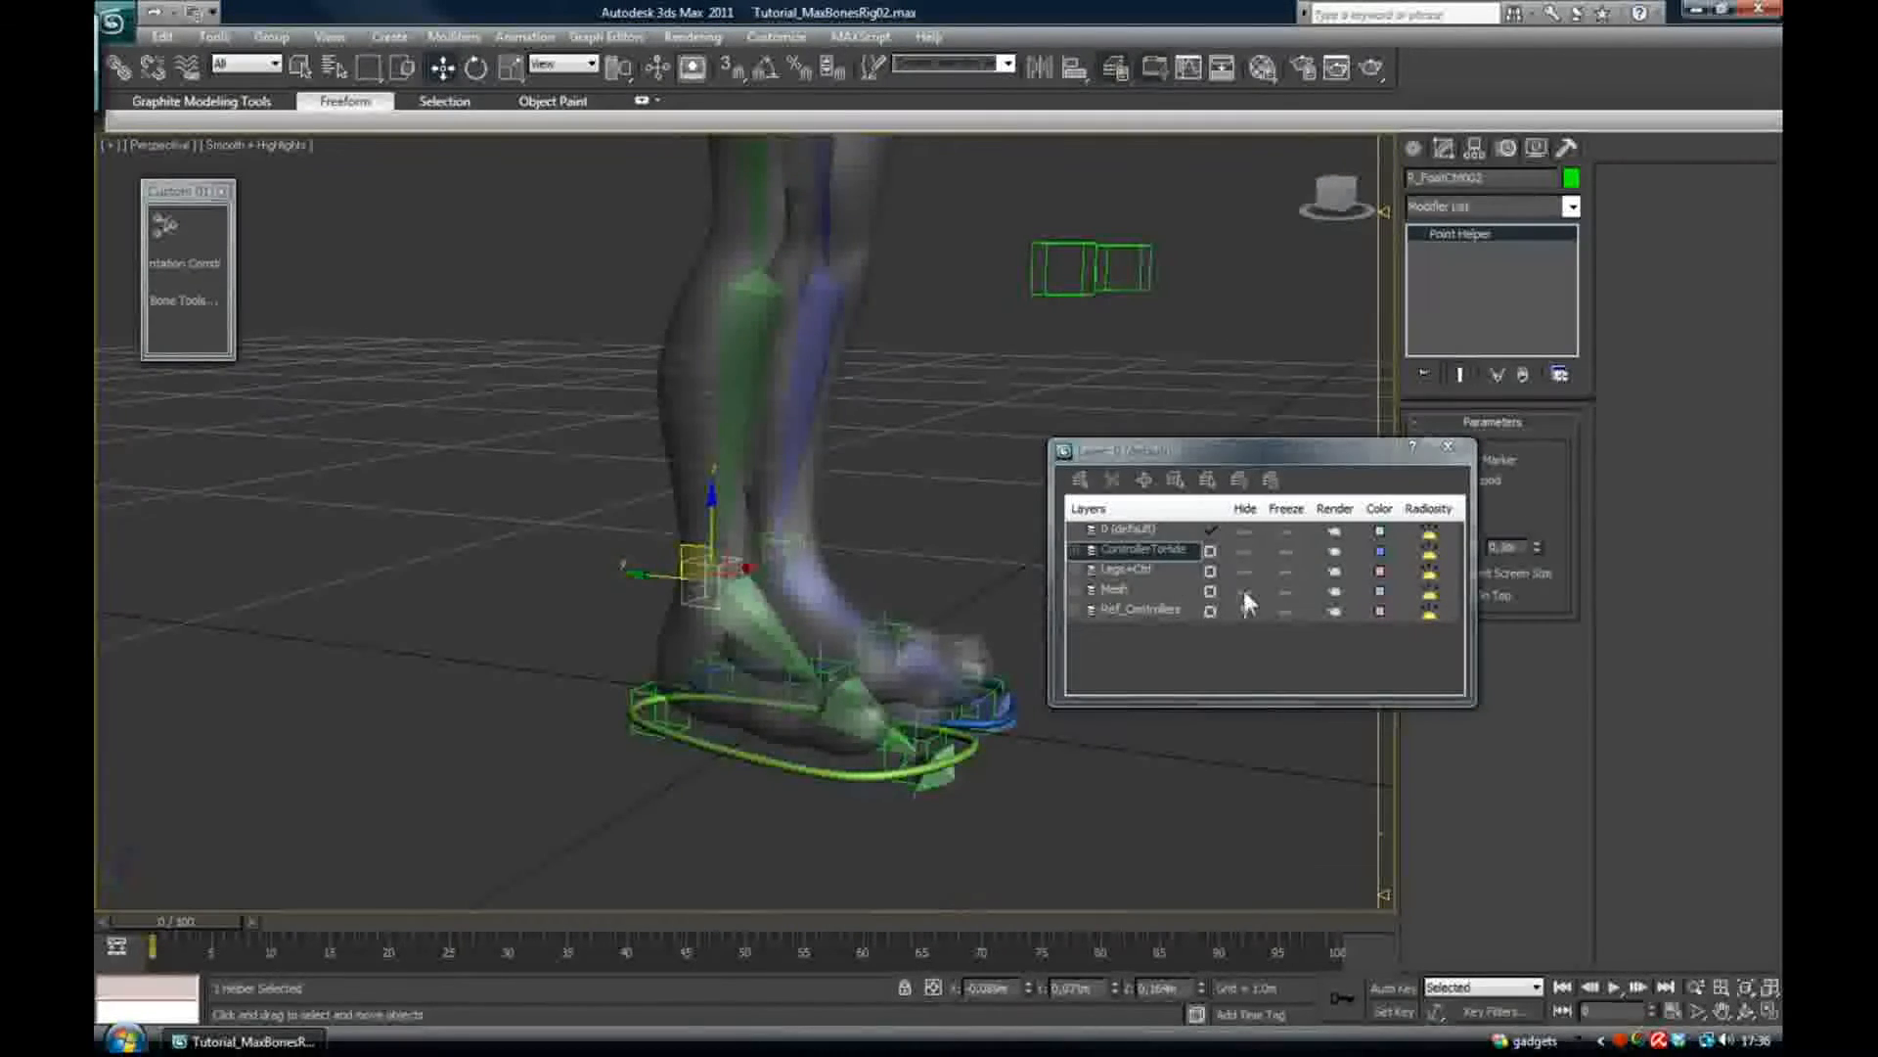
{"action": "left_click", "coordinate": [1244, 550]}
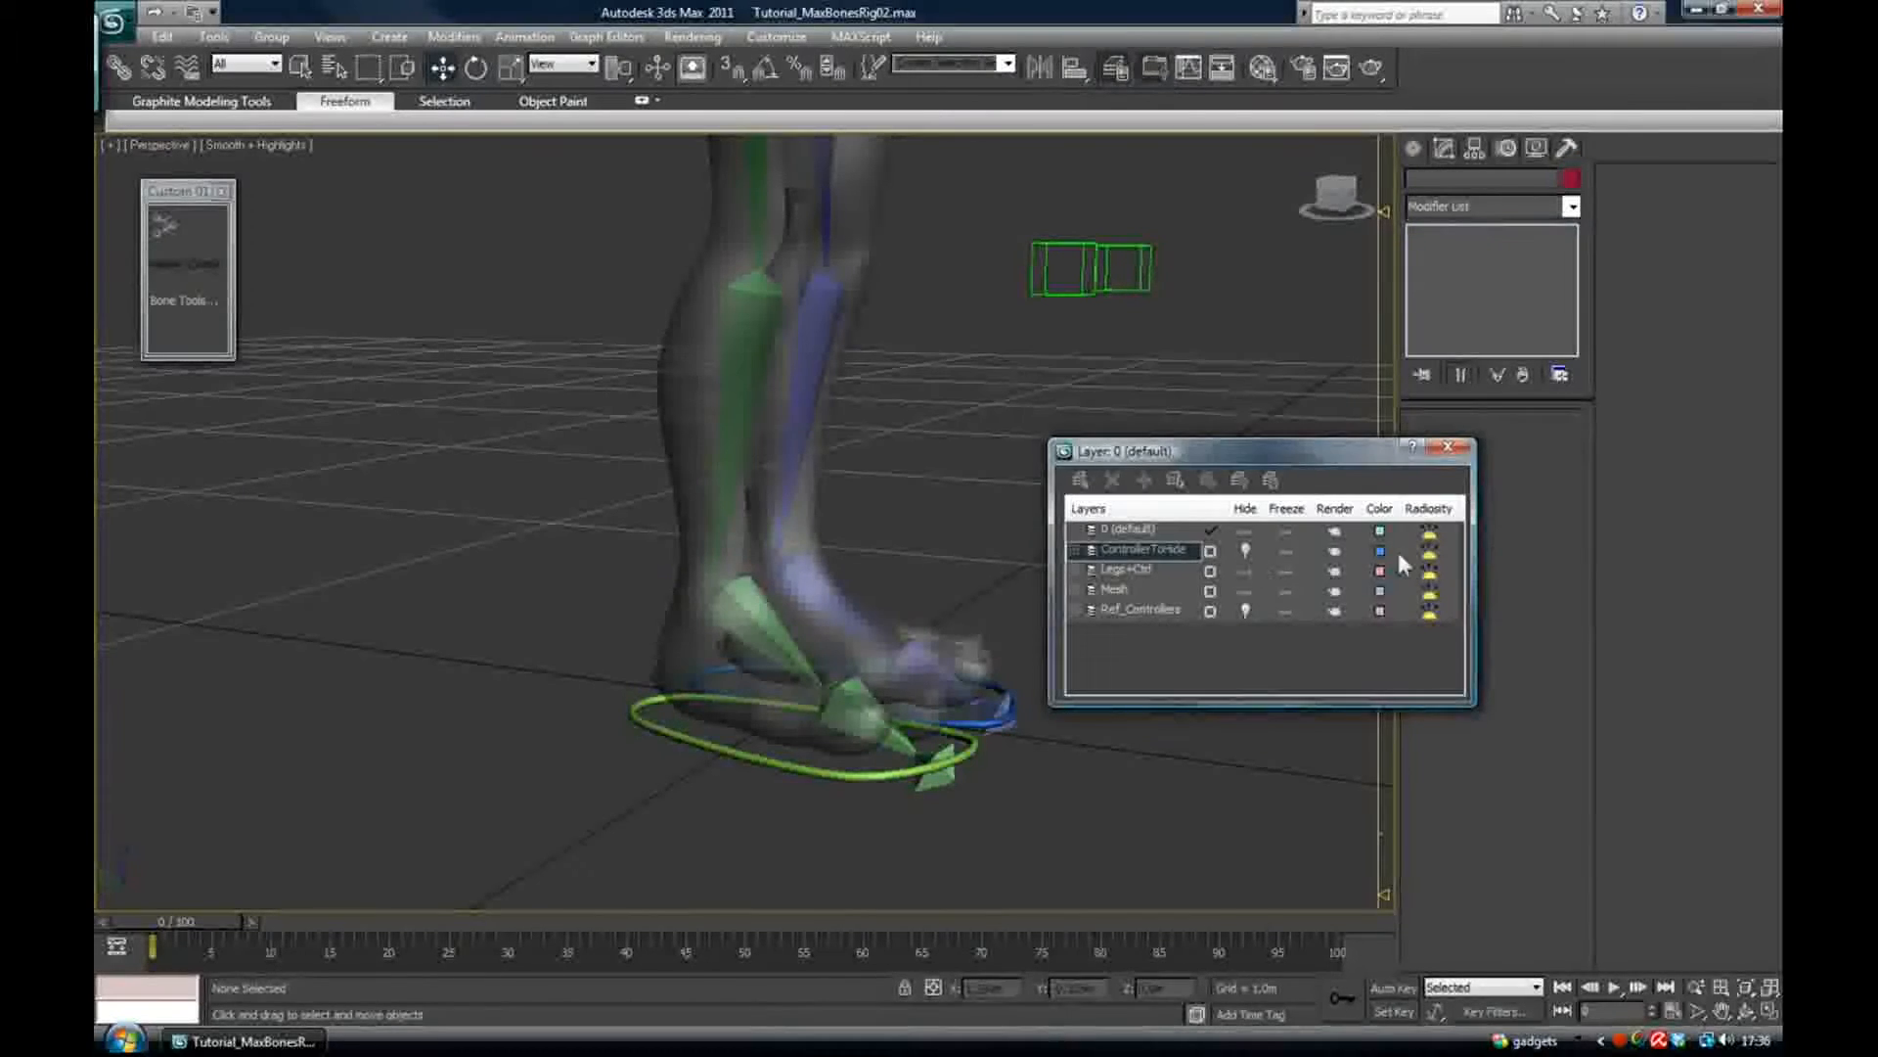
{"action": "left_click", "coordinate": [1448, 446]}
Hide the Legs+Ctrl layer so only the character mesh is displayed
{"action": "middle_click_drag", "start_coordinate": [787, 354], "coordinate": [771, 431], "text": "alt"}
{"action": "left_click", "coordinate": [1115, 68]}
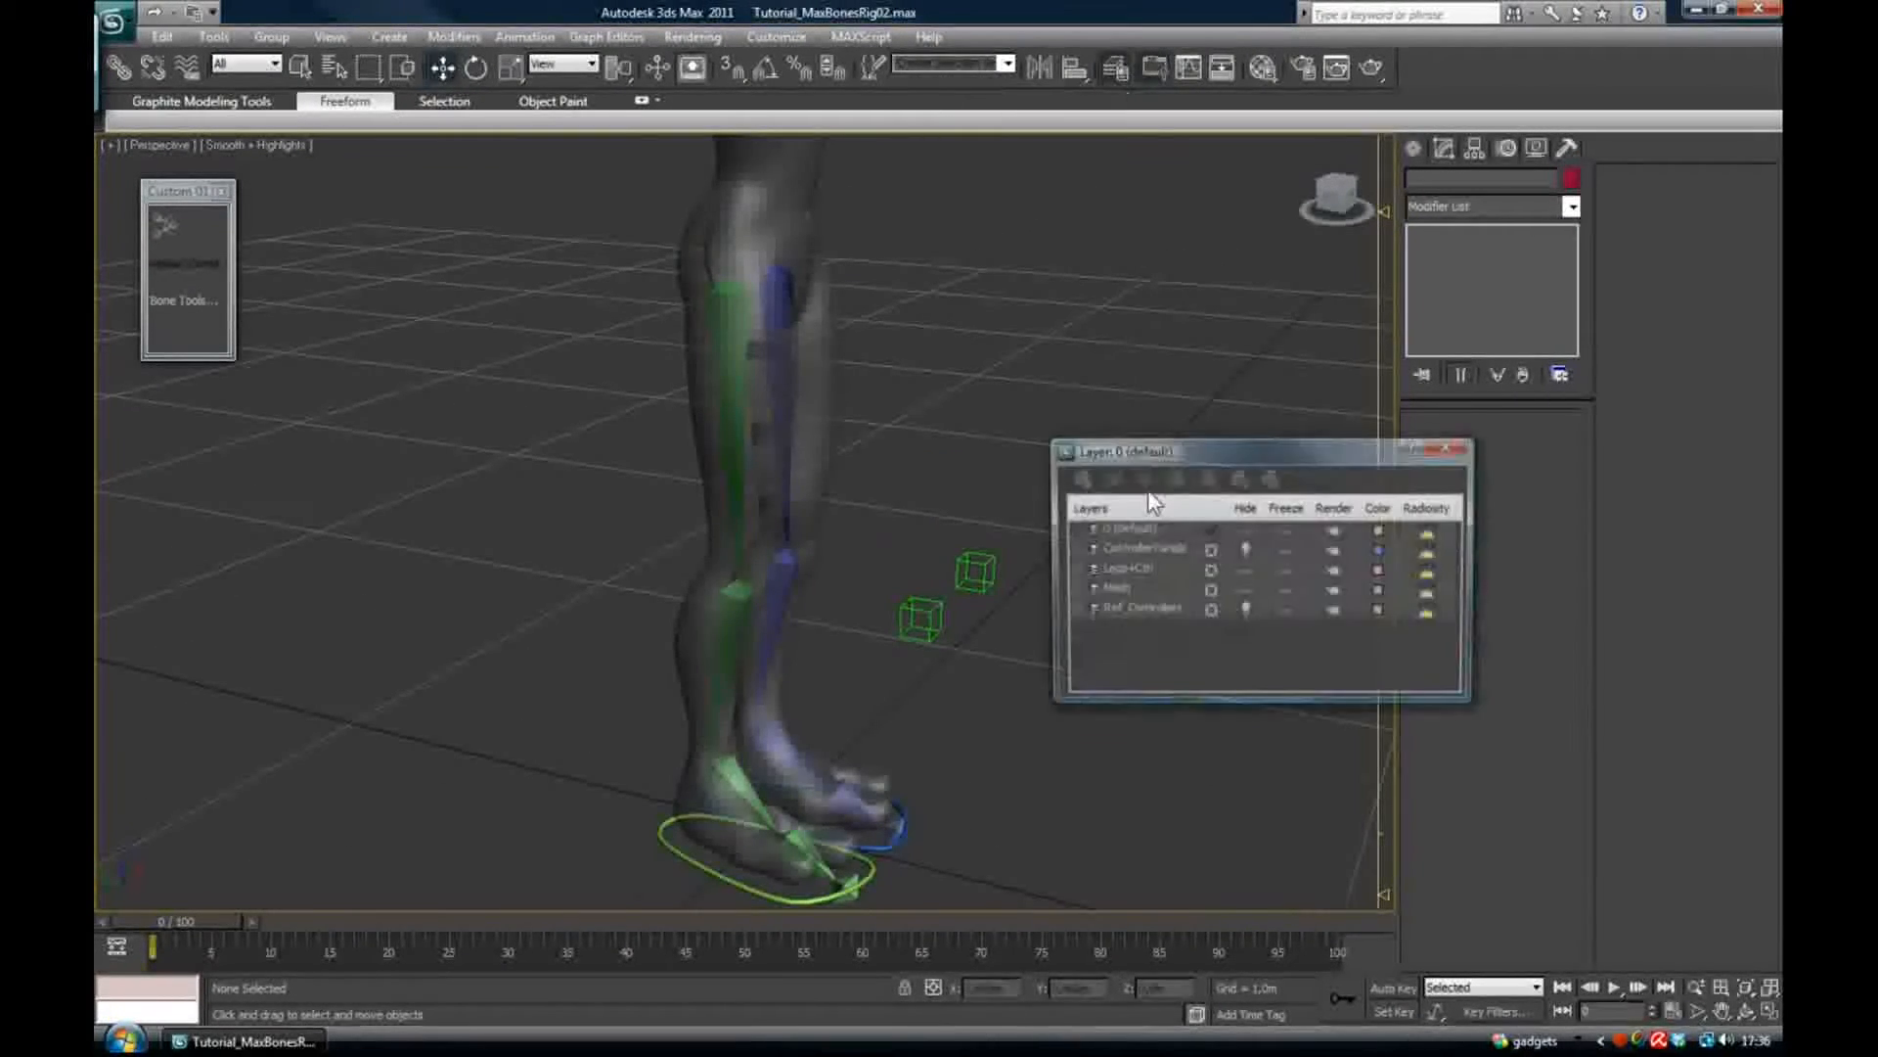
{"action": "left_click", "coordinate": [1245, 570]}
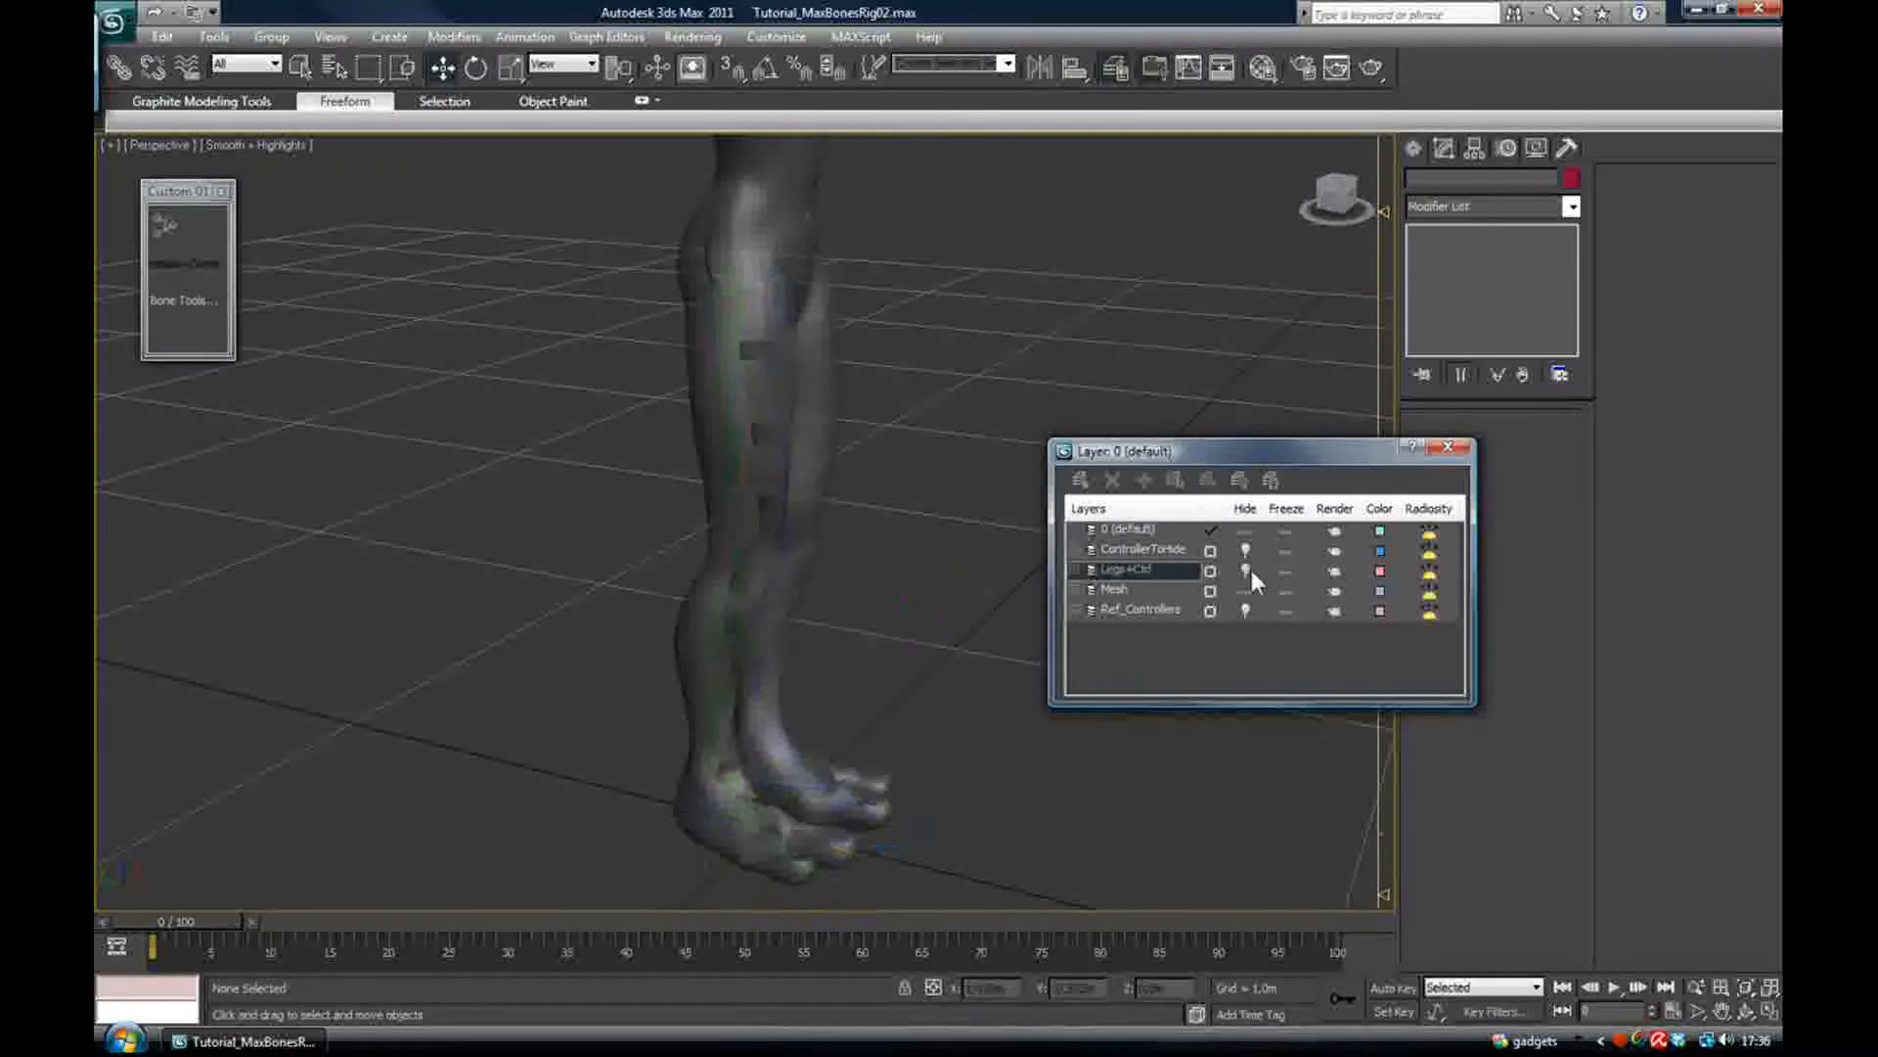
{"action": "left_click", "coordinate": [1448, 446]}
Examine the character mesh's torso, arms and head from several angles
{"action": "scroll", "coordinate": [863, 362], "scroll_direction": "down", "scroll_amount": 3}
{"action": "middle_click_drag", "start_coordinate": [863, 362], "coordinate": [747, 550]}
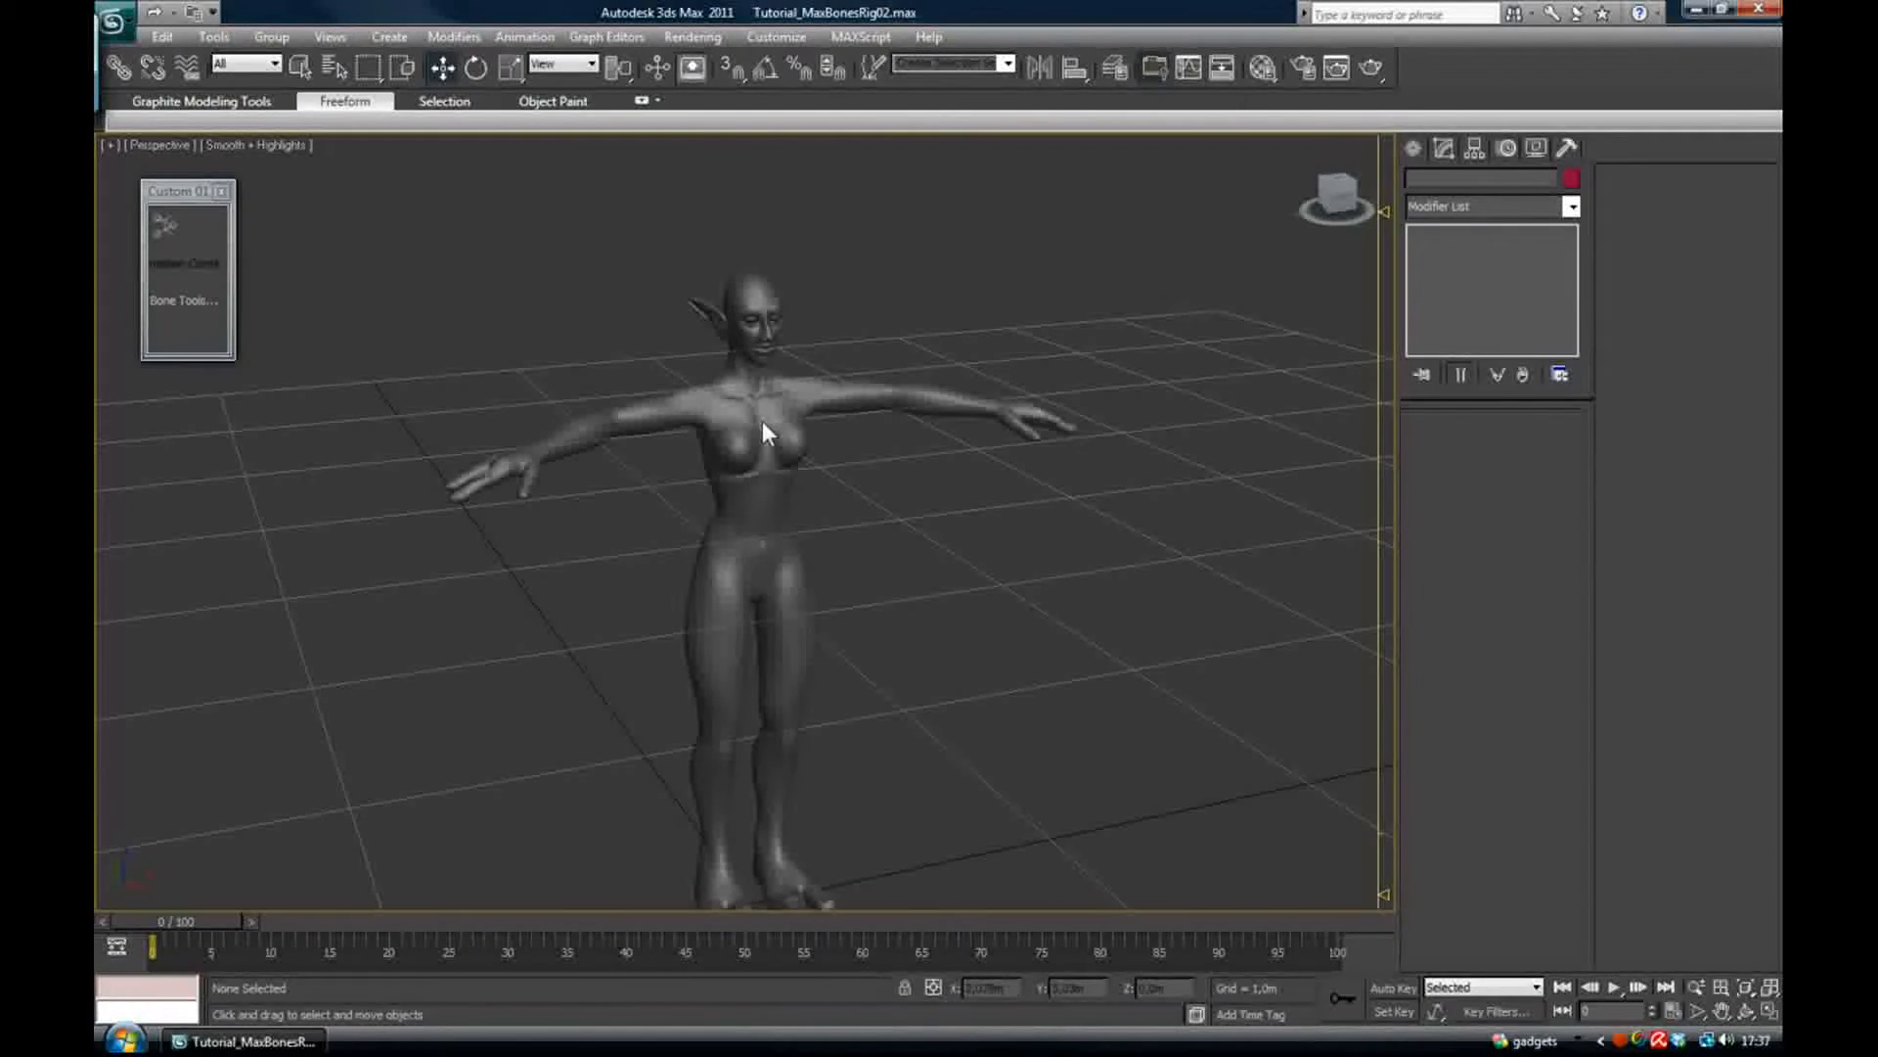
{"action": "middle_click_drag", "start_coordinate": [761, 430], "coordinate": [780, 480], "text": "alt"}
{"action": "middle_click_drag", "start_coordinate": [802, 575], "coordinate": [809, 564]}
{"action": "scroll", "coordinate": [809, 565], "scroll_direction": "up", "scroll_amount": 3}
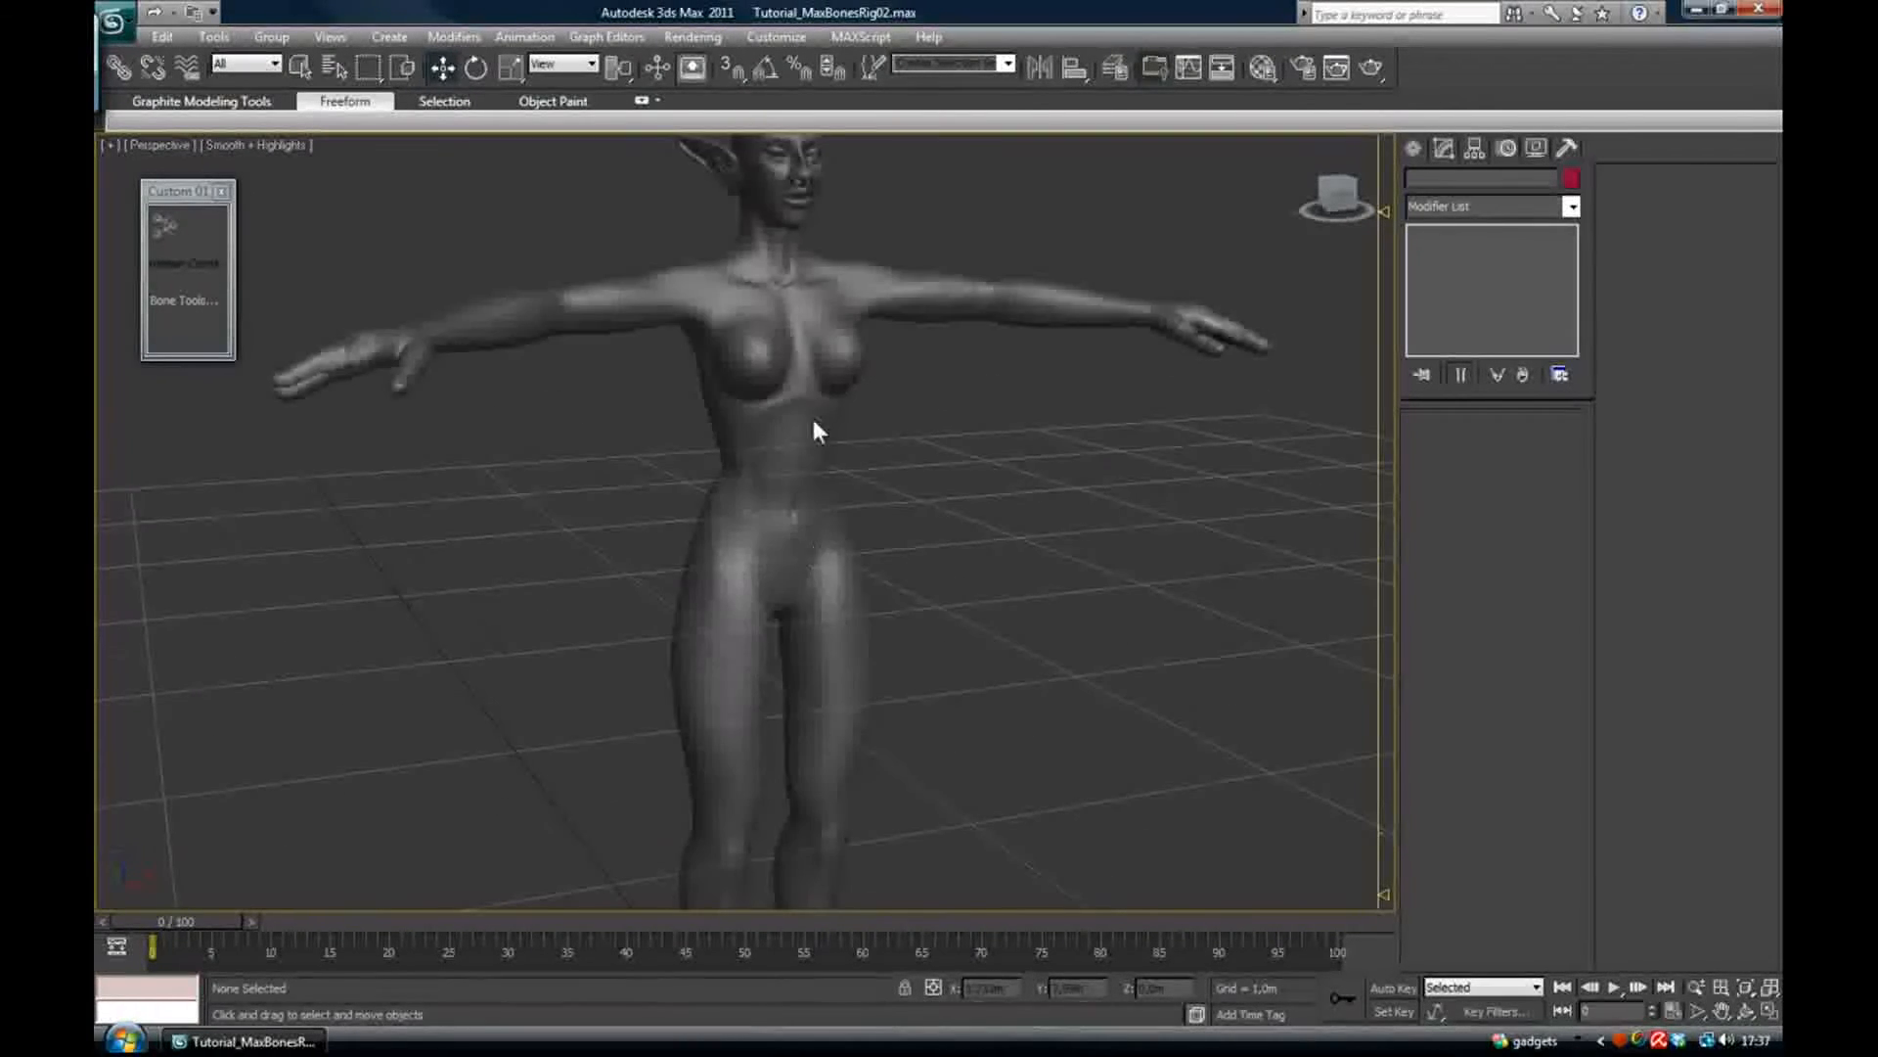
{"action": "middle_click_drag", "start_coordinate": [814, 418], "coordinate": [784, 508]}
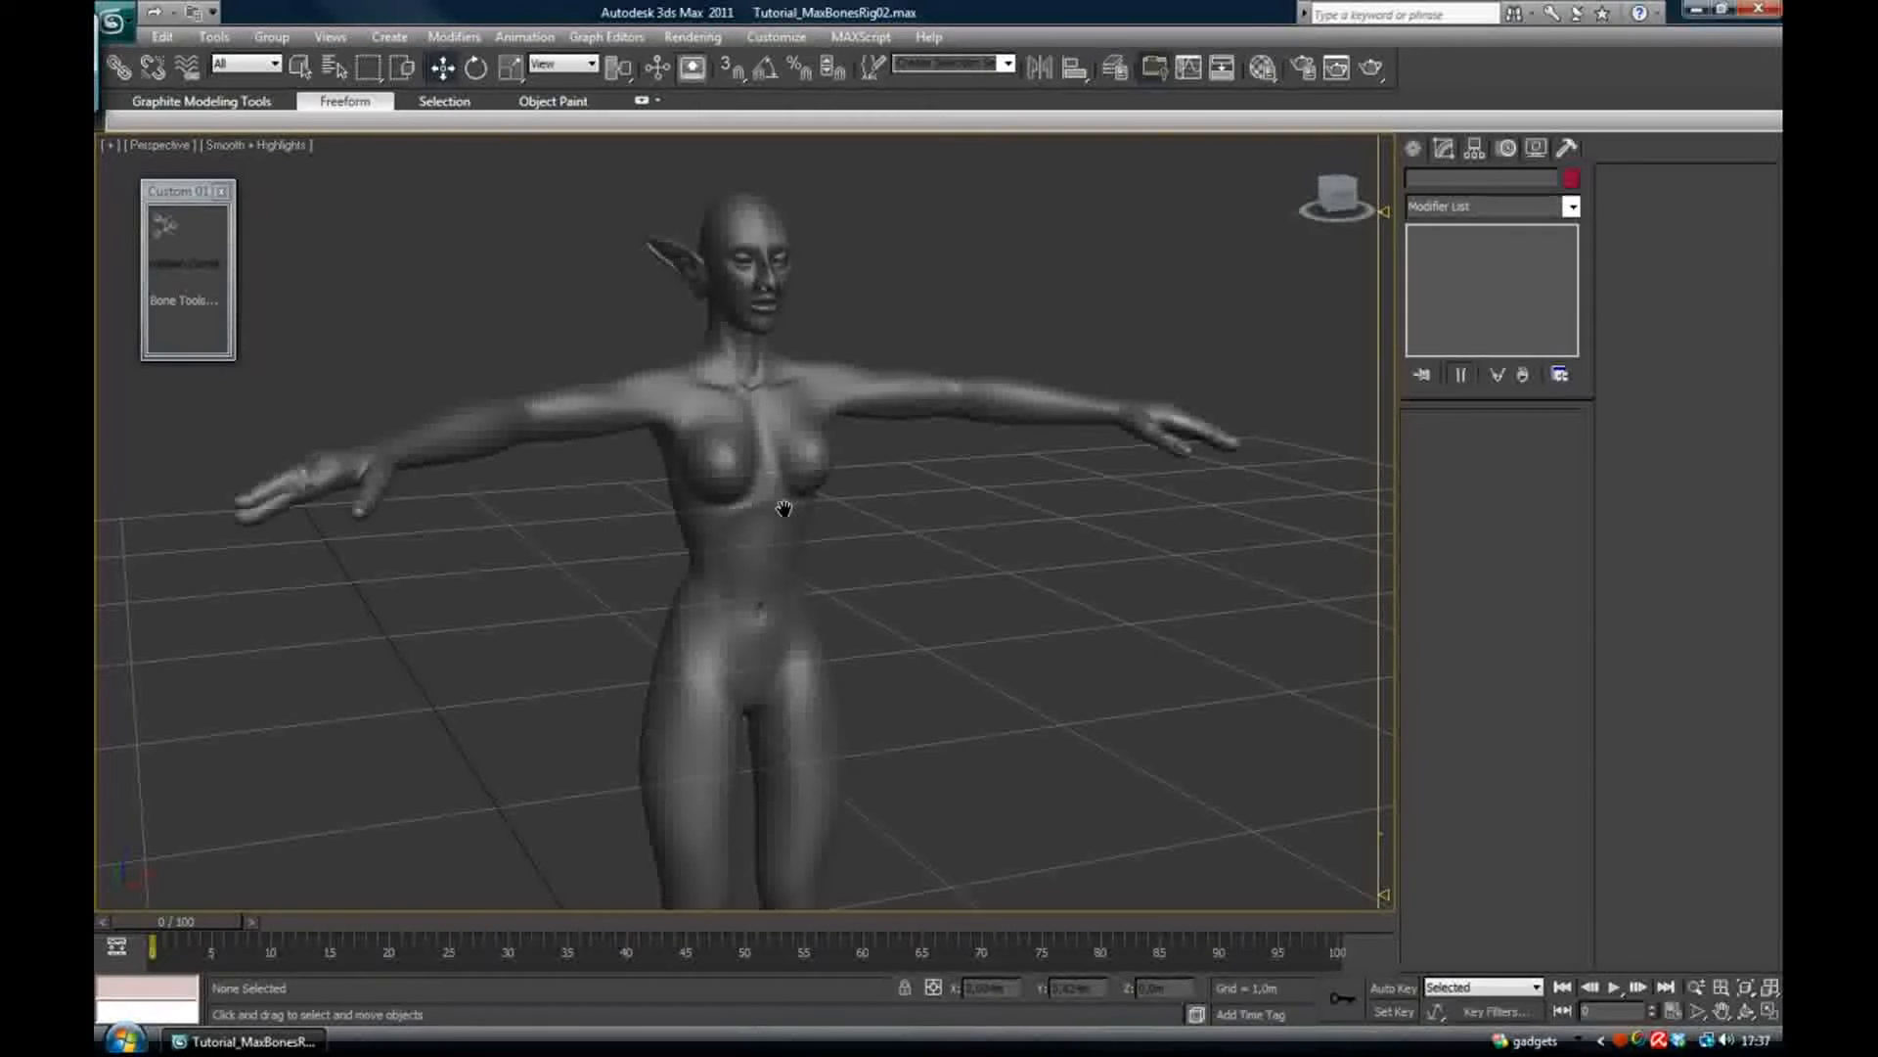
{"action": "middle_click_drag", "start_coordinate": [782, 505], "coordinate": [759, 508], "text": "alt"}
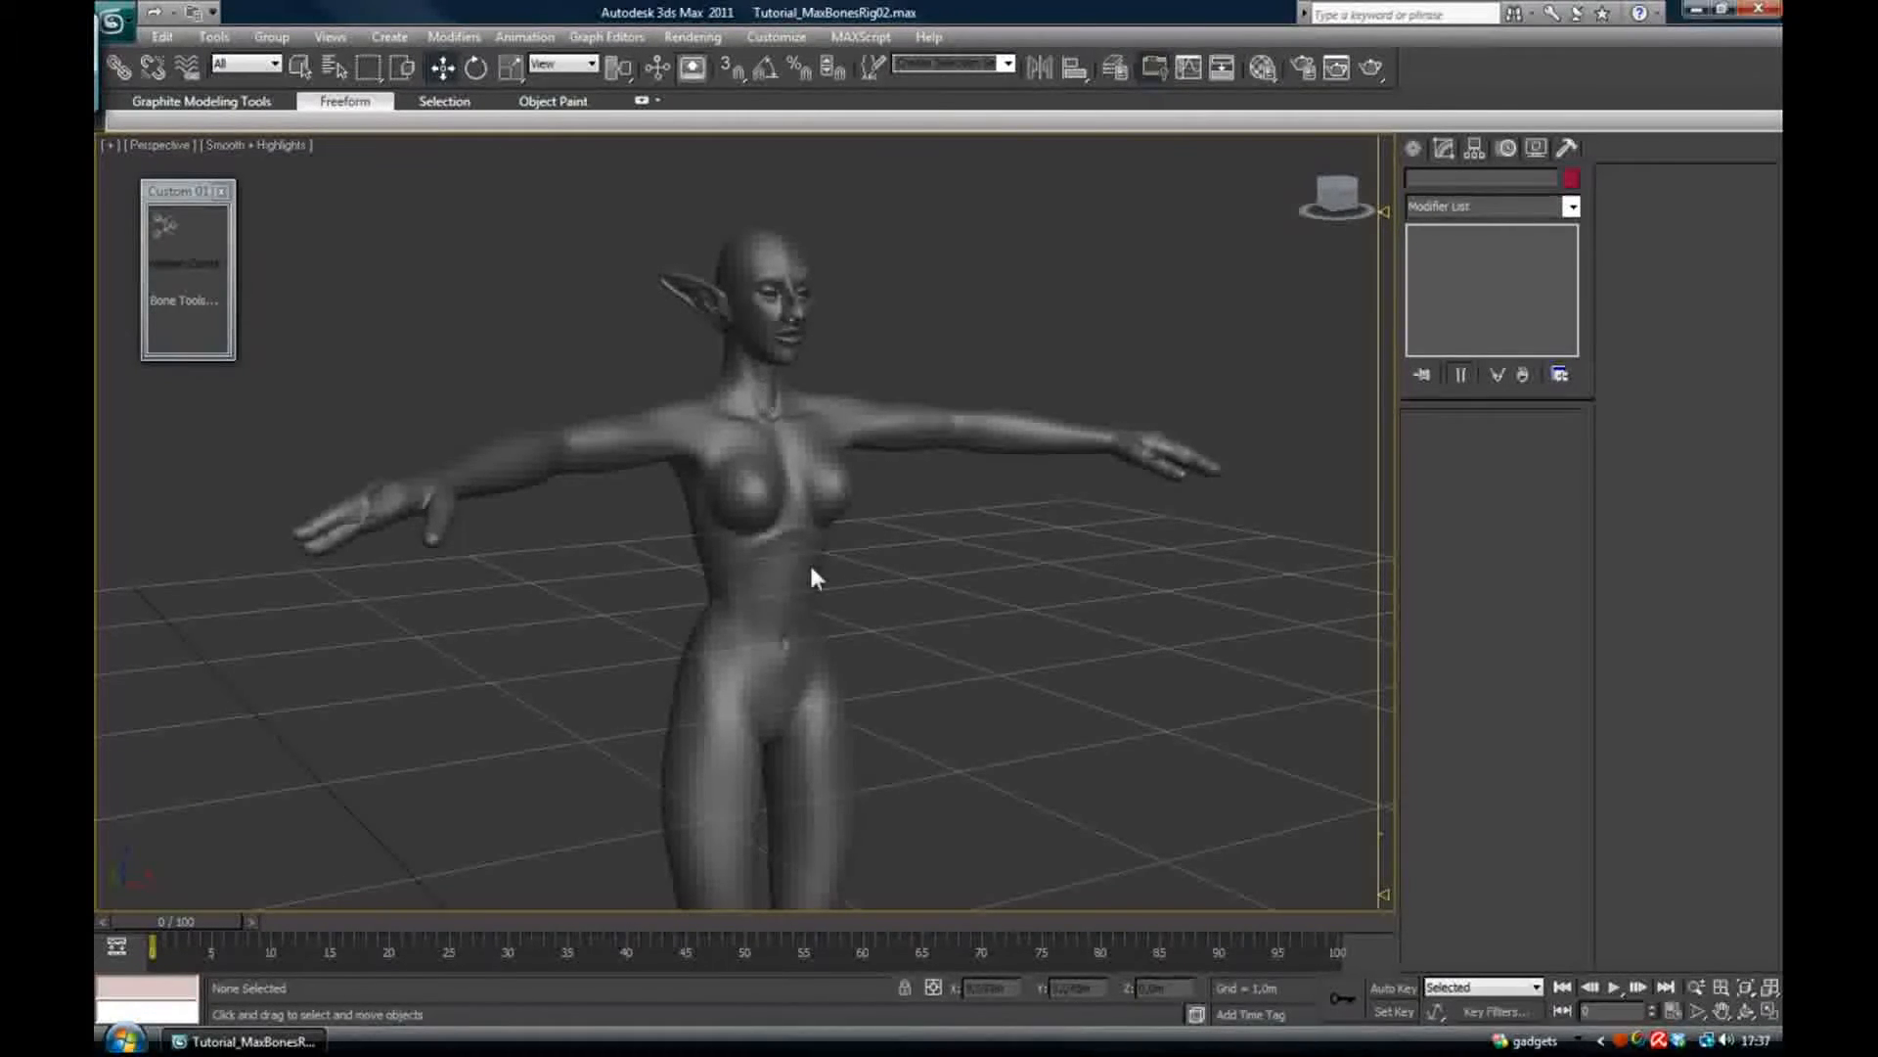
{"action": "middle_click_drag", "start_coordinate": [811, 569], "coordinate": [801, 464], "text": "alt"}
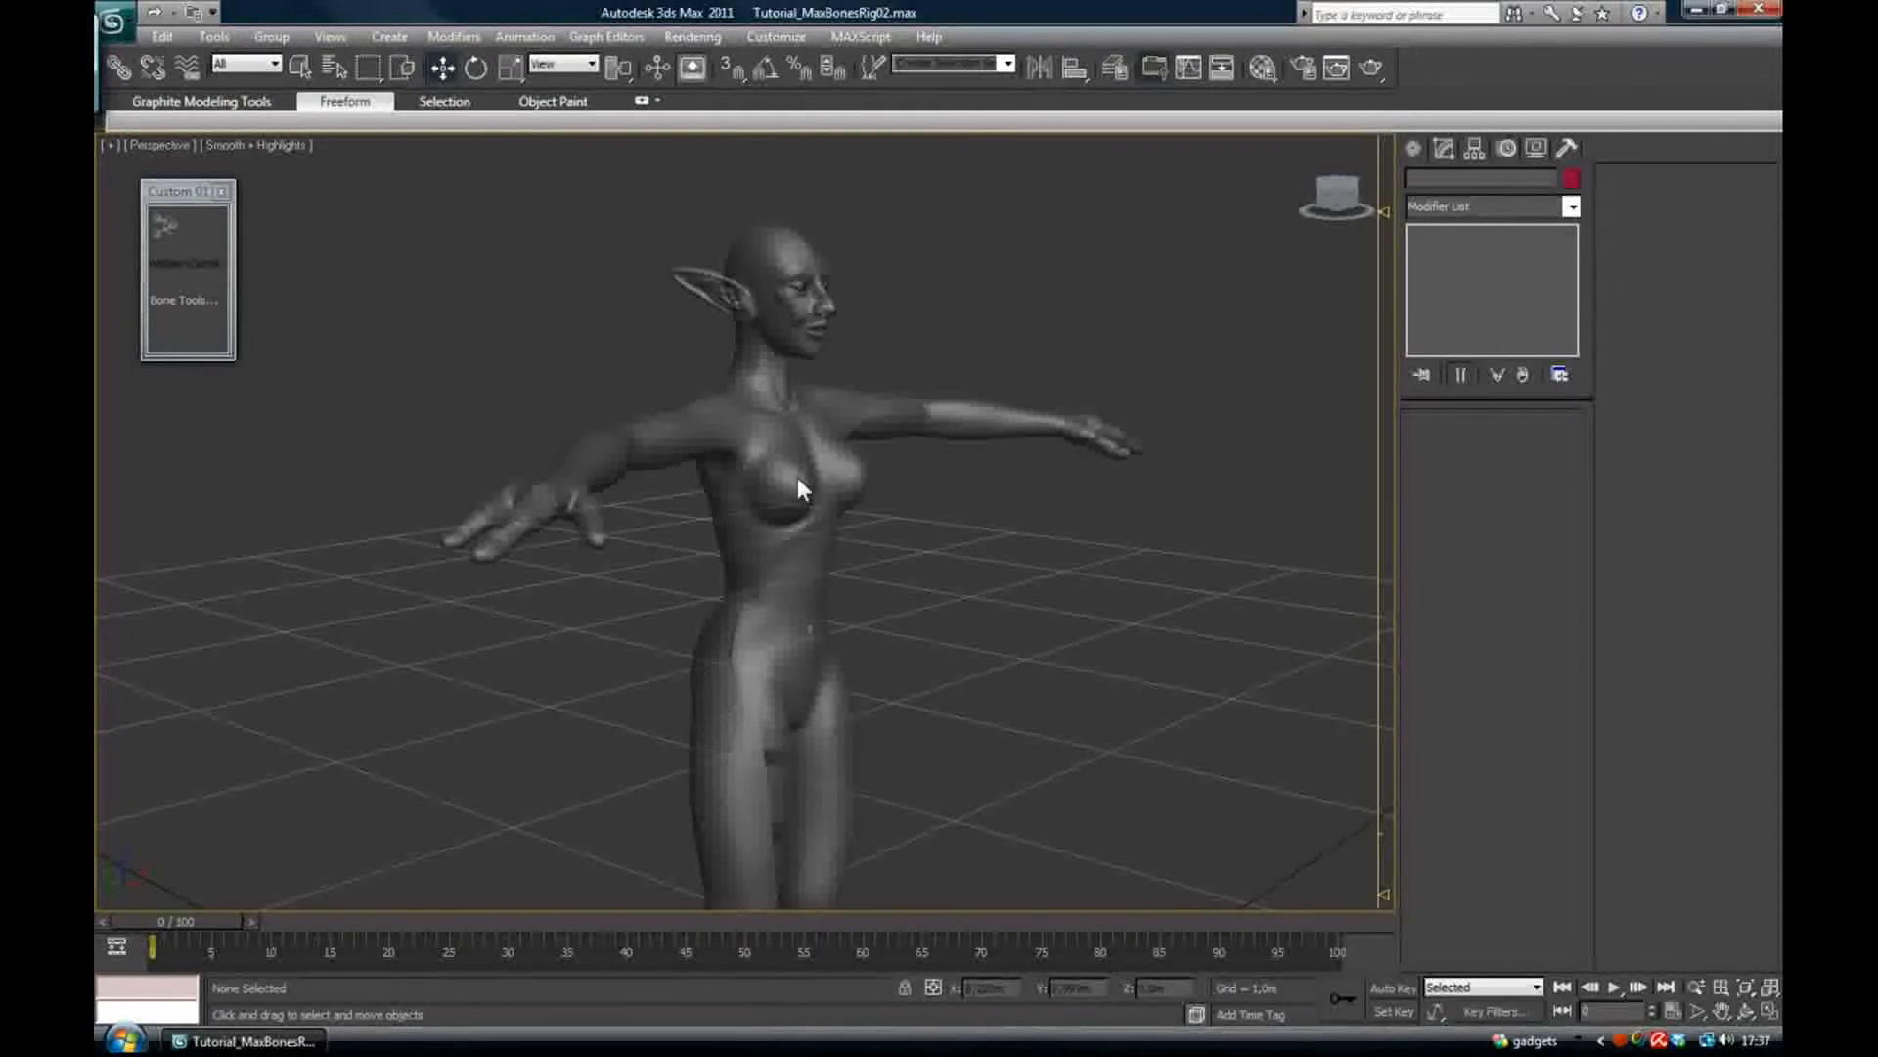
{"action": "key", "text": "m"}
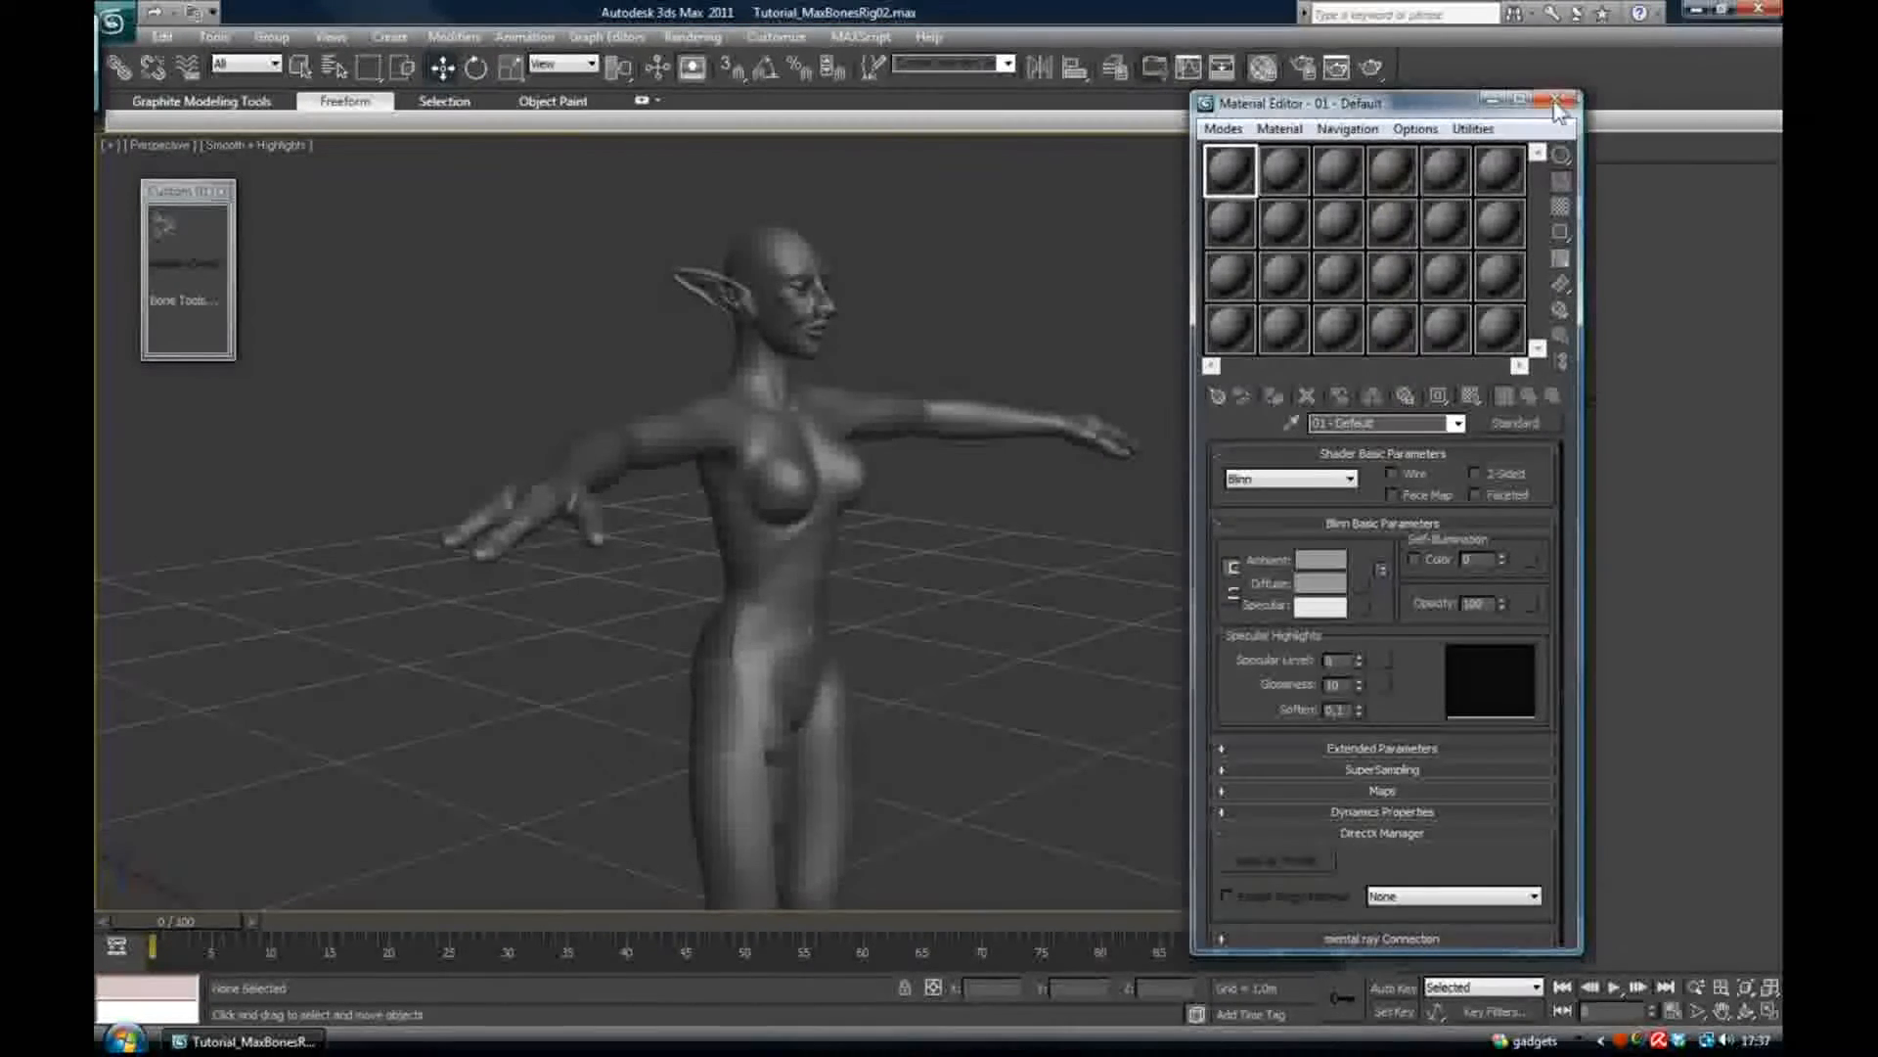
{"action": "left_click", "coordinate": [1557, 109]}
{"action": "middle_click_drag", "start_coordinate": [934, 537], "coordinate": [961, 535]}
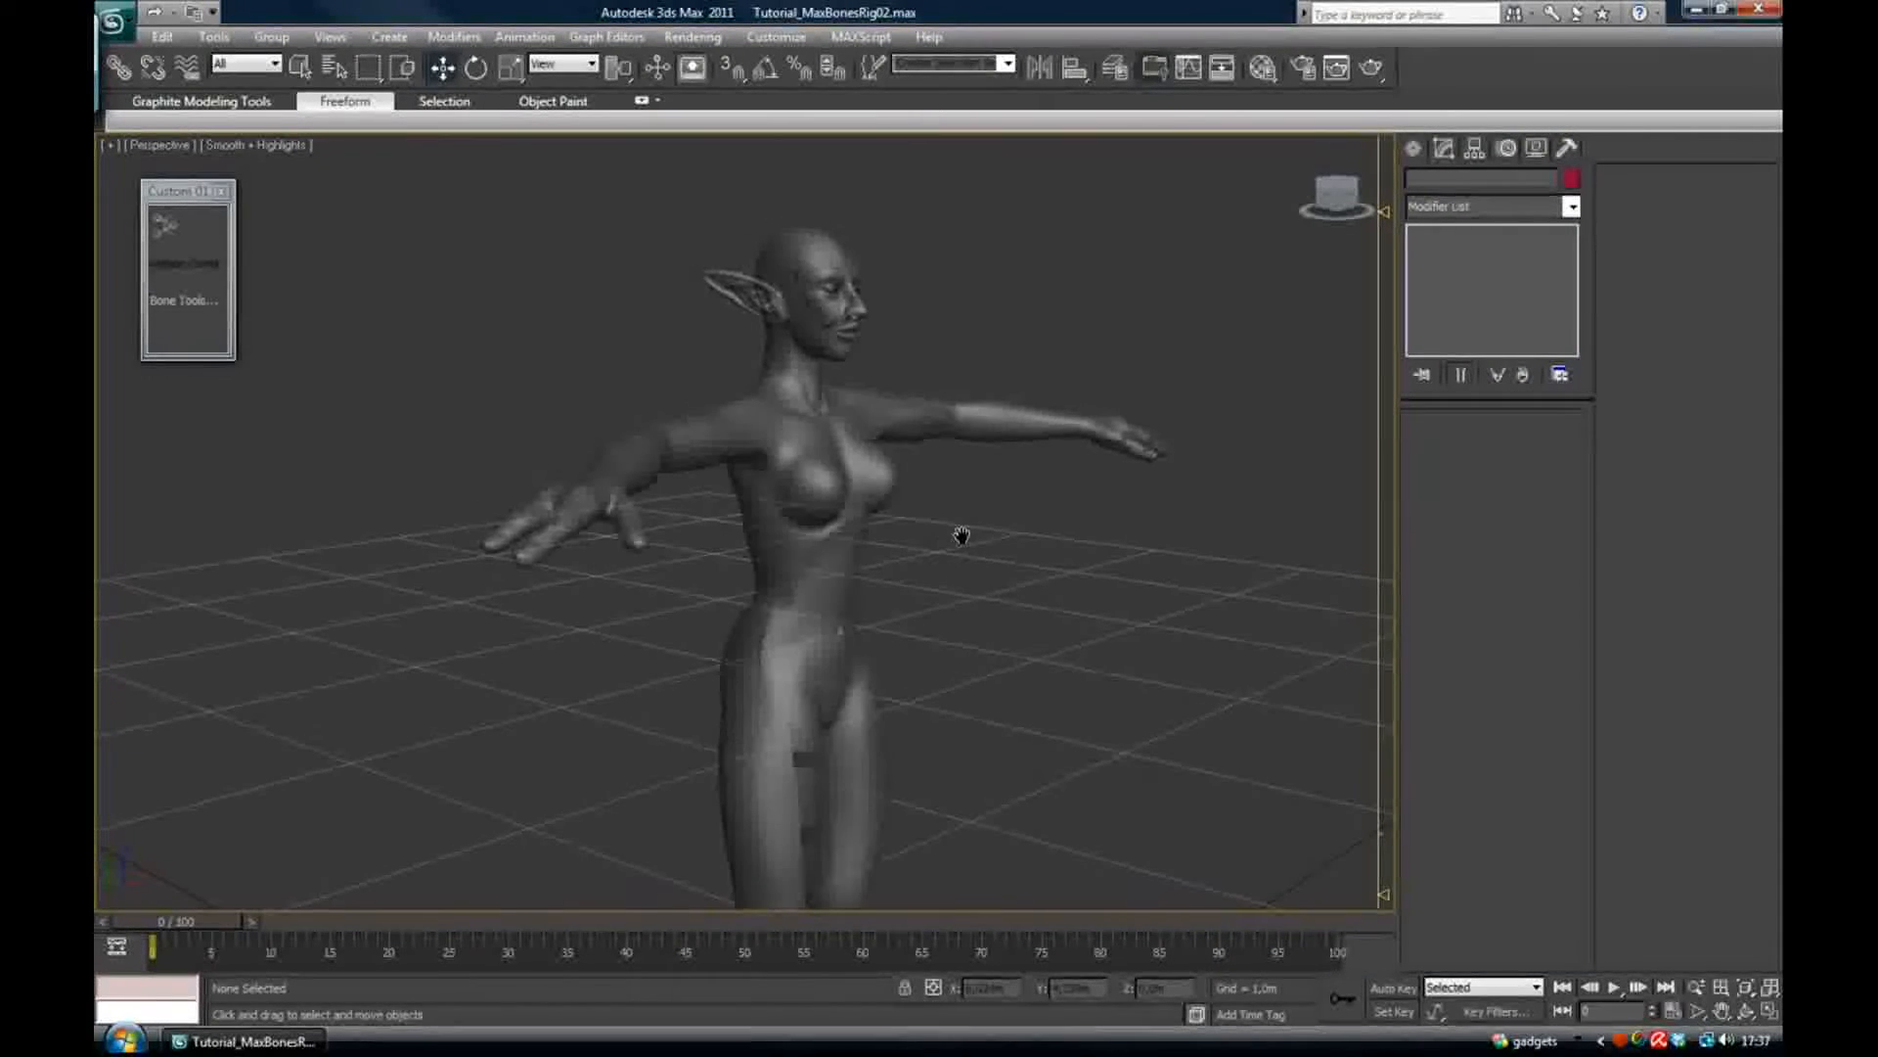
In the Left view, create a pelvis bone running from the waist down into the hips, finished with an end bone
{"action": "key", "text": "l"}
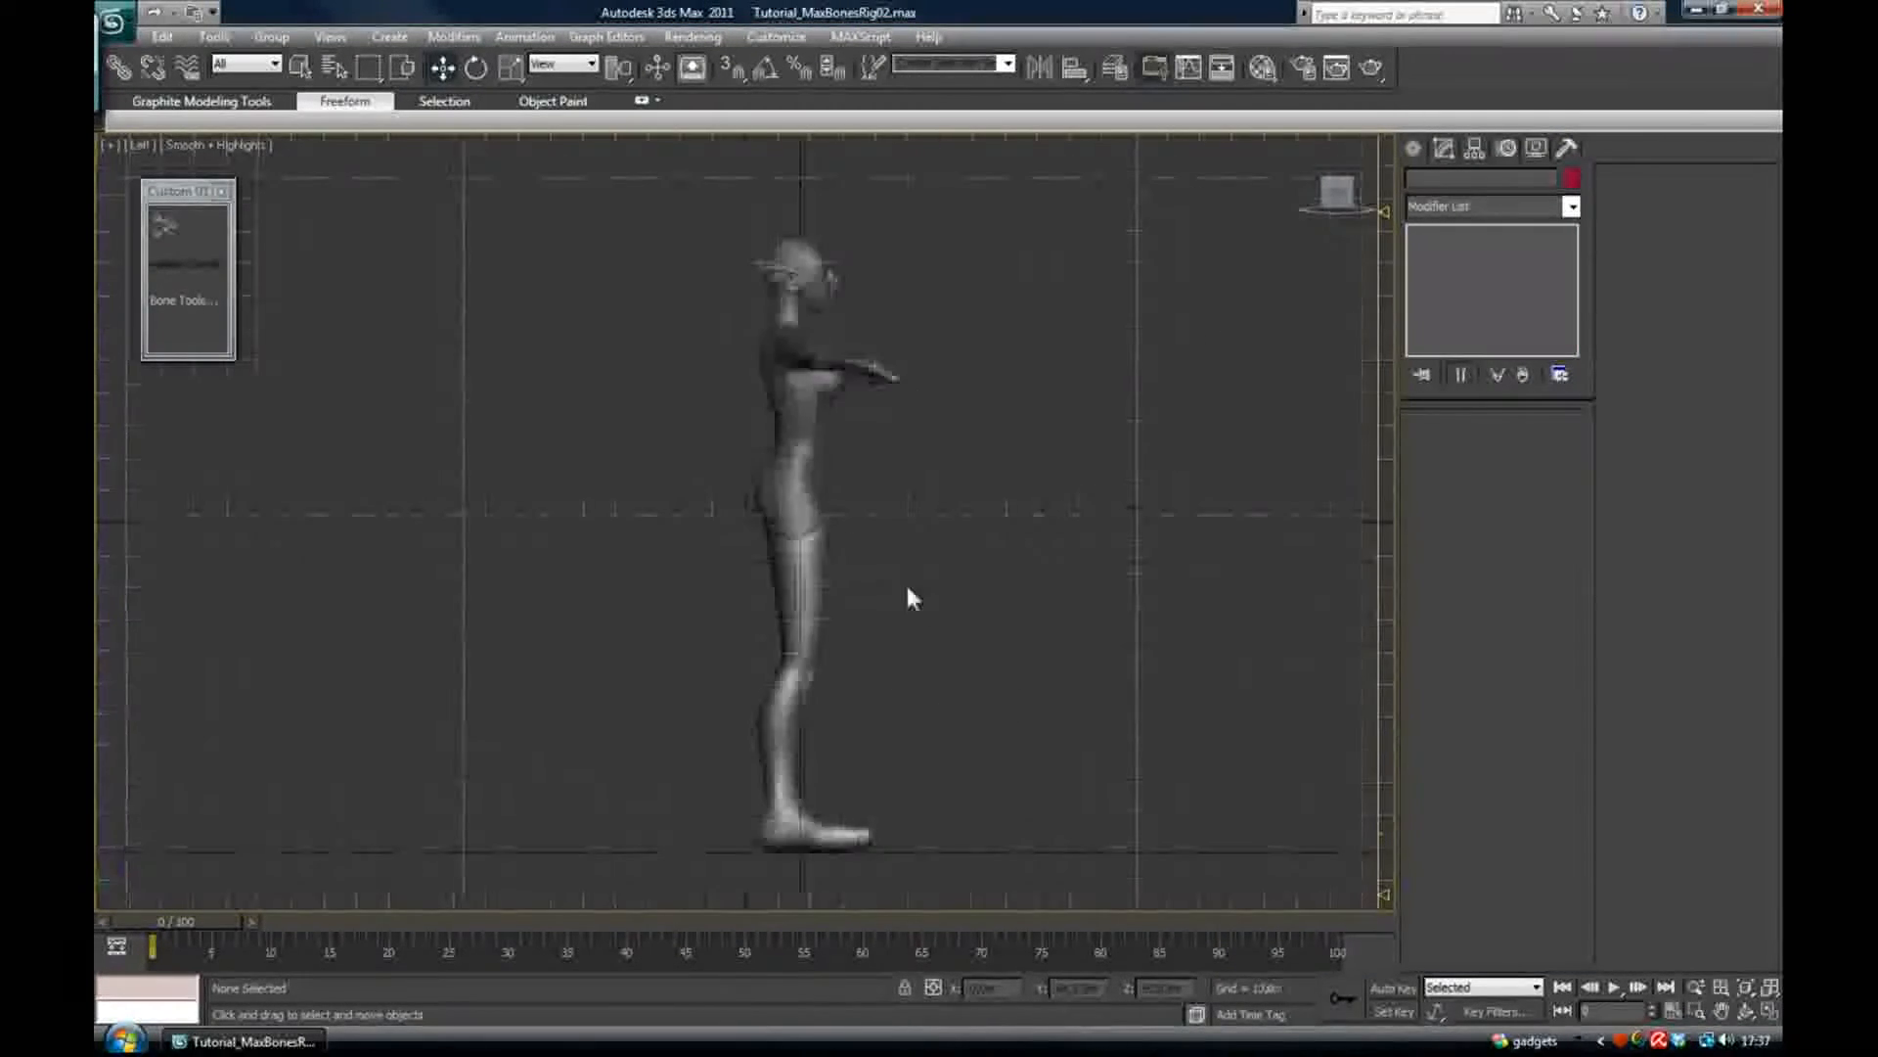
{"action": "scroll", "coordinate": [906, 581], "scroll_direction": "up", "scroll_amount": 5}
{"action": "middle_click_drag", "start_coordinate": [769, 489], "coordinate": [760, 675]}
{"action": "scroll", "coordinate": [767, 482], "scroll_direction": "up", "scroll_amount": 2}
{"action": "scroll", "coordinate": [763, 567], "scroll_direction": "up", "scroll_amount": 4}
{"action": "scroll", "coordinate": [764, 557], "scroll_direction": "down", "scroll_amount": 3}
{"action": "middle_click_drag", "start_coordinate": [766, 540], "coordinate": [767, 580]}
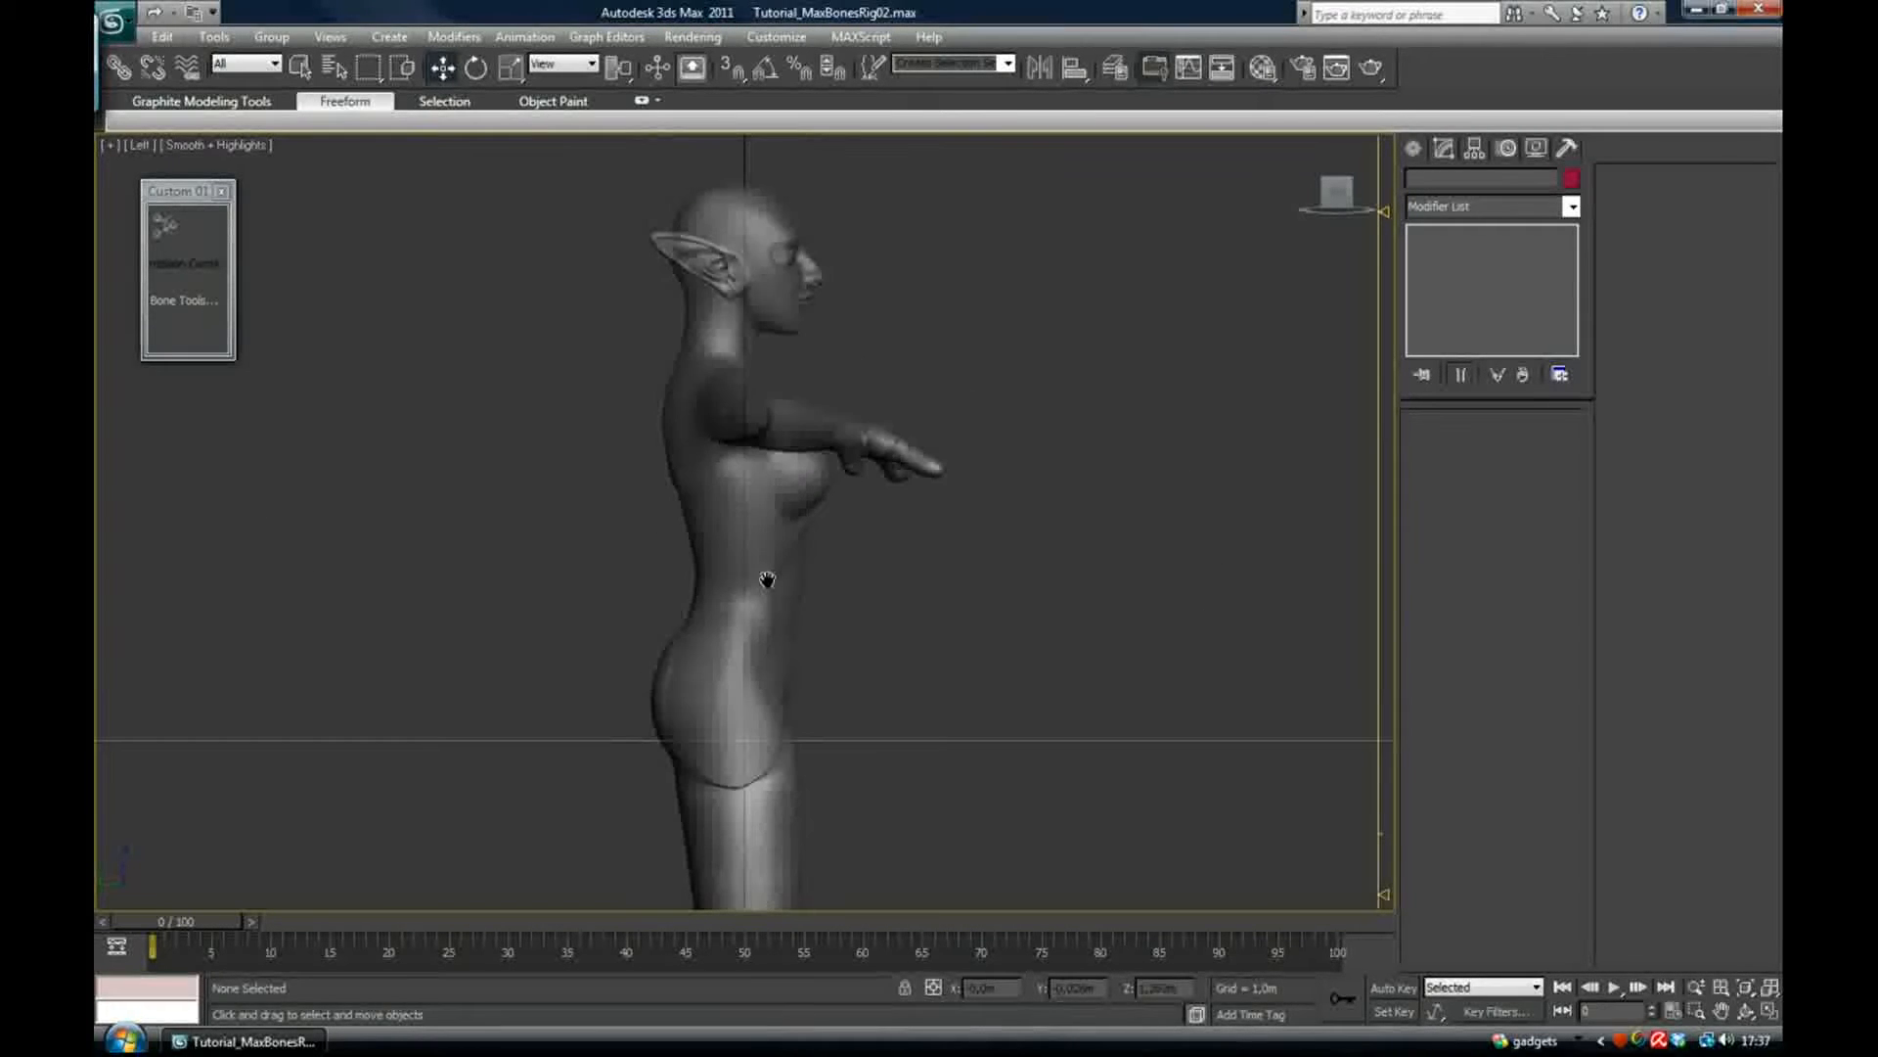
{"action": "left_click", "coordinate": [194, 305]}
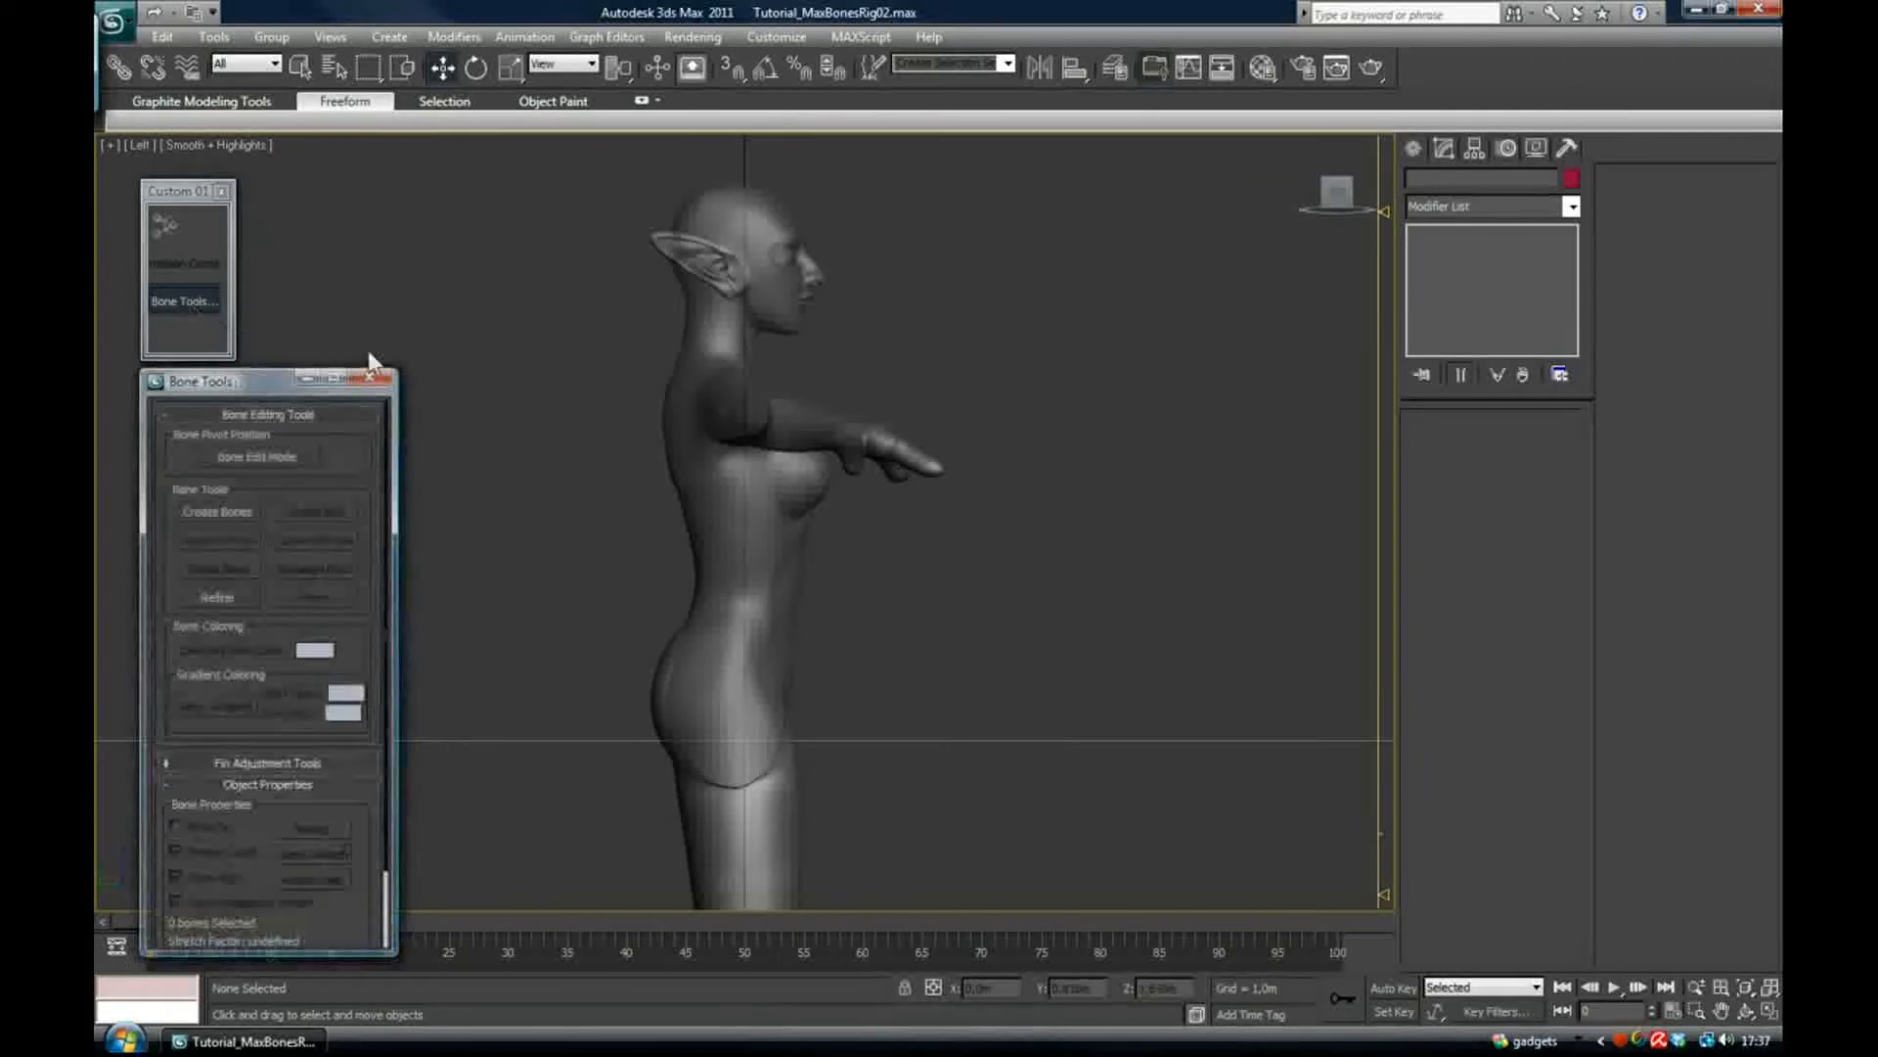
{"action": "left_click", "coordinate": [224, 511]}
{"action": "scroll", "coordinate": [738, 620], "scroll_direction": "up", "scroll_amount": 4}
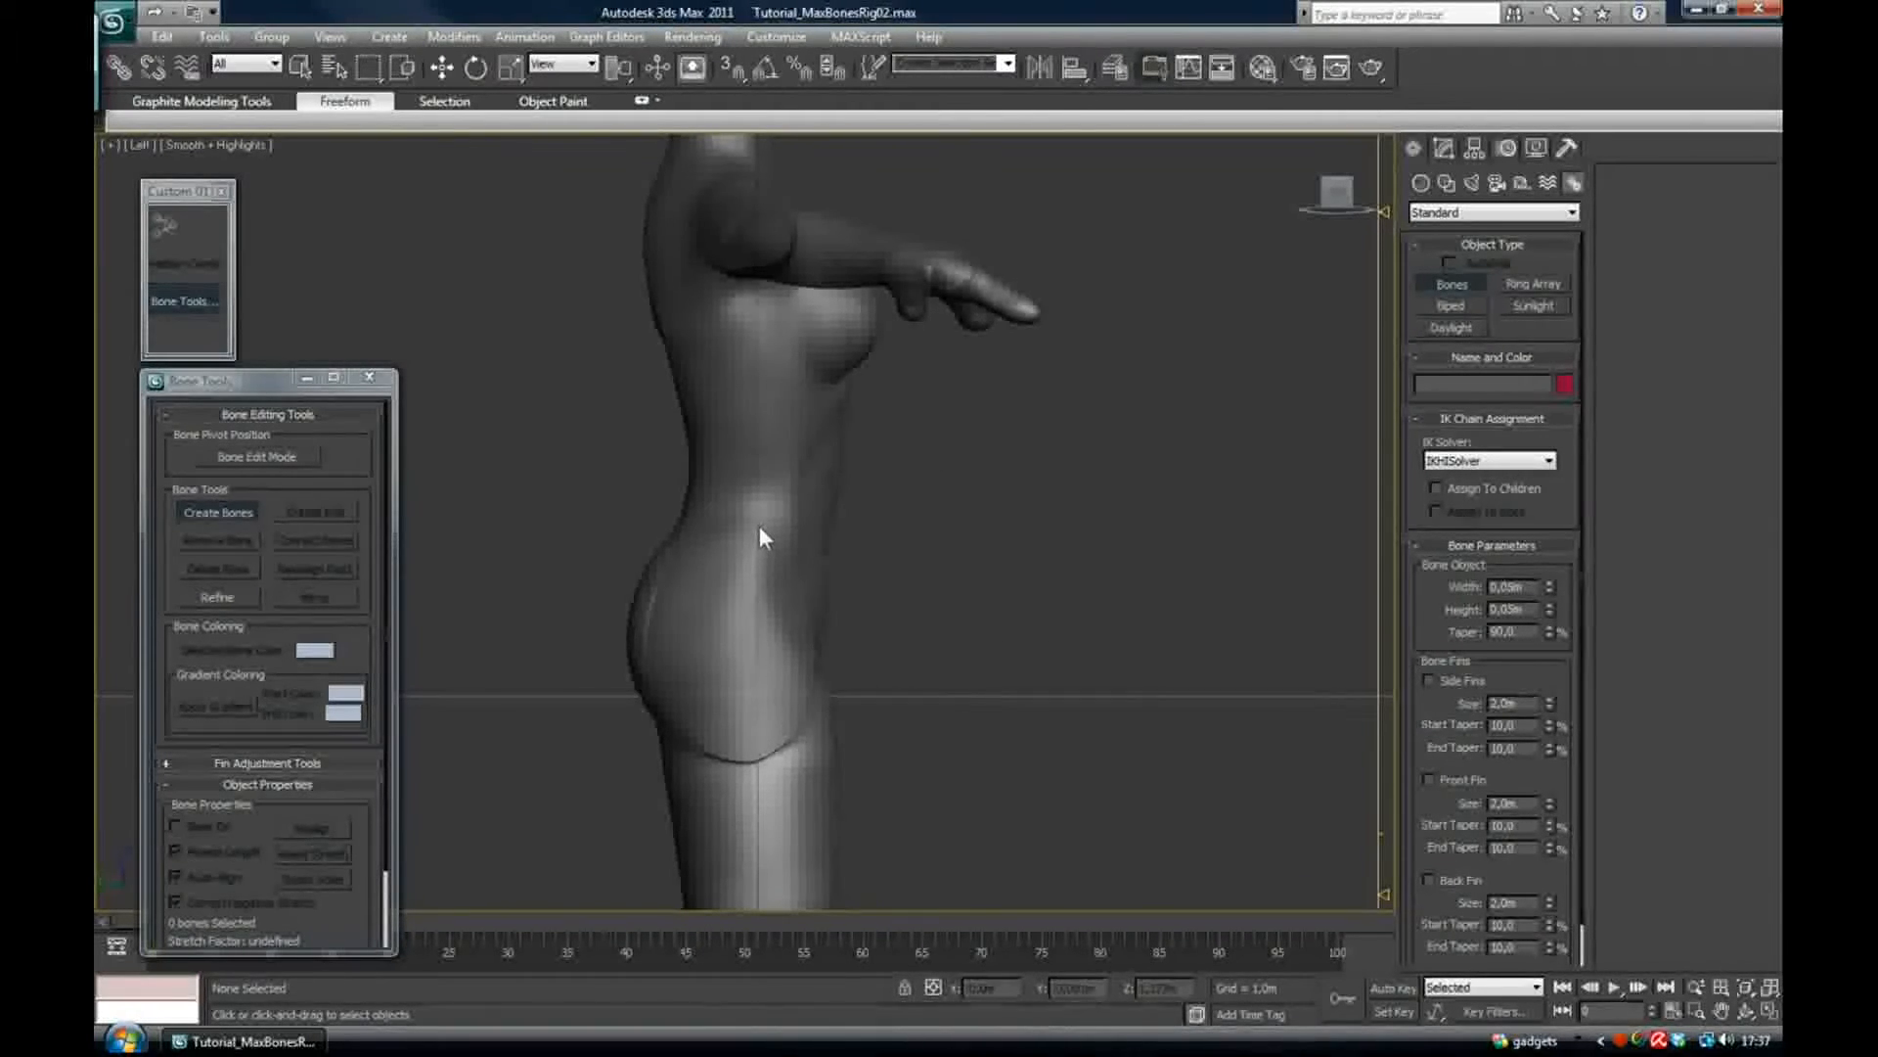
{"action": "left_click", "coordinate": [760, 525]}
{"action": "left_click", "coordinate": [722, 634]}
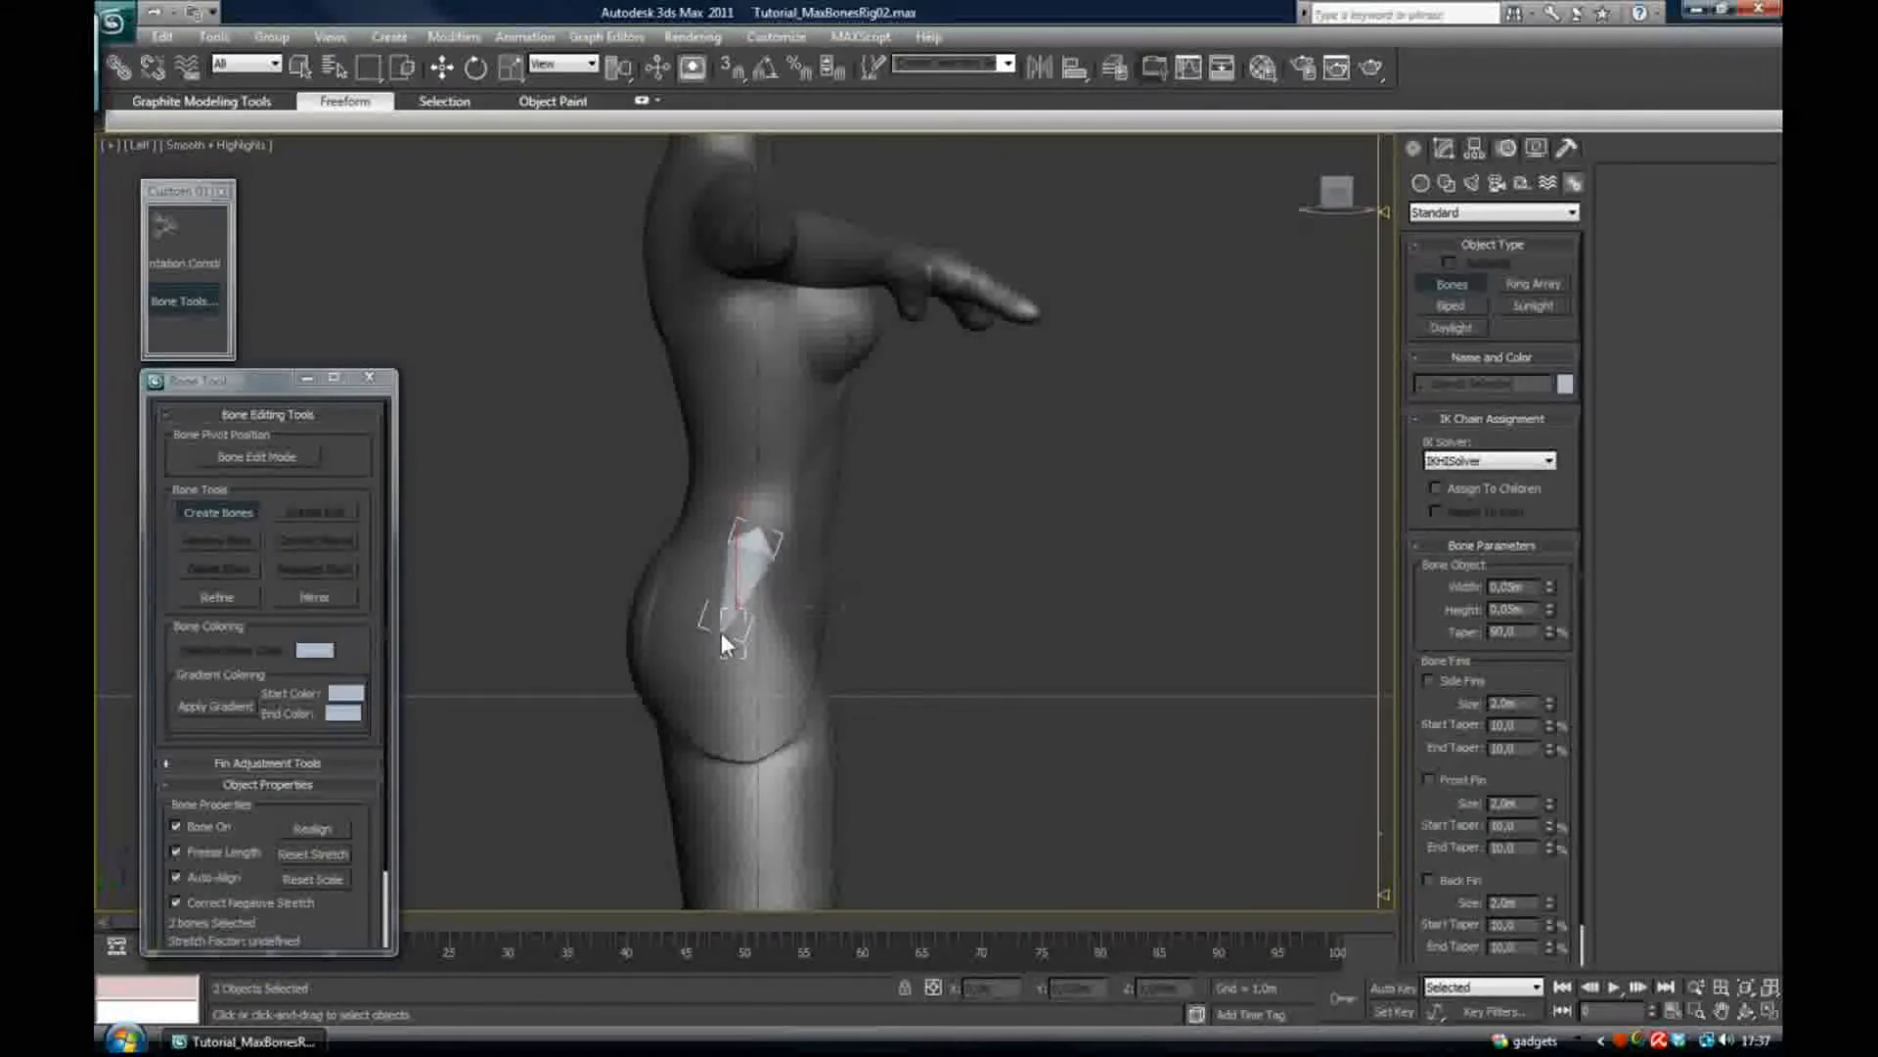
{"action": "right_click", "coordinate": [720, 632]}
Move the pelvis bone slightly down and back inside the hips
{"action": "middle_click_drag", "start_coordinate": [776, 431], "coordinate": [785, 650]}
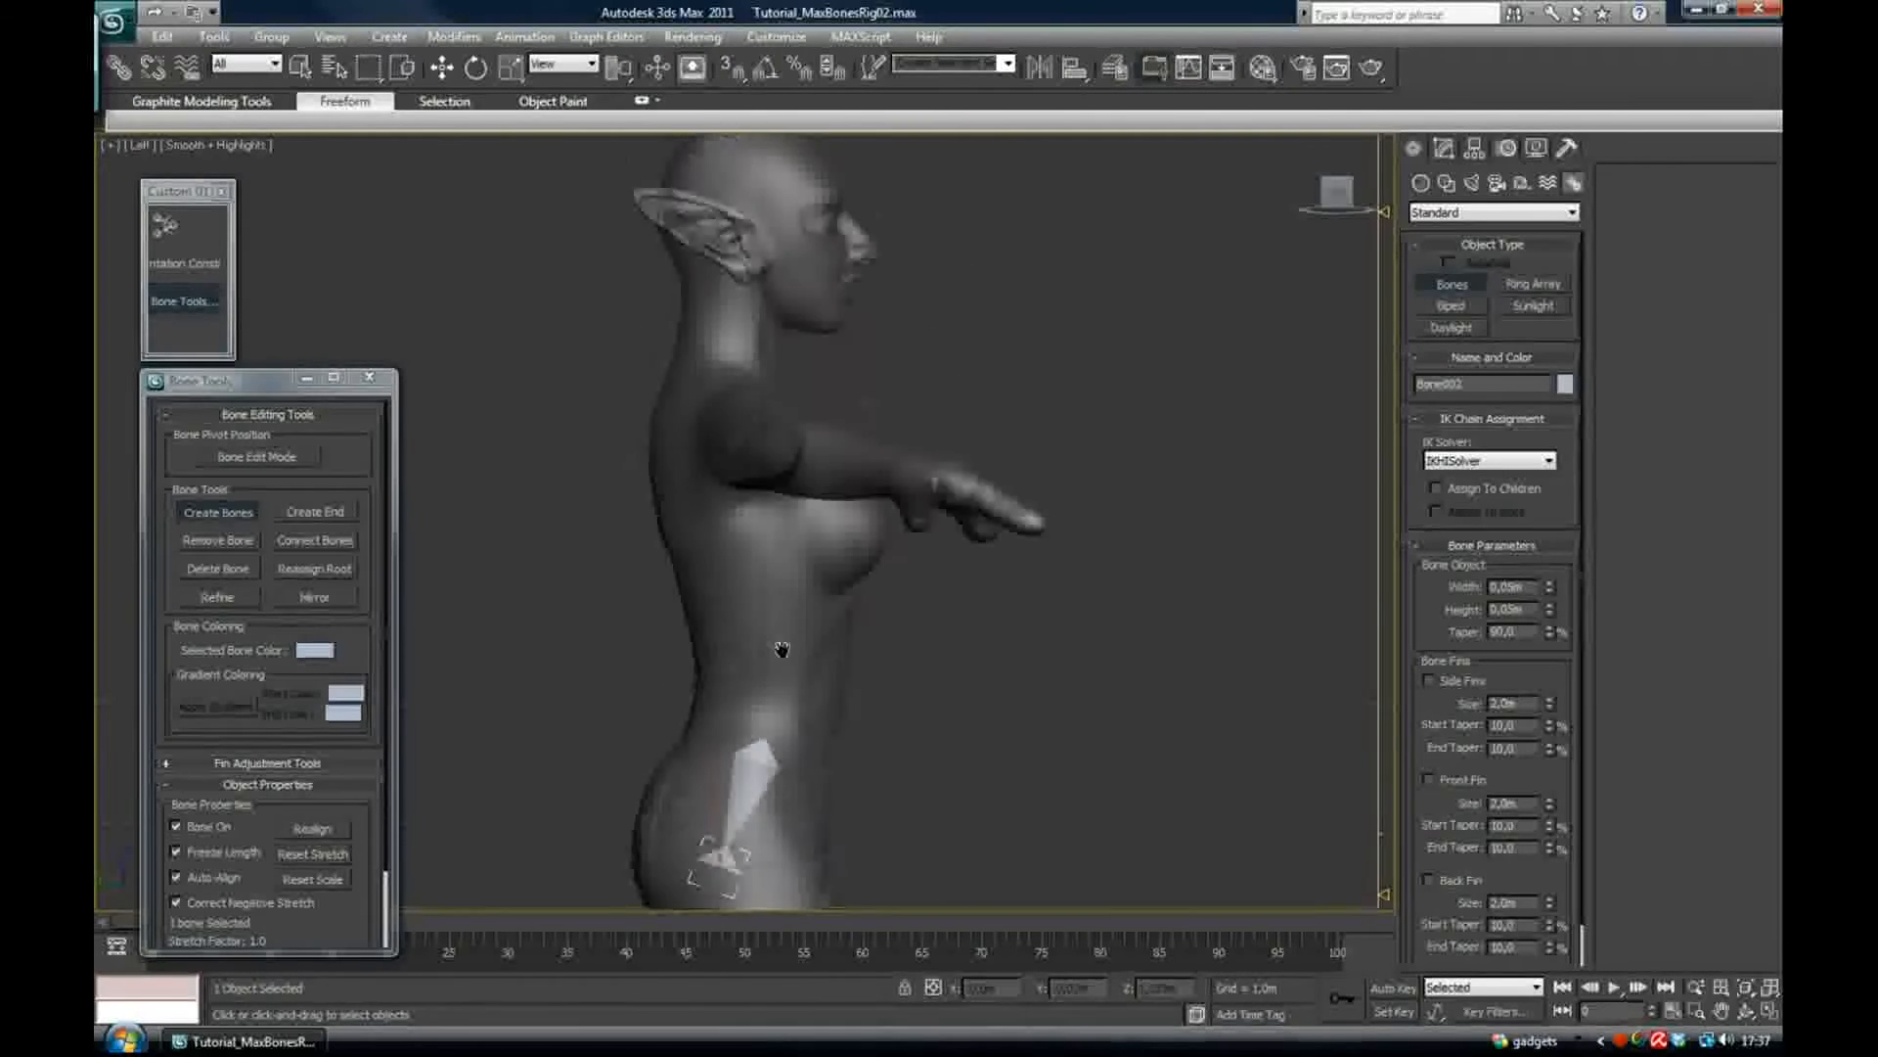
{"action": "middle_click_drag", "start_coordinate": [756, 364], "coordinate": [753, 562]}
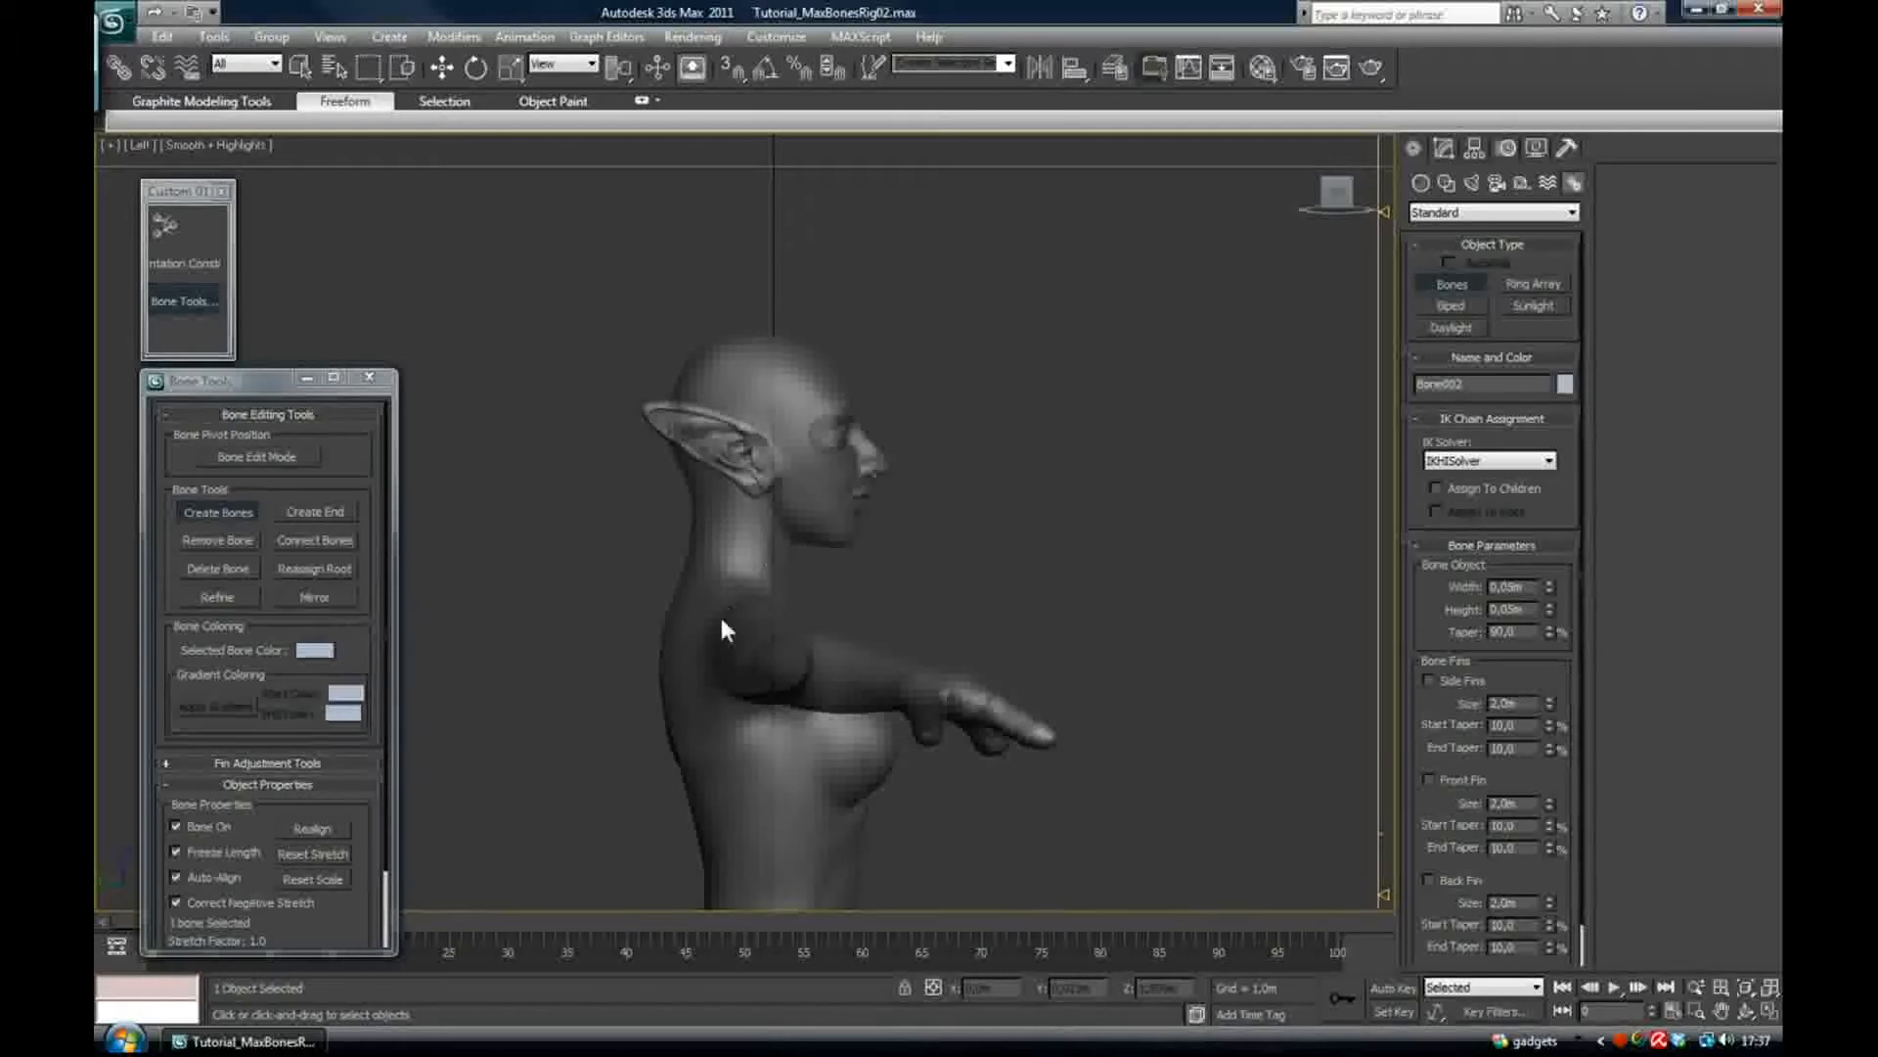
{"action": "middle_click_drag", "start_coordinate": [721, 627], "coordinate": [749, 440]}
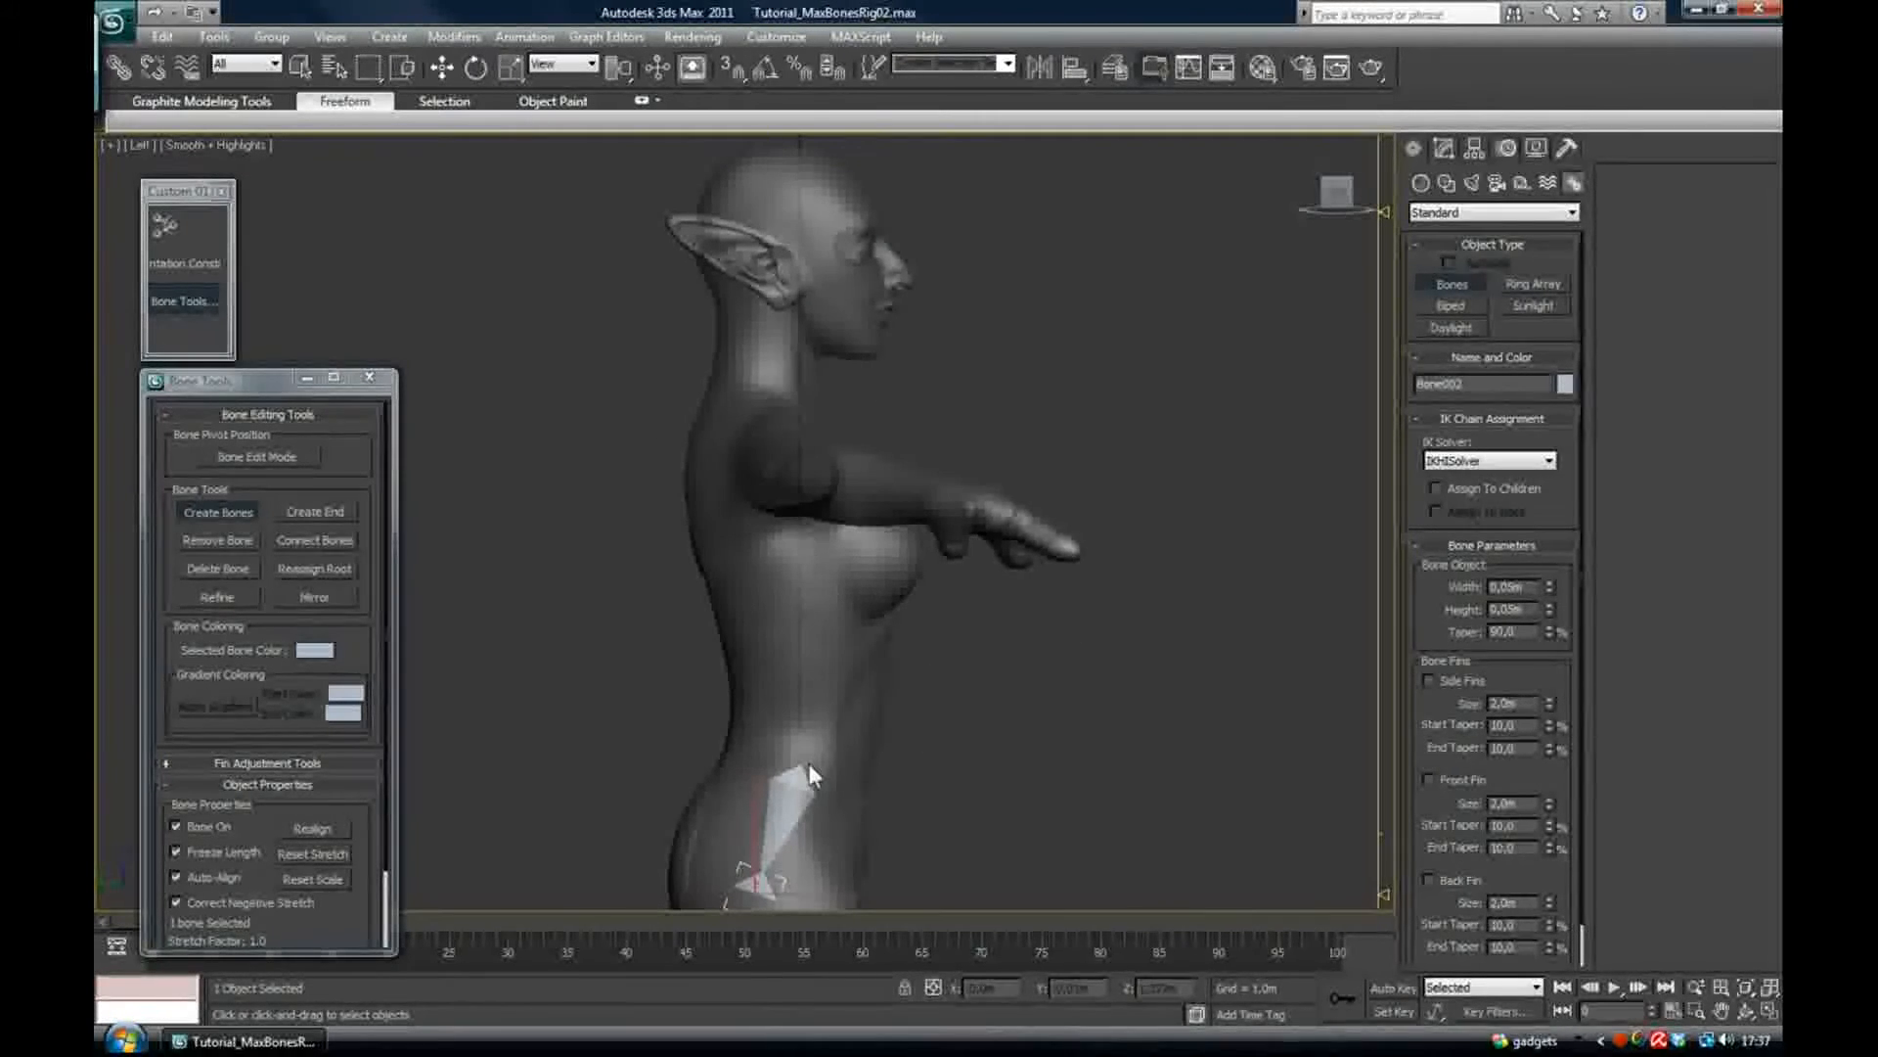
{"action": "middle_click_drag", "start_coordinate": [754, 684], "coordinate": [738, 502]}
{"action": "scroll", "coordinate": [724, 486], "scroll_direction": "up", "scroll_amount": 2}
{"action": "key", "text": "w"}
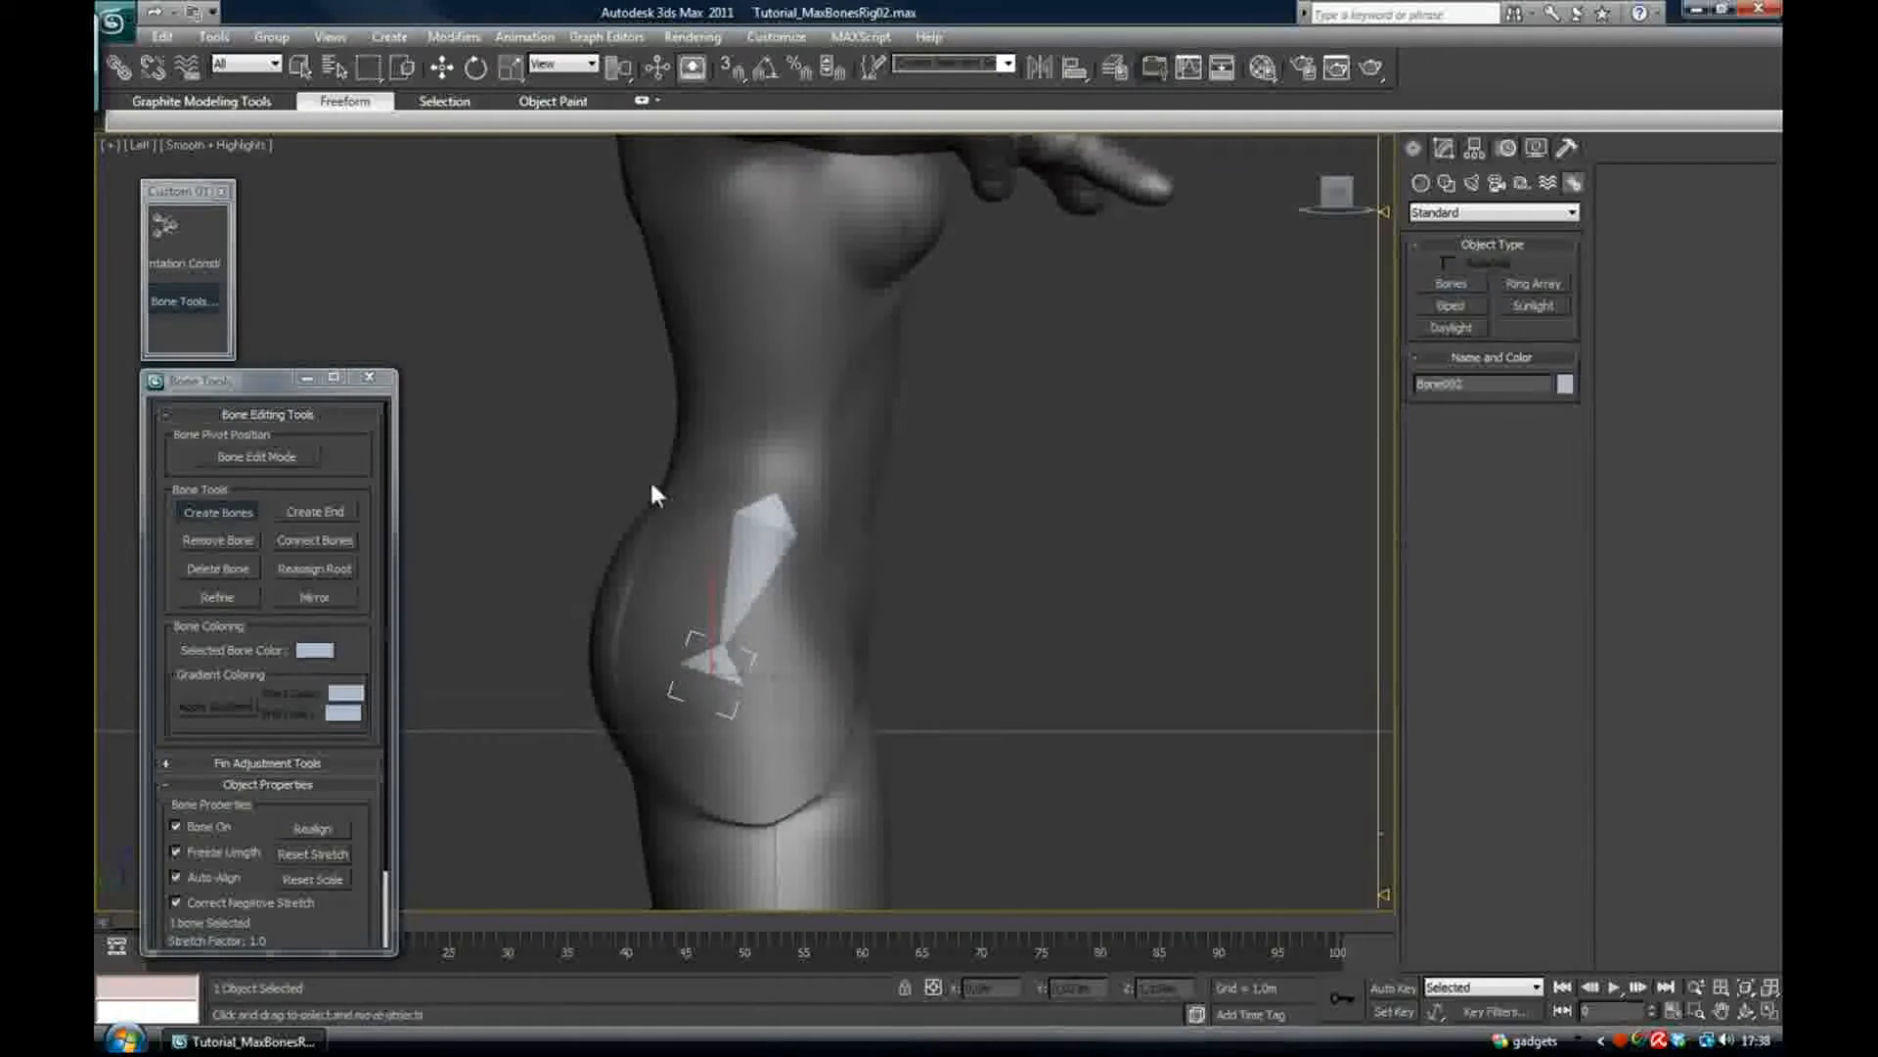
{"action": "left_click", "coordinate": [766, 534]}
{"action": "mouse_move", "coordinate": [782, 535]}
{"action": "left_mouse_down"}
{"action": "mouse_move", "coordinate": [757, 551]}
{"action": "mouse_move", "coordinate": [770, 559]}
{"action": "left_mouse_up"}
{"action": "scroll", "coordinate": [743, 655], "scroll_direction": "down", "scroll_amount": 3}
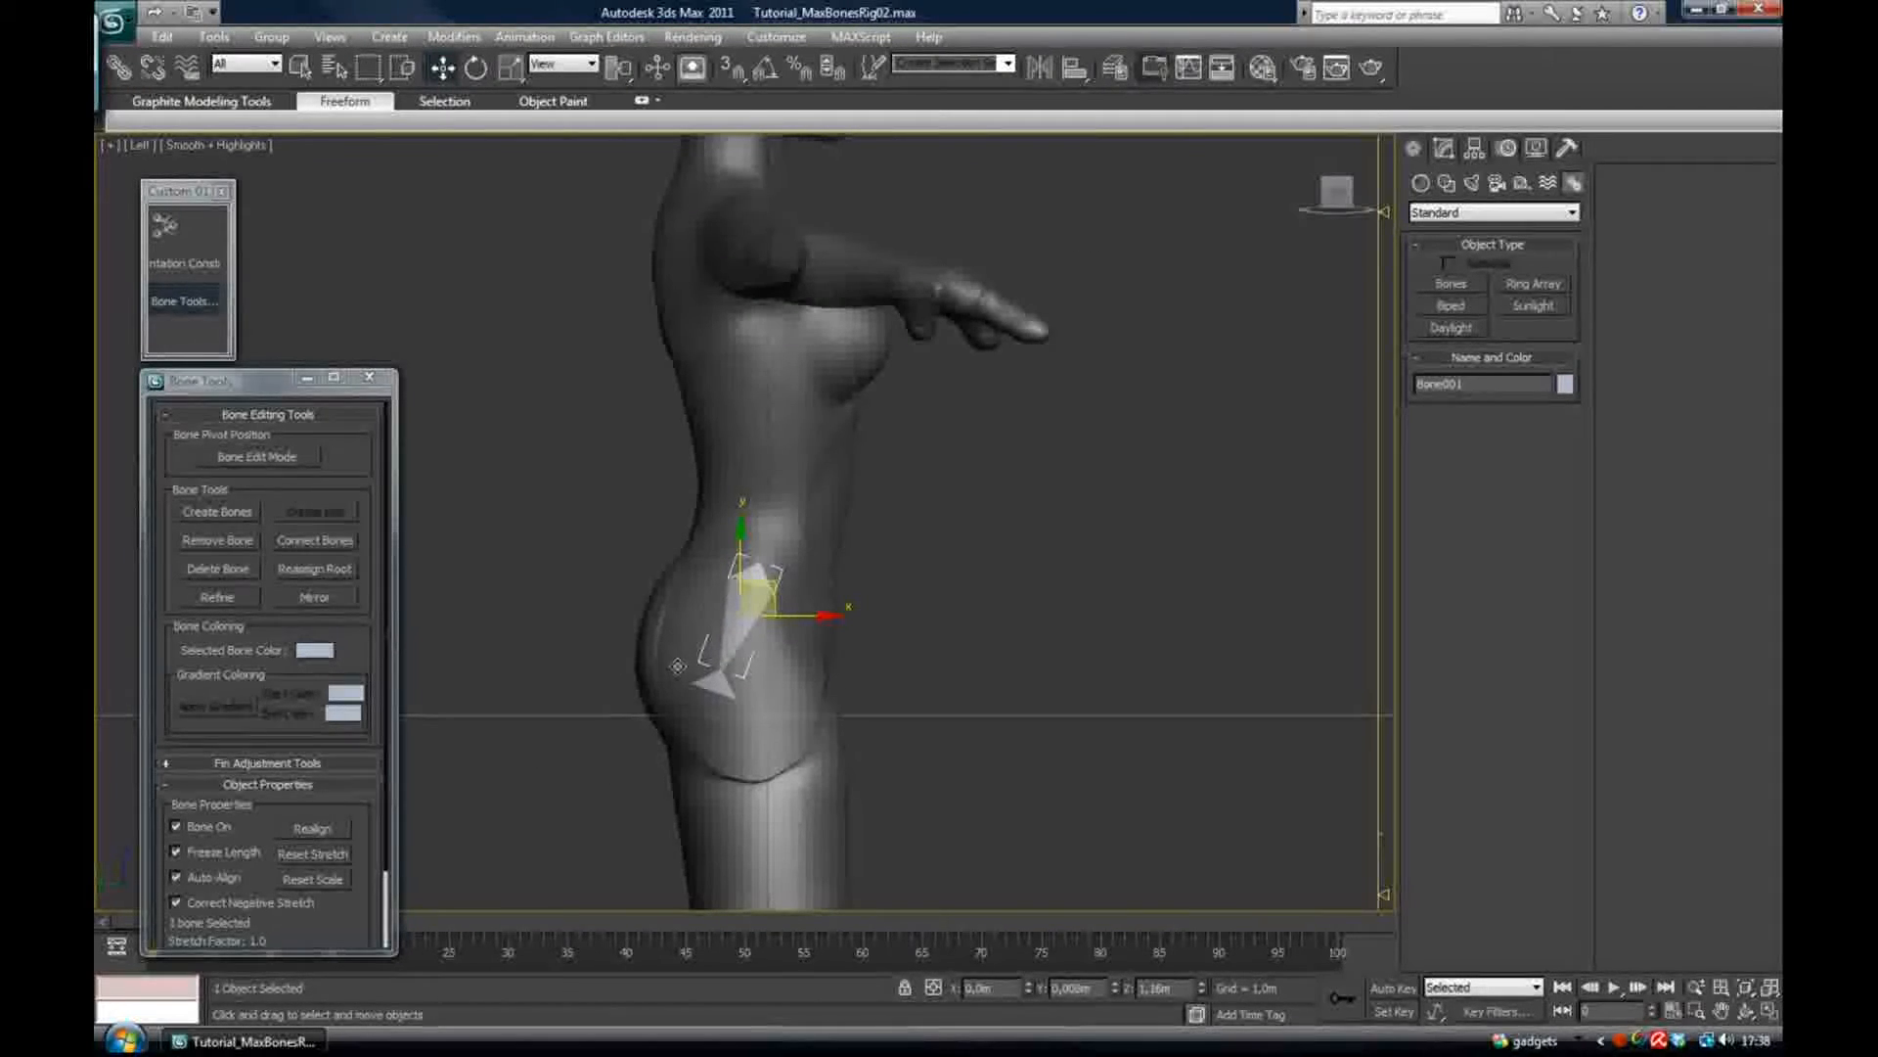
Create a separate chain of four bones plus an end bone, following the spine from just above the pelvis bone to the neck
{"action": "left_click", "coordinate": [223, 508]}
{"action": "scroll", "coordinate": [731, 575], "scroll_direction": "up", "scroll_amount": 2}
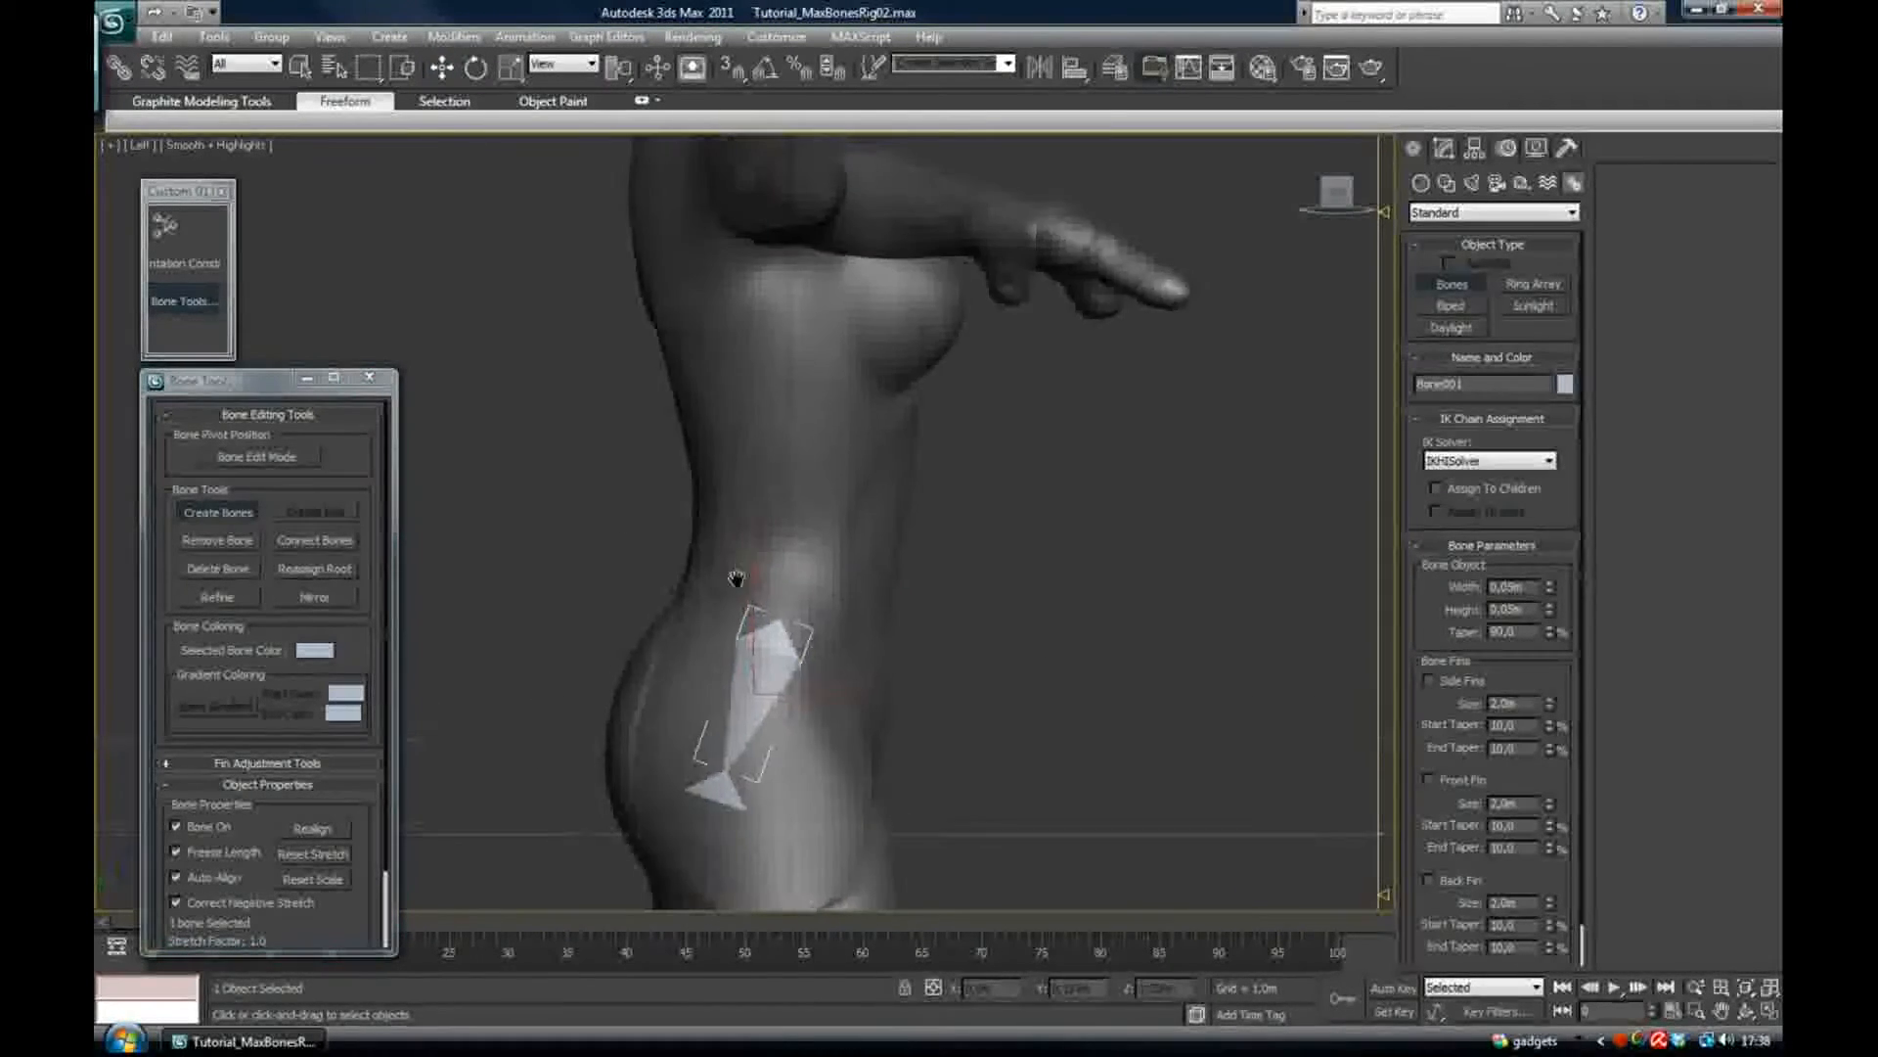
{"action": "scroll", "coordinate": [736, 576], "scroll_direction": "down", "scroll_amount": 2}
{"action": "middle_click_drag", "start_coordinate": [745, 521], "coordinate": [801, 644]}
{"action": "left_click", "coordinate": [800, 643]}
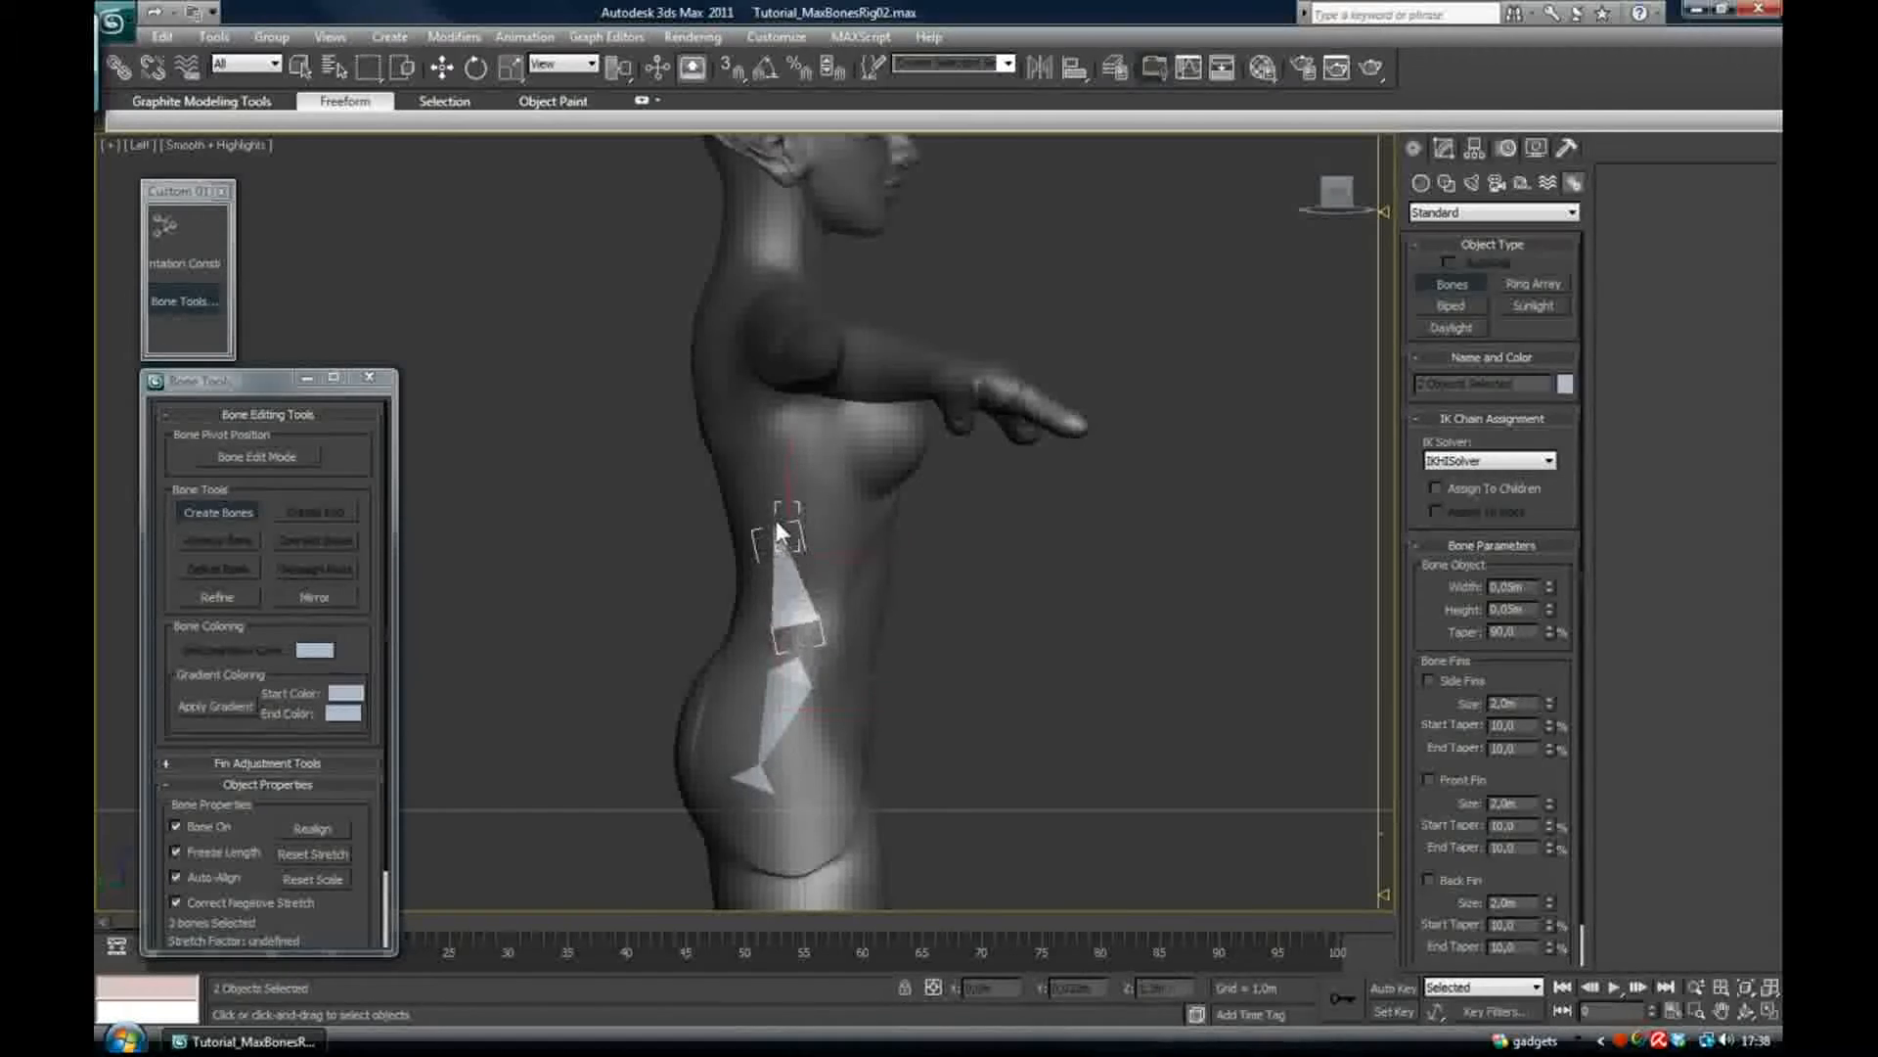
{"action": "left_click", "coordinate": [791, 534]}
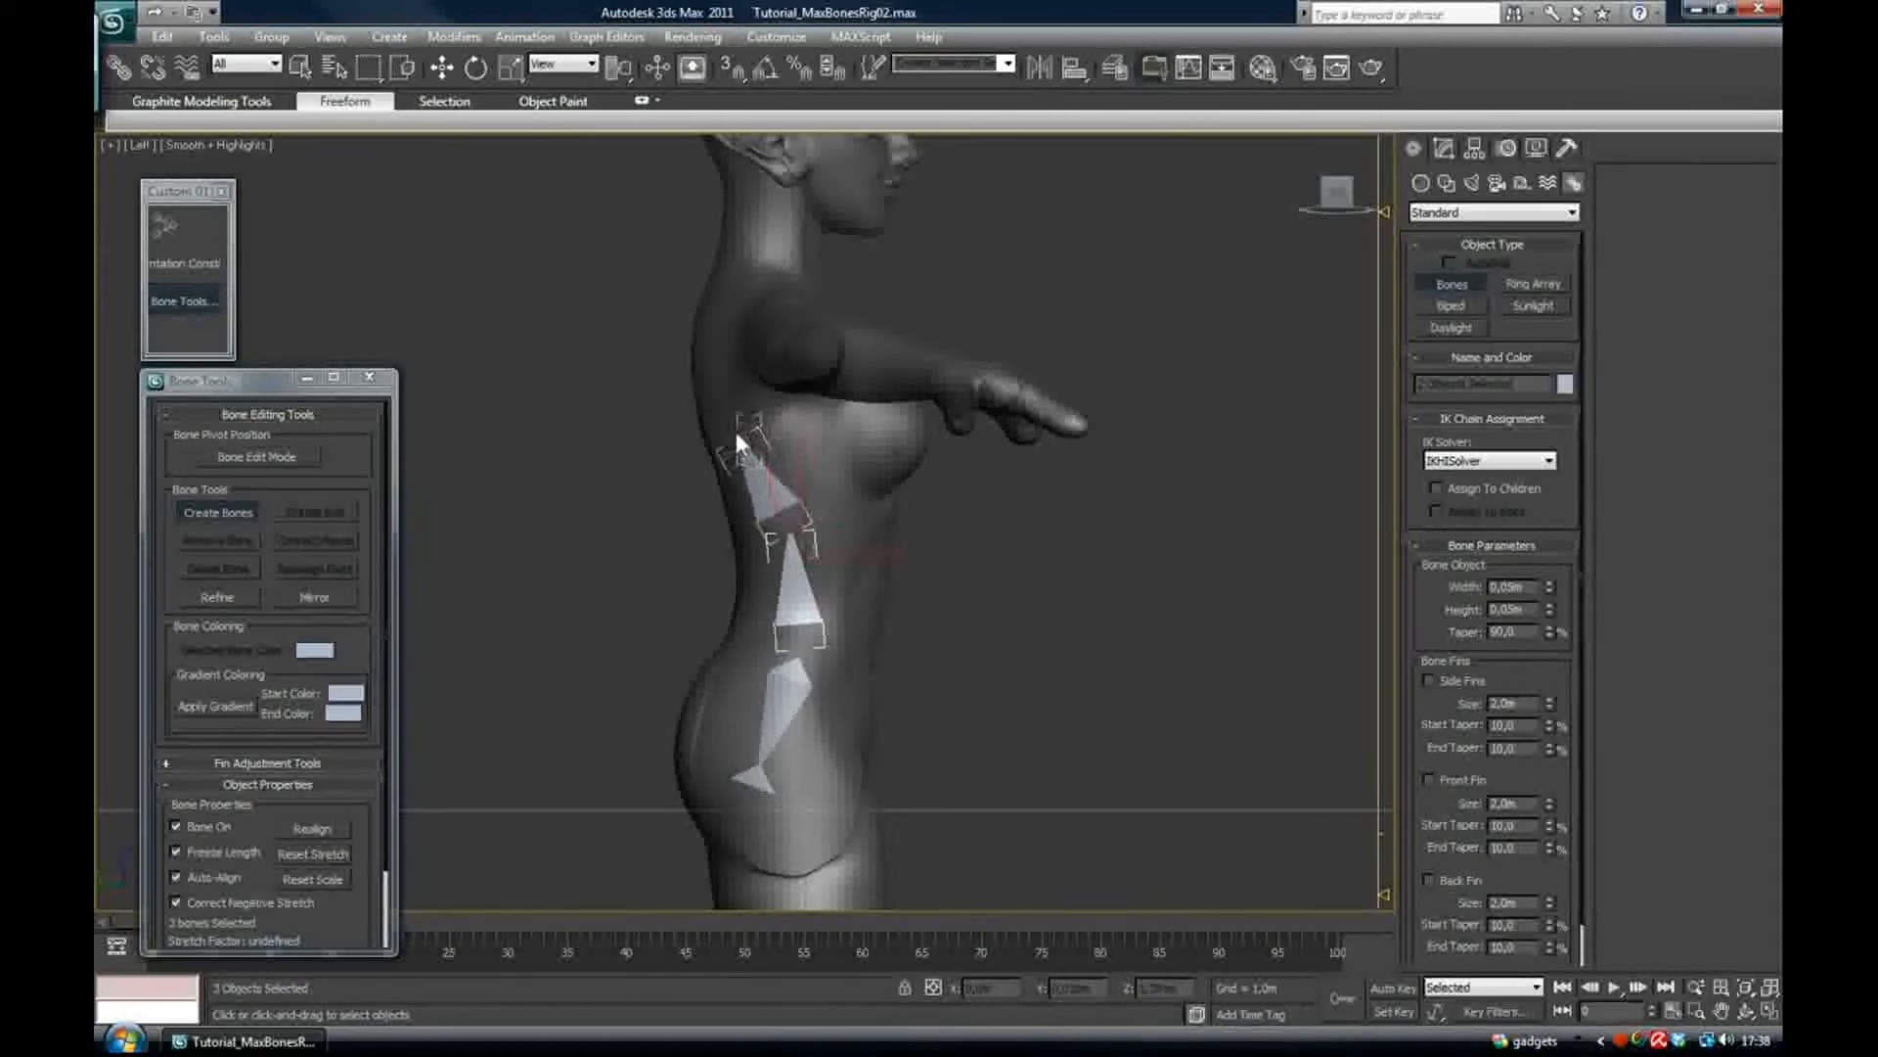
{"action": "left_click", "coordinate": [734, 426]}
{"action": "left_click", "coordinate": [716, 329]}
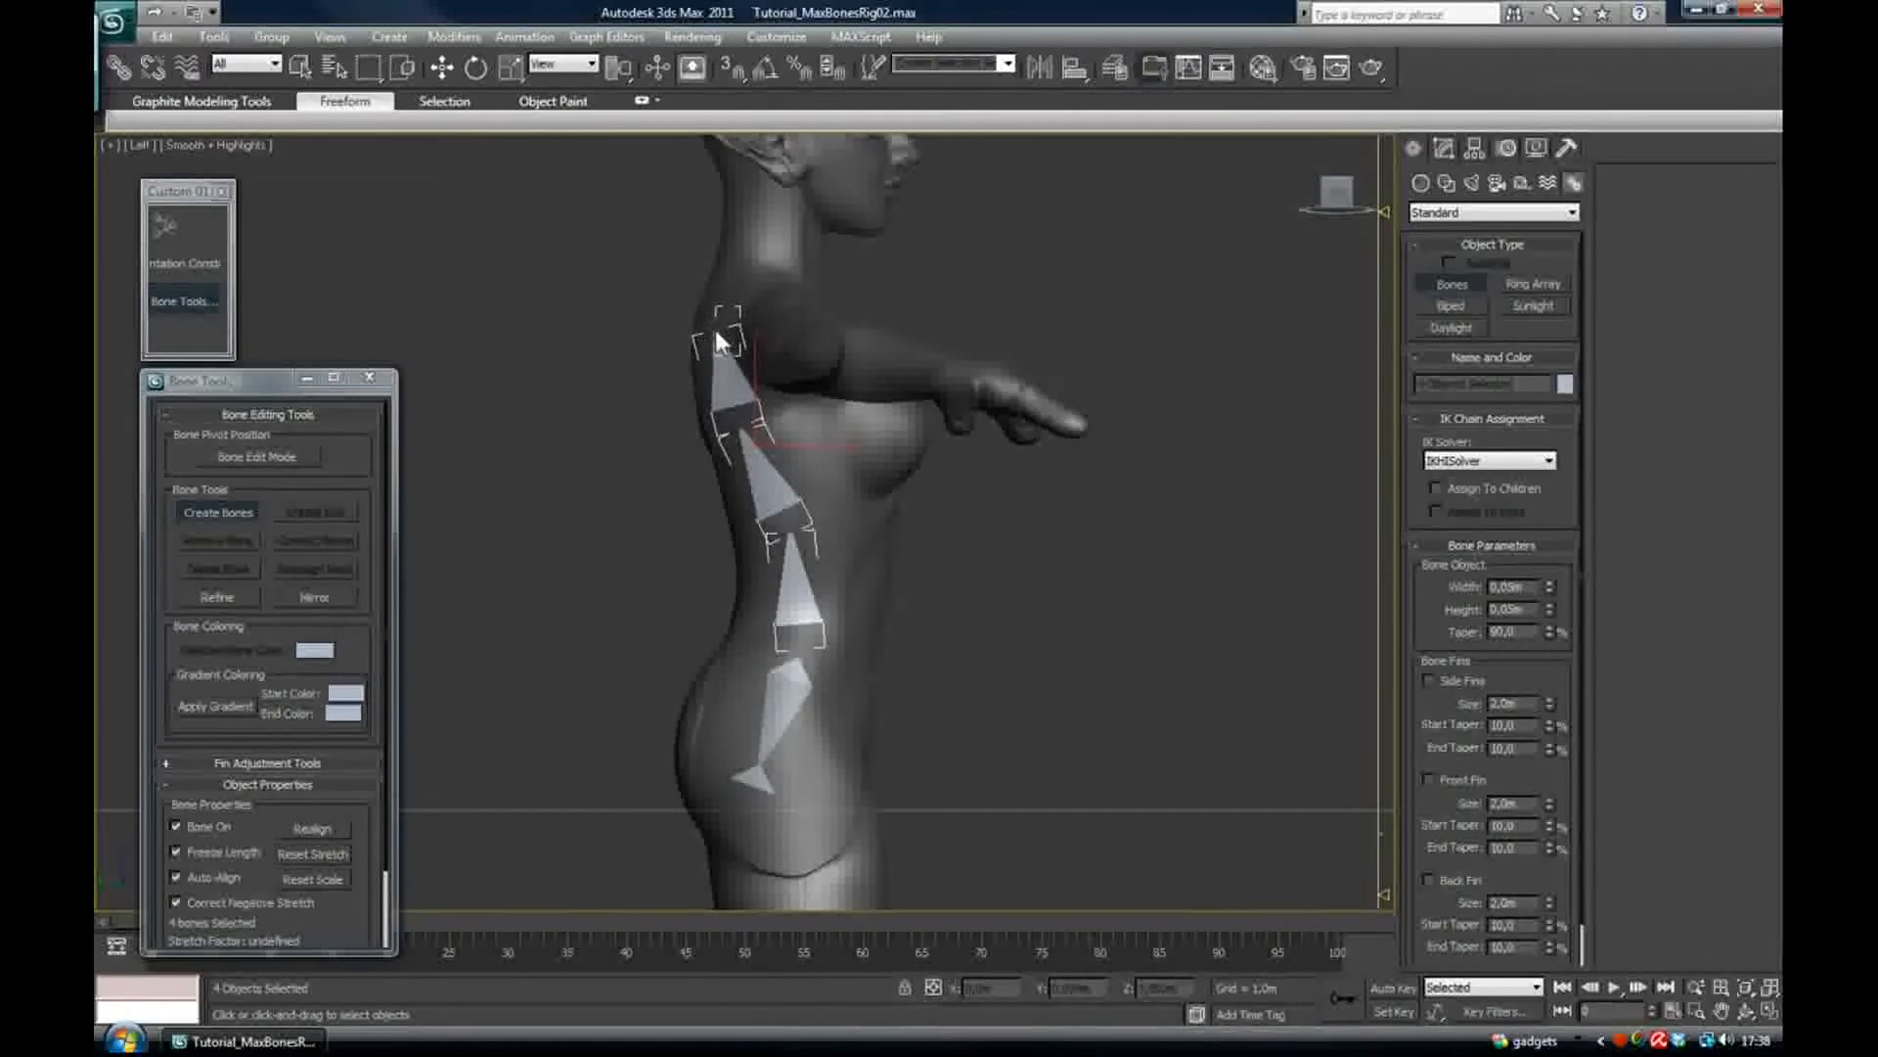
{"action": "right_click", "coordinate": [817, 269]}
Try to reposition the lower spine bones by moving them toward the back
{"action": "middle_click_drag", "start_coordinate": [832, 318], "coordinate": [760, 409]}
{"action": "scroll", "coordinate": [802, 377], "scroll_direction": "up", "scroll_amount": 2}
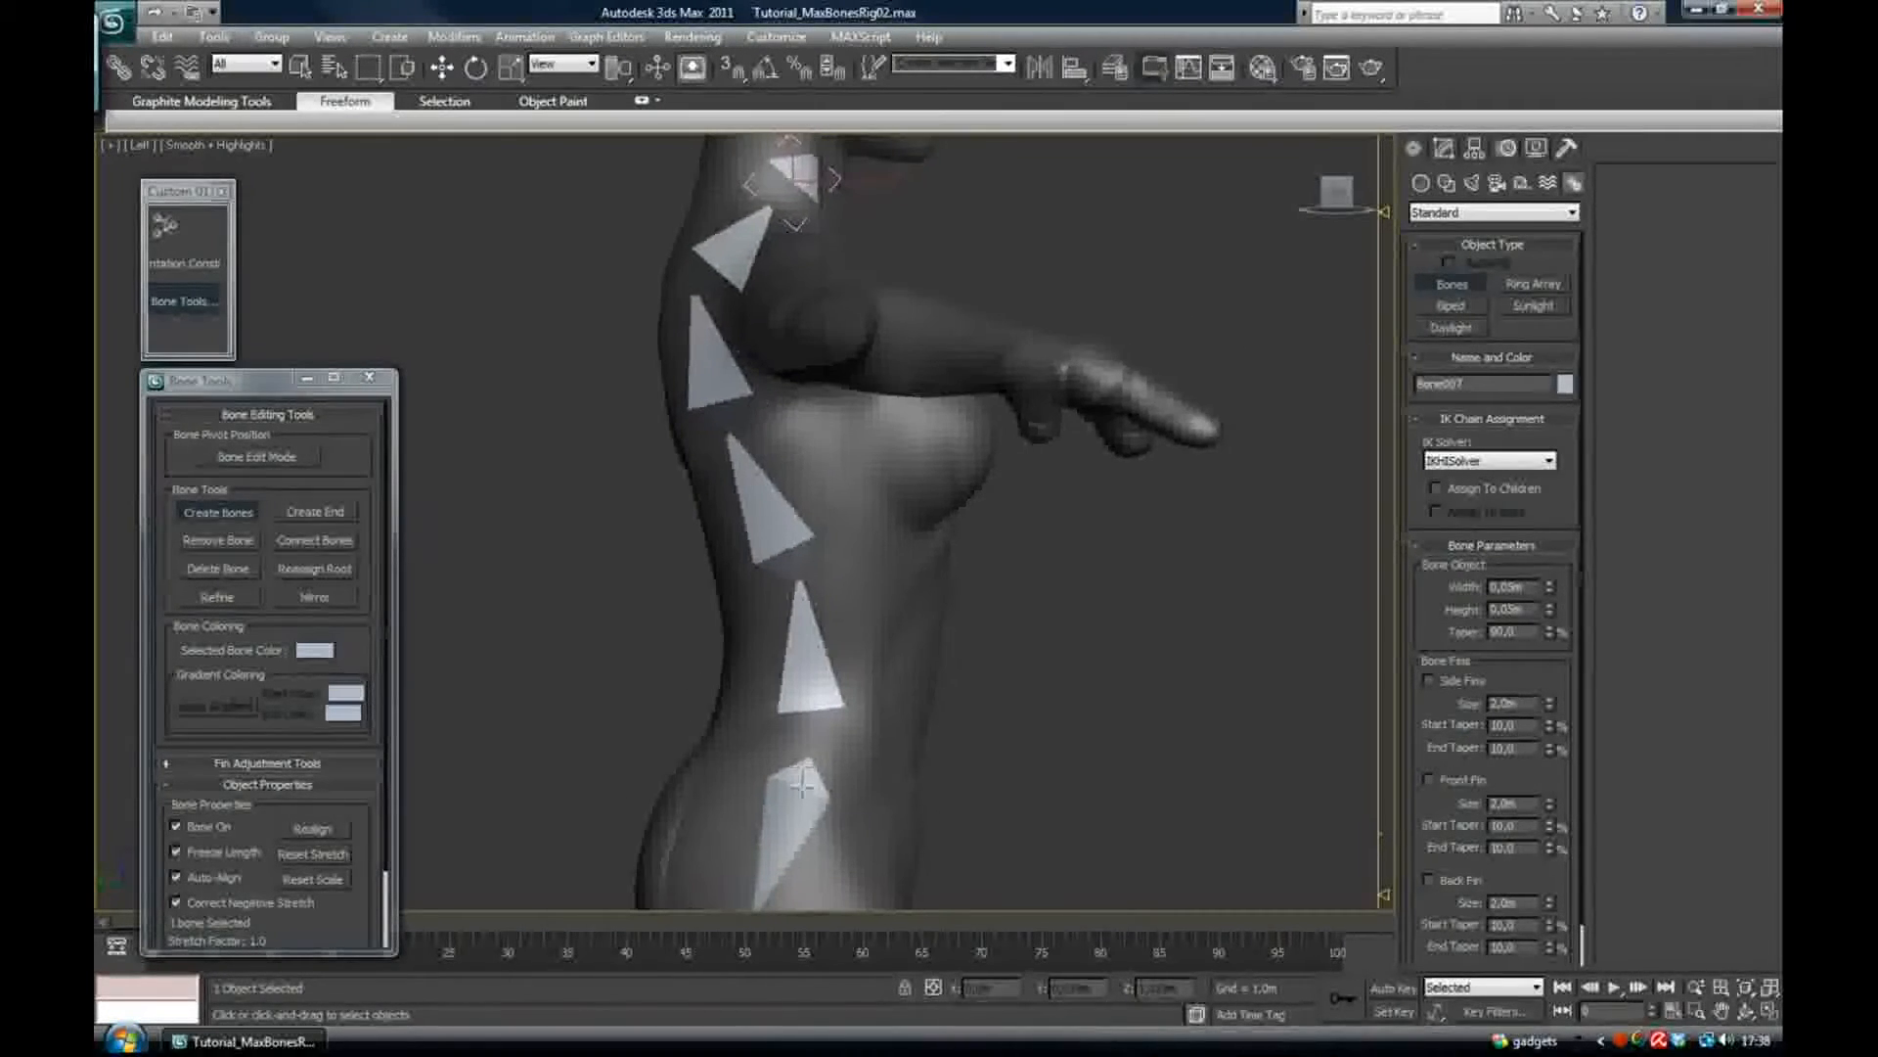
{"action": "scroll", "coordinate": [659, 381], "scroll_direction": "down", "scroll_amount": 3}
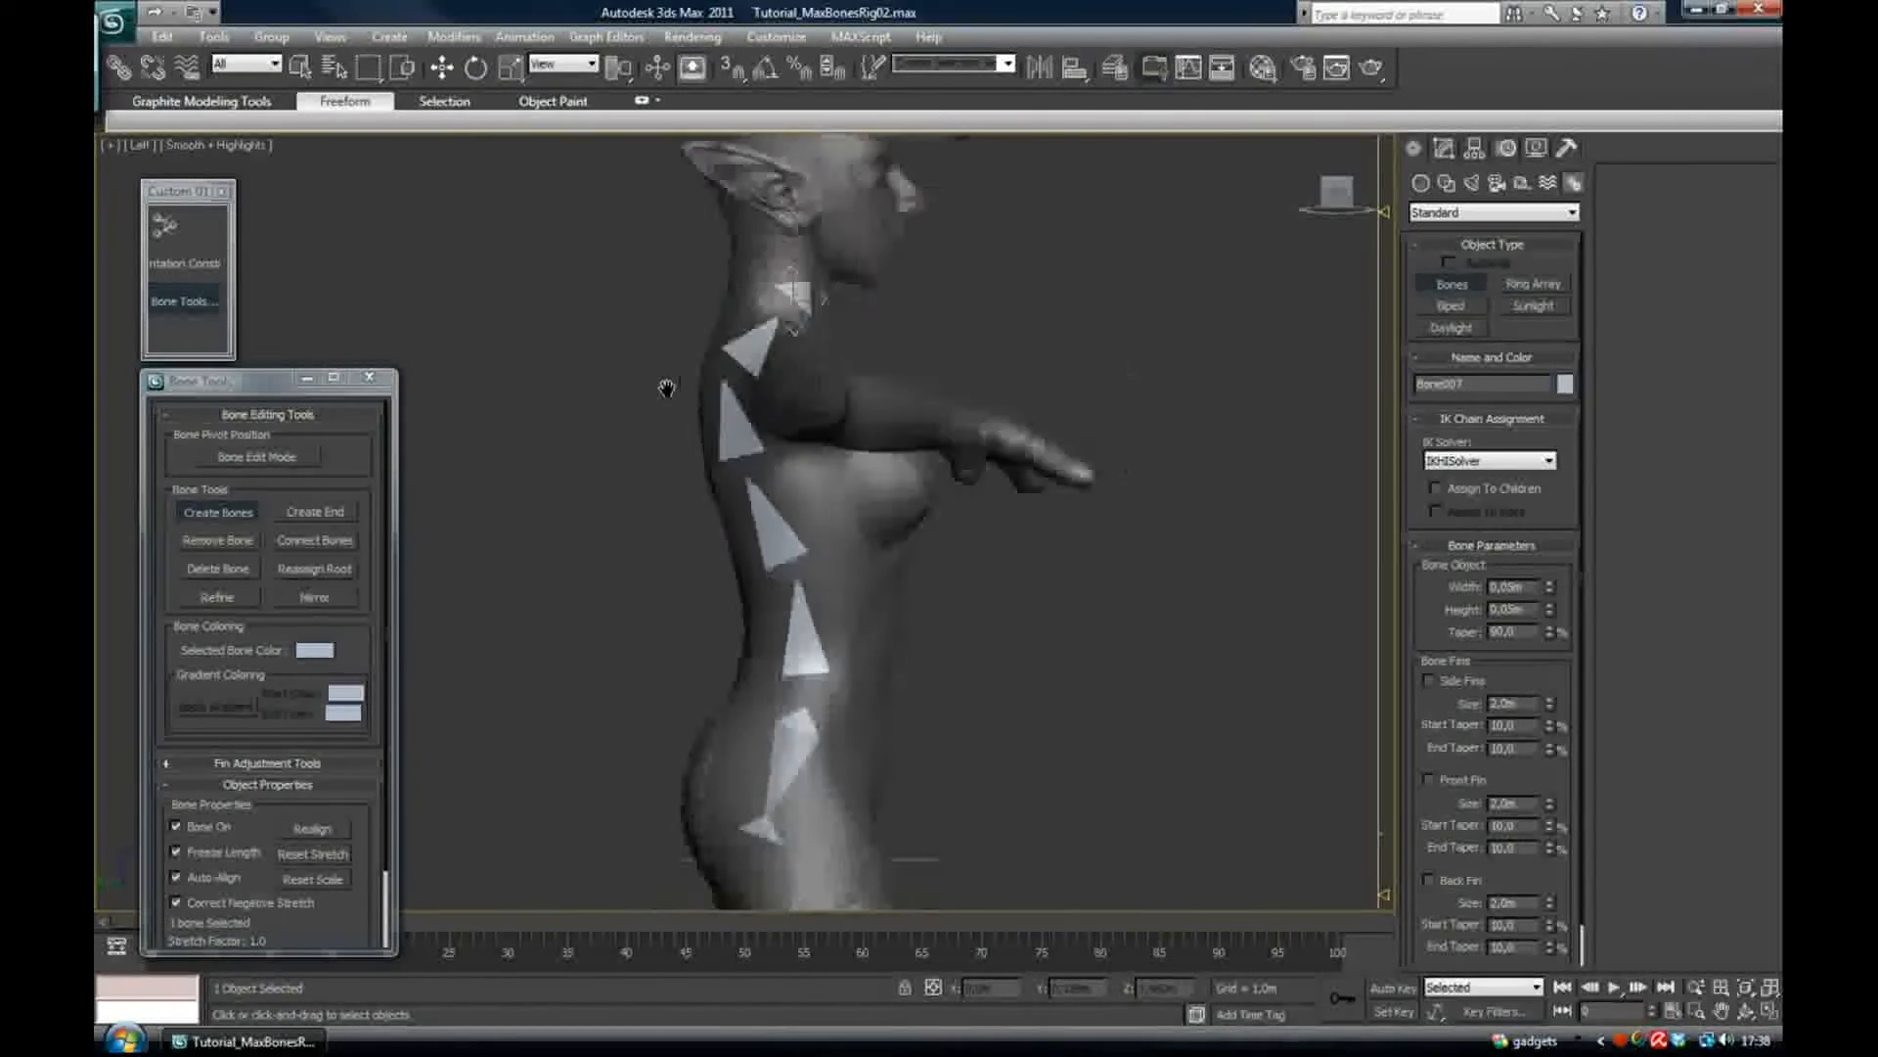
{"action": "left_click", "coordinate": [442, 69]}
{"action": "left_click", "coordinate": [781, 524]}
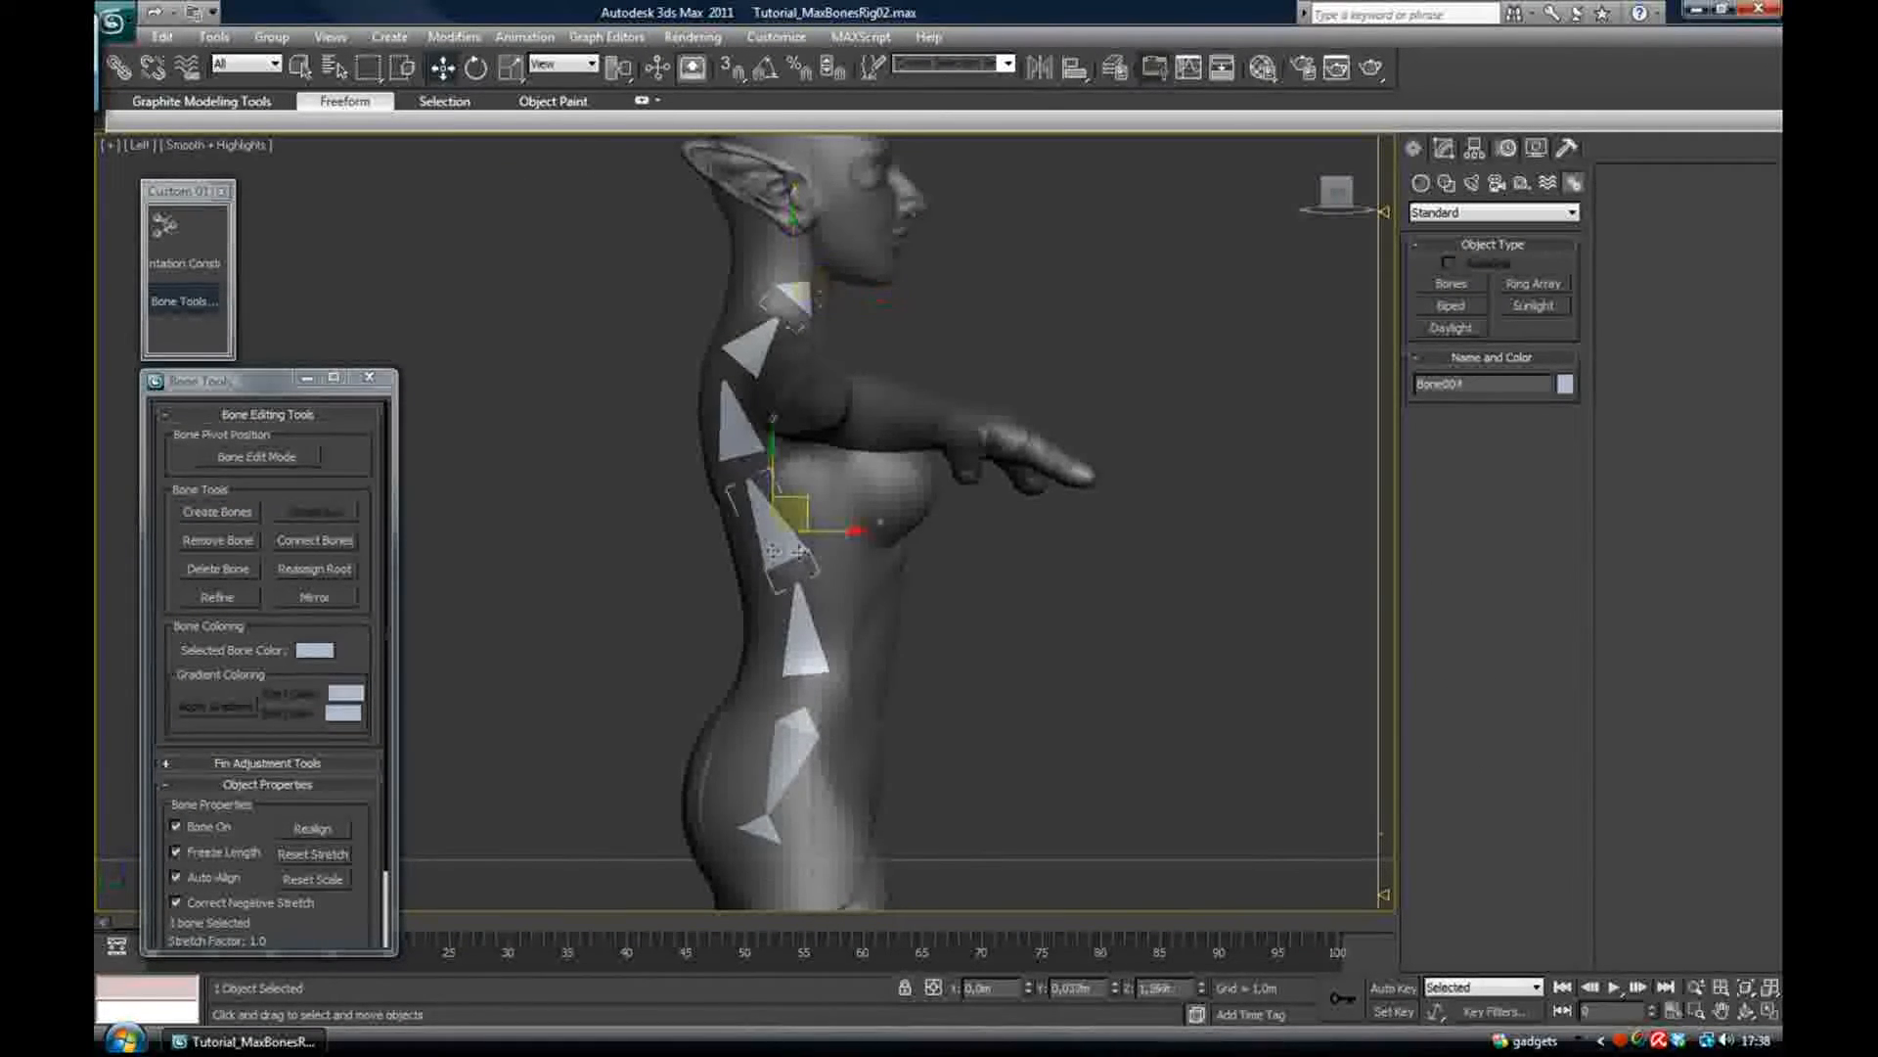
{"action": "left_click", "coordinate": [814, 621]}
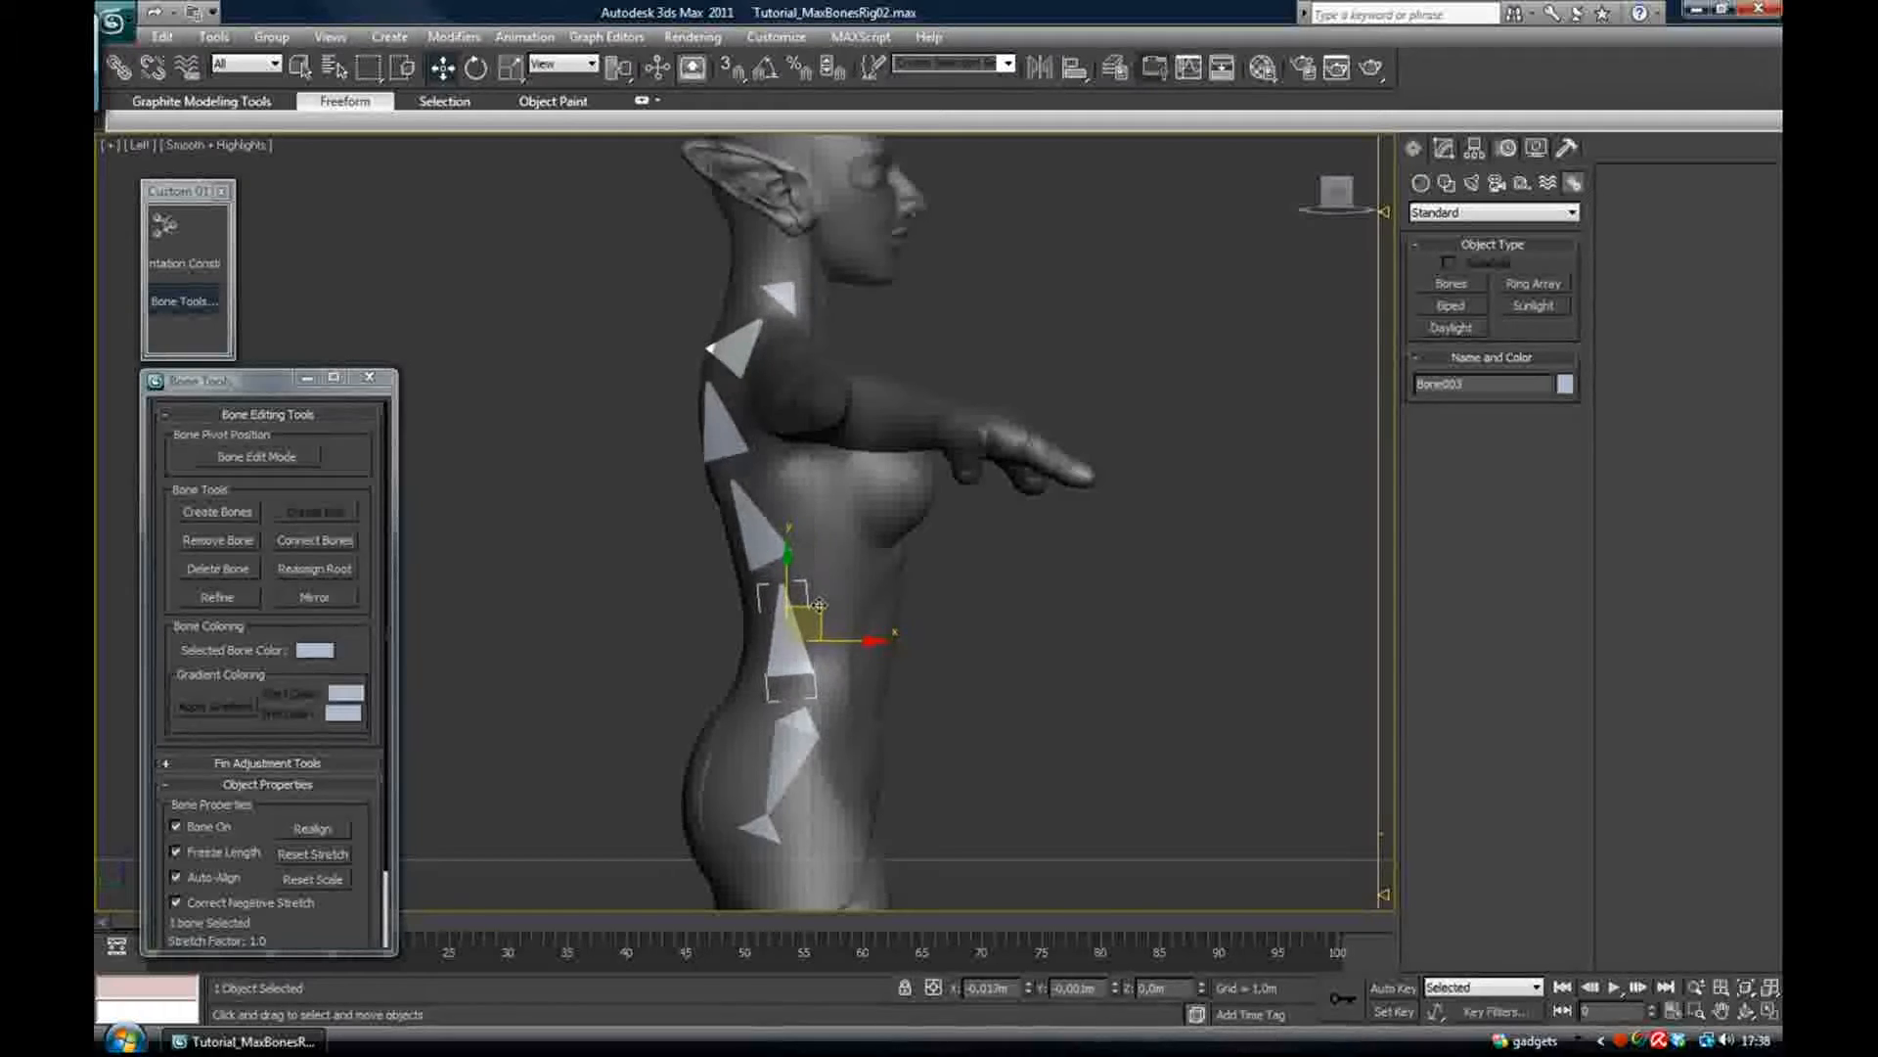
Turn on Bone Edit Mode and reposition the joints of the second and third spine bones to follow the back's curve
{"action": "left_click", "coordinate": [293, 458]}
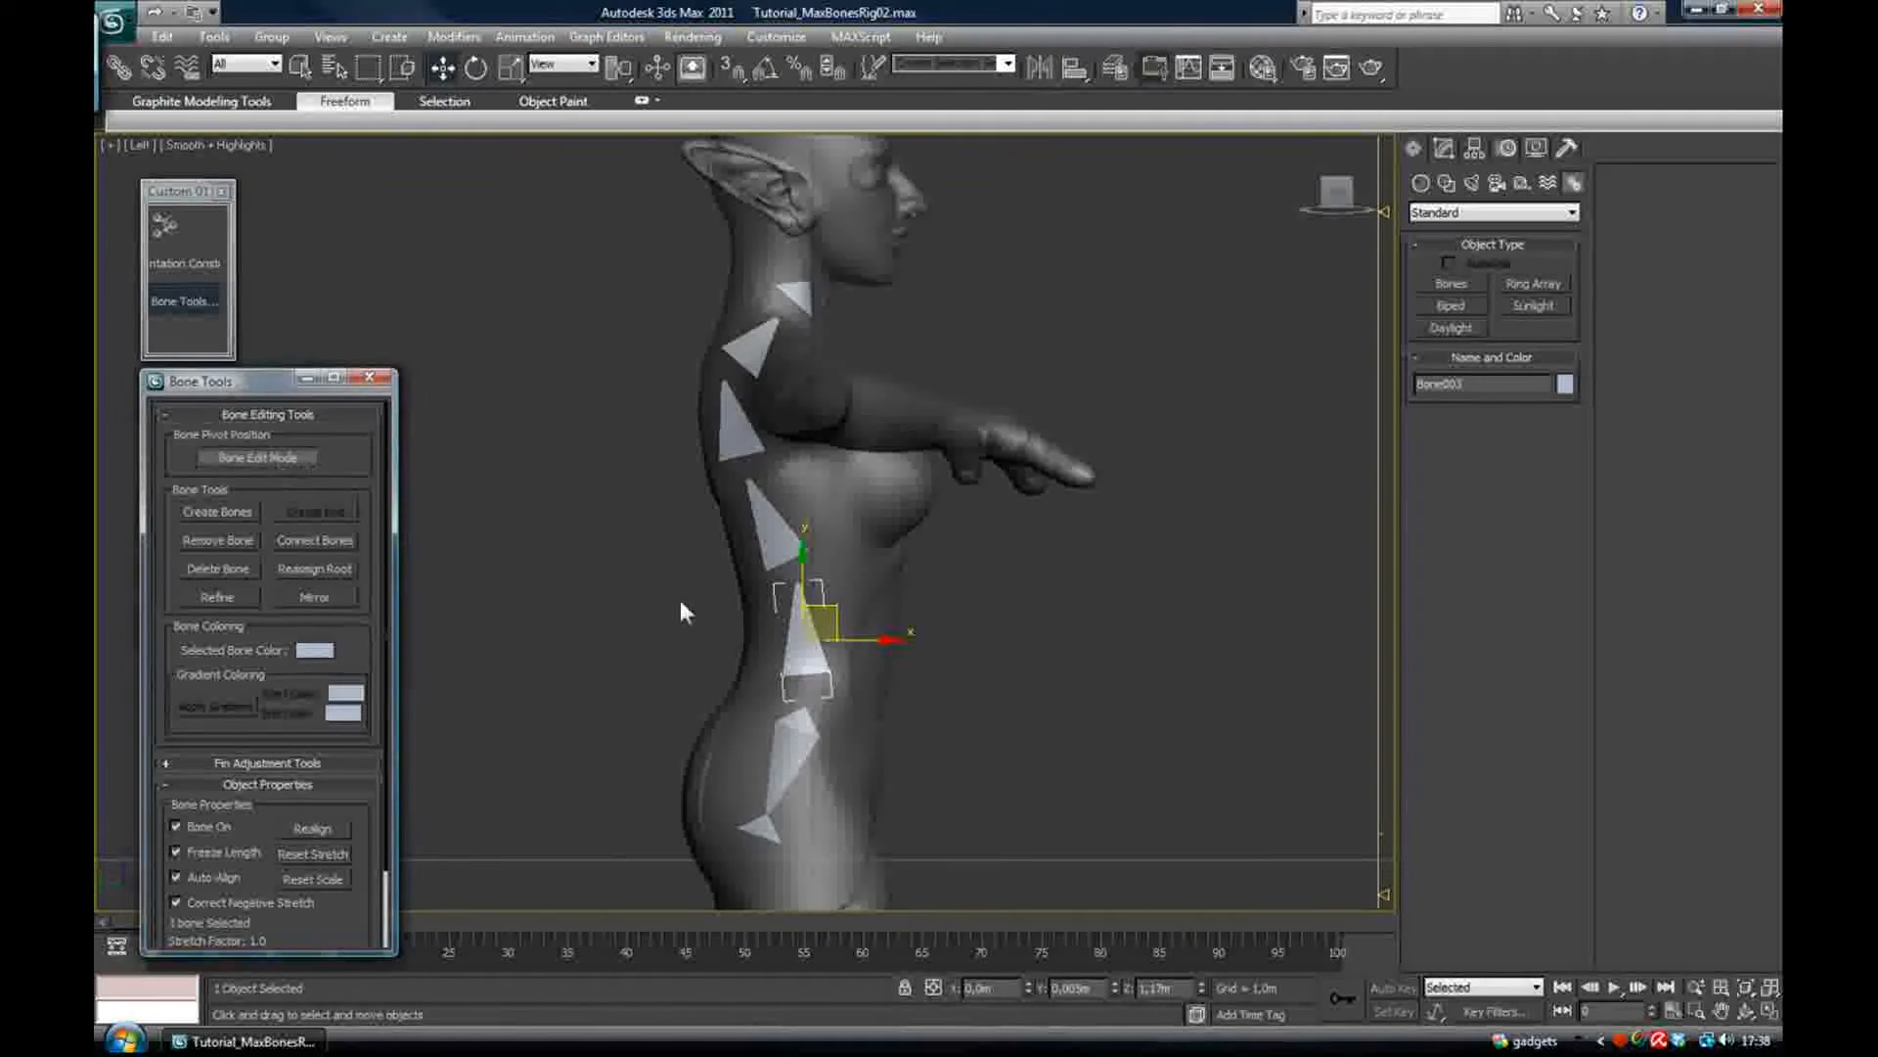
{"action": "left_click", "coordinate": [780, 554]}
{"action": "left_click_drag", "start_coordinate": [804, 507], "coordinate": [783, 507]}
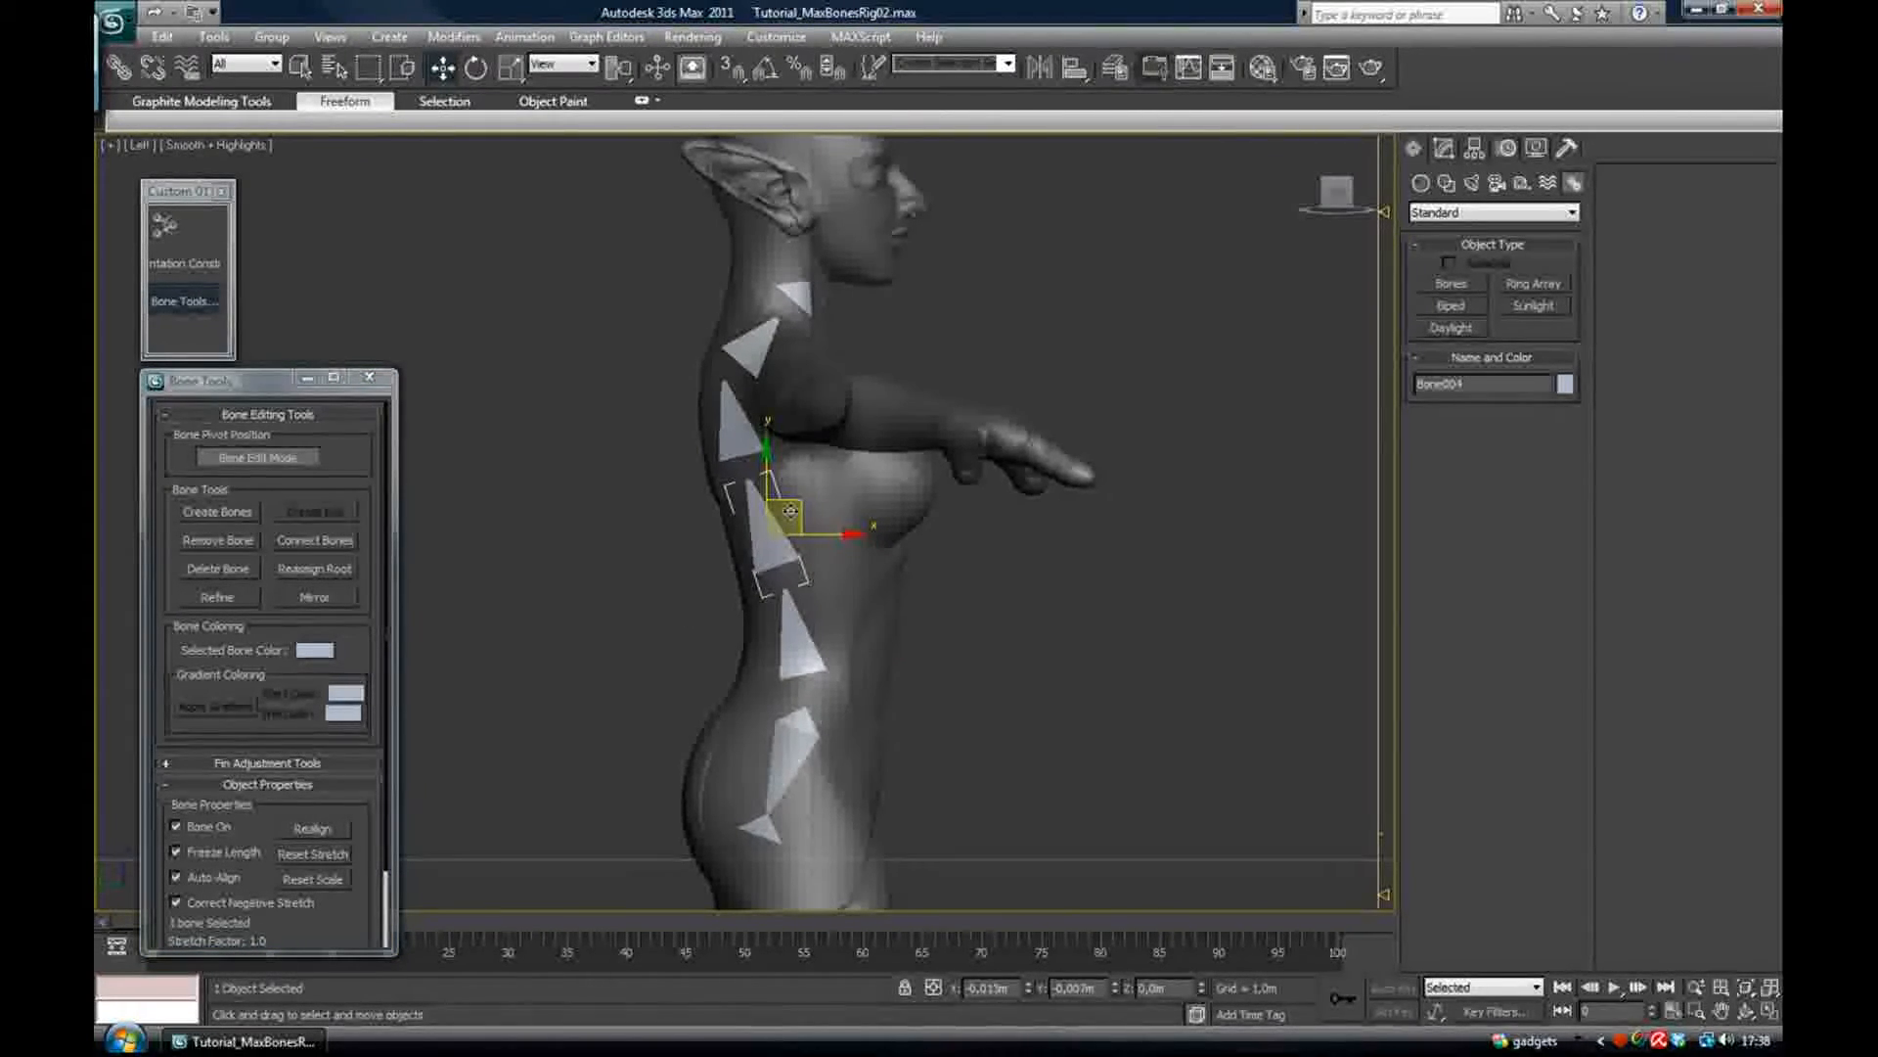
{"action": "scroll", "coordinate": [741, 474], "scroll_direction": "up", "scroll_amount": 3}
{"action": "left_click", "coordinate": [741, 473]}
{"action": "left_click_drag", "start_coordinate": [774, 431], "coordinate": [779, 463]}
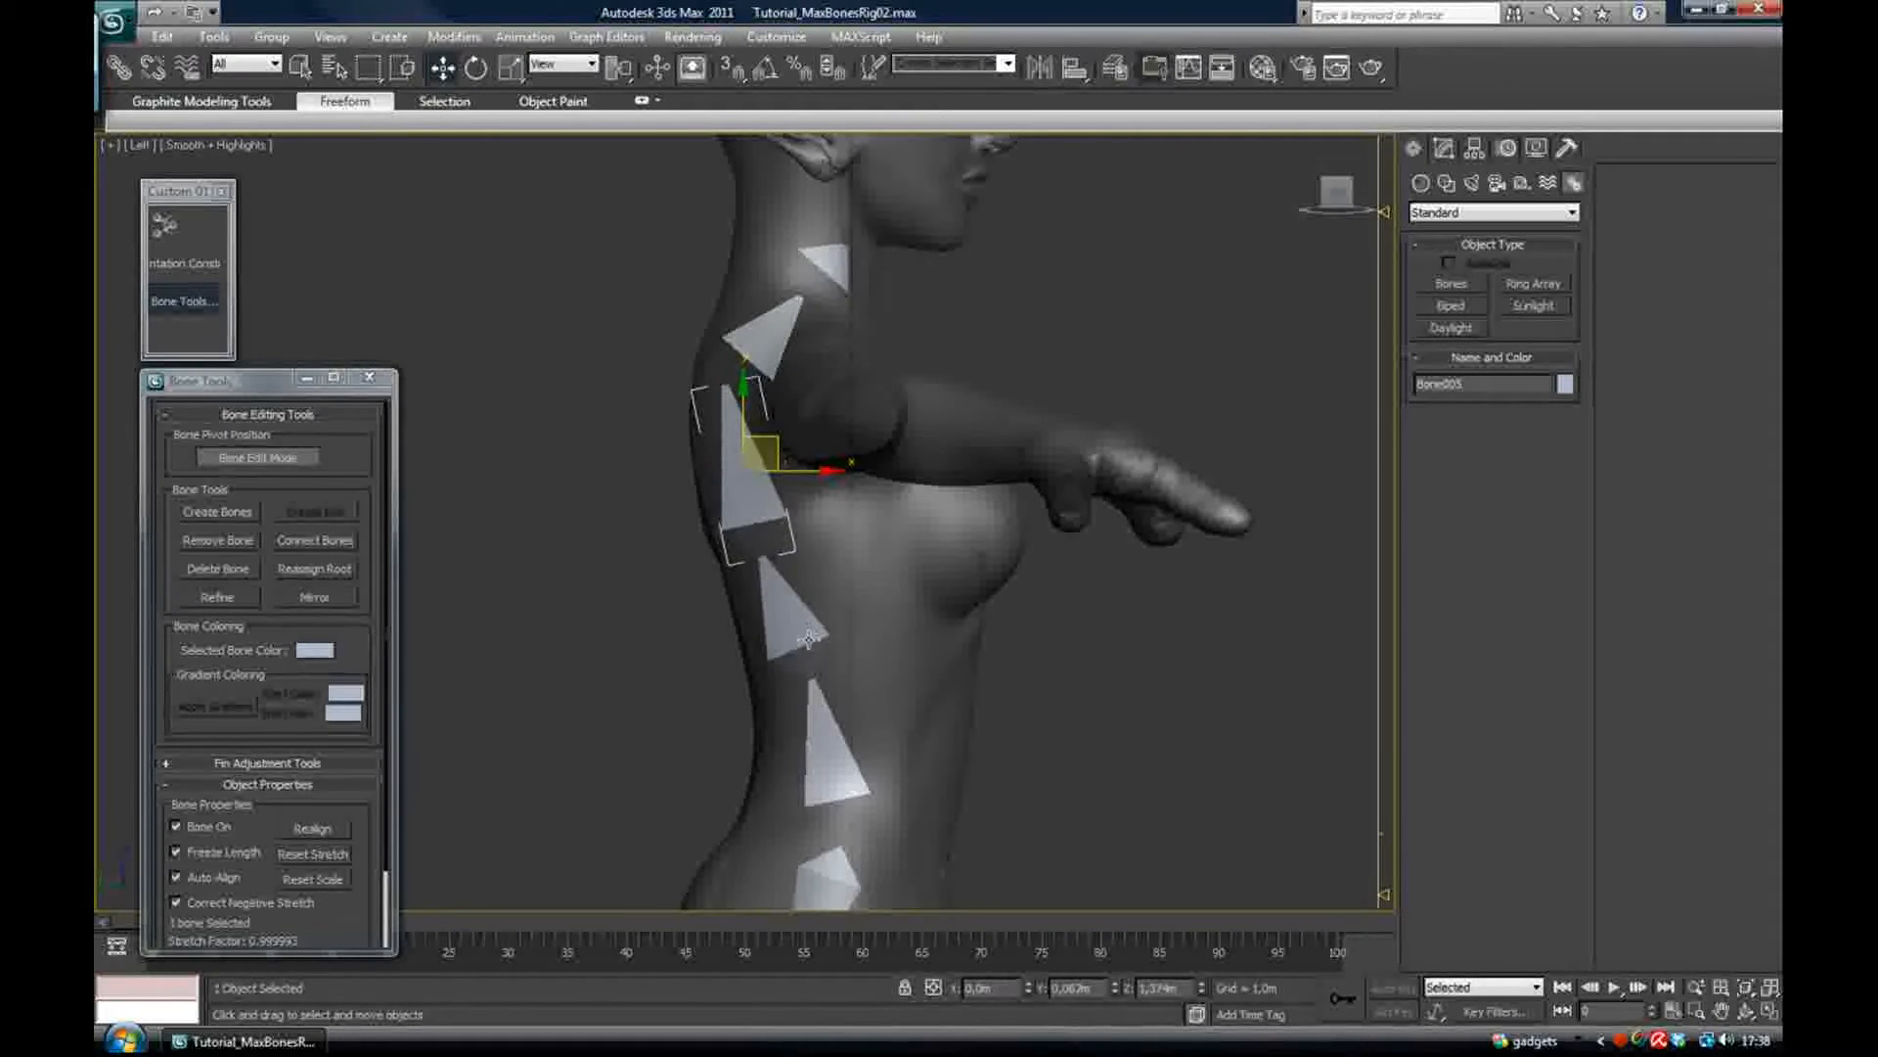
{"action": "left_click", "coordinate": [808, 632]}
{"action": "middle_click_drag", "start_coordinate": [827, 619], "coordinate": [803, 581]}
{"action": "left_click_drag", "start_coordinate": [795, 548], "coordinate": [804, 563]}
{"action": "middle_click_drag", "start_coordinate": [804, 562], "coordinate": [804, 641]}
Move the spine's end bone backward inside the neck and nudge the top spine bone's joint slightly forward
{"action": "left_click", "coordinate": [746, 390]}
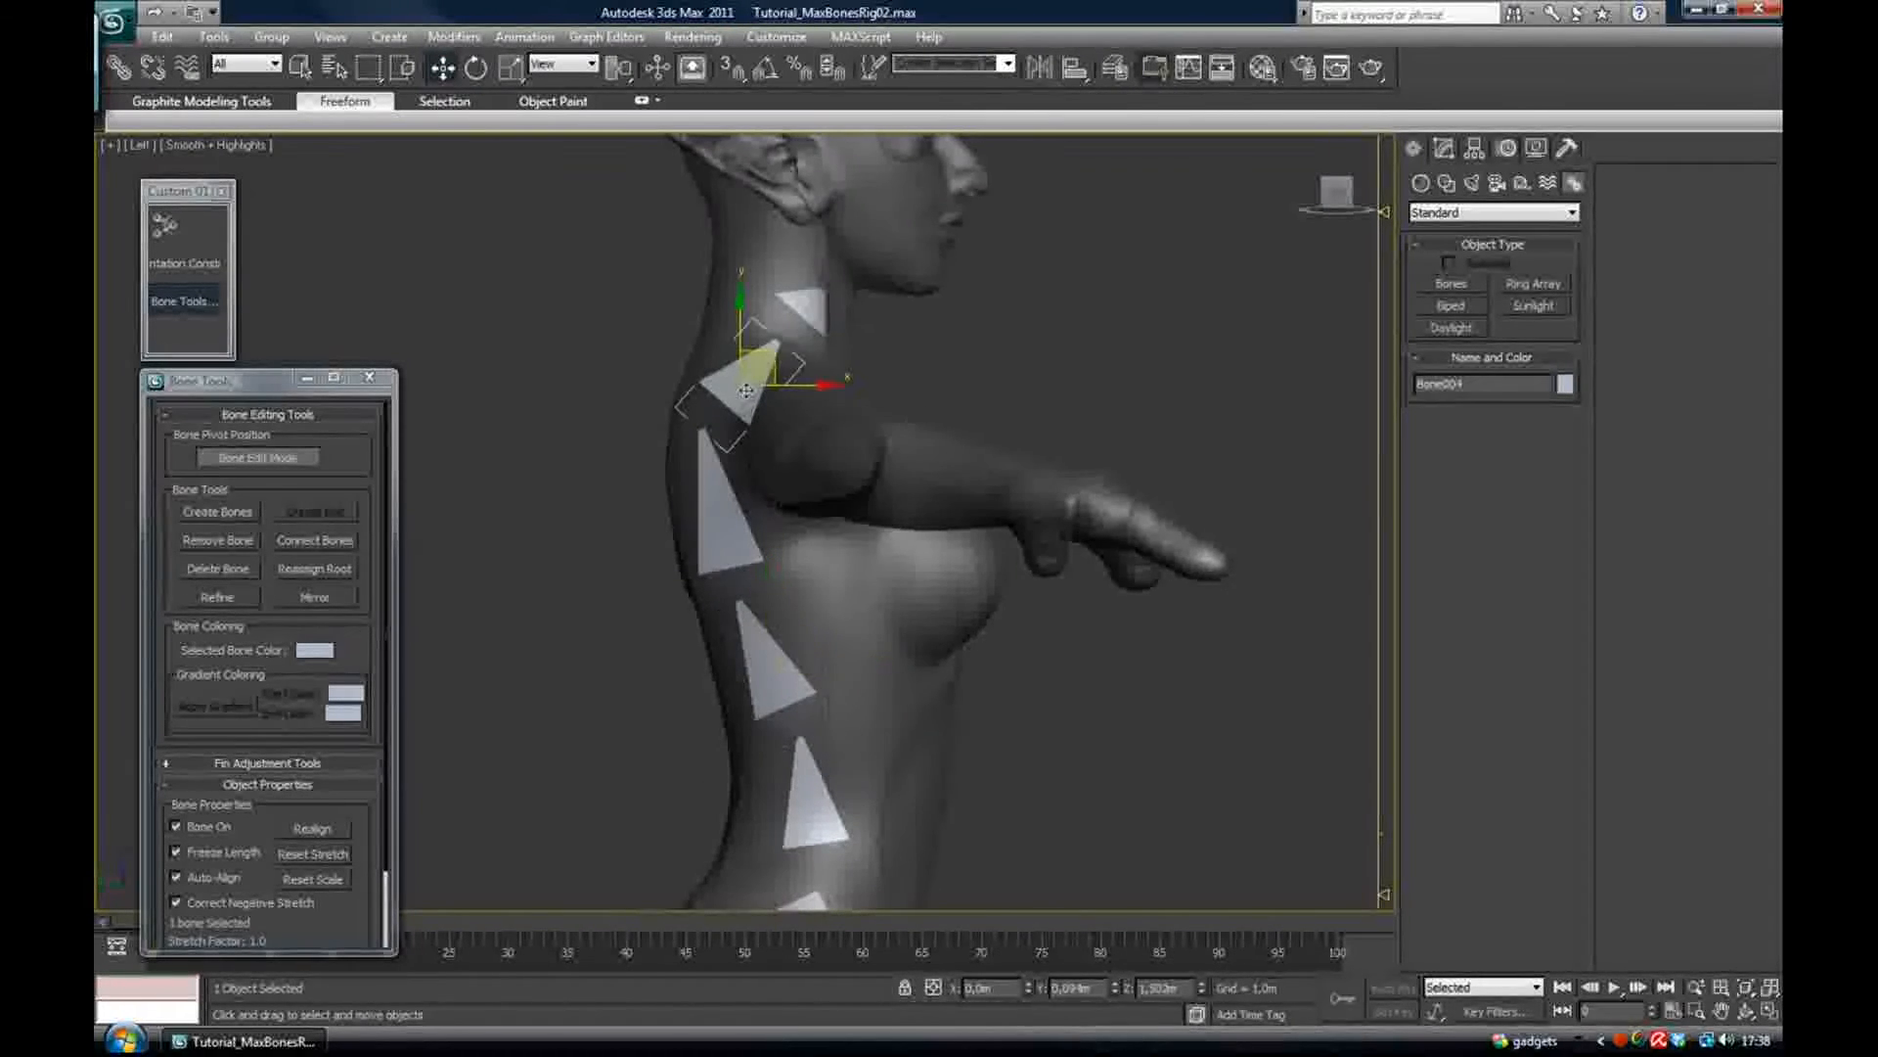
{"action": "left_click", "coordinate": [822, 301]}
{"action": "left_click_drag", "start_coordinate": [838, 289], "coordinate": [815, 292]}
{"action": "left_click", "coordinate": [719, 509]}
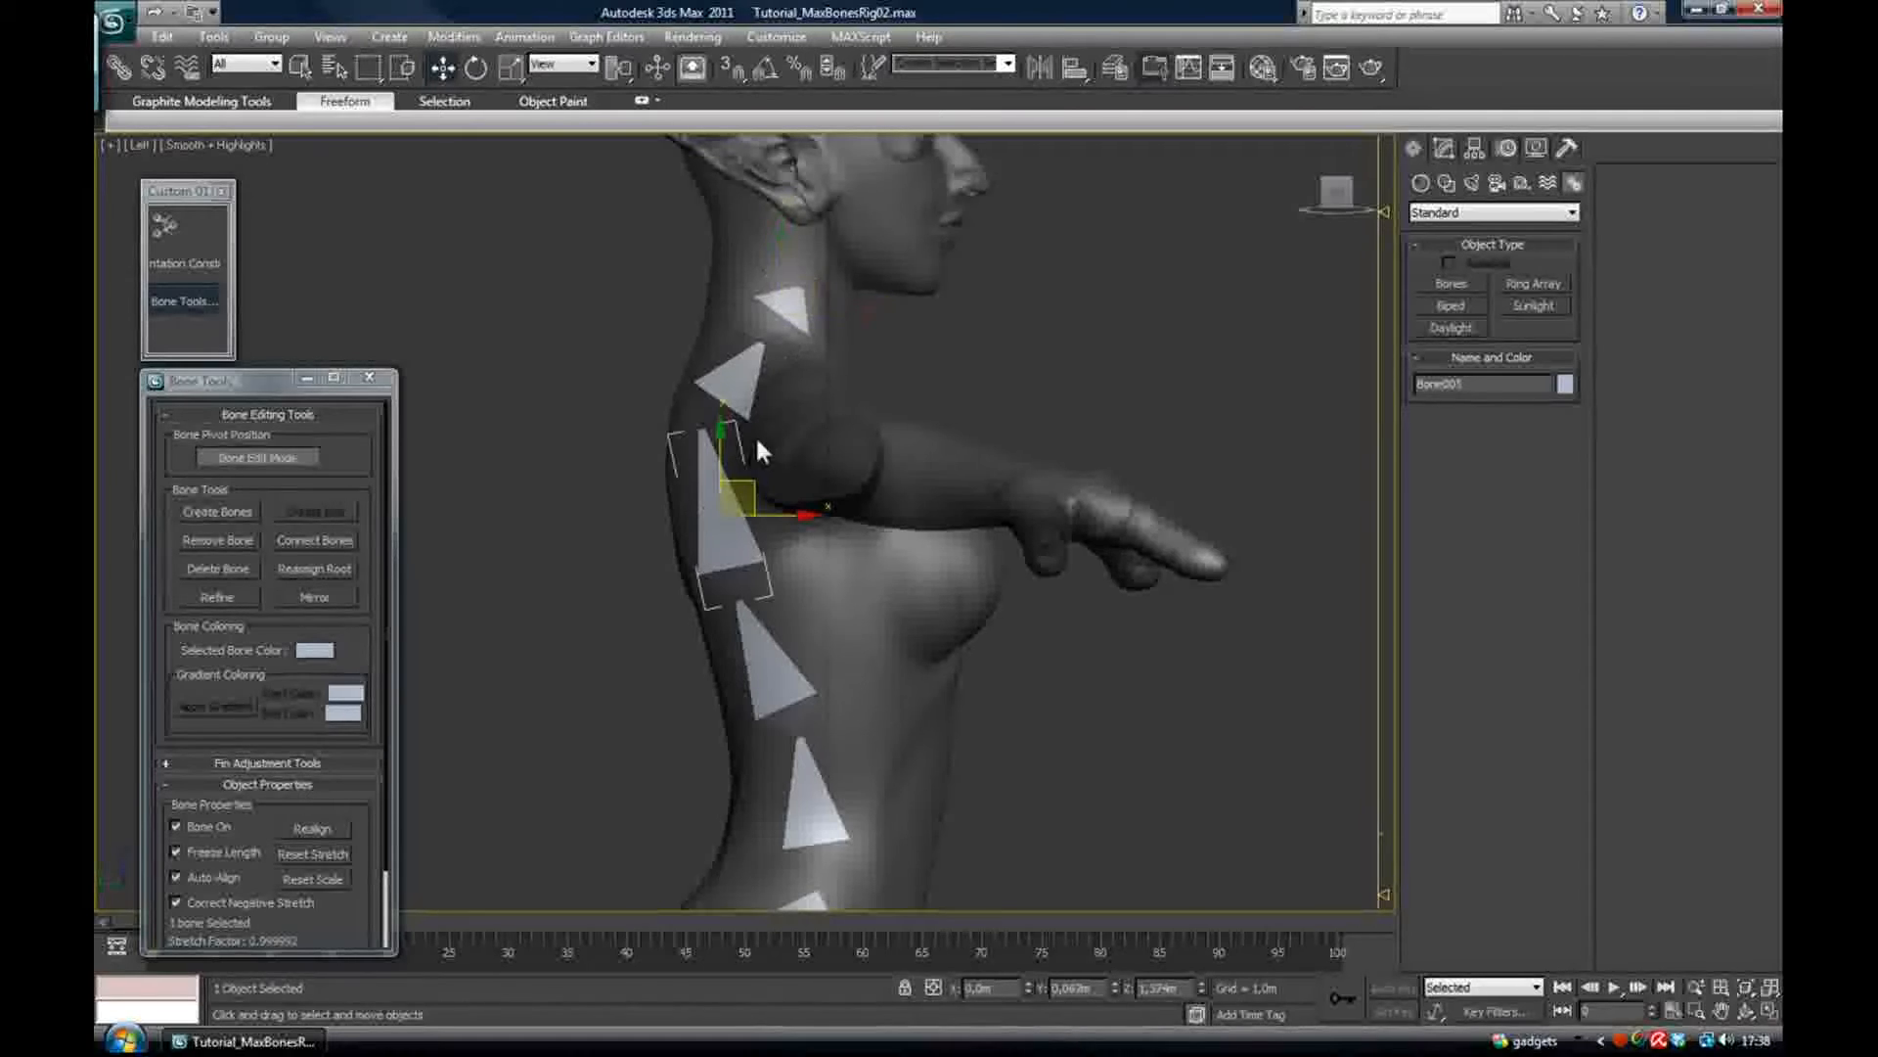
{"action": "left_click", "coordinate": [759, 384]}
{"action": "left_click_drag", "start_coordinate": [759, 384], "coordinate": [767, 383]}
Make a small correction to the base joint of the third spine bone in the upper back
{"action": "middle_click_drag", "start_coordinate": [746, 608], "coordinate": [710, 512]}
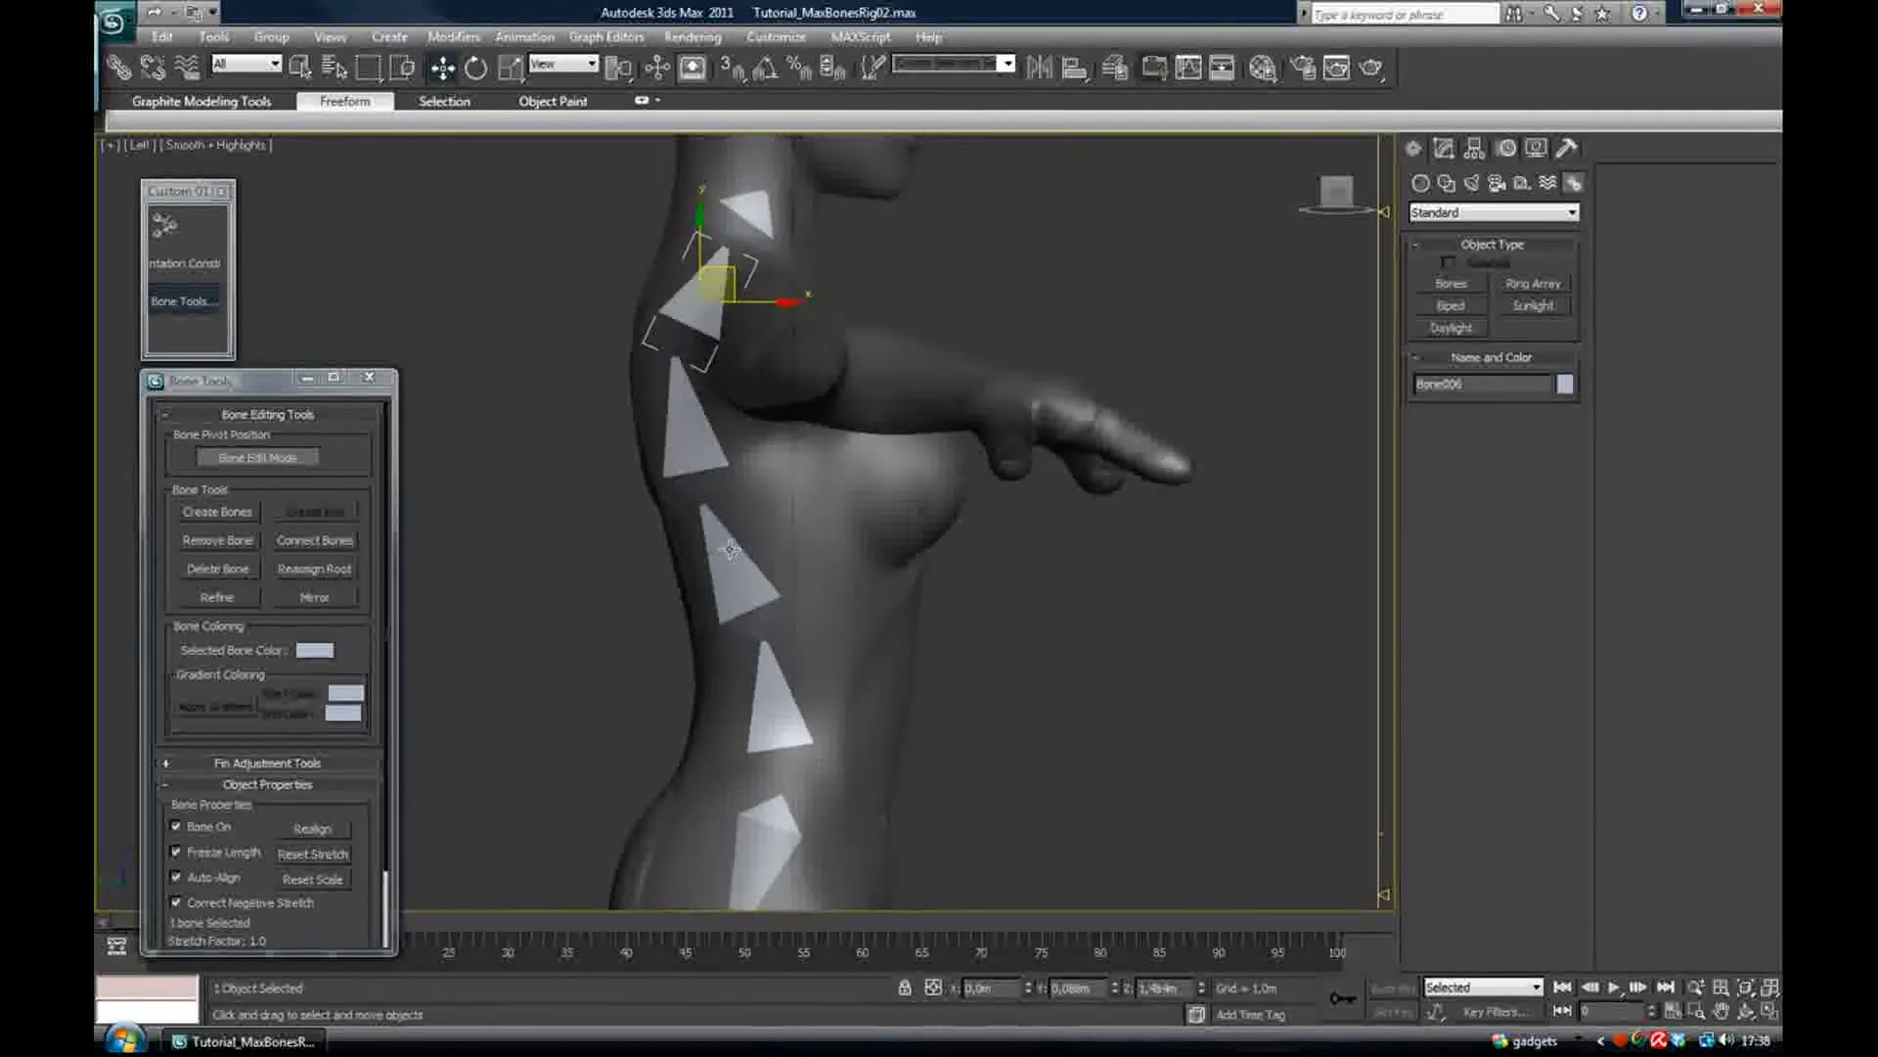
{"action": "left_click", "coordinate": [730, 545]}
{"action": "left_click", "coordinate": [697, 430]}
{"action": "left_click_drag", "start_coordinate": [728, 405], "coordinate": [726, 404]}
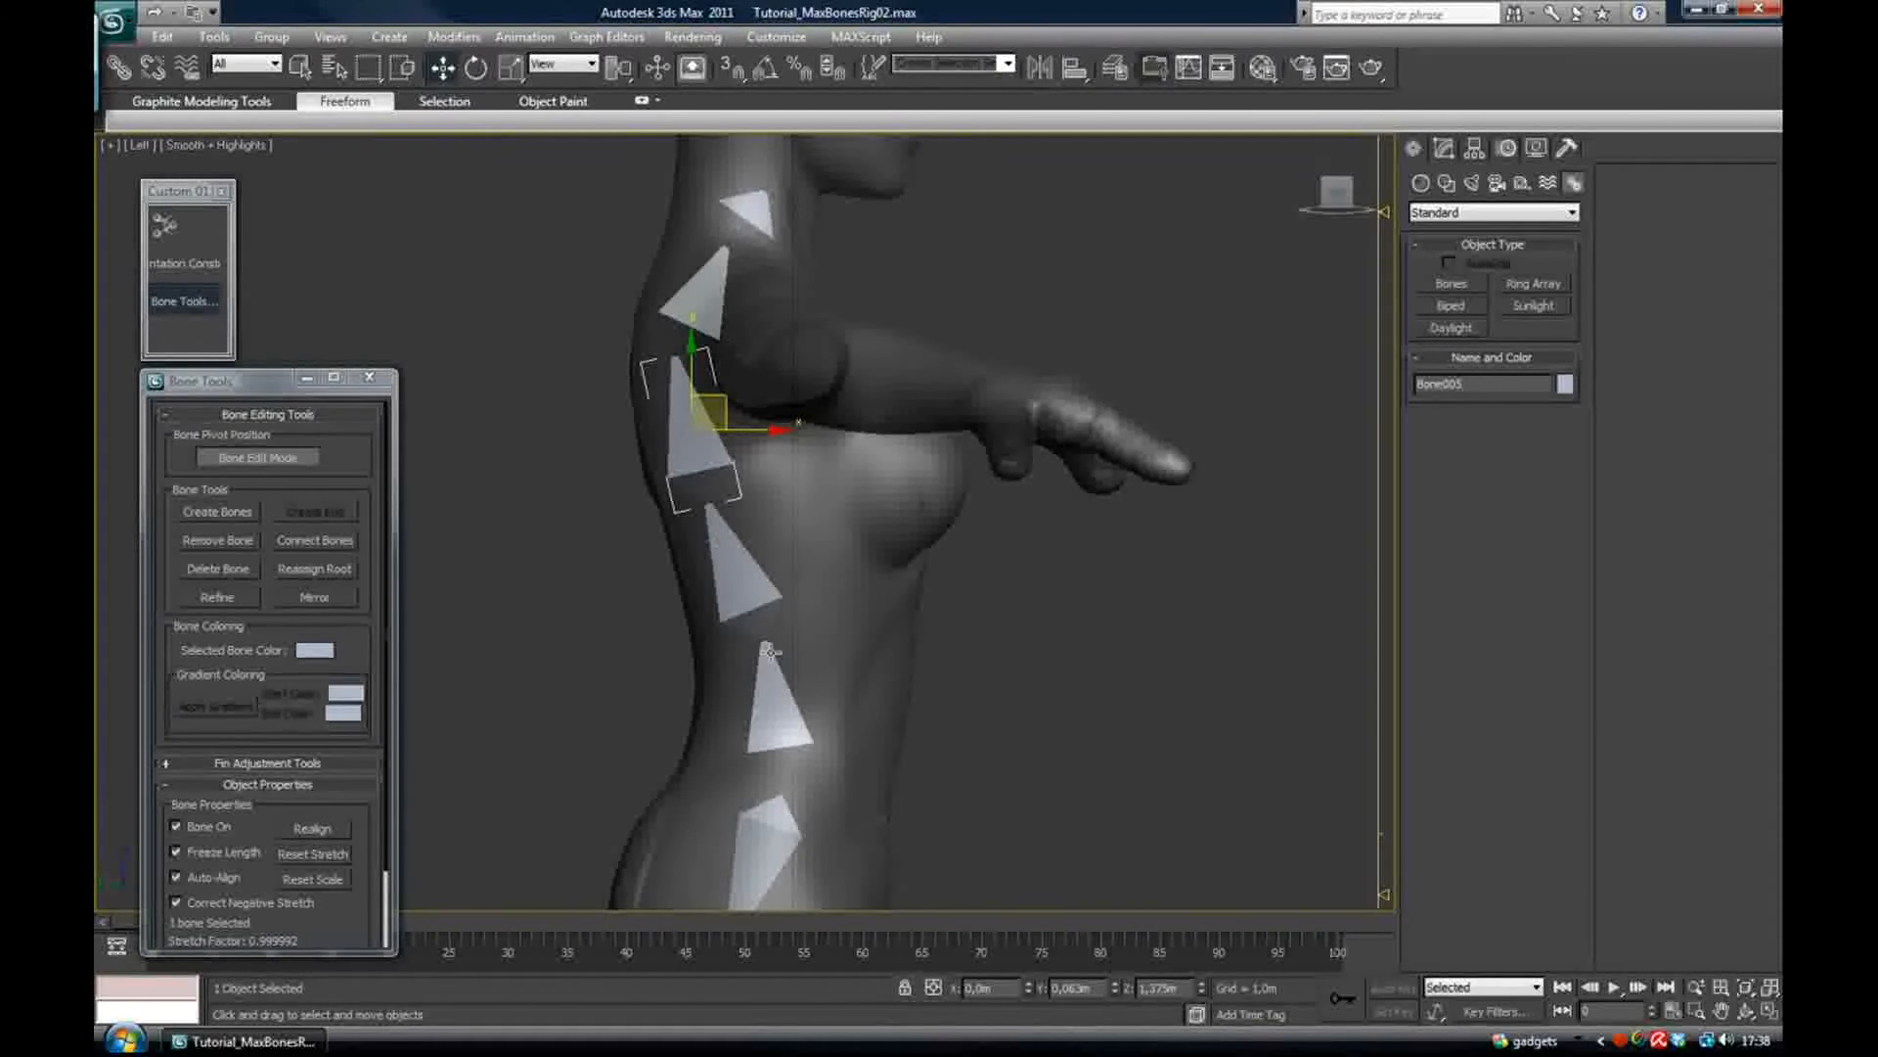
{"action": "mouse_move", "coordinate": [764, 583]}
{"action": "middle_mouse_down"}
{"action": "mouse_move", "coordinate": [776, 618]}
{"action": "mouse_move", "coordinate": [743, 585]}
{"action": "middle_mouse_up"}
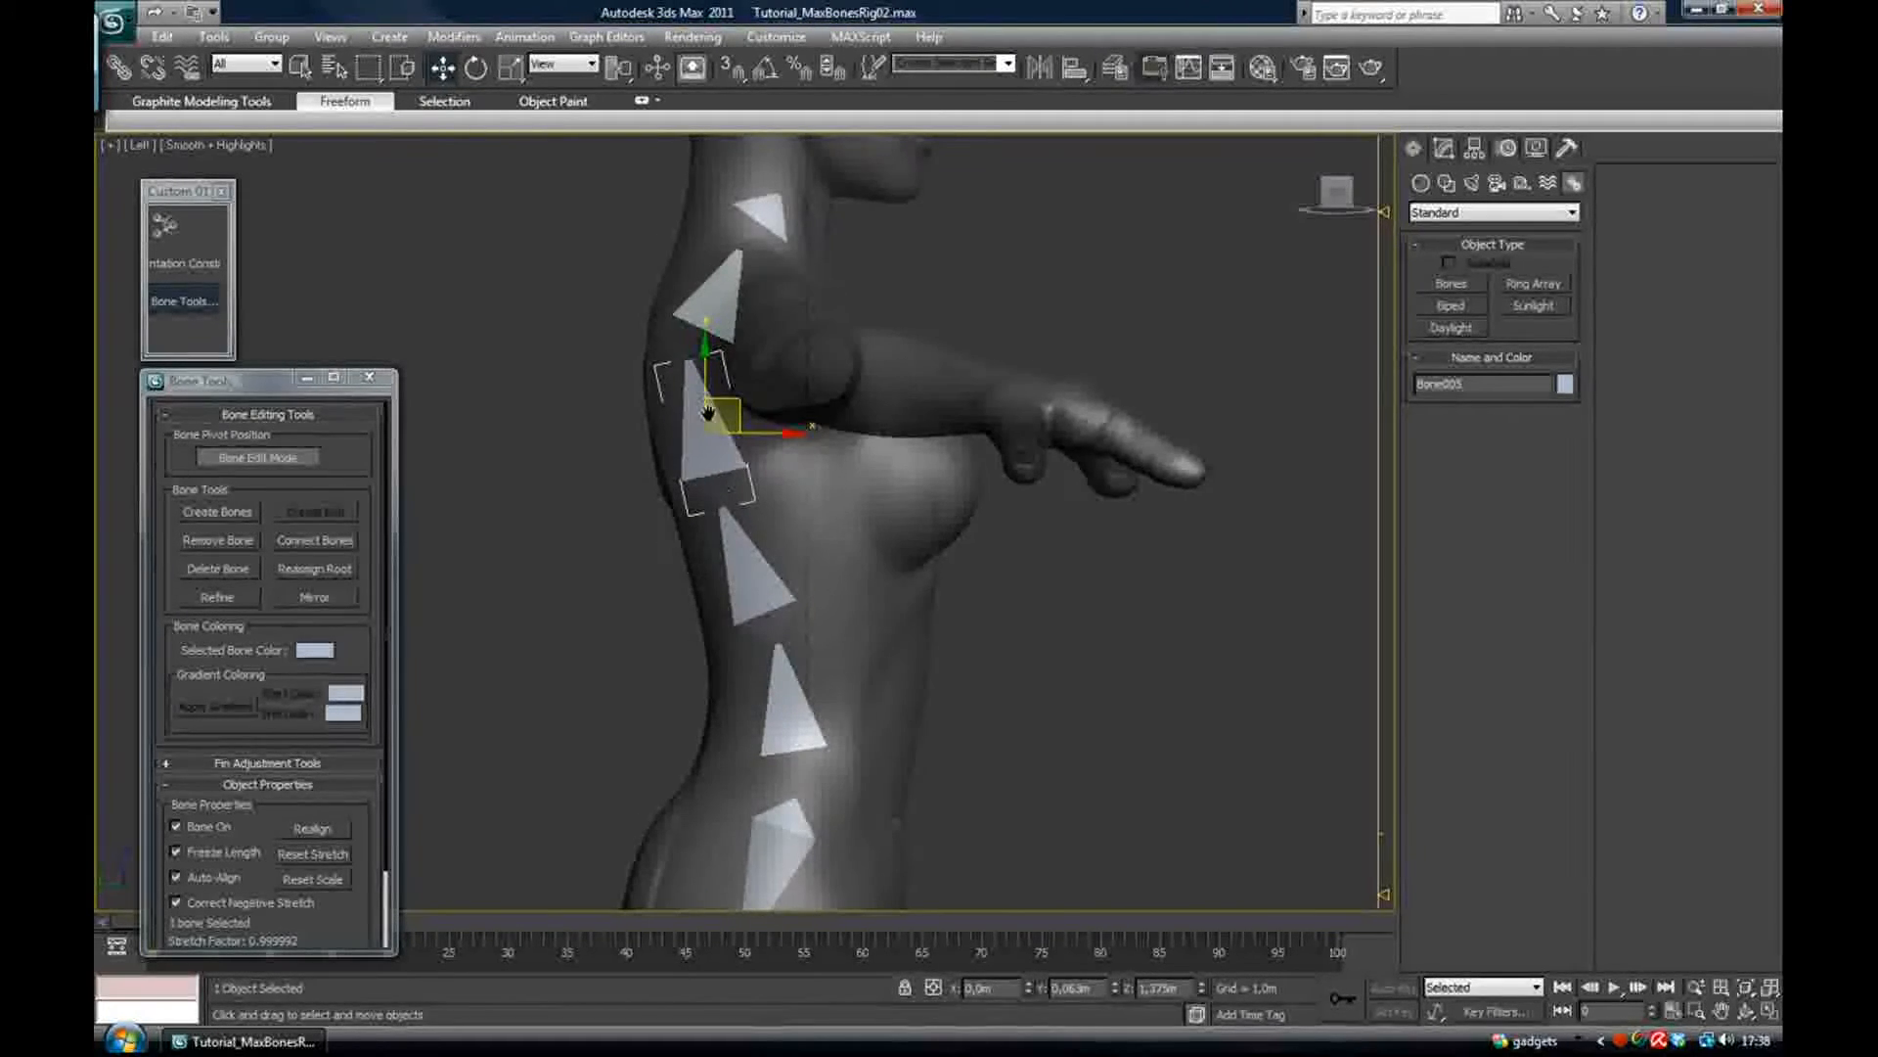
{"action": "middle_click_drag", "start_coordinate": [708, 411], "coordinate": [722, 519]}
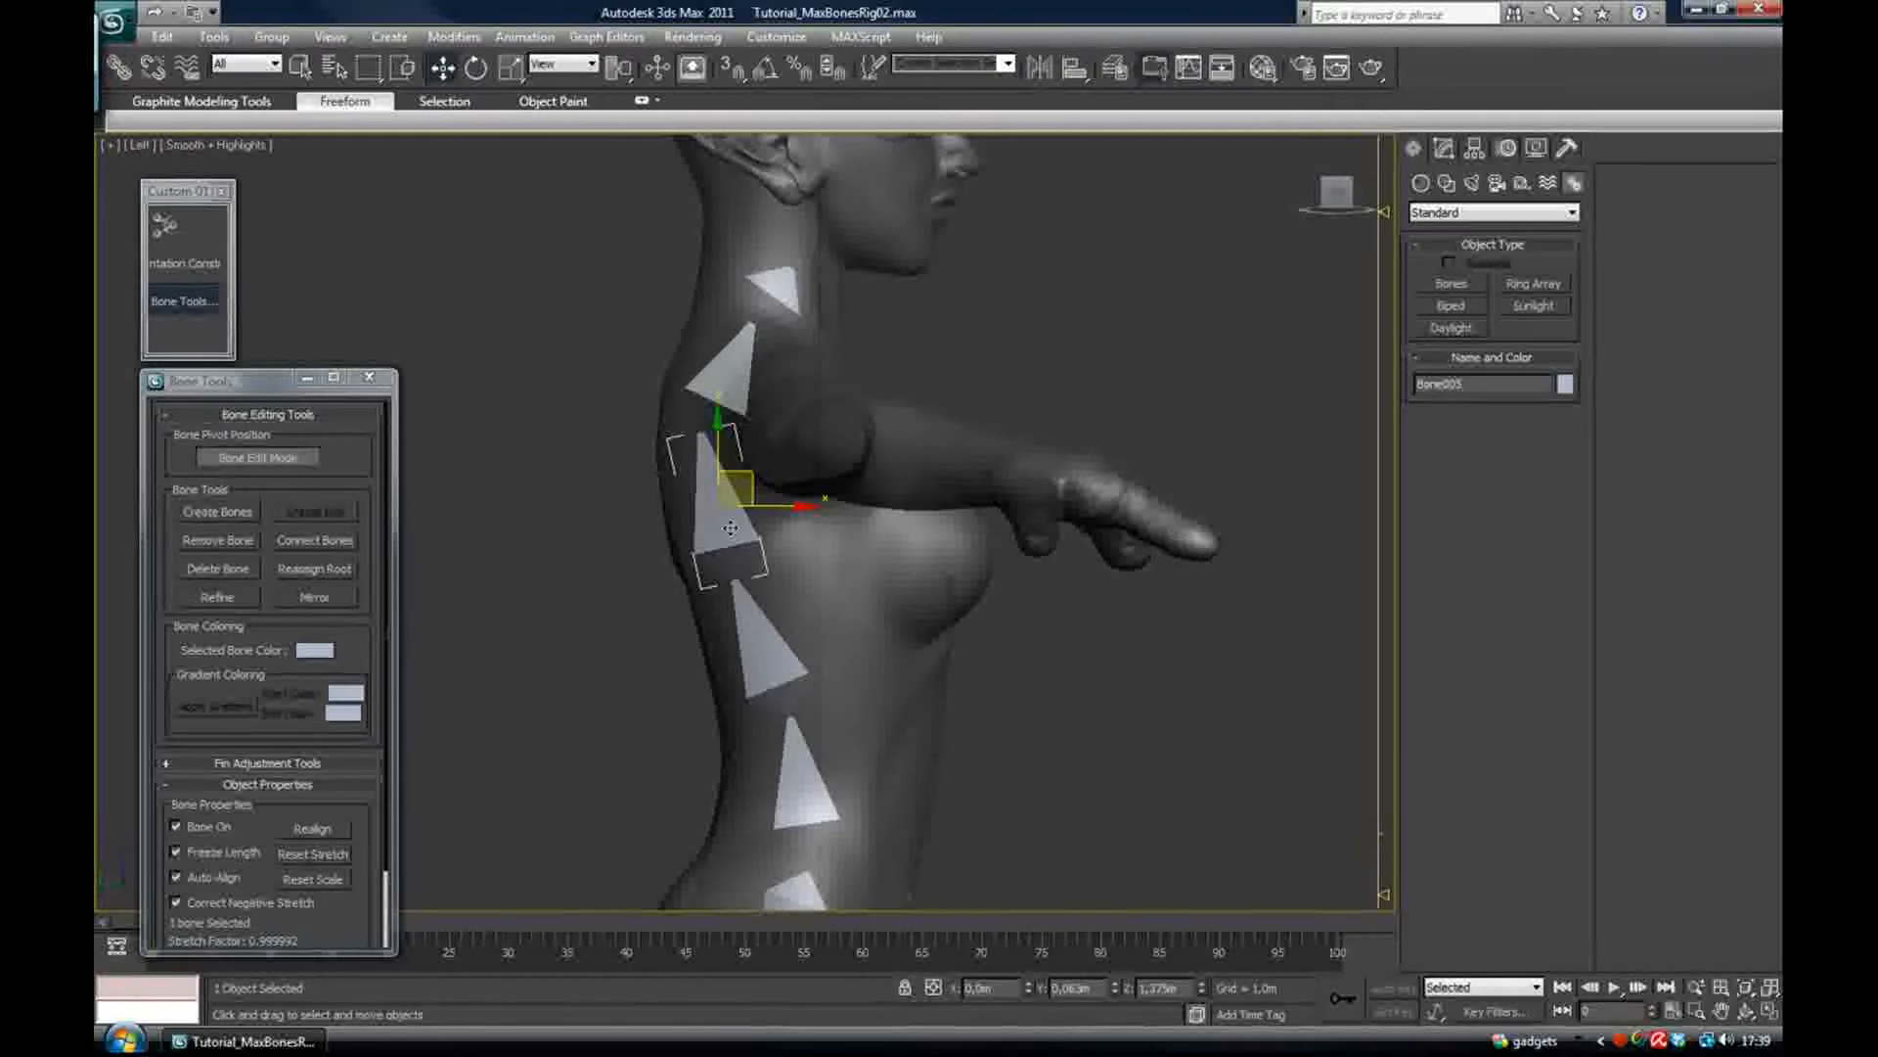
Try merging the two middle spine bones with Remove Bone and undo the removal
{"action": "left_click", "coordinate": [767, 661]}
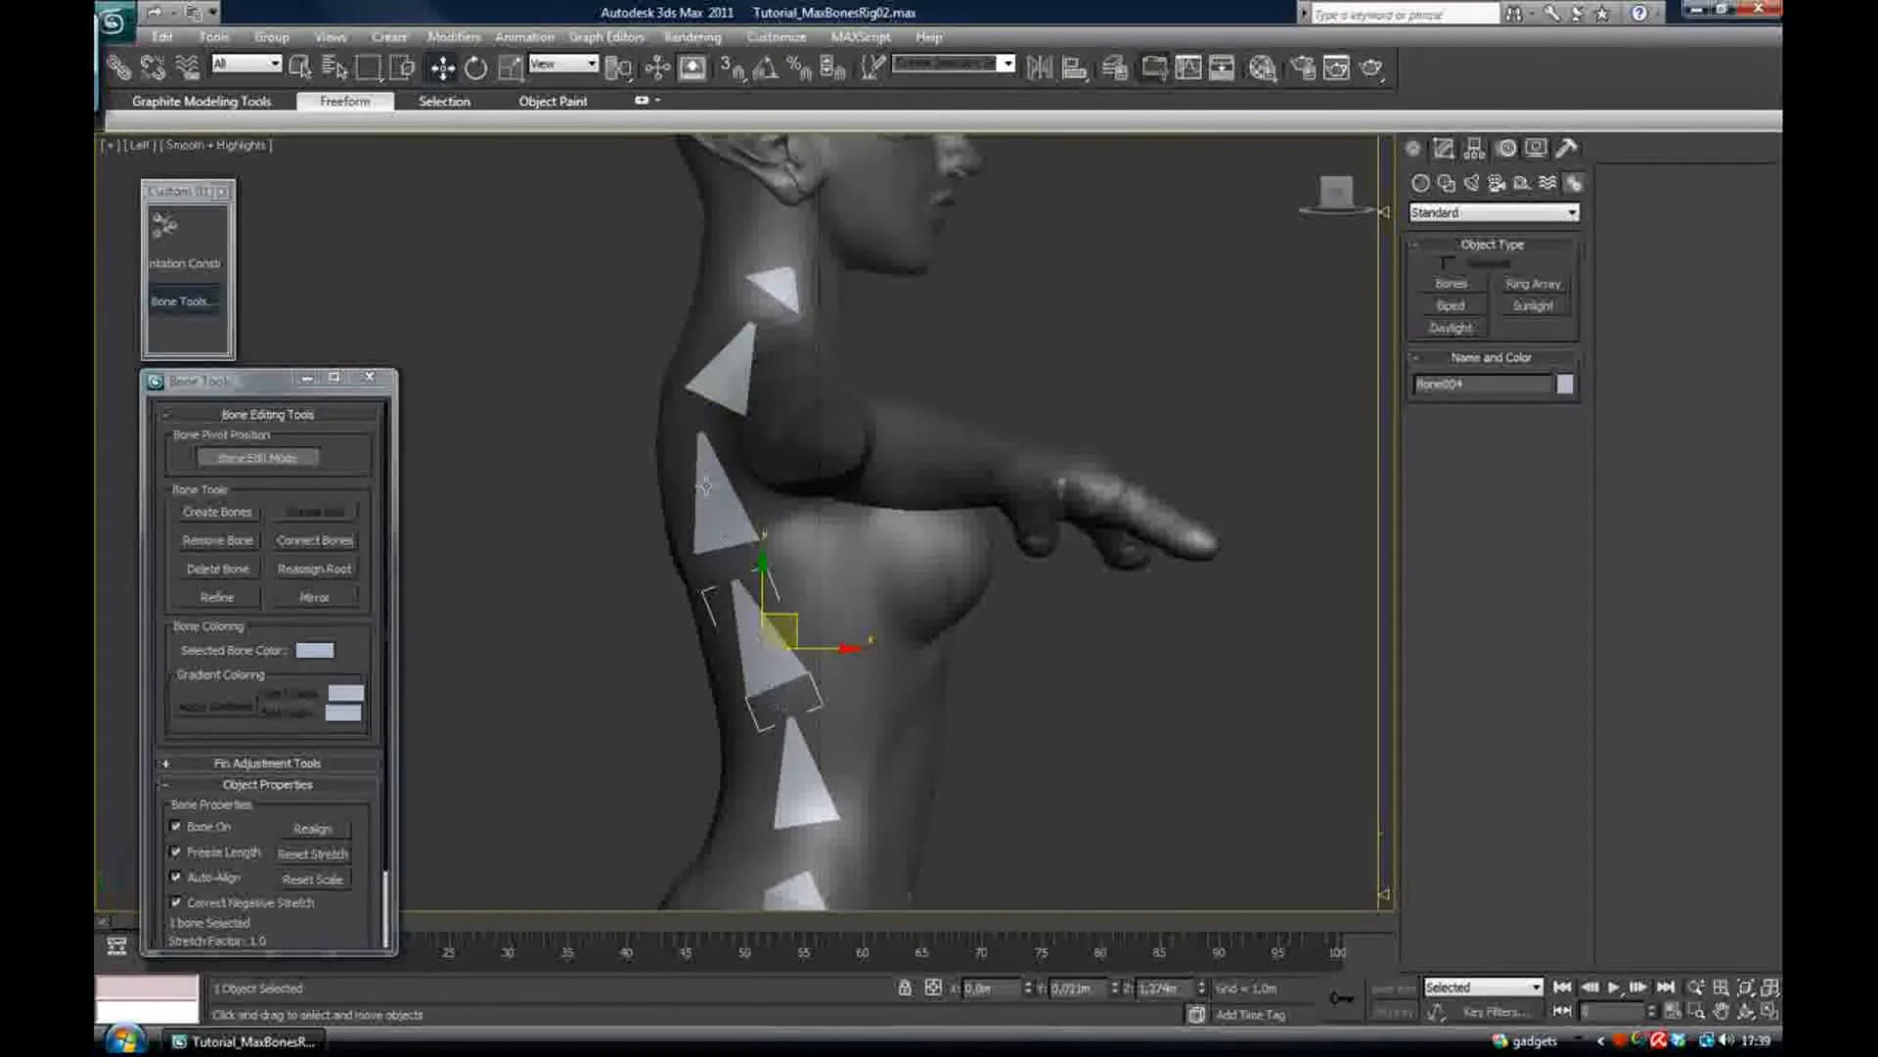
{"action": "left_click", "coordinate": [712, 523]}
{"action": "left_click", "coordinate": [775, 683]}
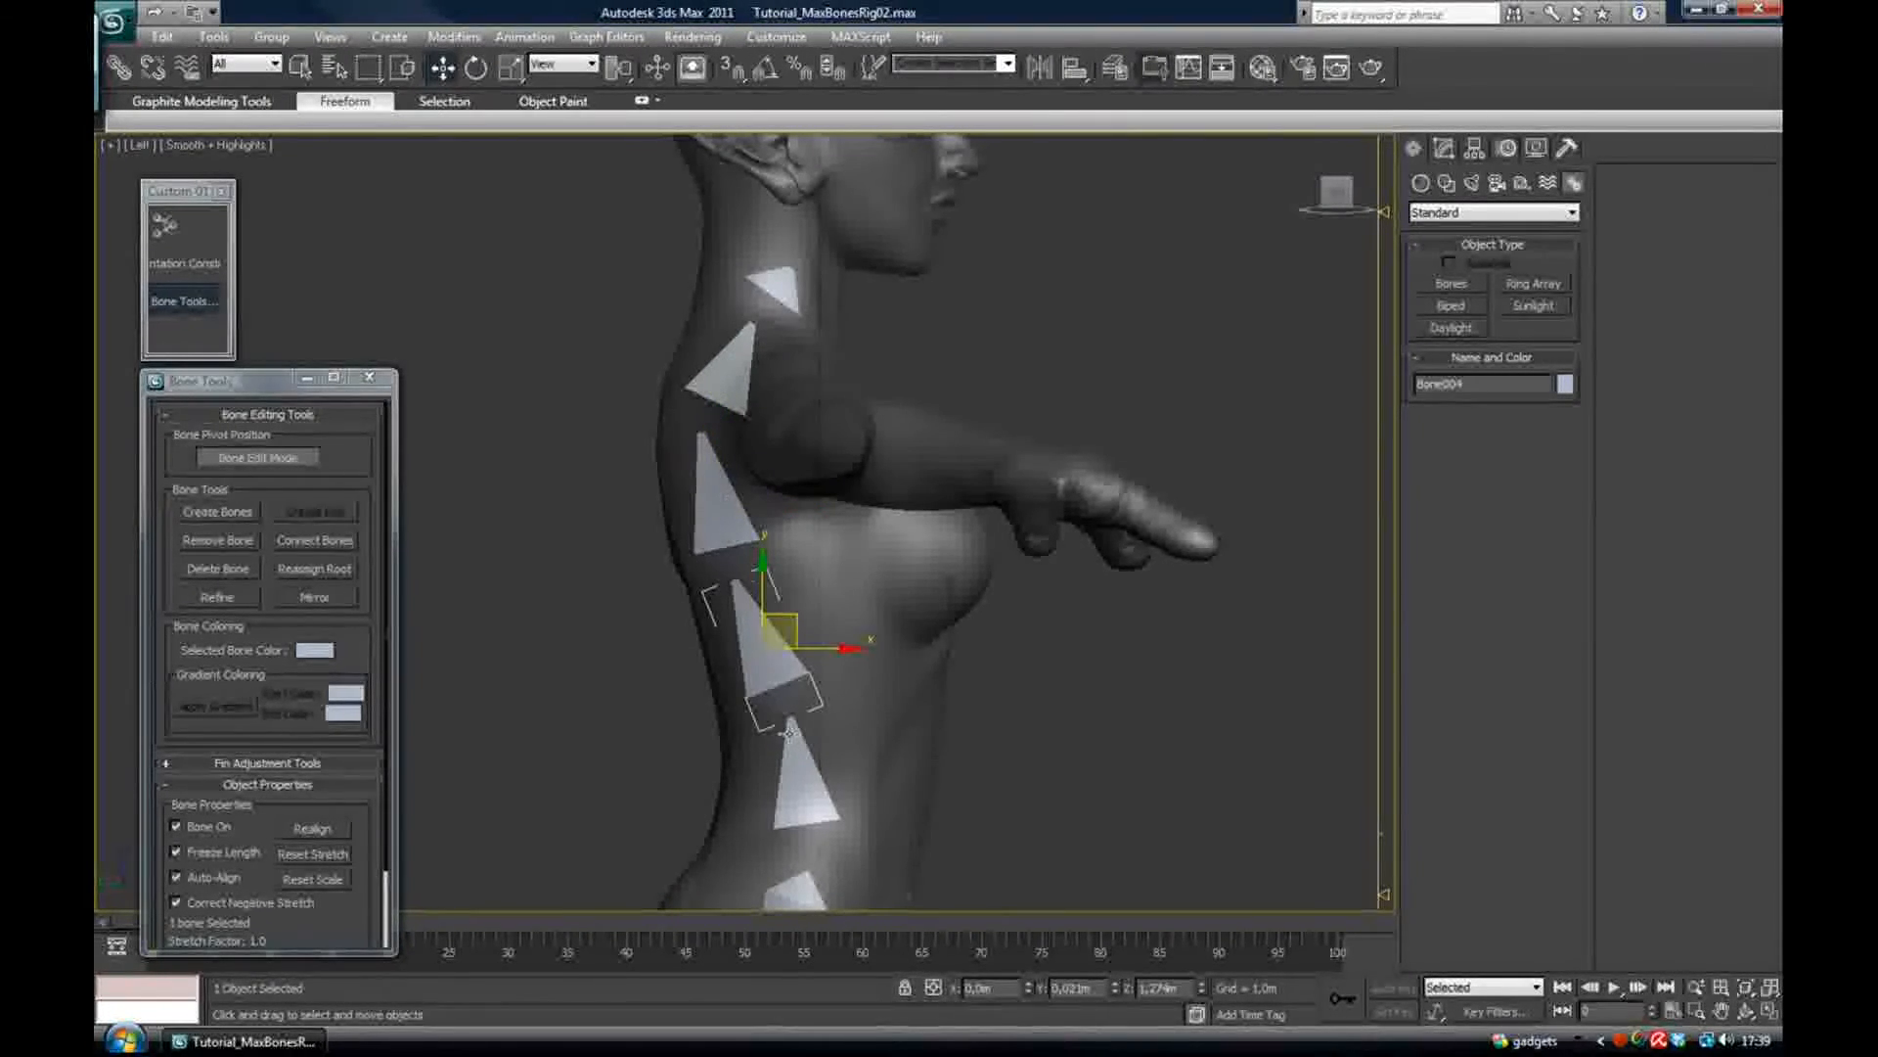
{"action": "left_click", "coordinate": [225, 541]}
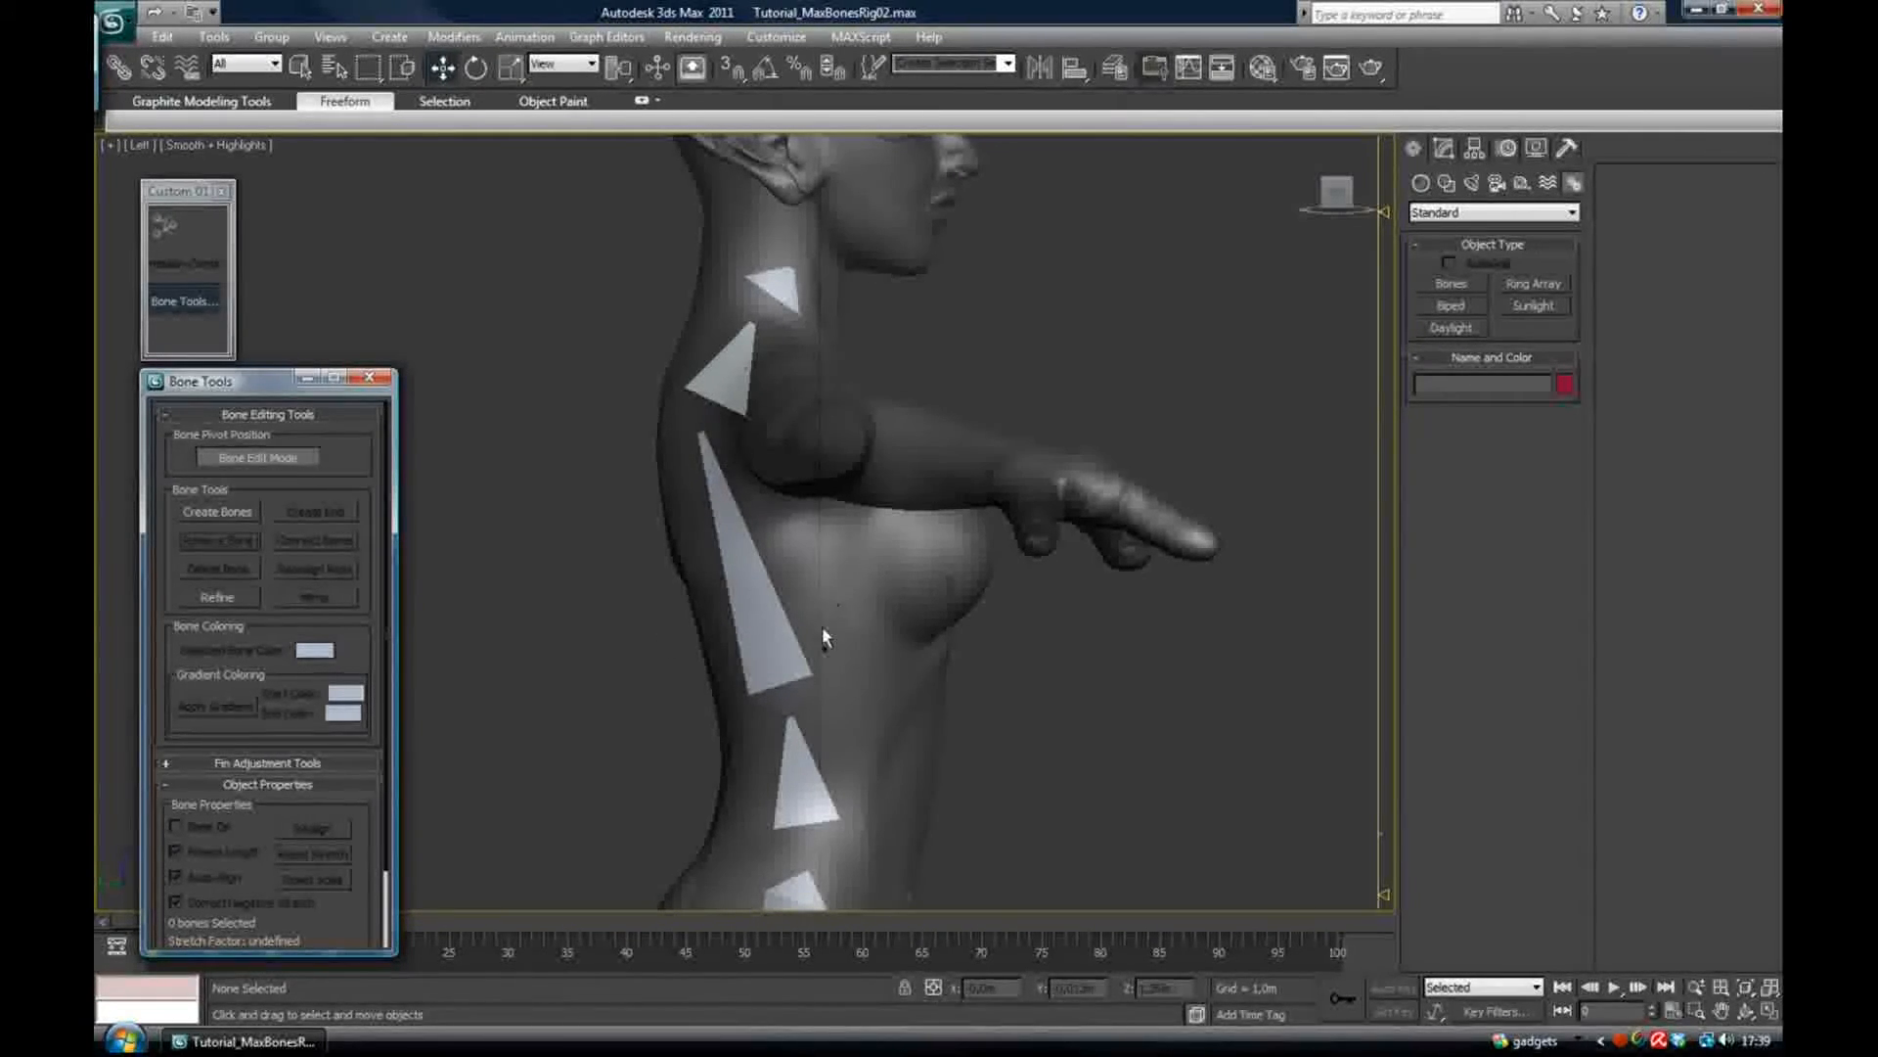
{"action": "key", "text": "ctrl+z"}
Try splitting the three lower spine bones with Refine, undo the splits and leave the tool
{"action": "middle_click_drag", "start_coordinate": [781, 638], "coordinate": [768, 562]}
{"action": "left_click", "coordinate": [236, 599]}
{"action": "middle_click_drag", "start_coordinate": [714, 734], "coordinate": [689, 794]}
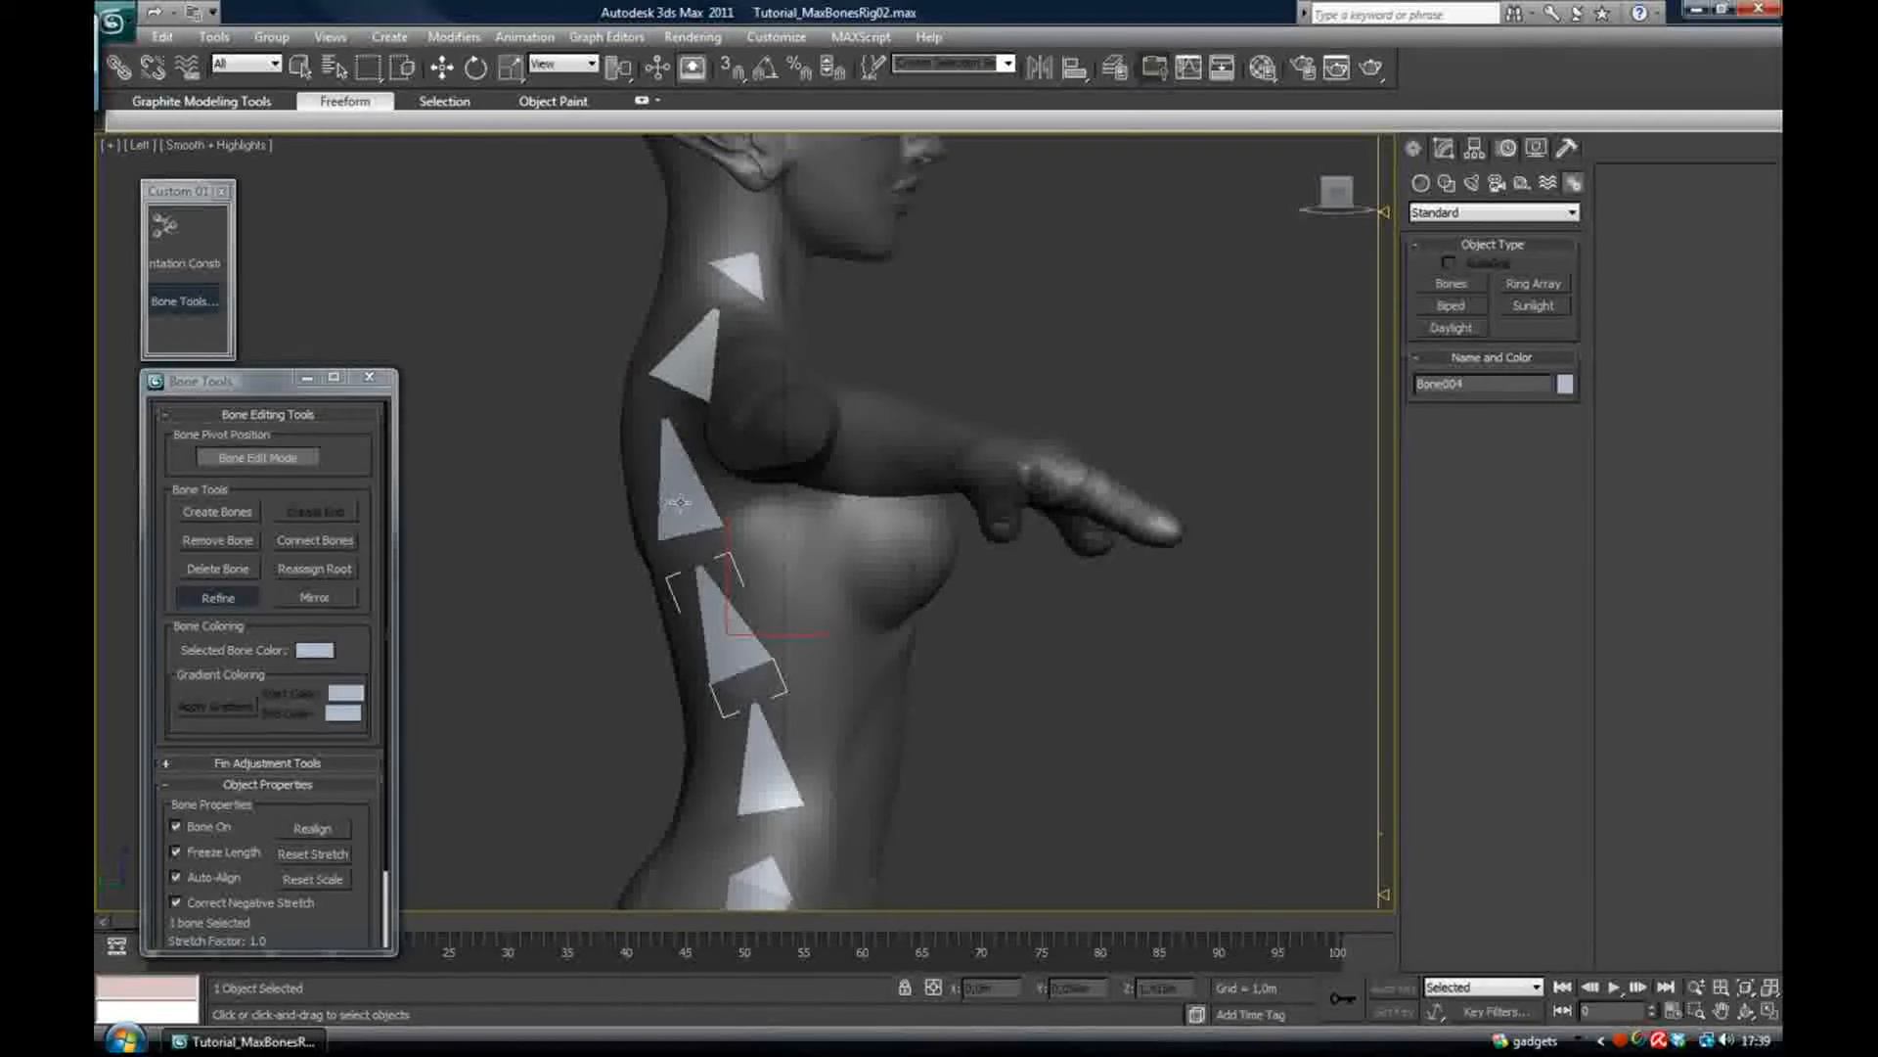
{"action": "left_click", "coordinate": [689, 498]}
{"action": "left_click", "coordinate": [733, 638]}
{"action": "left_click", "coordinate": [761, 762]}
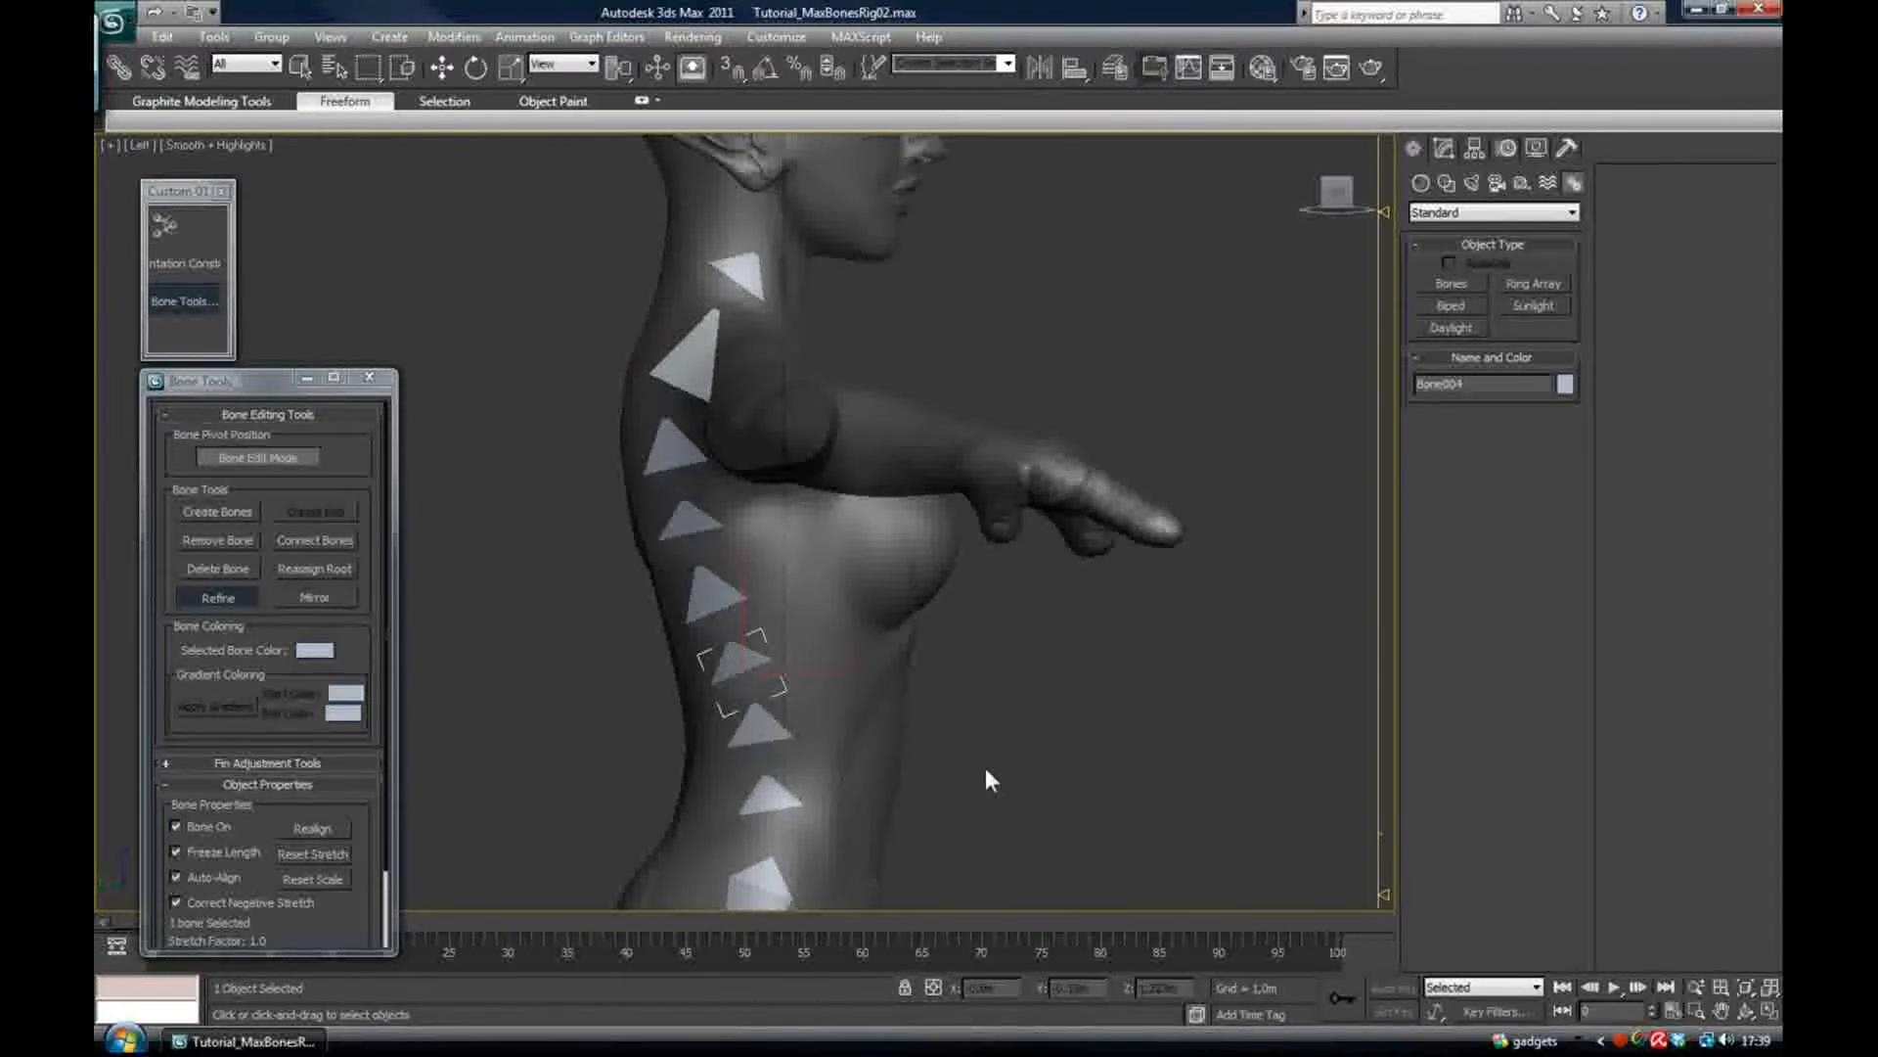
{"action": "key", "text": "ctrl+z"}
{"action": "key", "text": "ctrl+z"}
{"action": "key", "text": "ctrl+z"}
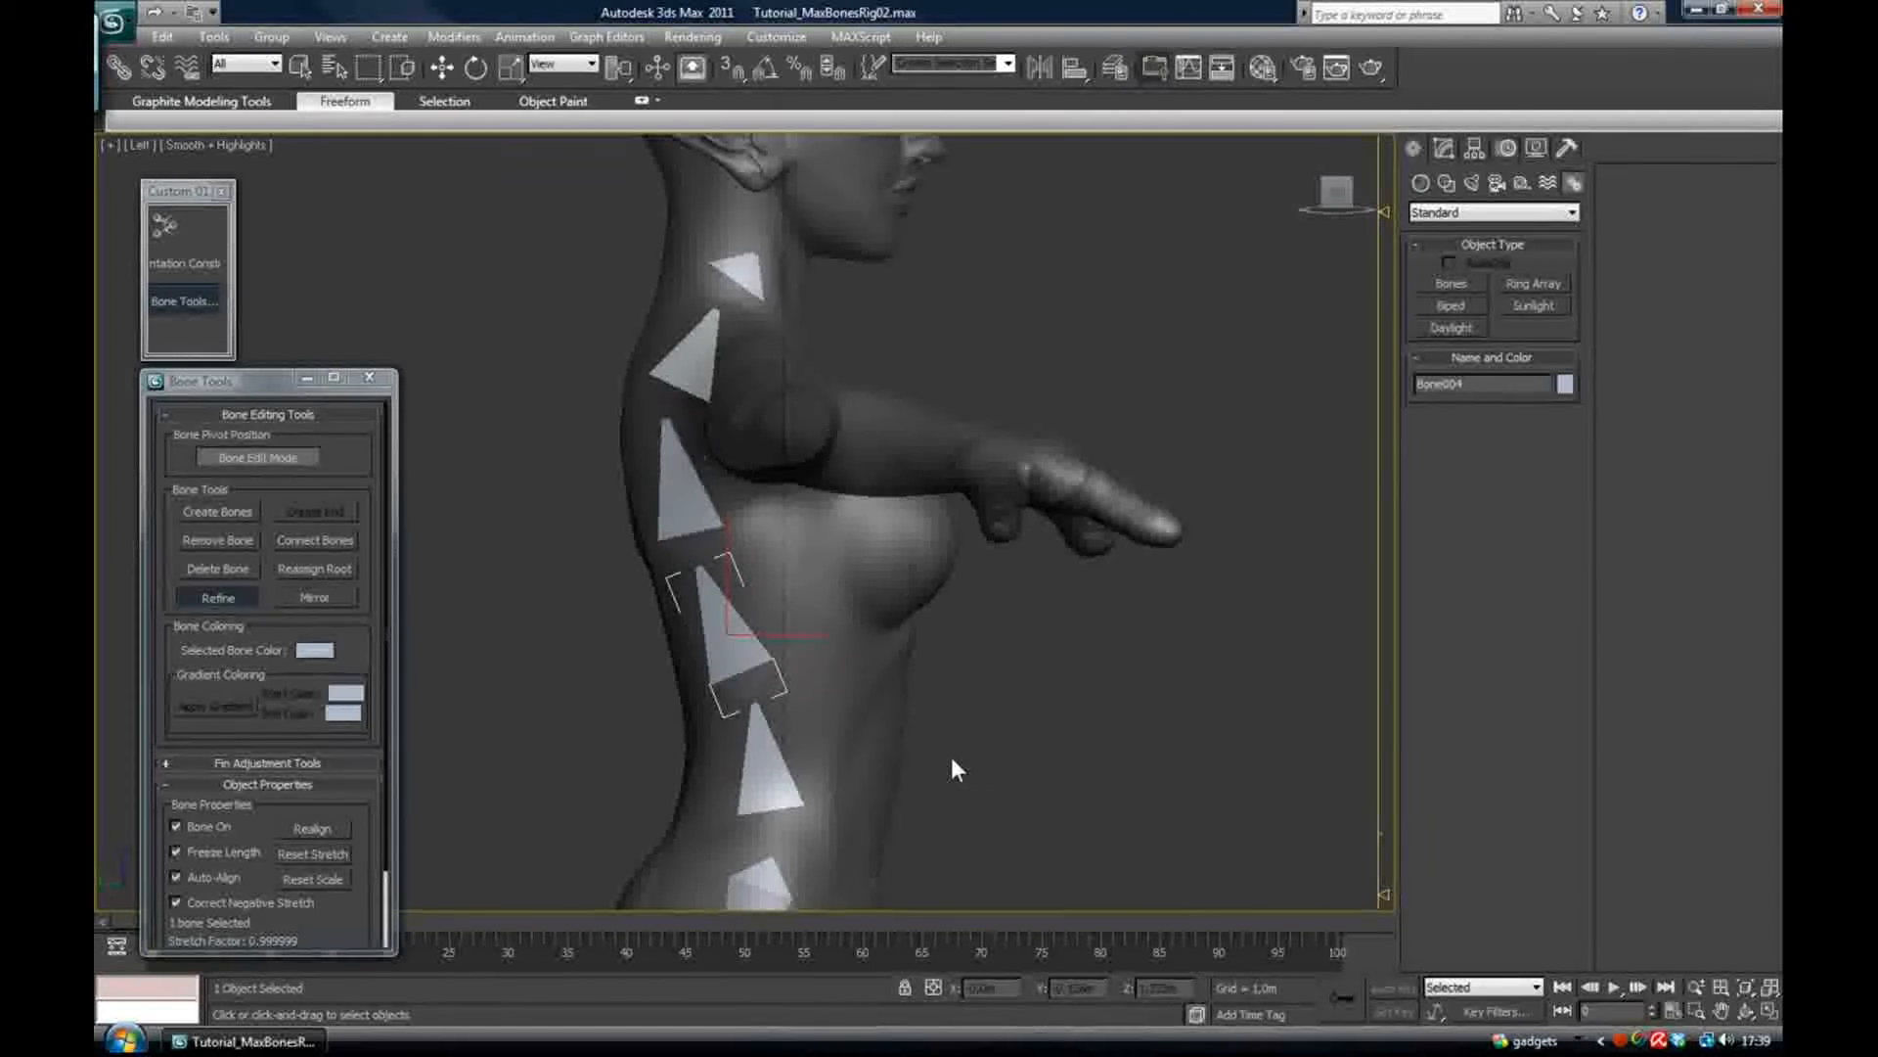
{"action": "key", "text": "ctrl+z"}
{"action": "middle_click_drag", "start_coordinate": [744, 693], "coordinate": [760, 656]}
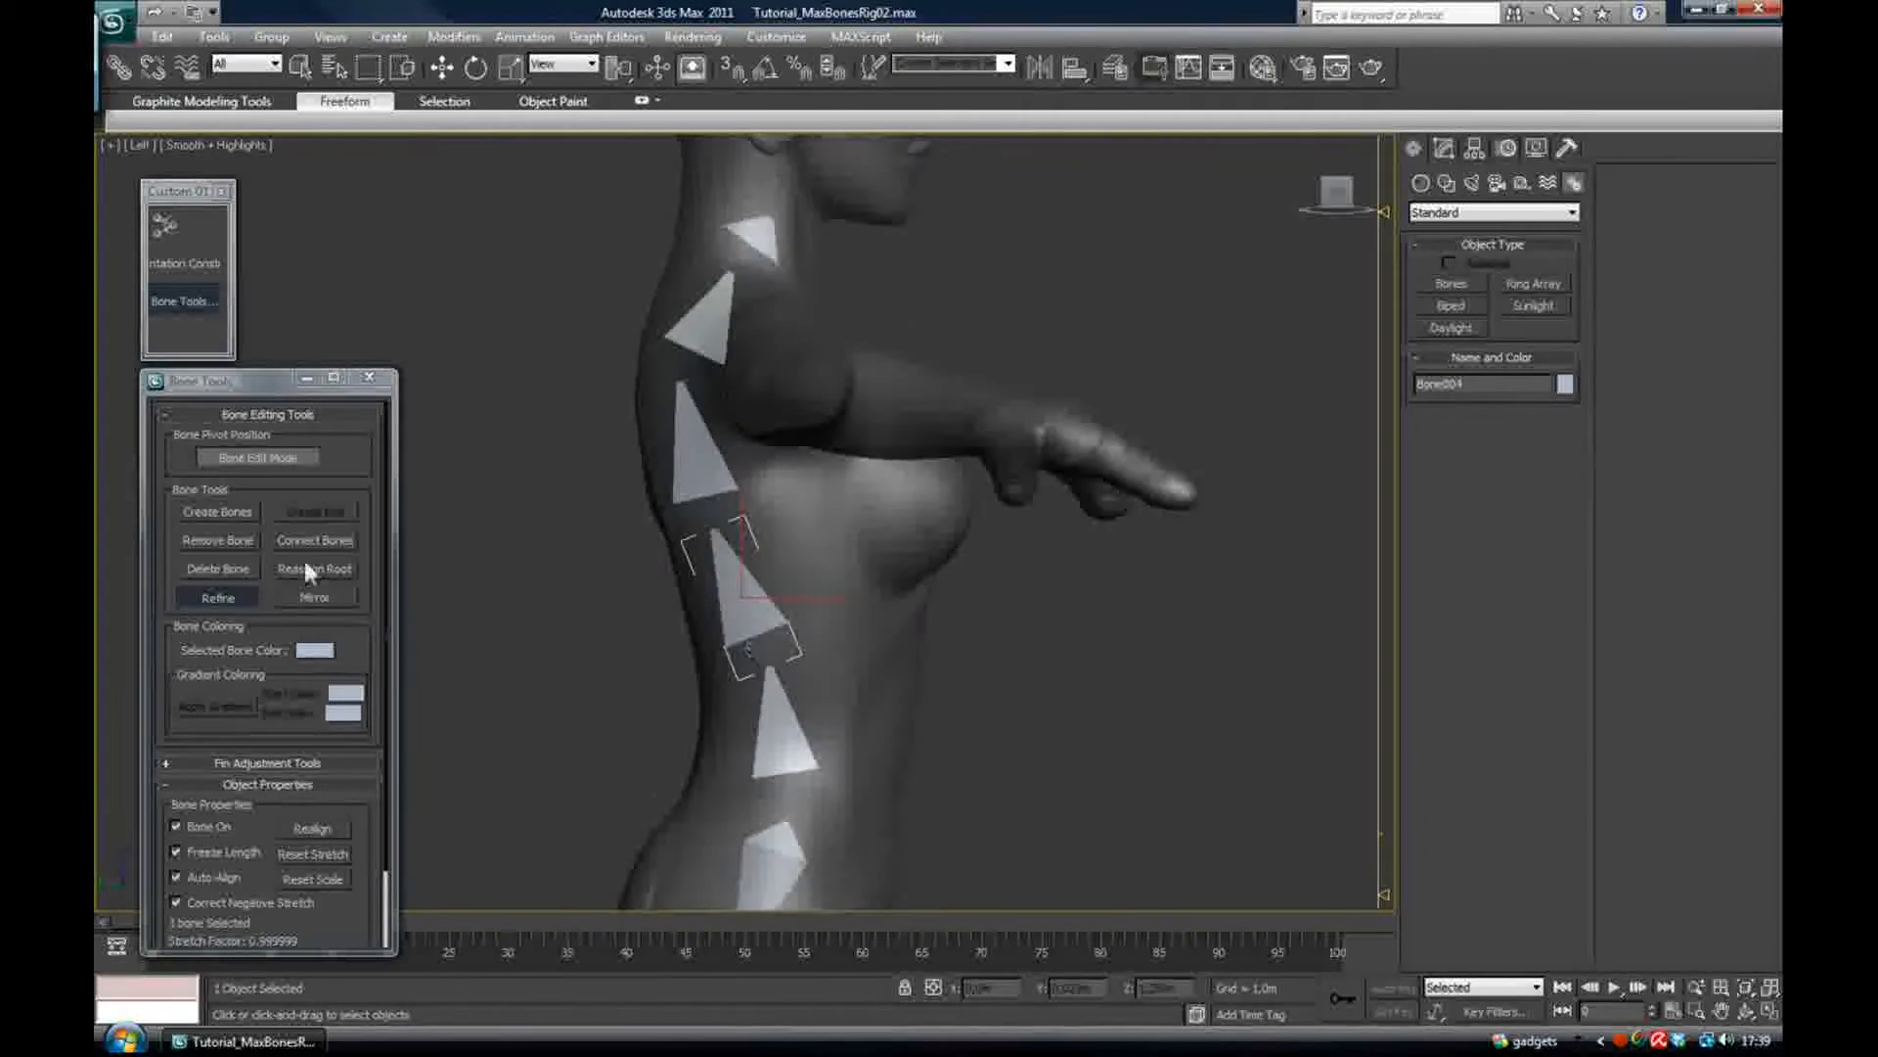
{"action": "left_click", "coordinate": [223, 600]}
Shift the spine's end bone further back in the neck and lower the top spine bone's base joint slightly
{"action": "middle_click_drag", "start_coordinate": [742, 491], "coordinate": [742, 555]}
{"action": "left_click", "coordinate": [754, 313]}
{"action": "left_click_drag", "start_coordinate": [770, 290], "coordinate": [753, 288]}
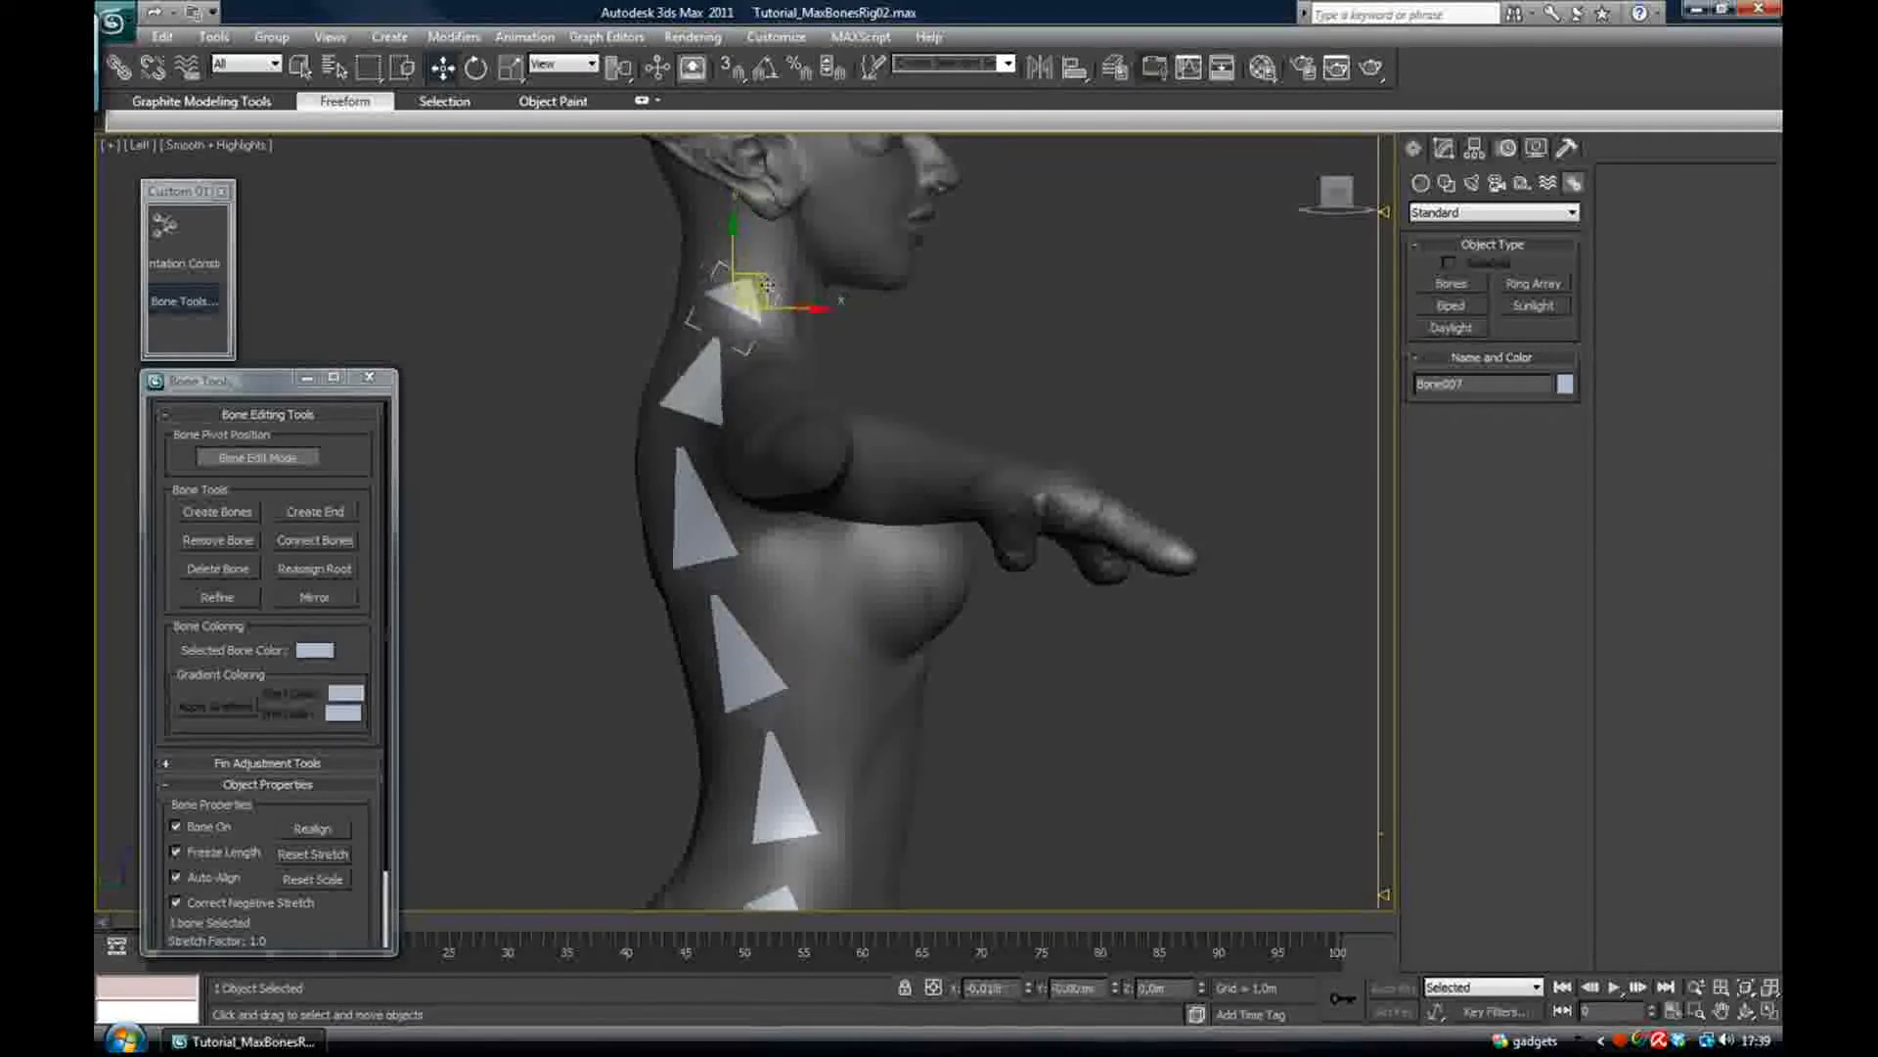
{"action": "left_click", "coordinate": [683, 502]}
{"action": "left_click", "coordinate": [698, 386]}
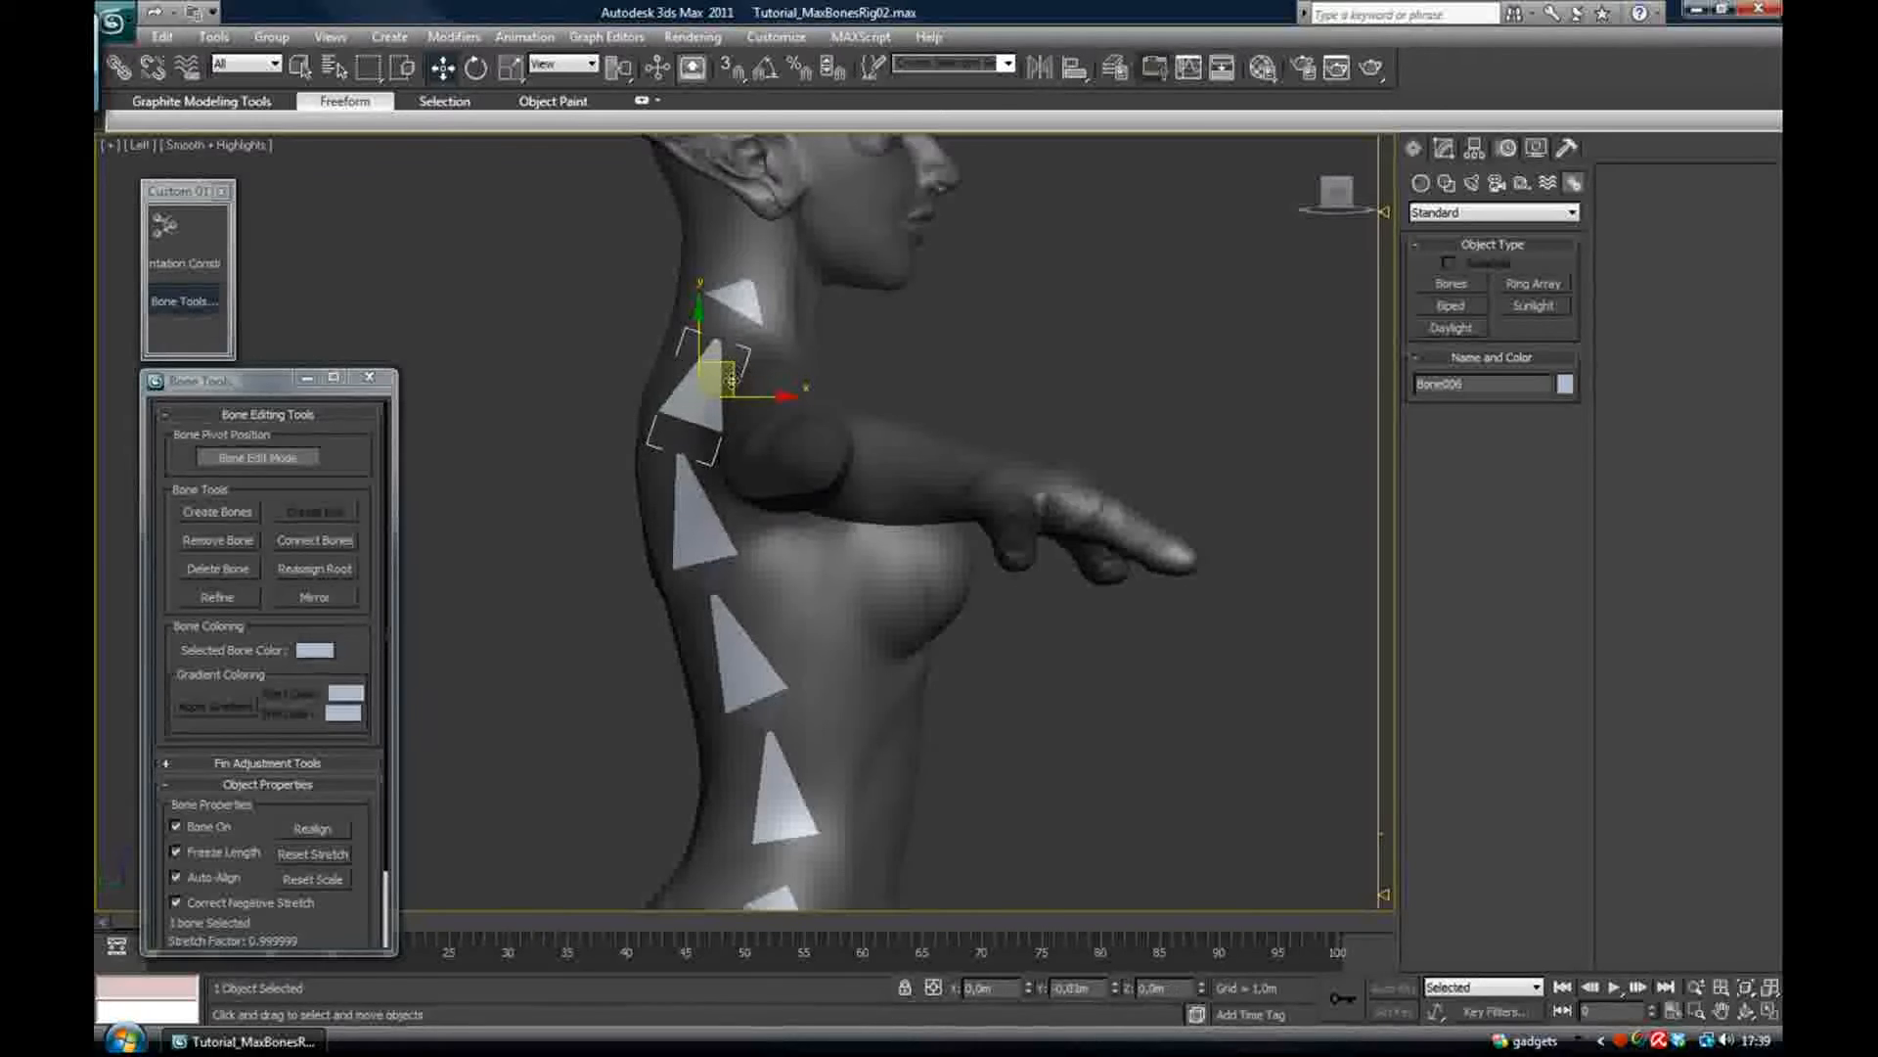
Align the lowest spine bone's pivot point to the pelvis bone's pivot point in X, Y and Z position, with orientation alignment off
{"action": "middle_click_drag", "start_coordinate": [756, 538], "coordinate": [728, 445]}
{"action": "left_click", "coordinate": [748, 684]}
{"action": "left_click", "coordinate": [1078, 70]}
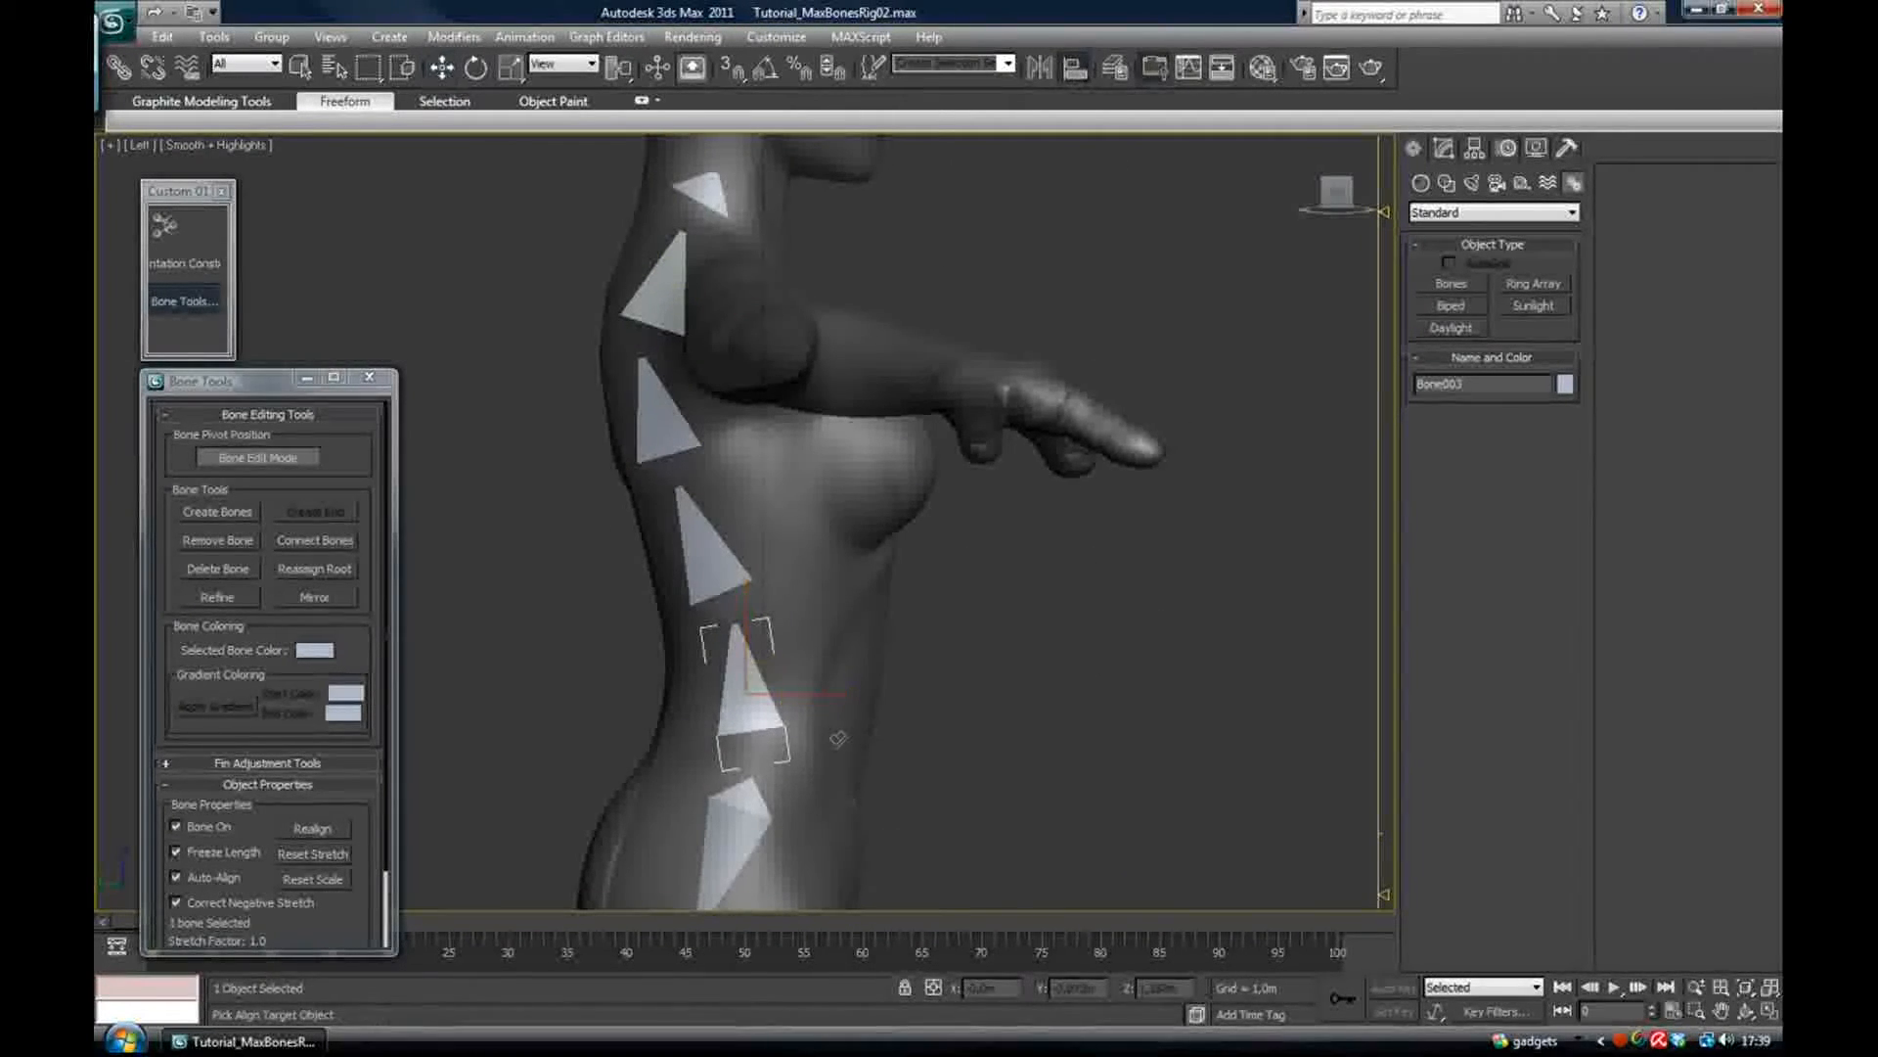
{"action": "left_click", "coordinate": [730, 820]}
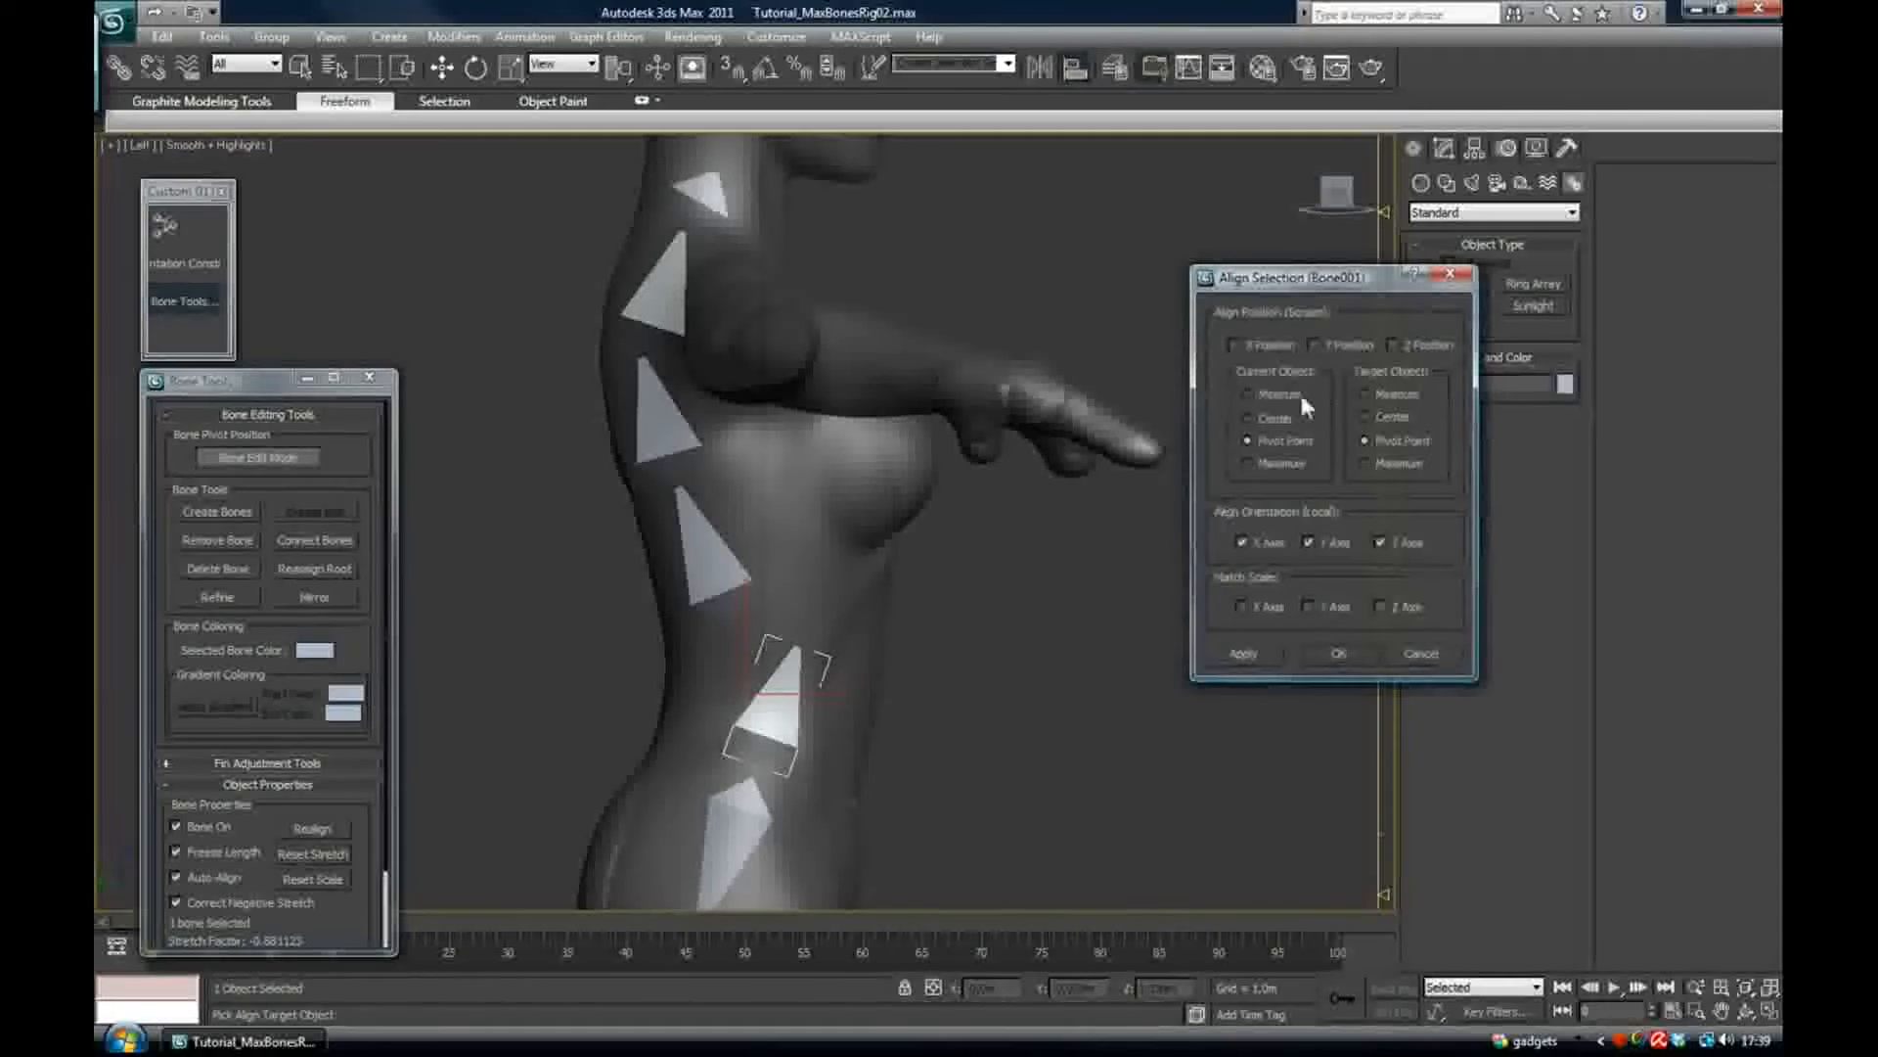
{"action": "left_click", "coordinate": [1310, 542]}
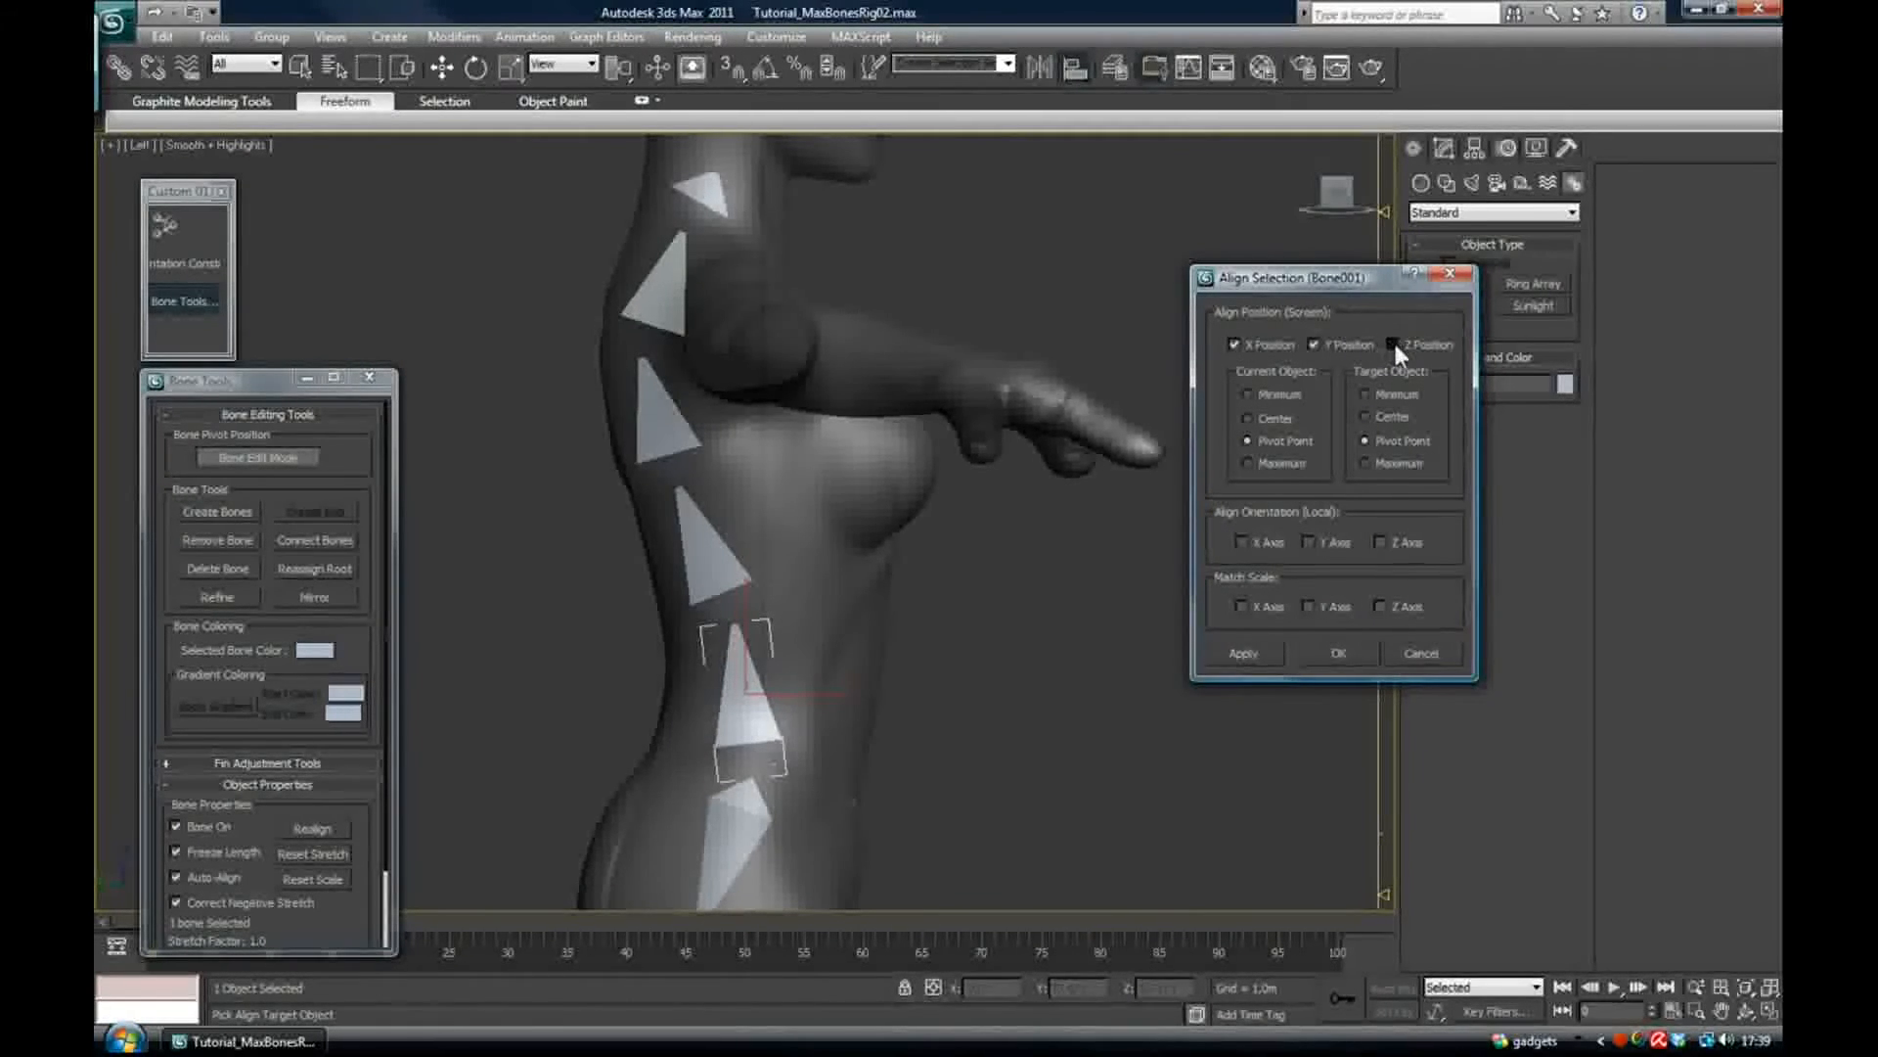
{"action": "left_click", "coordinate": [1342, 653]}
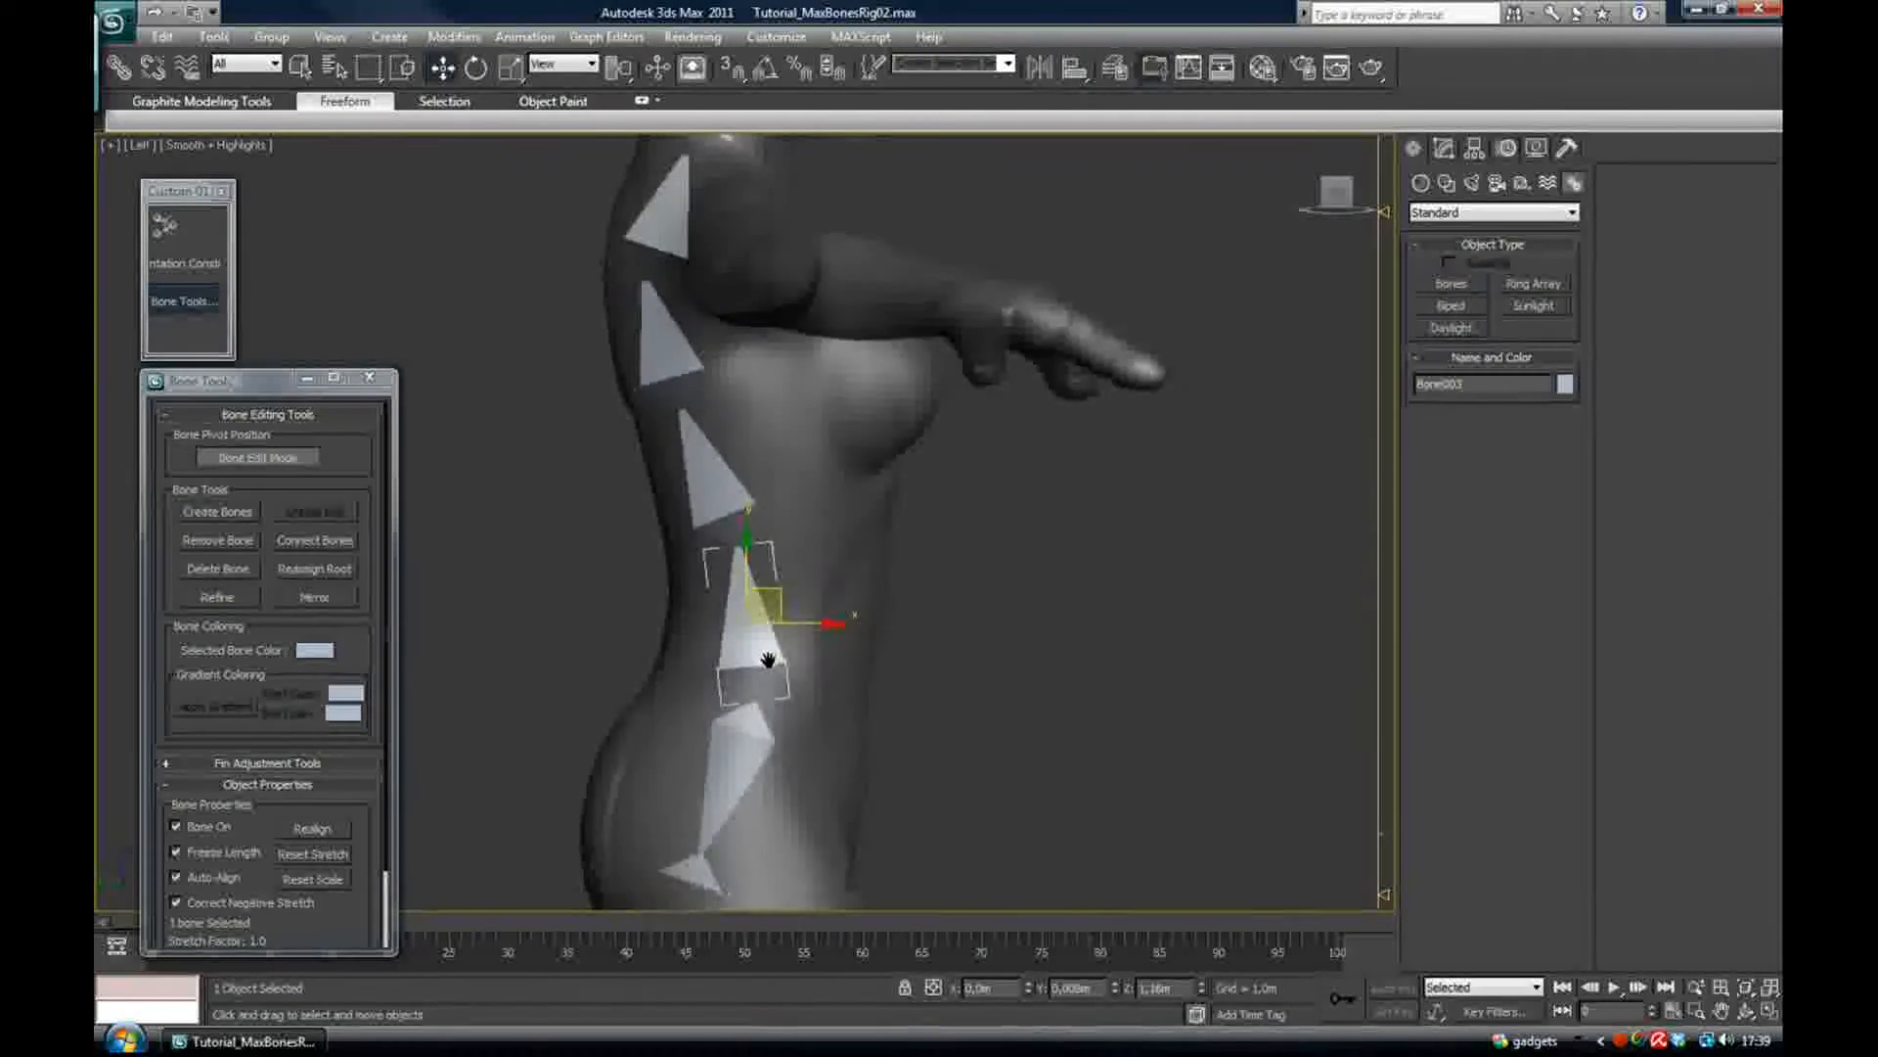
Create a separate chain with a neck bone, a head bone reaching the top of the skull and an end bone
{"action": "middle_click_drag", "start_coordinate": [702, 344], "coordinate": [749, 830]}
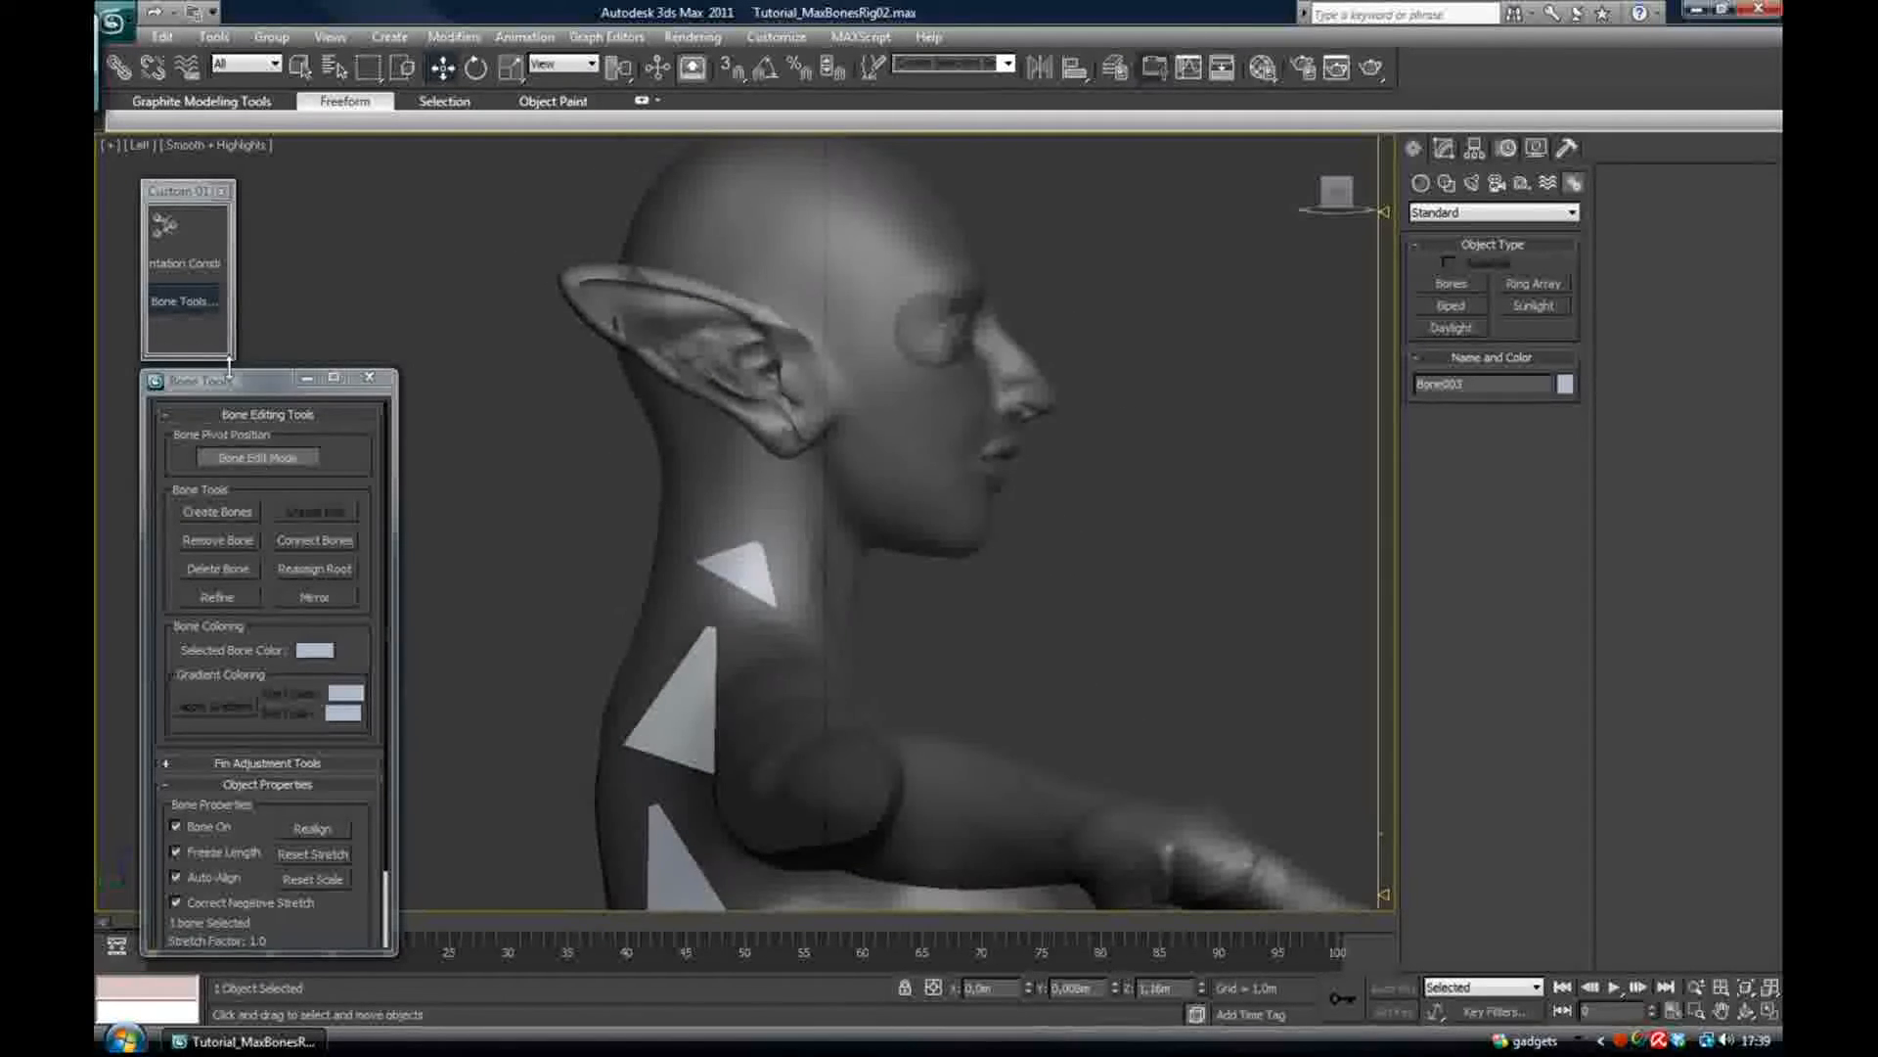
{"action": "left_click", "coordinate": [220, 510]}
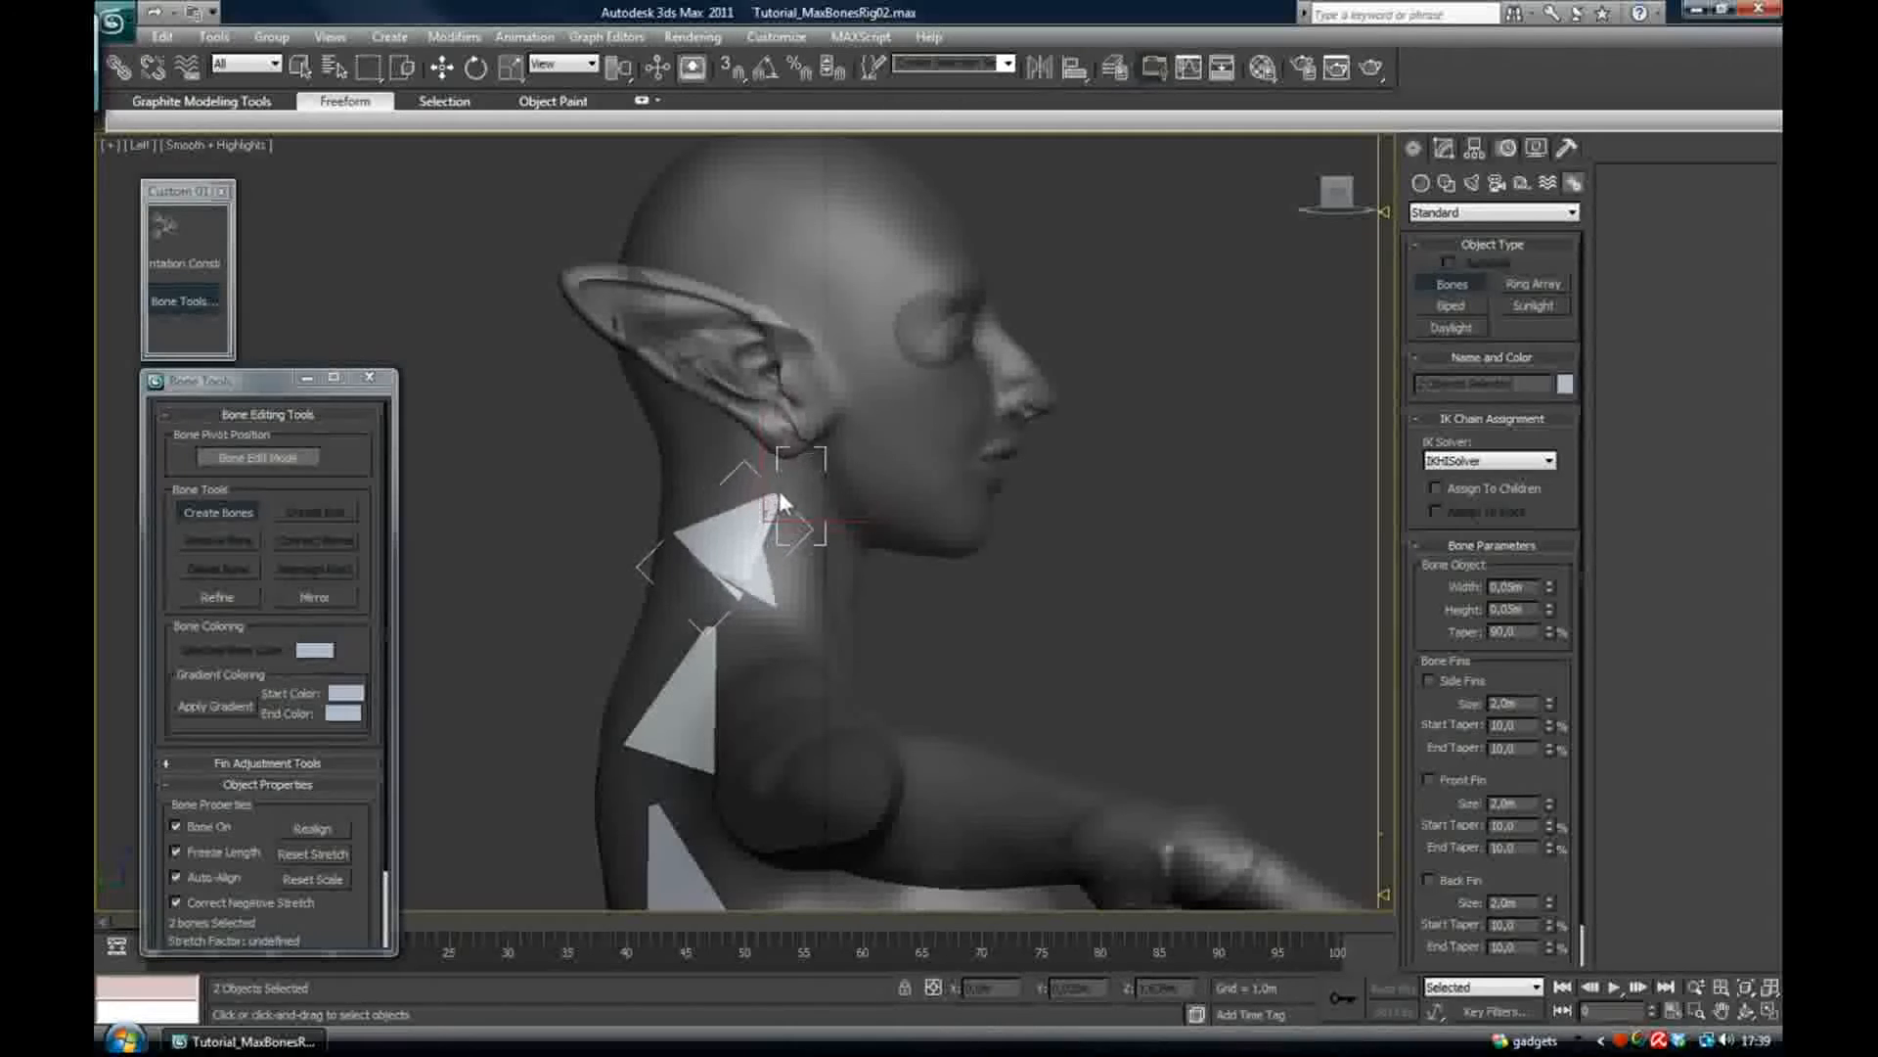
{"action": "left_click", "coordinate": [776, 495]}
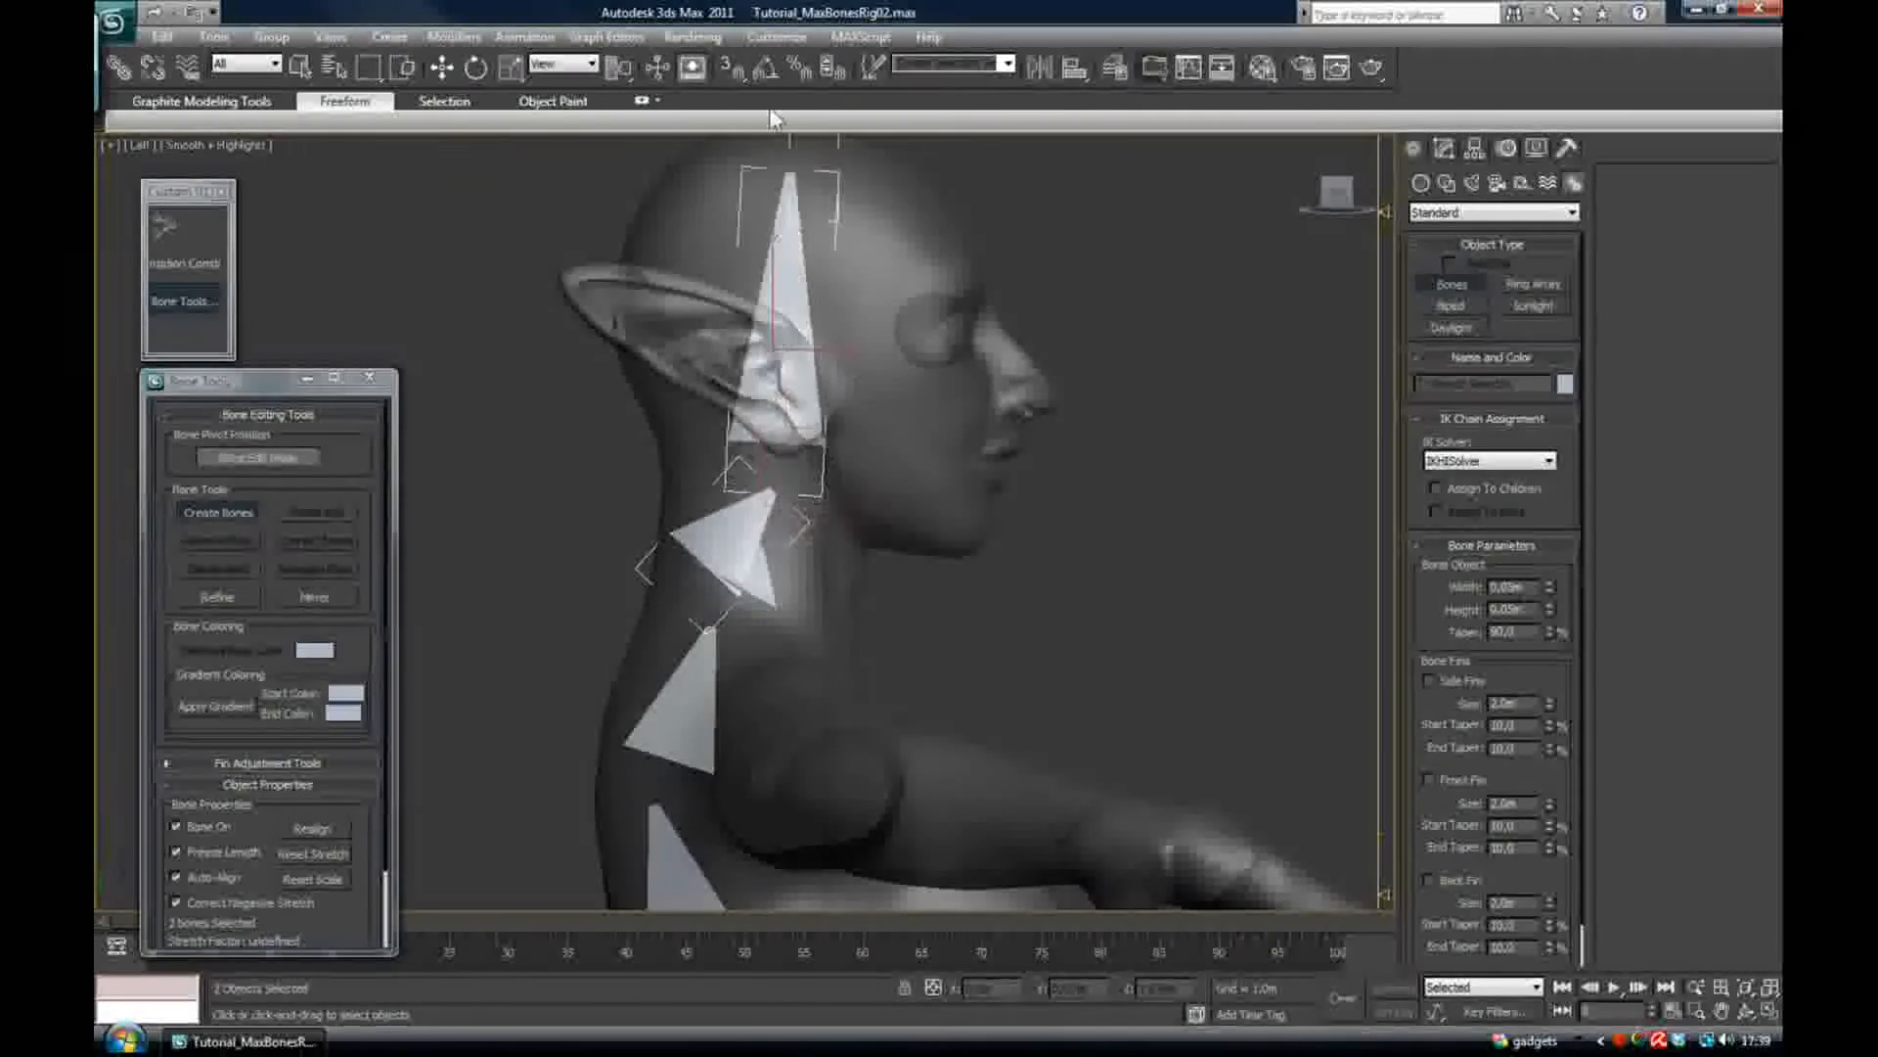
{"action": "scroll", "coordinate": [777, 235], "scroll_direction": "down", "scroll_amount": 2}
{"action": "left_click", "coordinate": [767, 243]}
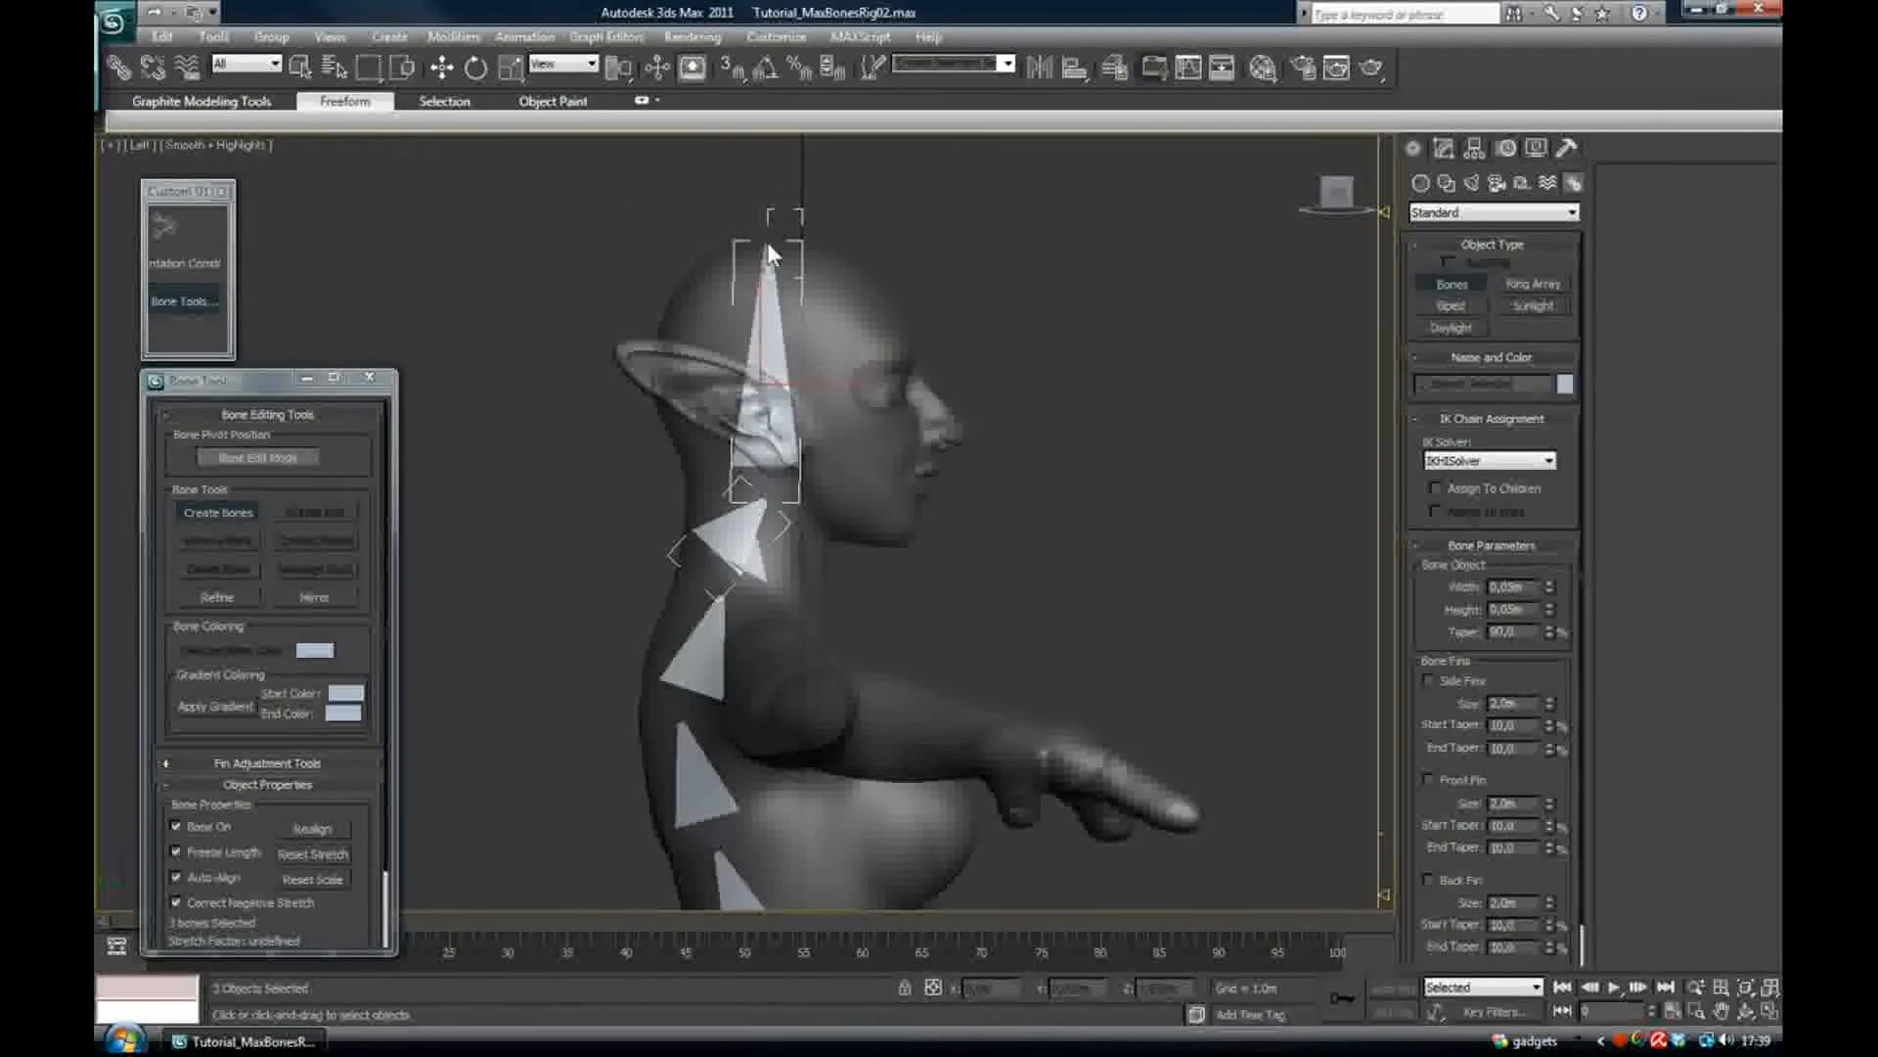
{"action": "right_click", "coordinate": [825, 225]}
Align the neck bone's pivot point to the pivot point of the spine's end bone in X, Y and Z position
{"action": "scroll", "coordinate": [792, 399], "scroll_direction": "up", "scroll_amount": 4}
{"action": "left_click", "coordinate": [754, 530]}
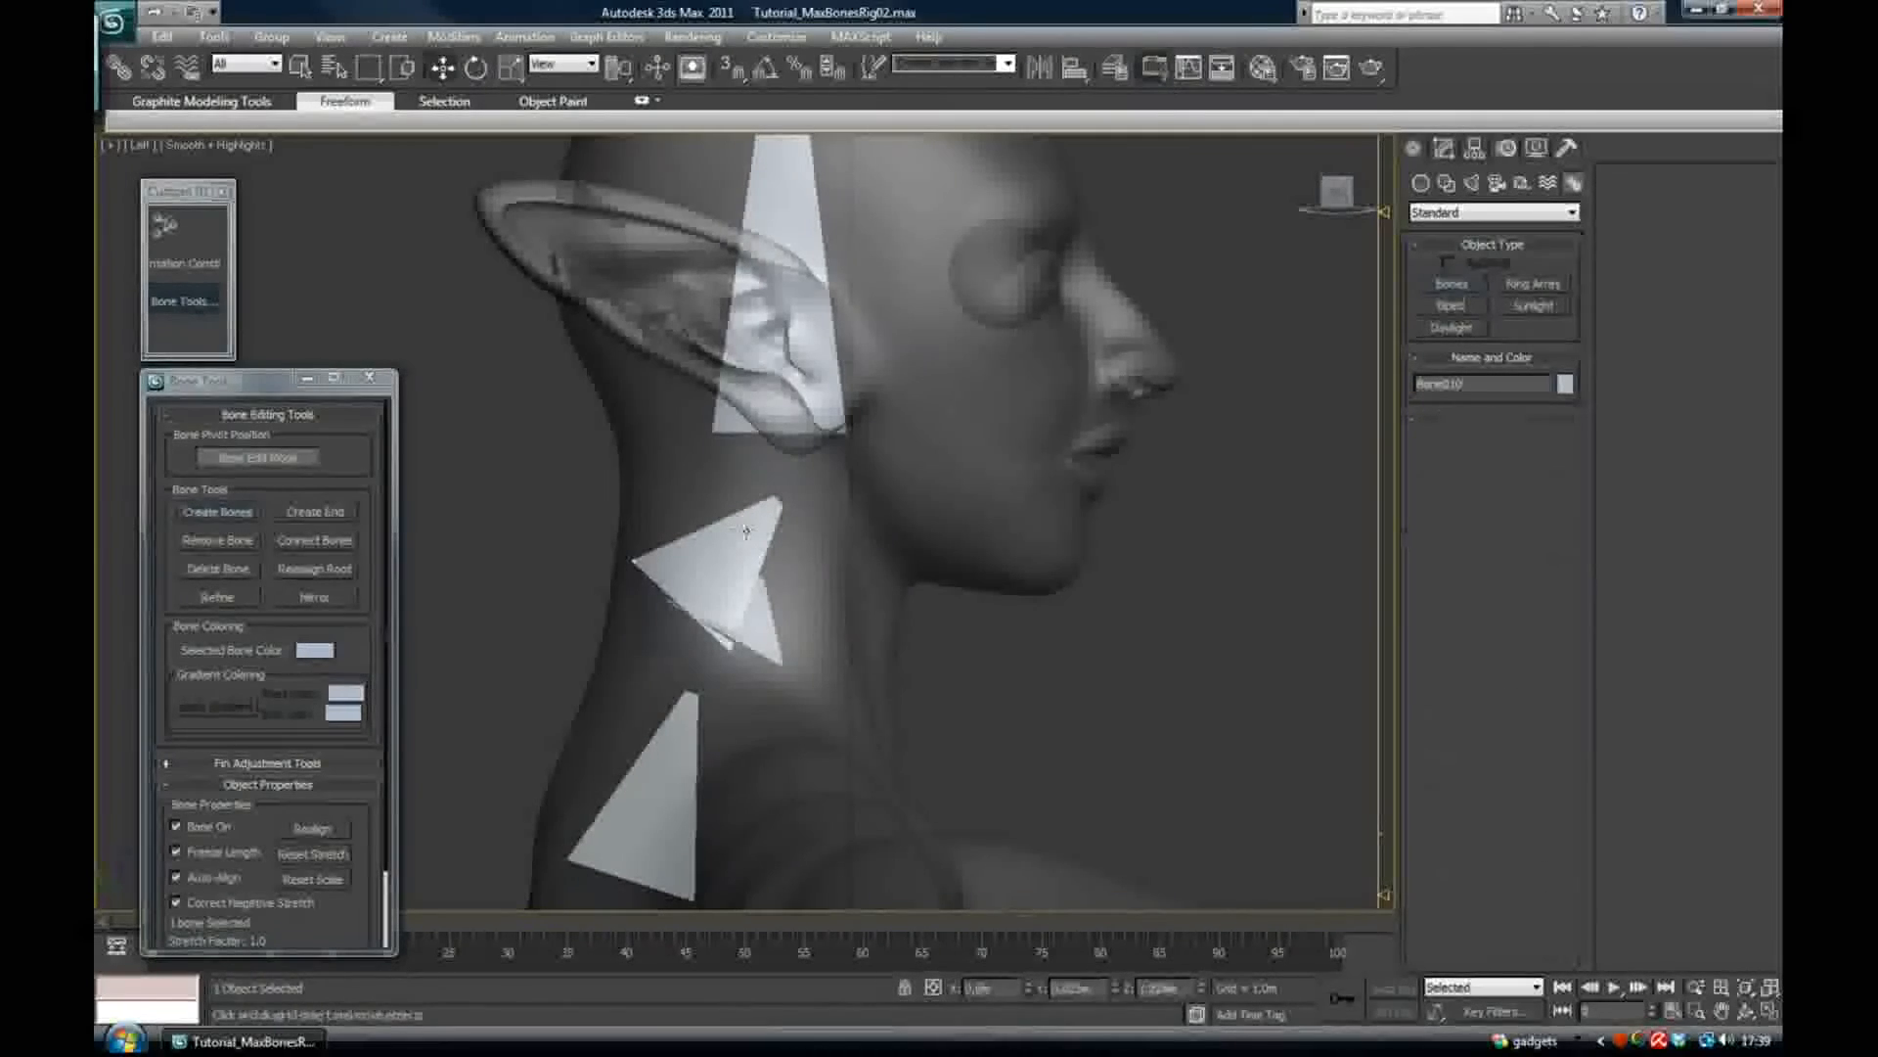
{"action": "key", "text": "w"}
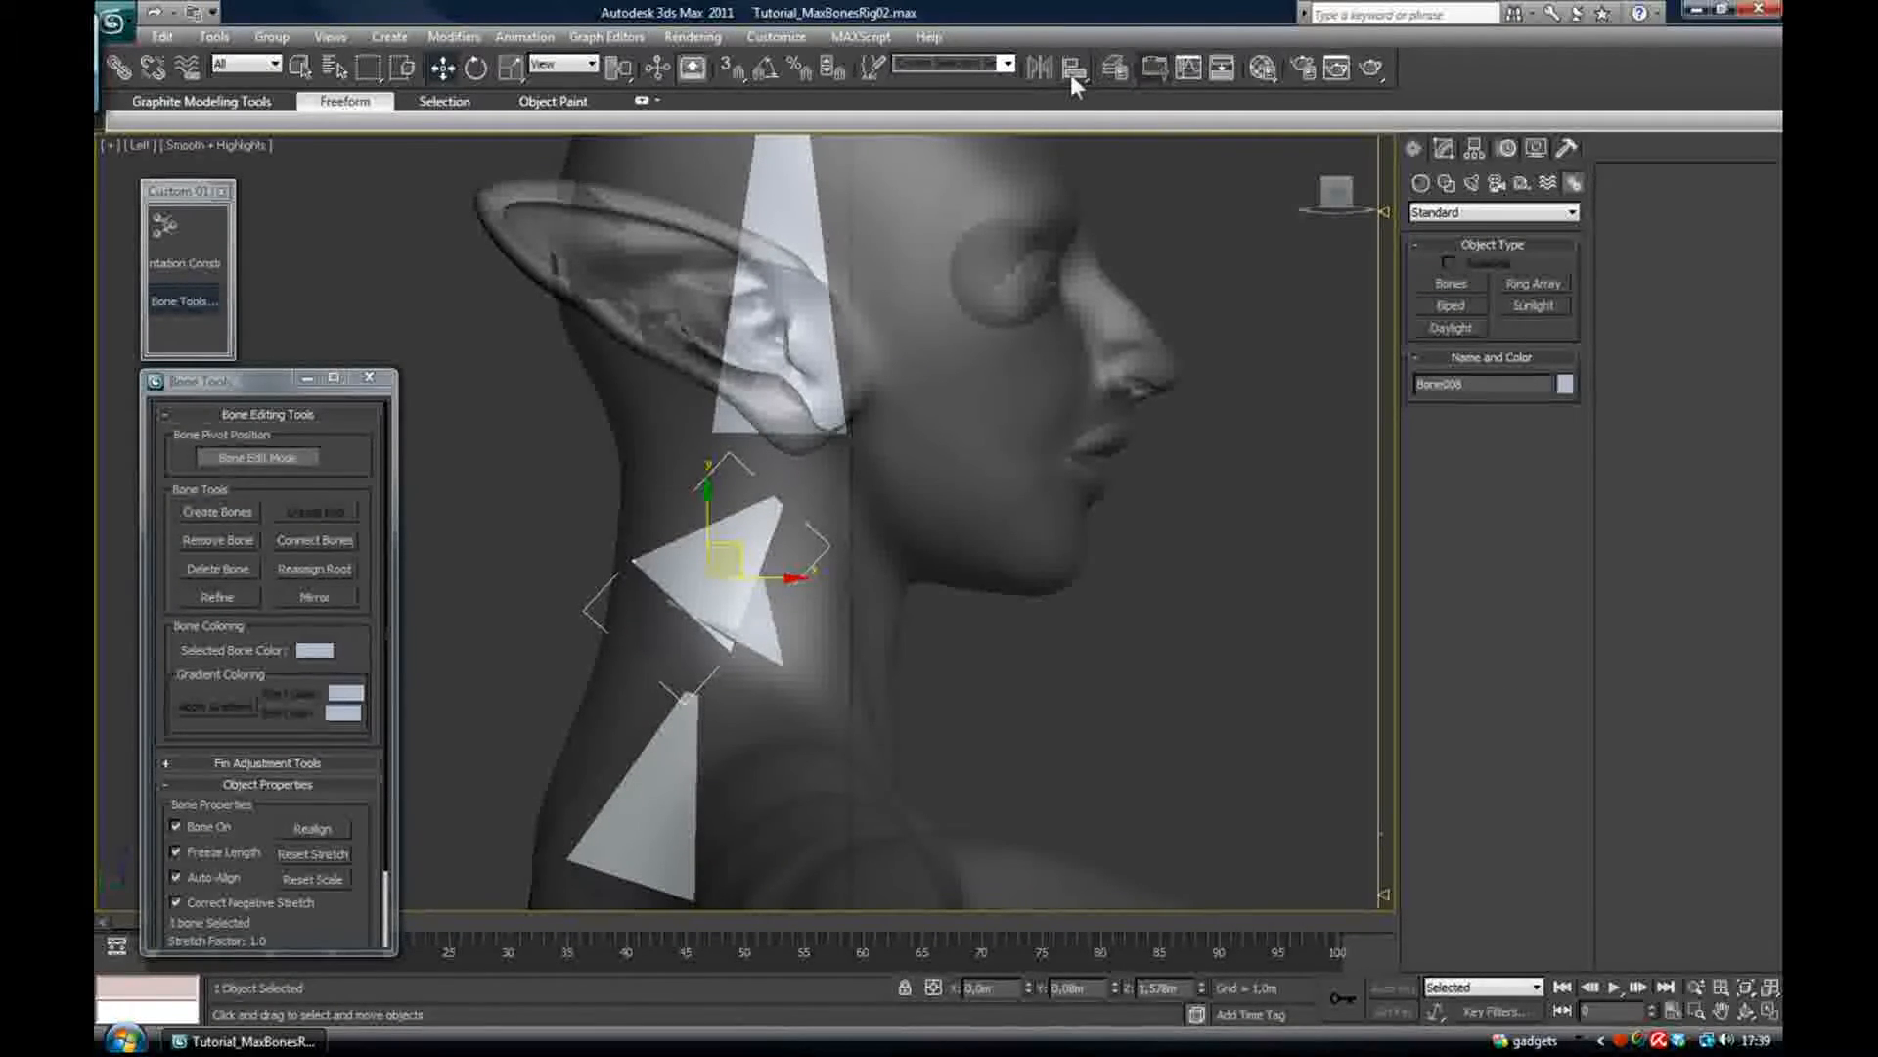
{"action": "left_click", "coordinate": [775, 662]}
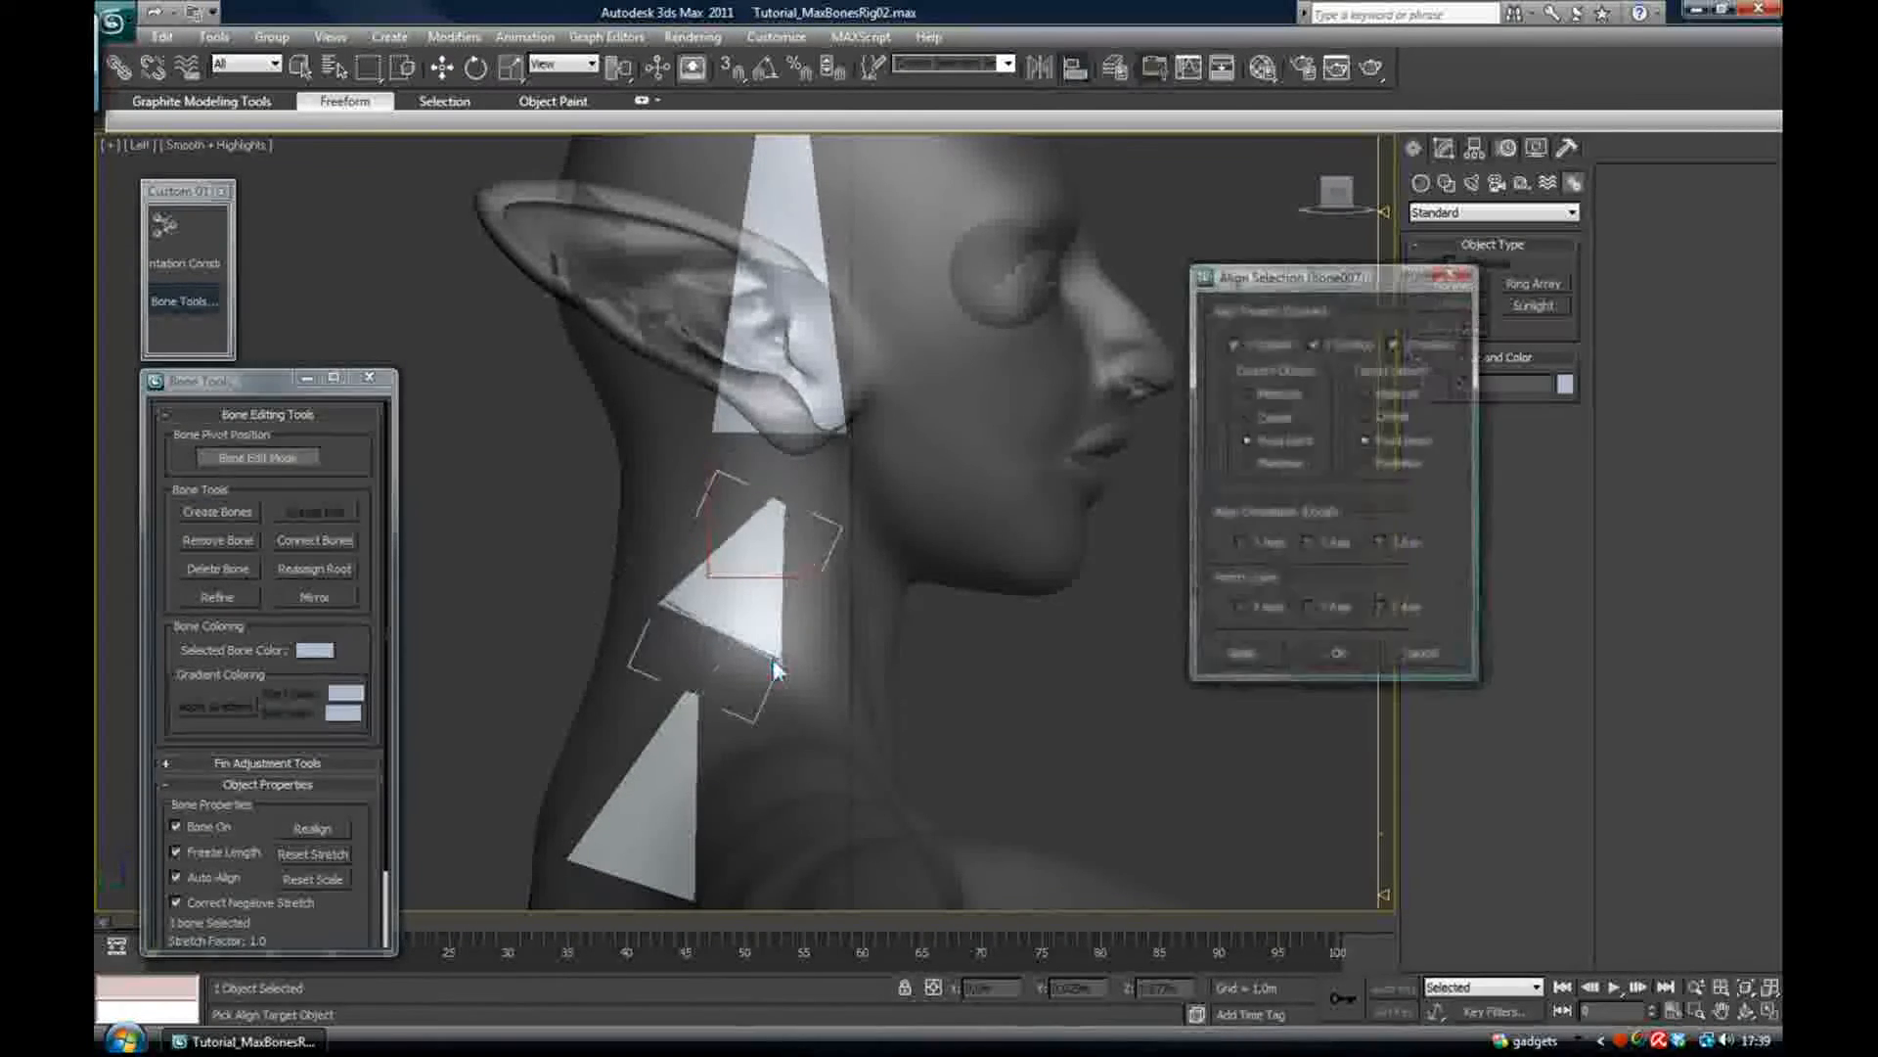
{"action": "left_click", "coordinate": [1340, 653]}
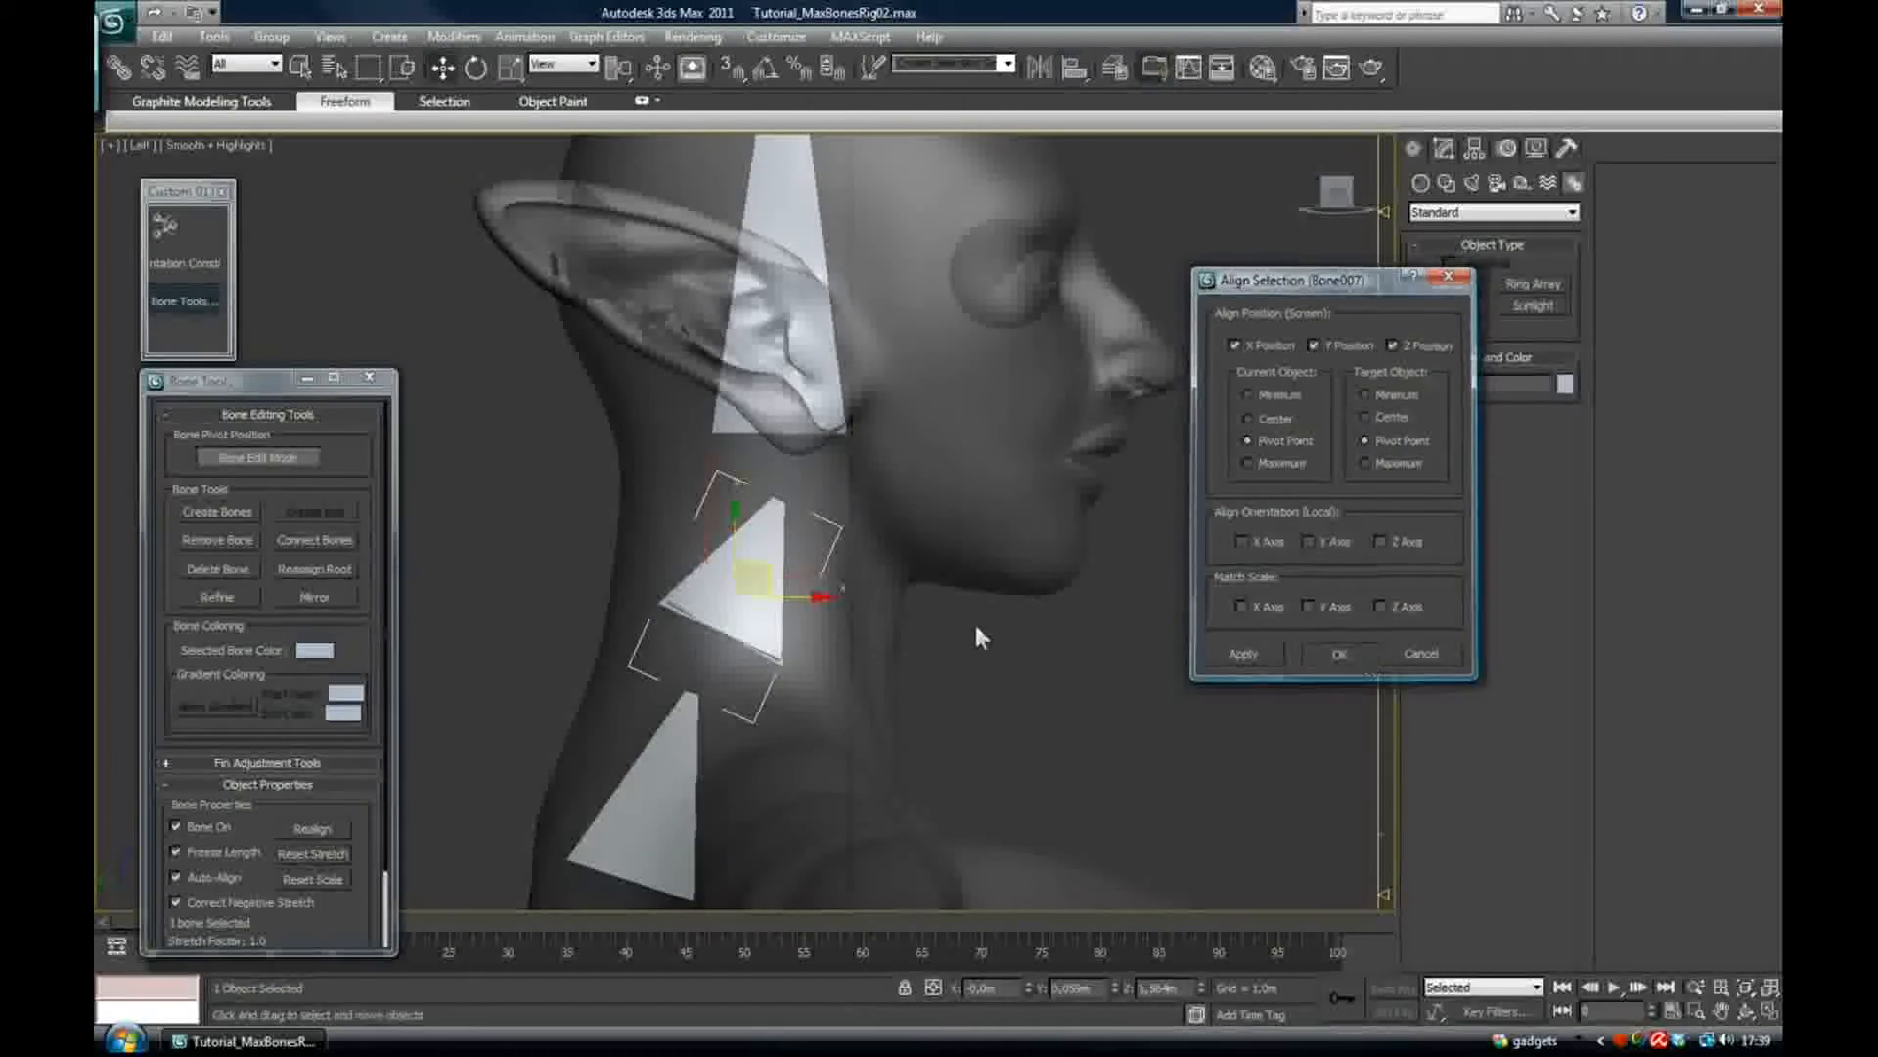
{"action": "left_click", "coordinate": [823, 339]}
{"action": "middle_click_drag", "start_coordinate": [856, 378], "coordinate": [820, 515]}
{"action": "scroll", "coordinate": [850, 435], "scroll_direction": "down", "scroll_amount": 4}
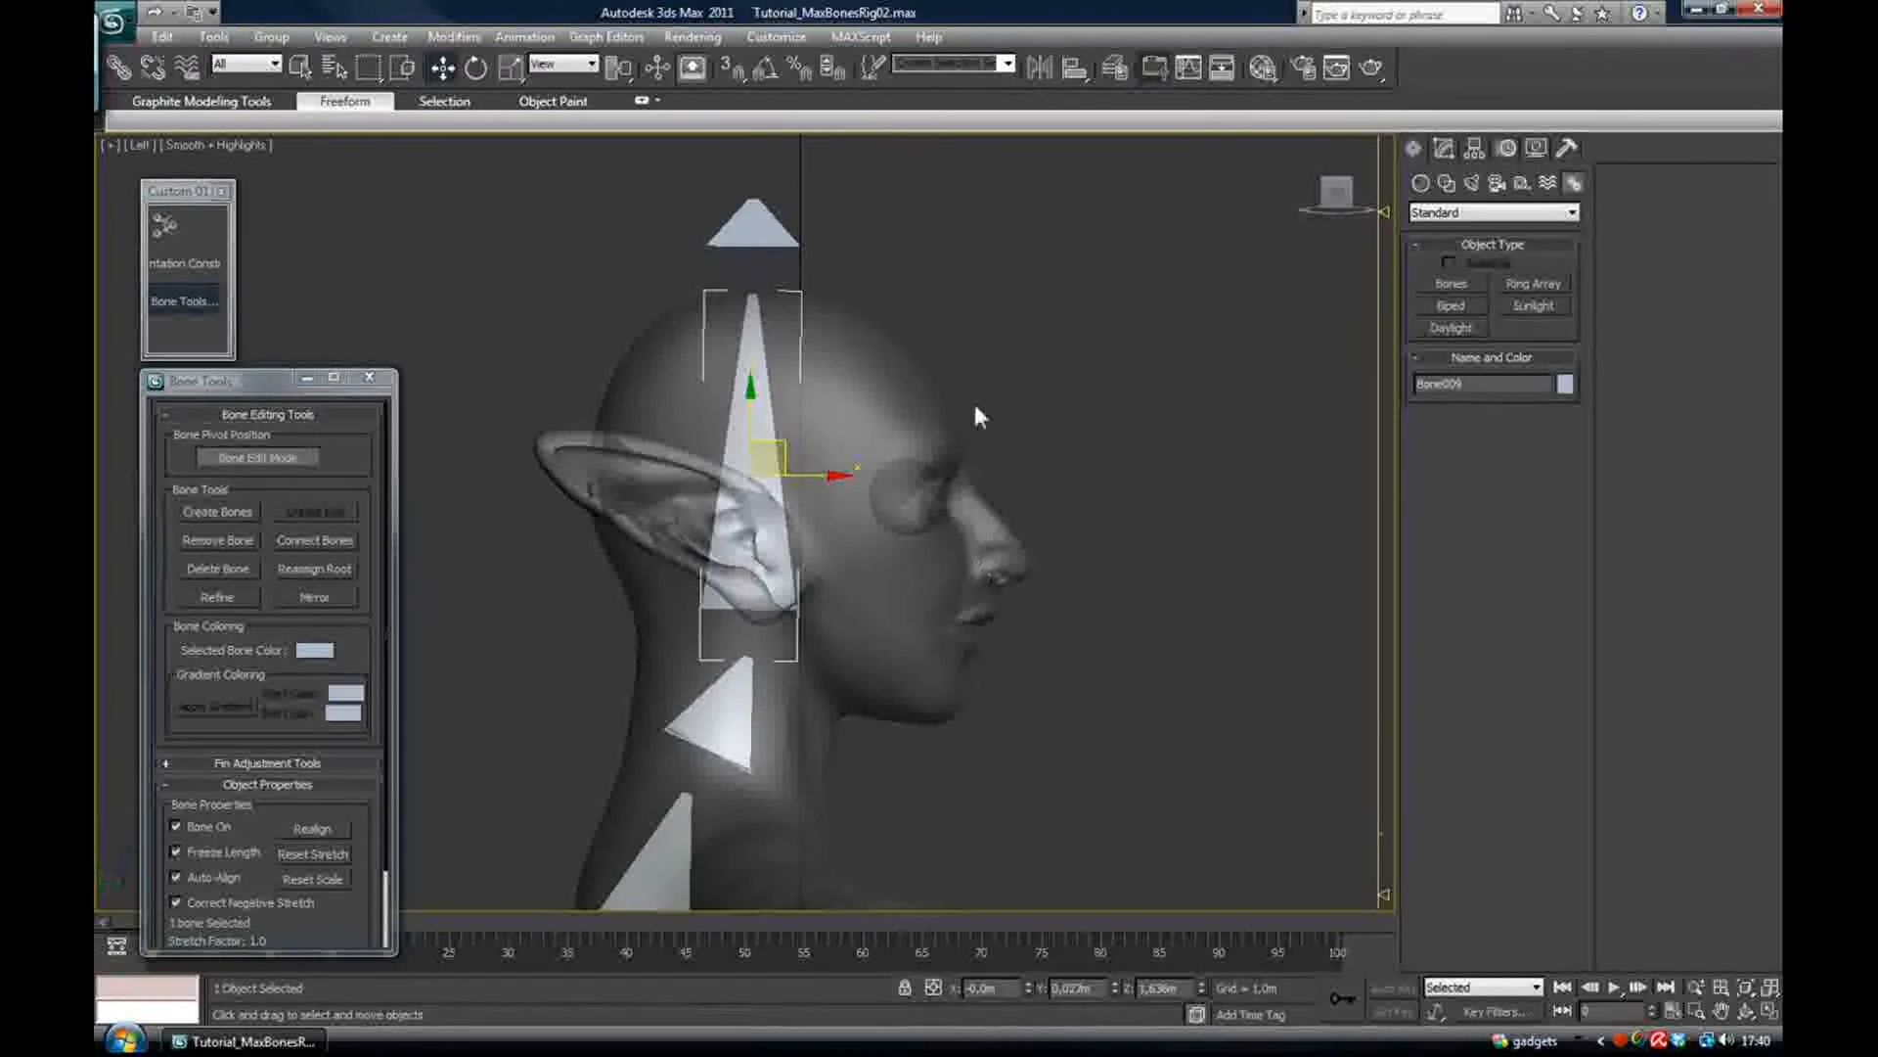
{"action": "left_click", "coordinate": [219, 512]}
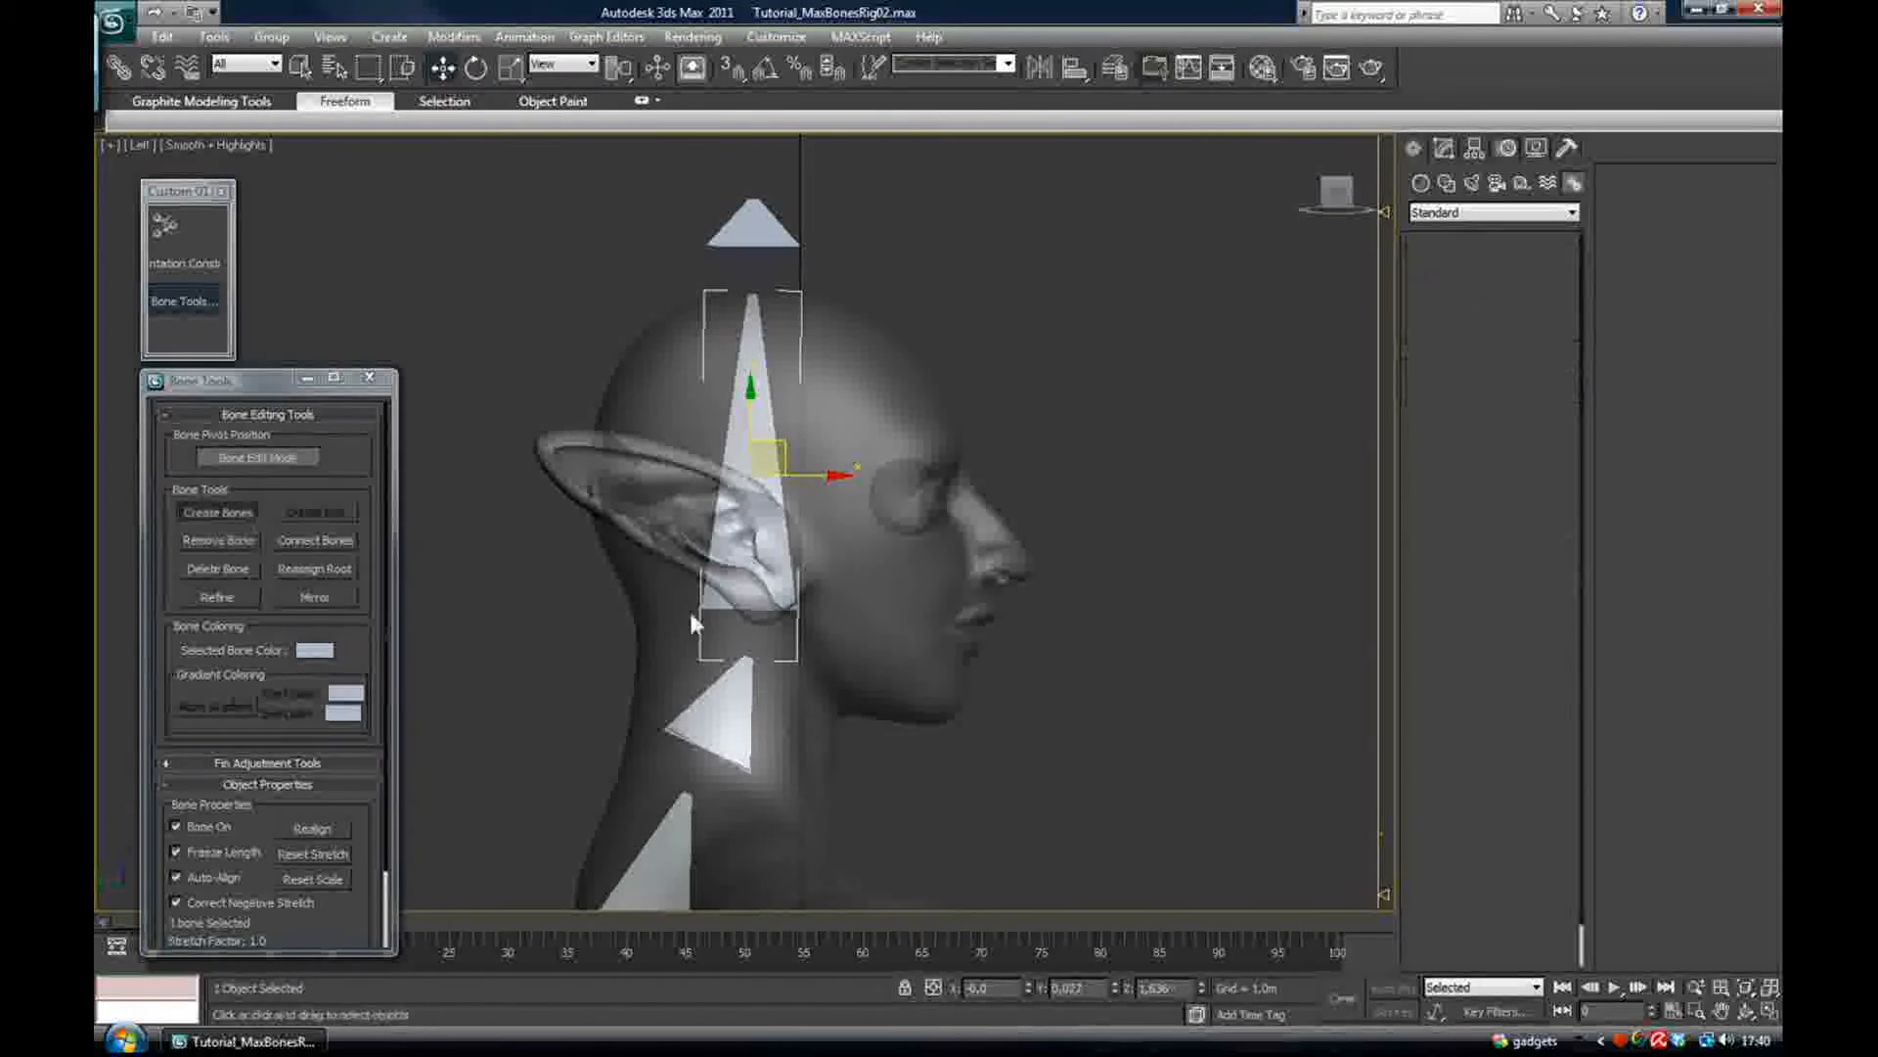
{"action": "left_click", "coordinate": [960, 751]}
{"action": "right_click", "coordinate": [1286, 395]}
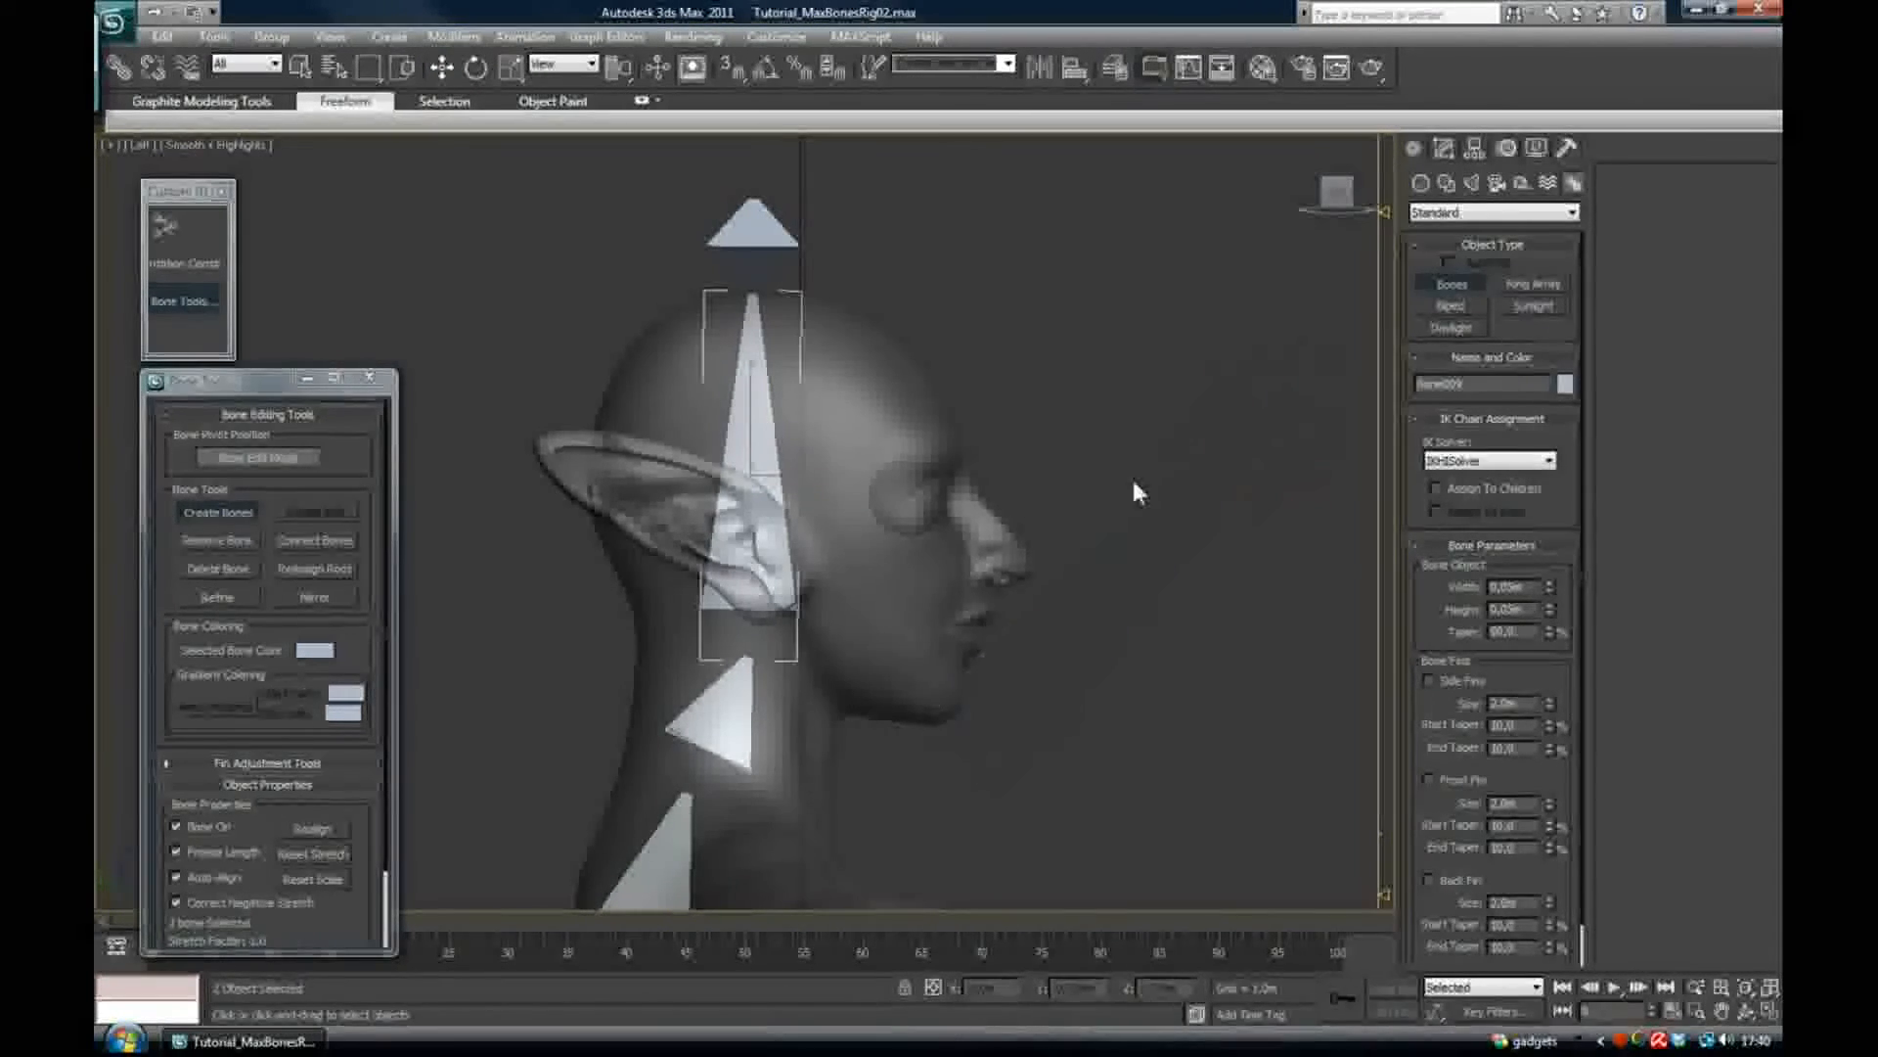
{"action": "middle_click_drag", "start_coordinate": [863, 294], "coordinate": [850, 323]}
{"action": "left_click", "coordinate": [742, 259]}
{"action": "right_click", "coordinate": [772, 270]}
{"action": "right_click", "coordinate": [866, 287]}
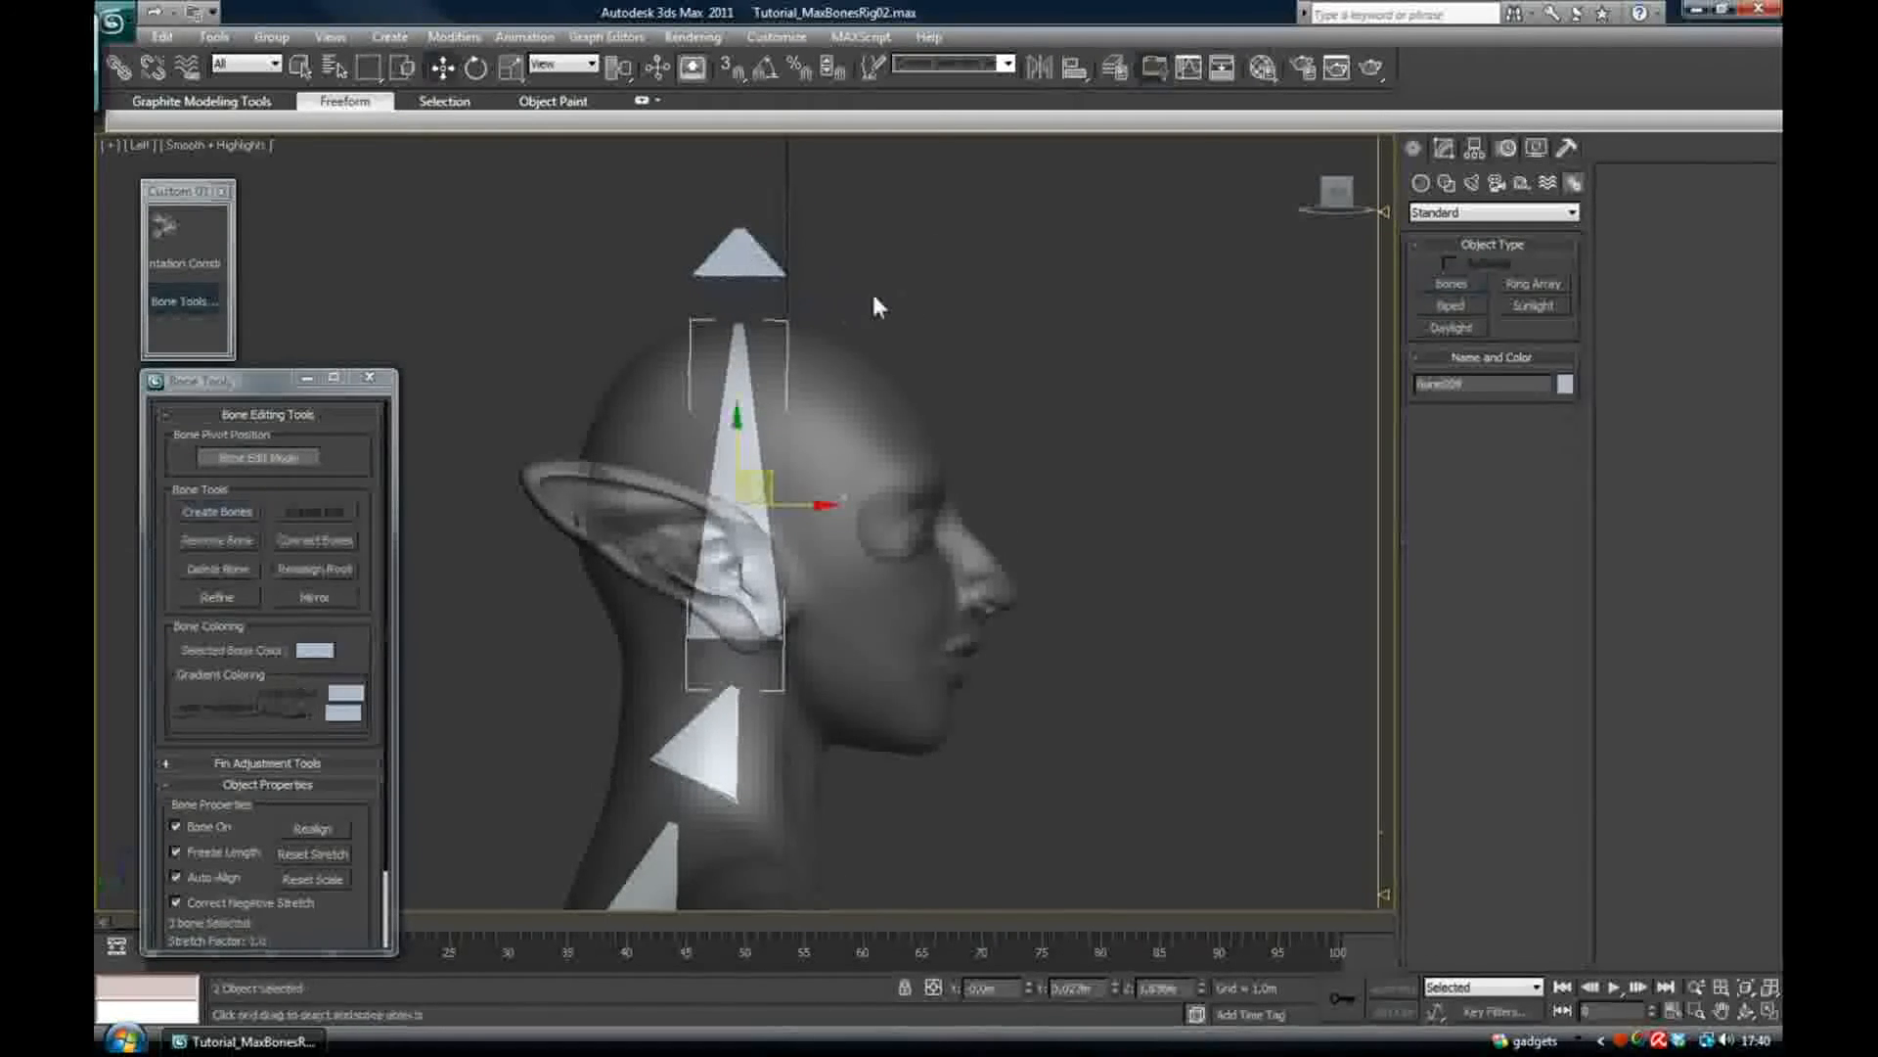
Try moving the head chain's end bone forward and down towards the forehead, and undo the move
{"action": "left_click", "coordinate": [761, 258]}
{"action": "left_click_drag", "start_coordinate": [764, 240], "coordinate": [984, 345]}
{"action": "key", "text": "ctrl+z"}
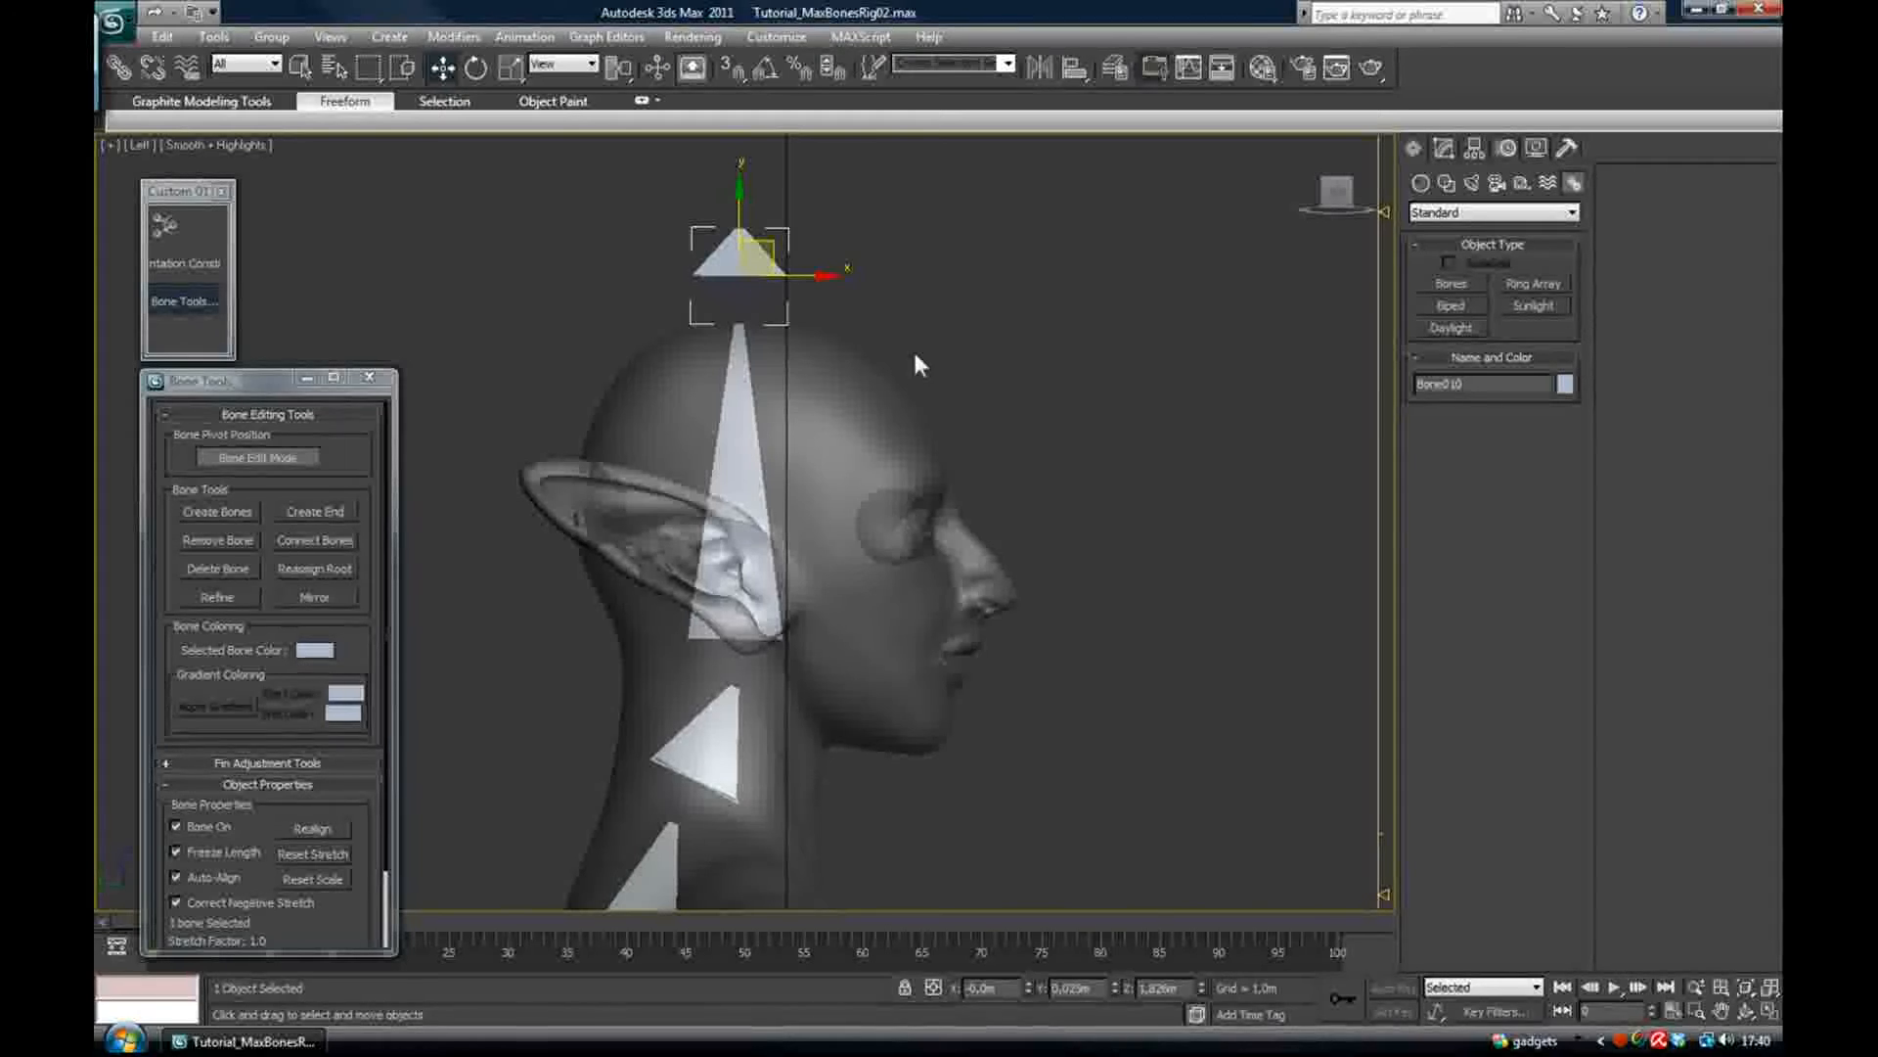
{"action": "left_click_drag", "start_coordinate": [769, 243], "coordinate": [942, 333]}
{"action": "middle_click_drag", "start_coordinate": [891, 528], "coordinate": [850, 471]}
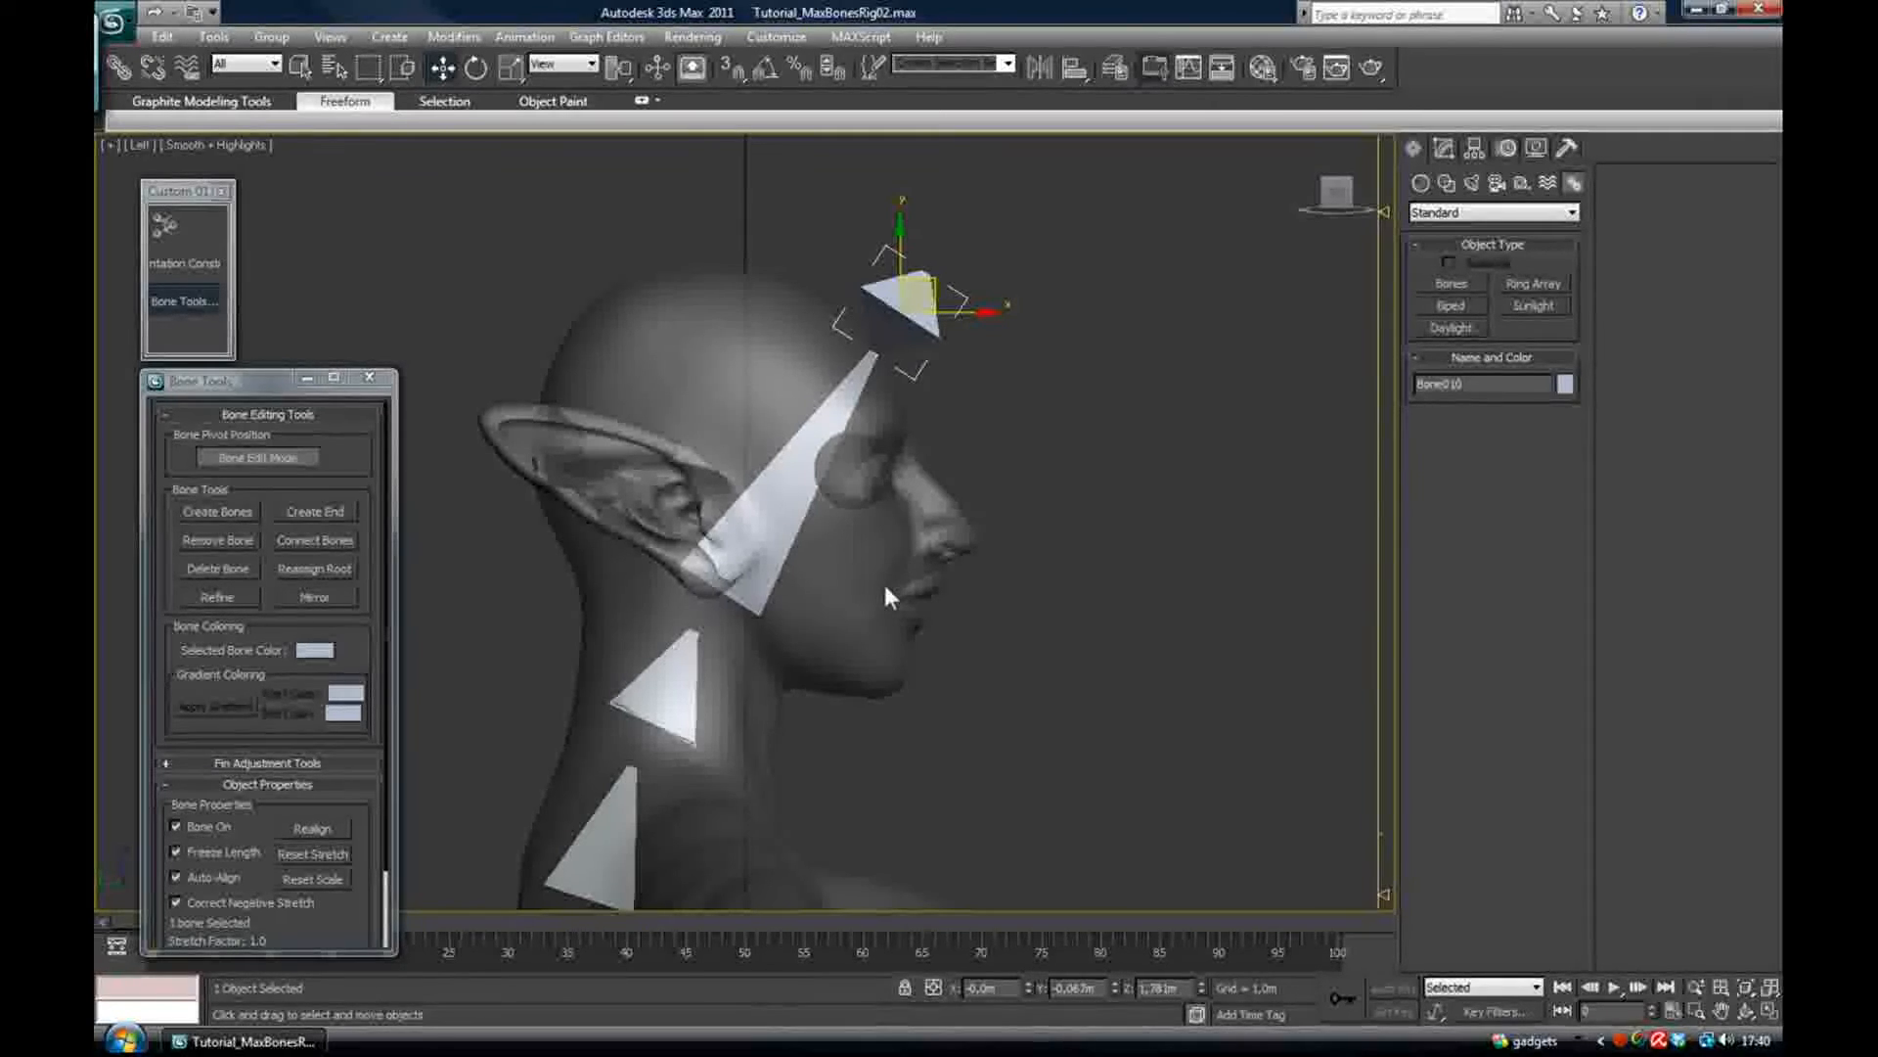
{"action": "key", "text": "ctrl+z"}
{"action": "scroll", "coordinate": [829, 294], "scroll_direction": "down", "scroll_amount": 2}
{"action": "middle_click_drag", "start_coordinate": [828, 298], "coordinate": [890, 348]}
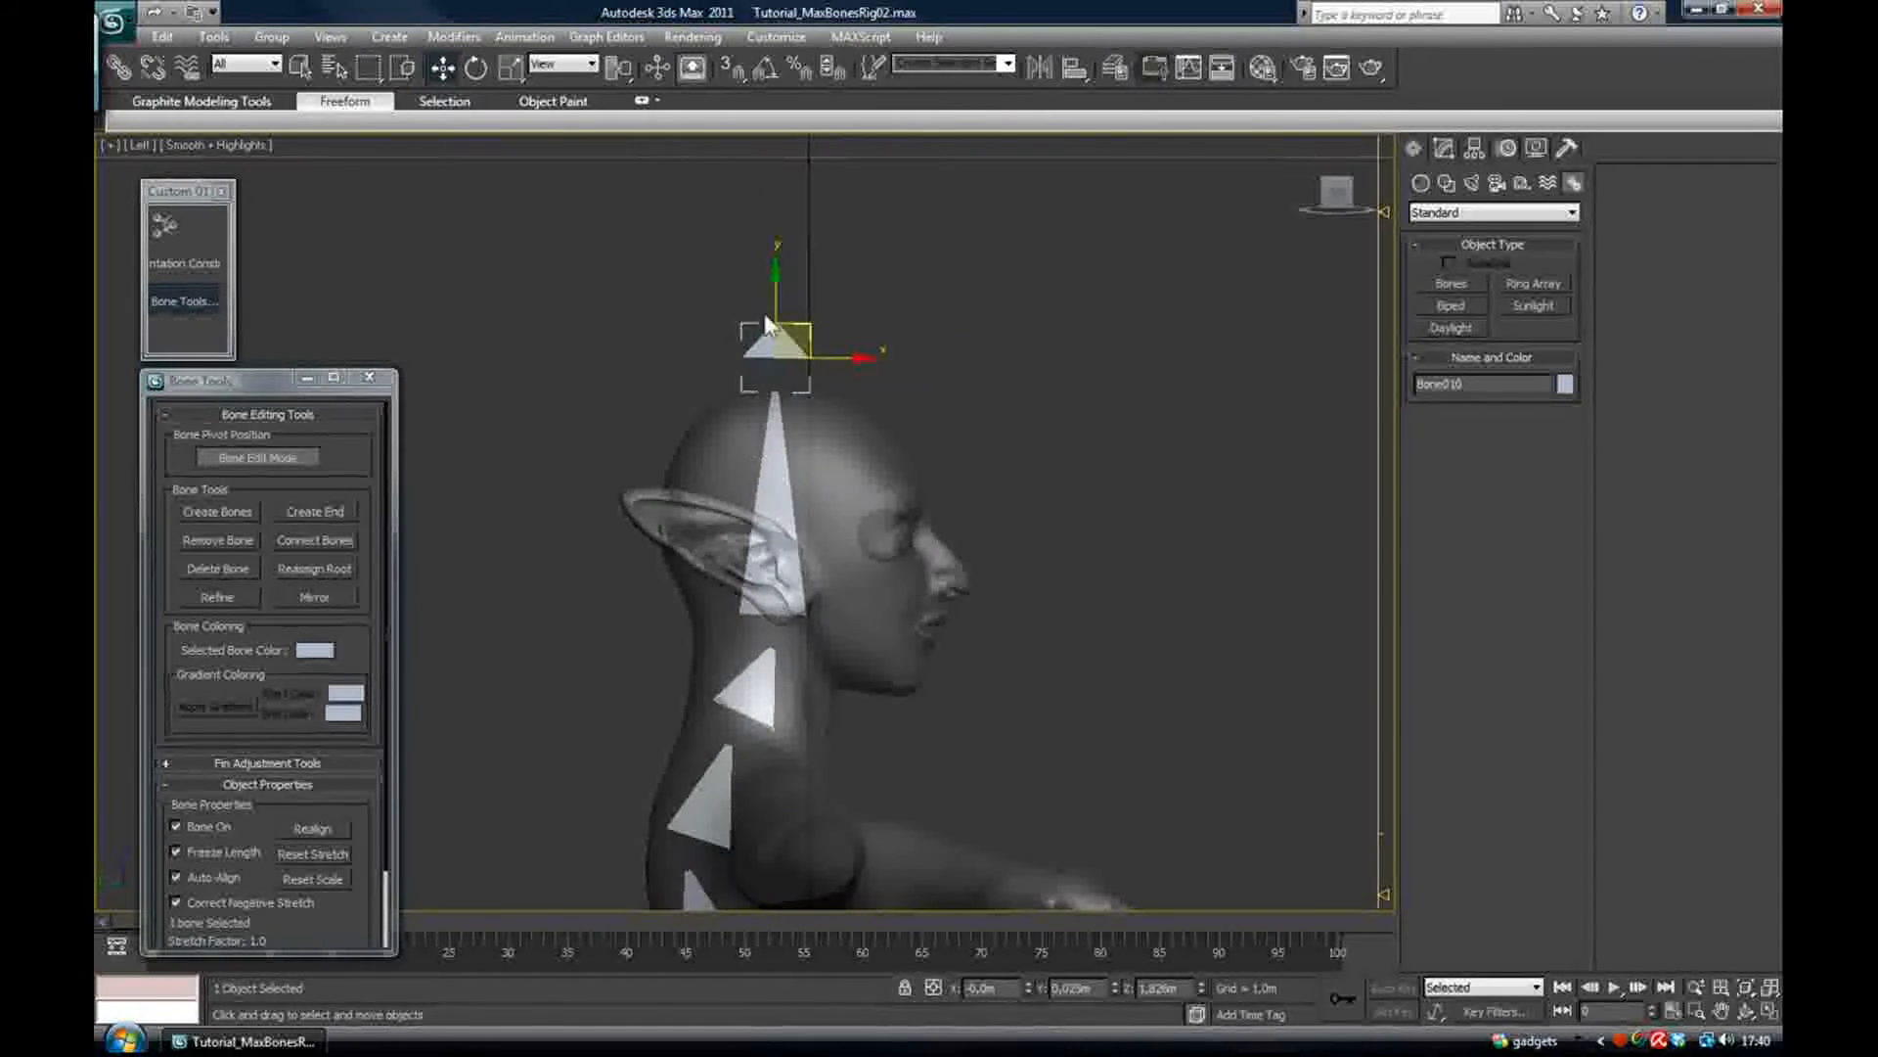
Examine the bone chains from head to pelvis in the side view and the whole character in a perspective view
{"action": "middle_click_drag", "start_coordinate": [831, 691], "coordinate": [831, 414]}
{"action": "scroll", "coordinate": [832, 415], "scroll_direction": "down", "scroll_amount": 2}
{"action": "middle_click_drag", "start_coordinate": [812, 634], "coordinate": [861, 493]}
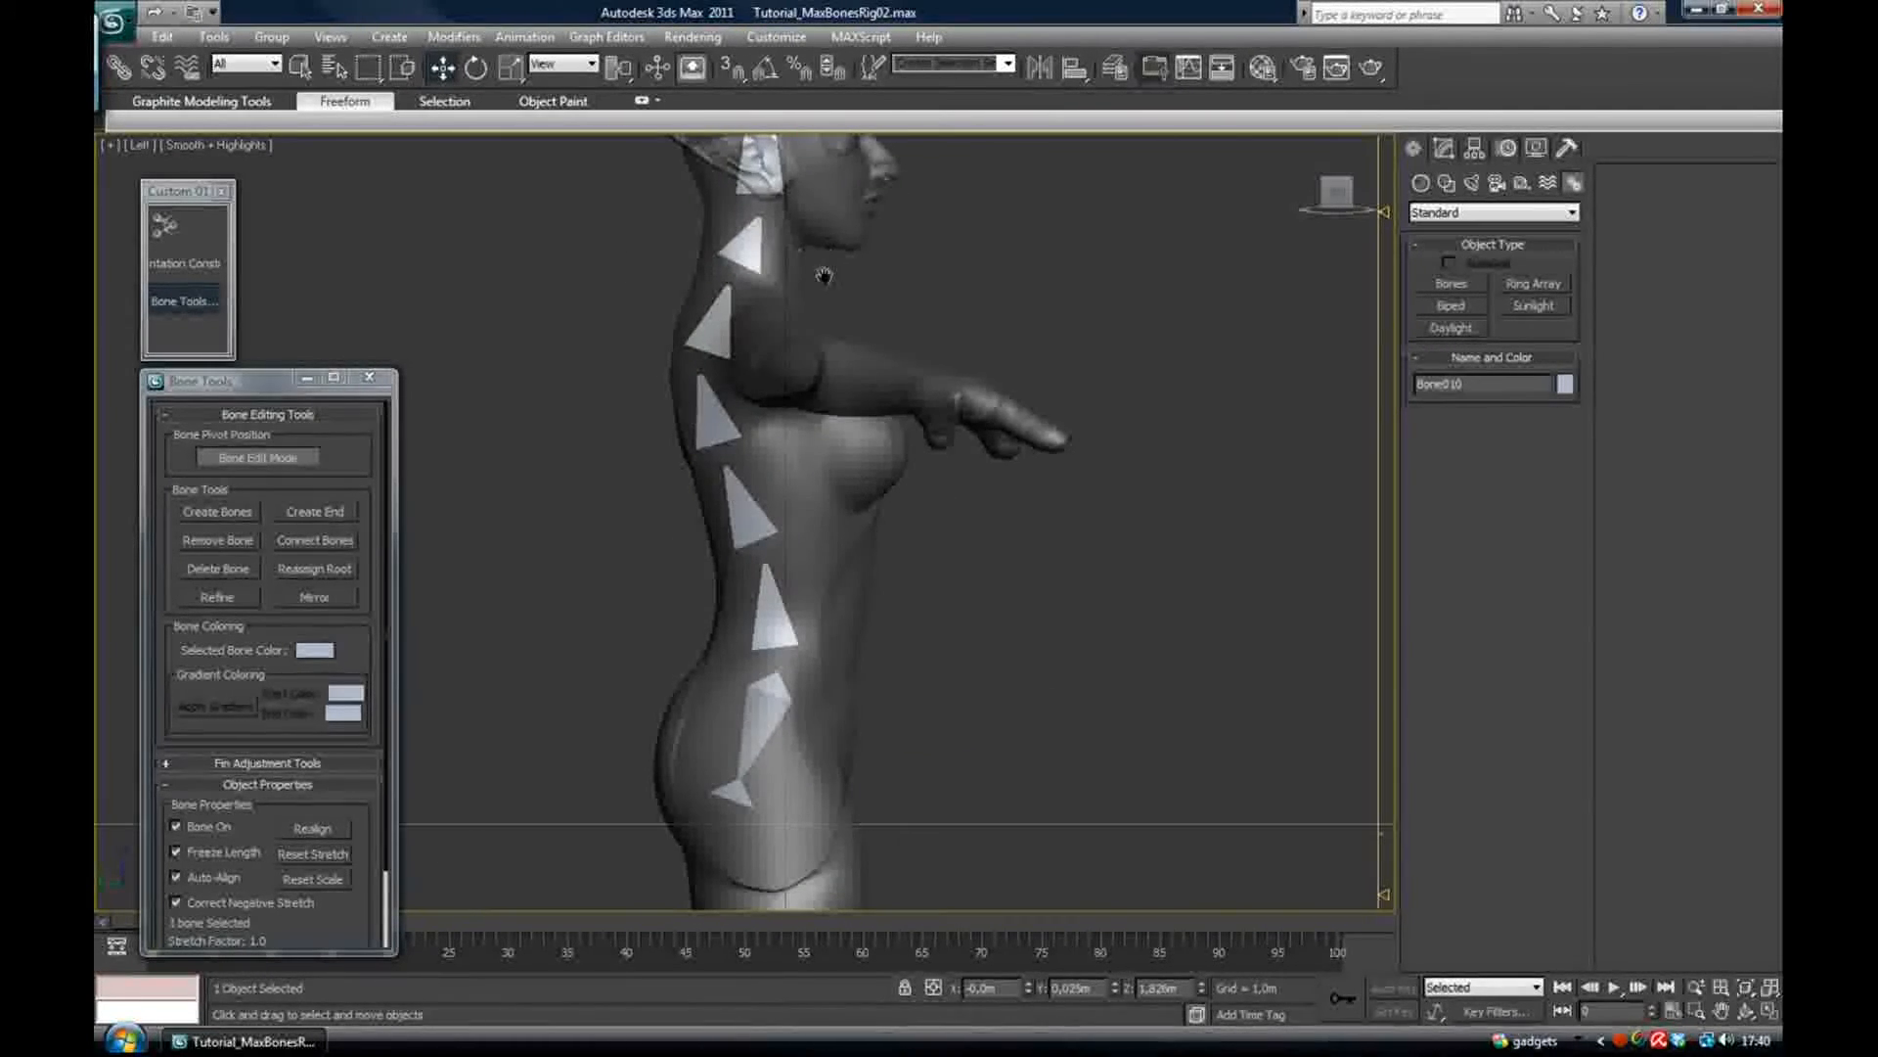
{"action": "middle_click_drag", "start_coordinate": [824, 276], "coordinate": [810, 528]}
{"action": "middle_click_drag", "start_coordinate": [894, 636], "coordinate": [886, 423]}
{"action": "scroll", "coordinate": [884, 422], "scroll_direction": "down", "scroll_amount": 2}
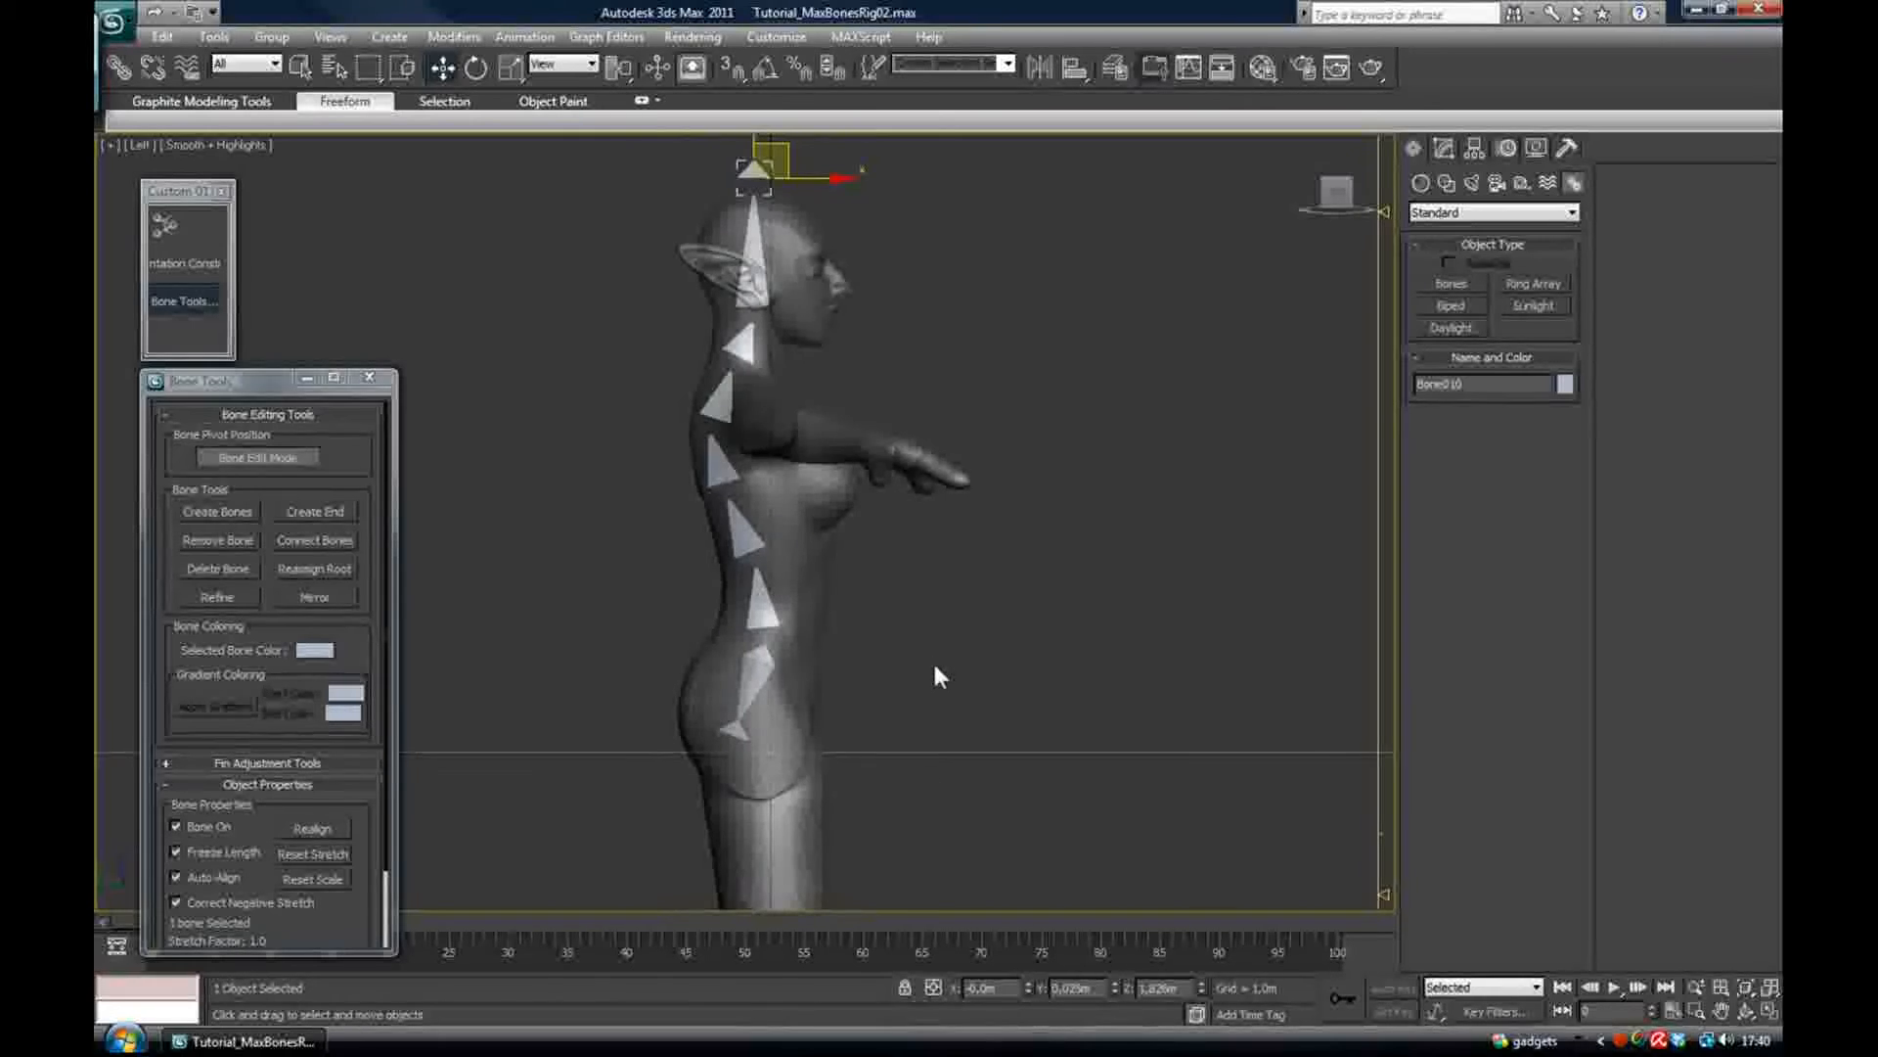
{"action": "key", "text": "p"}
{"action": "scroll", "coordinate": [923, 684], "scroll_direction": "down", "scroll_amount": 3}
{"action": "middle_click_drag", "start_coordinate": [919, 643], "coordinate": [838, 545], "text": "alt"}
{"action": "scroll", "coordinate": [901, 654], "scroll_direction": "down", "scroll_amount": 3}
{"action": "scroll", "coordinate": [905, 665], "scroll_direction": "down", "scroll_amount": 2}
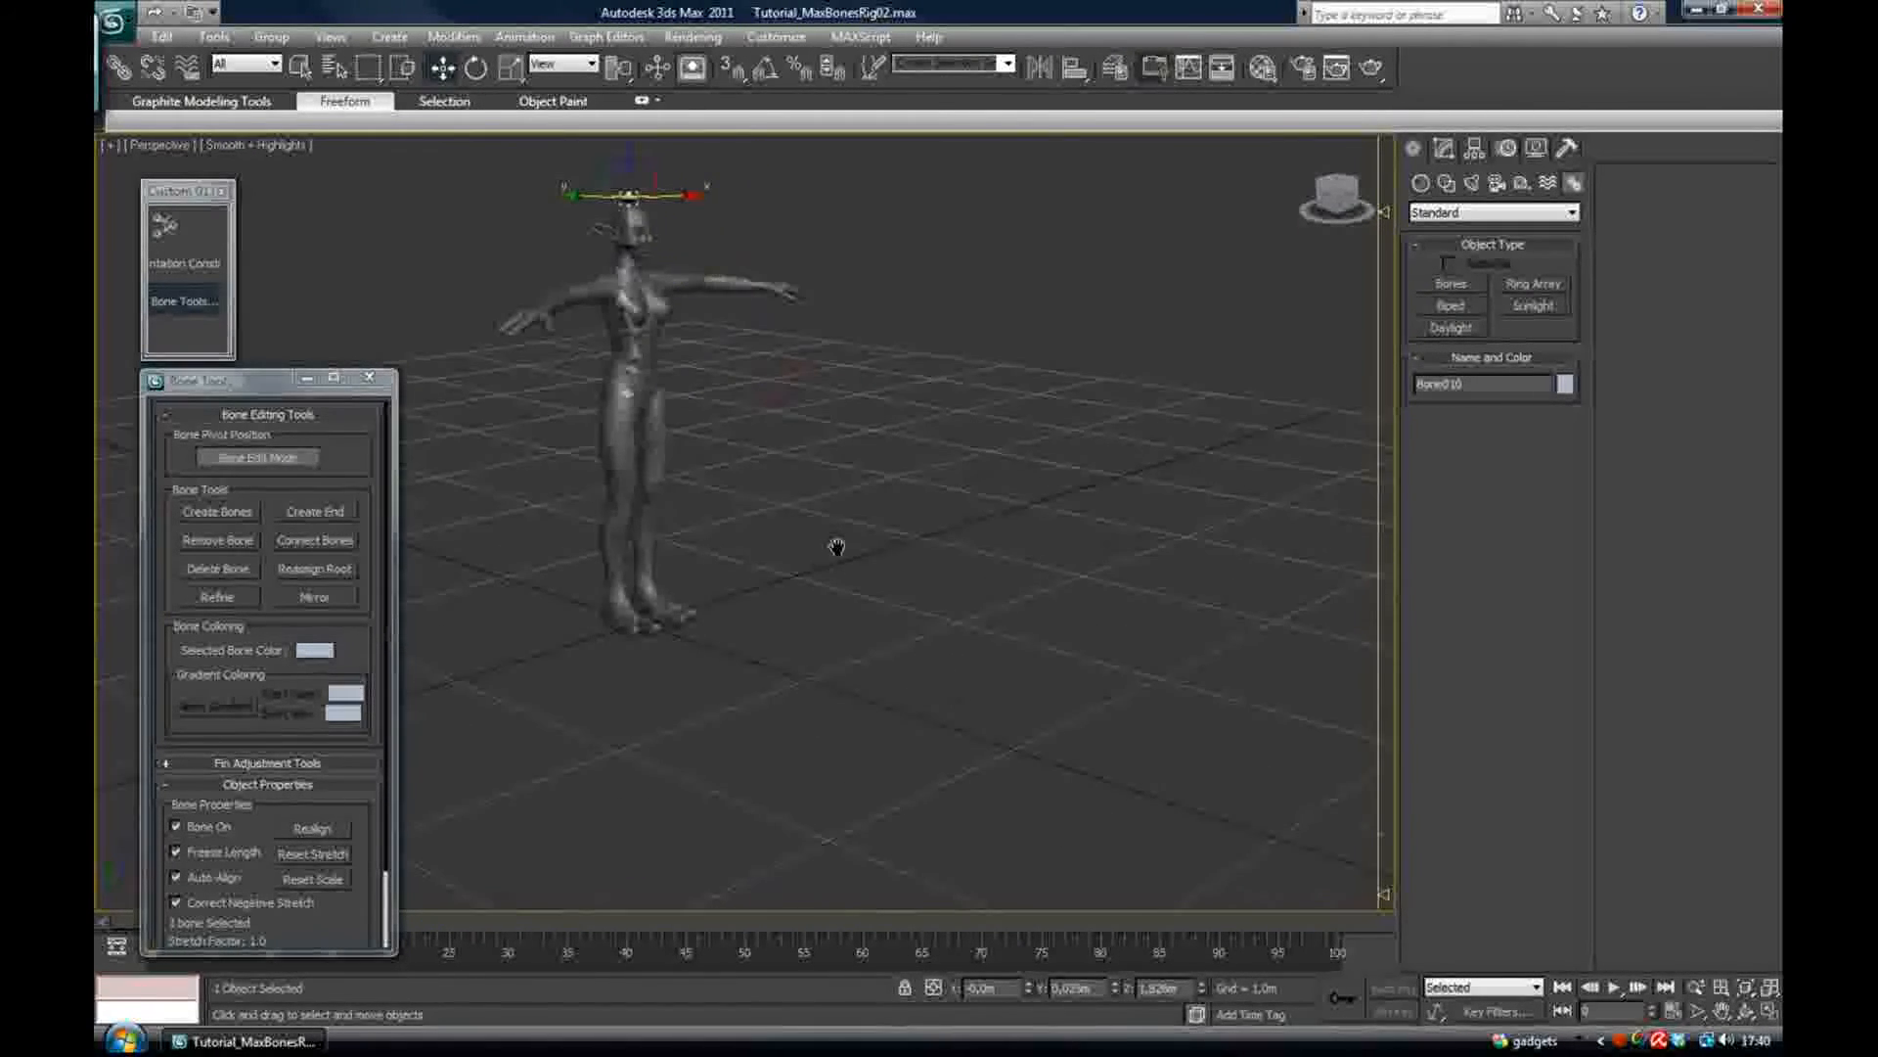
Unhide the Ref_Controllers layer to bring the reference control shapes into the scene
{"action": "left_click", "coordinate": [1117, 69]}
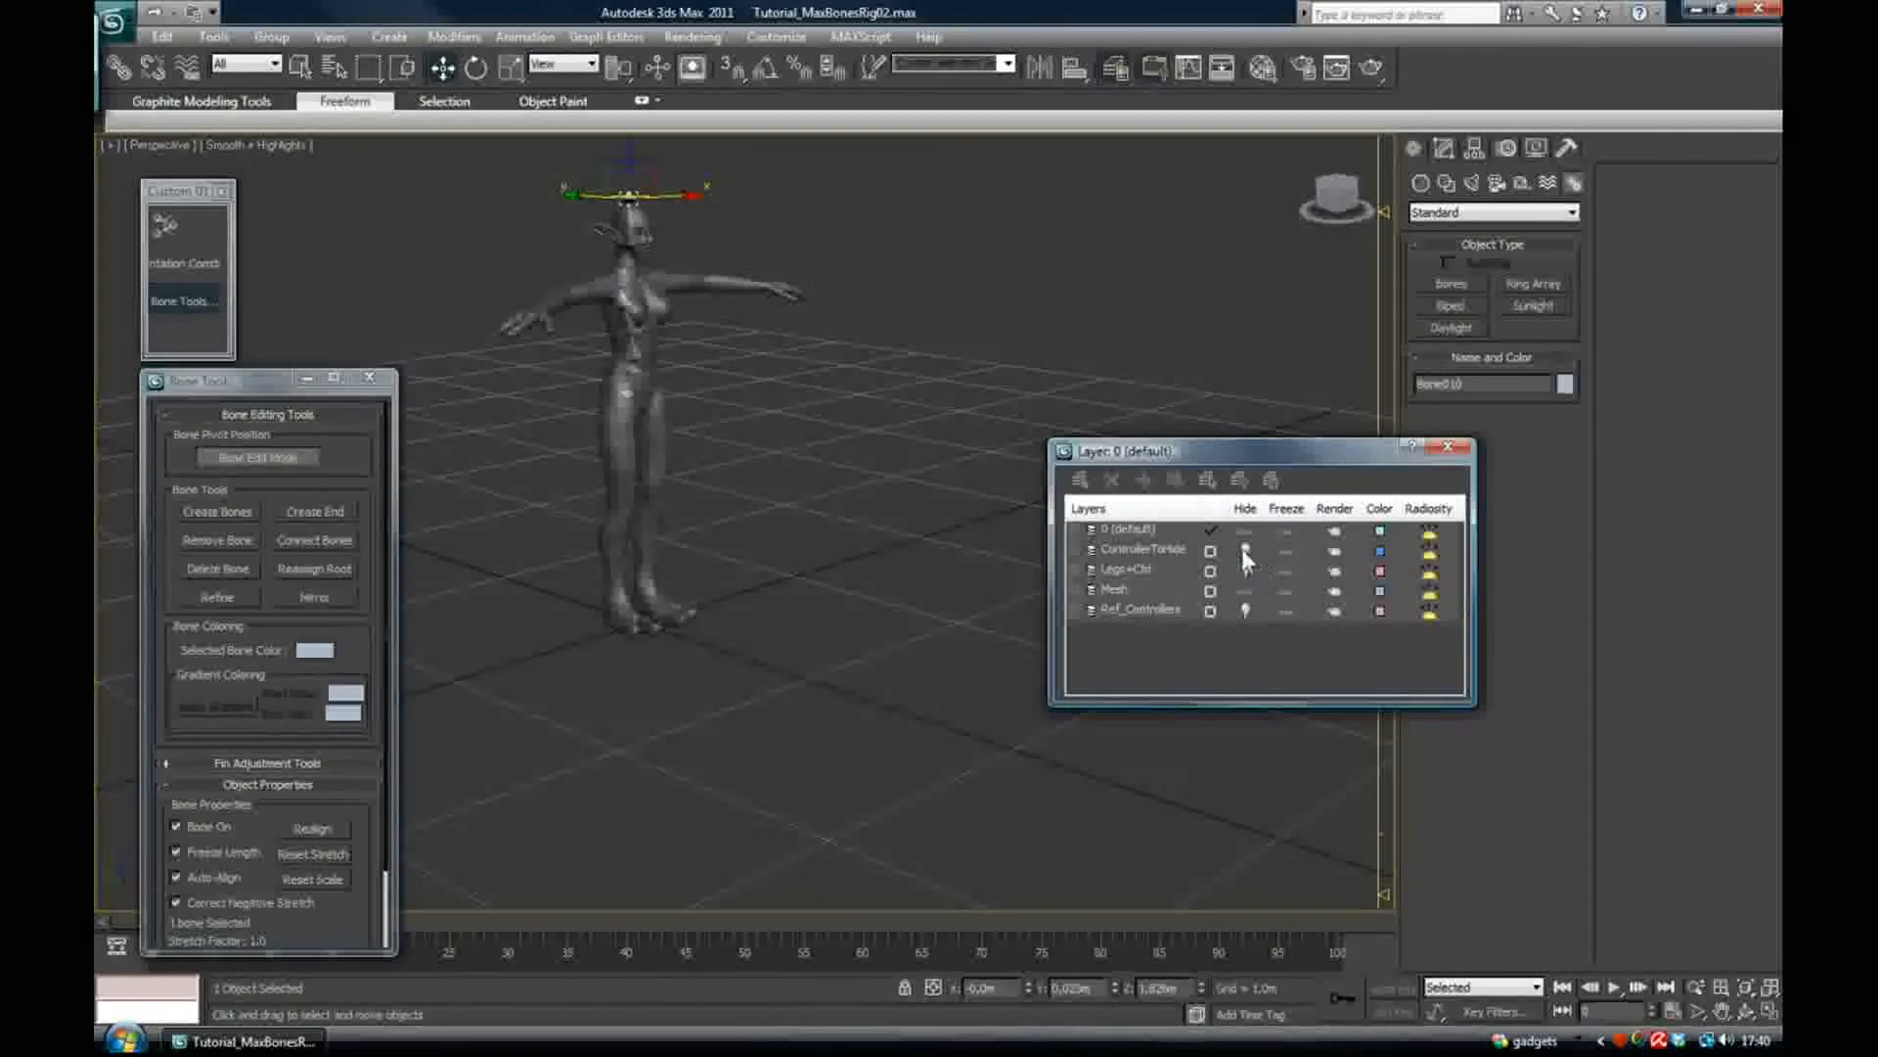
{"action": "left_click", "coordinate": [1245, 613]}
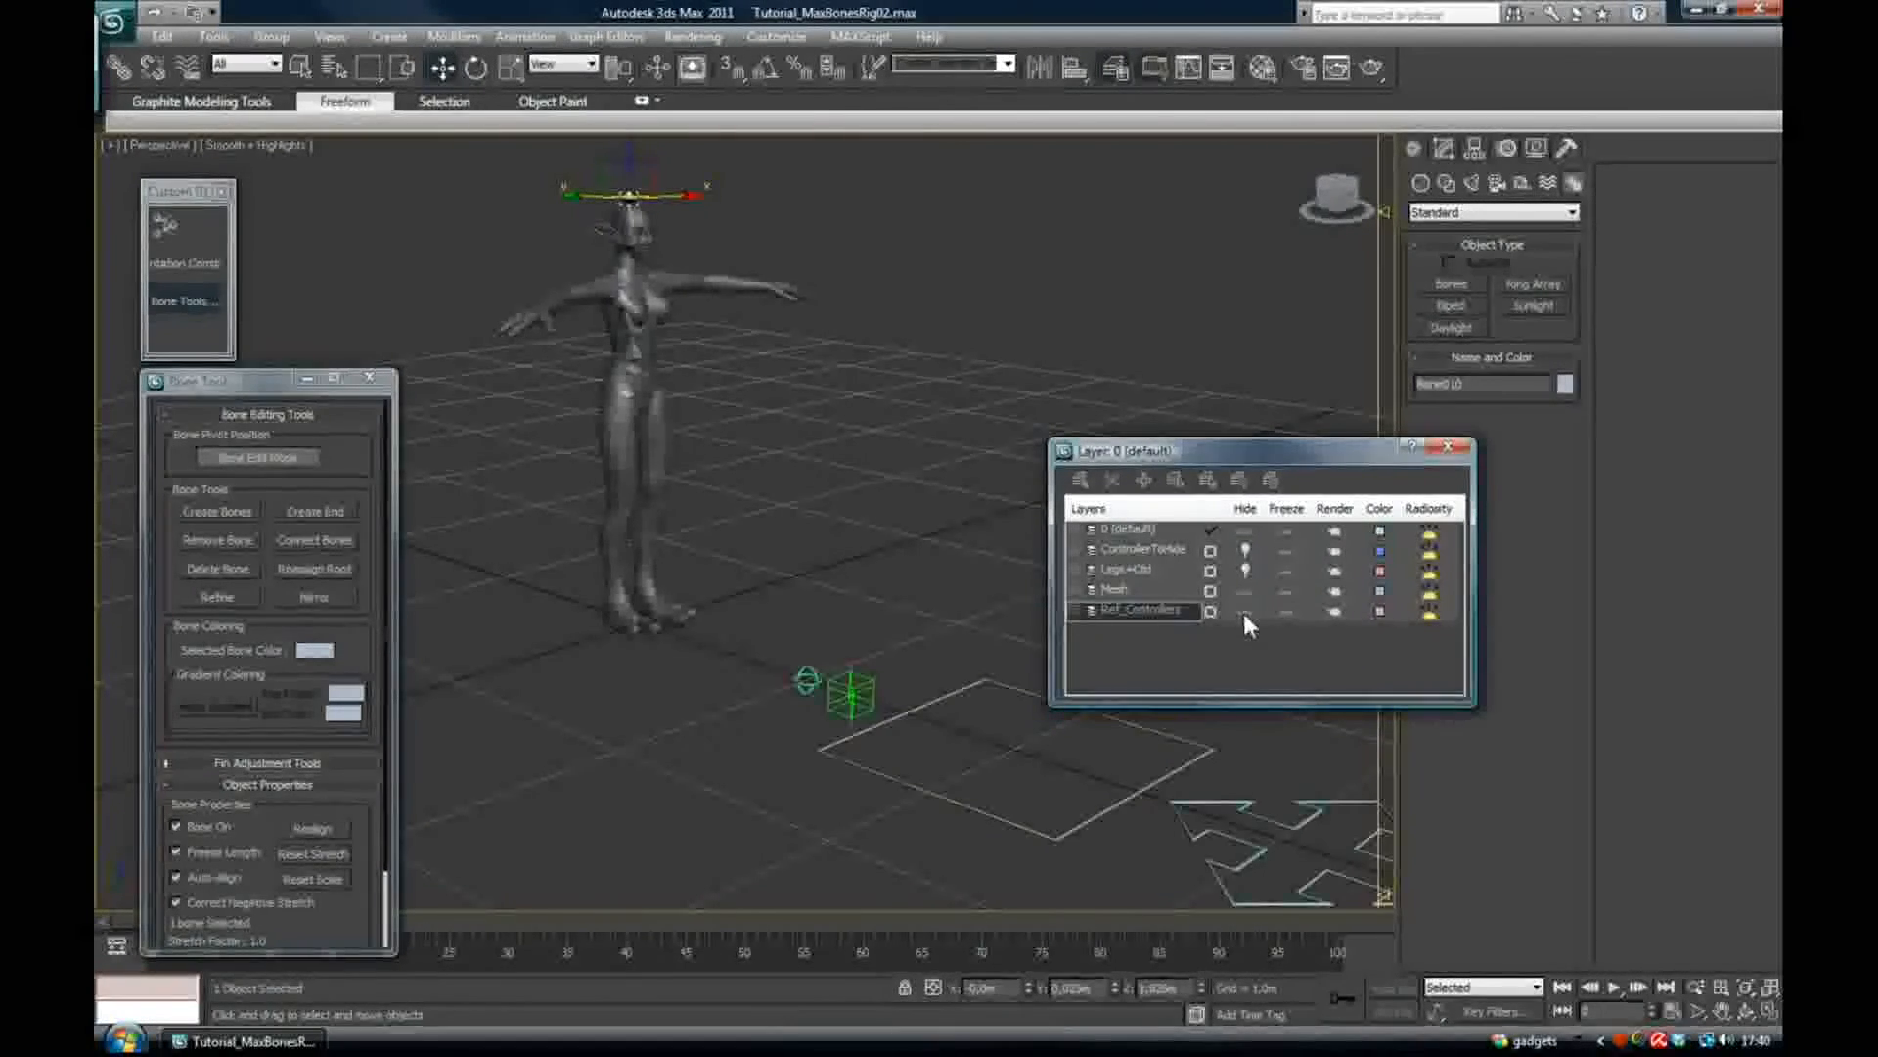
{"action": "left_click", "coordinate": [1448, 448]}
{"action": "middle_click_drag", "start_coordinate": [963, 773], "coordinate": [904, 689]}
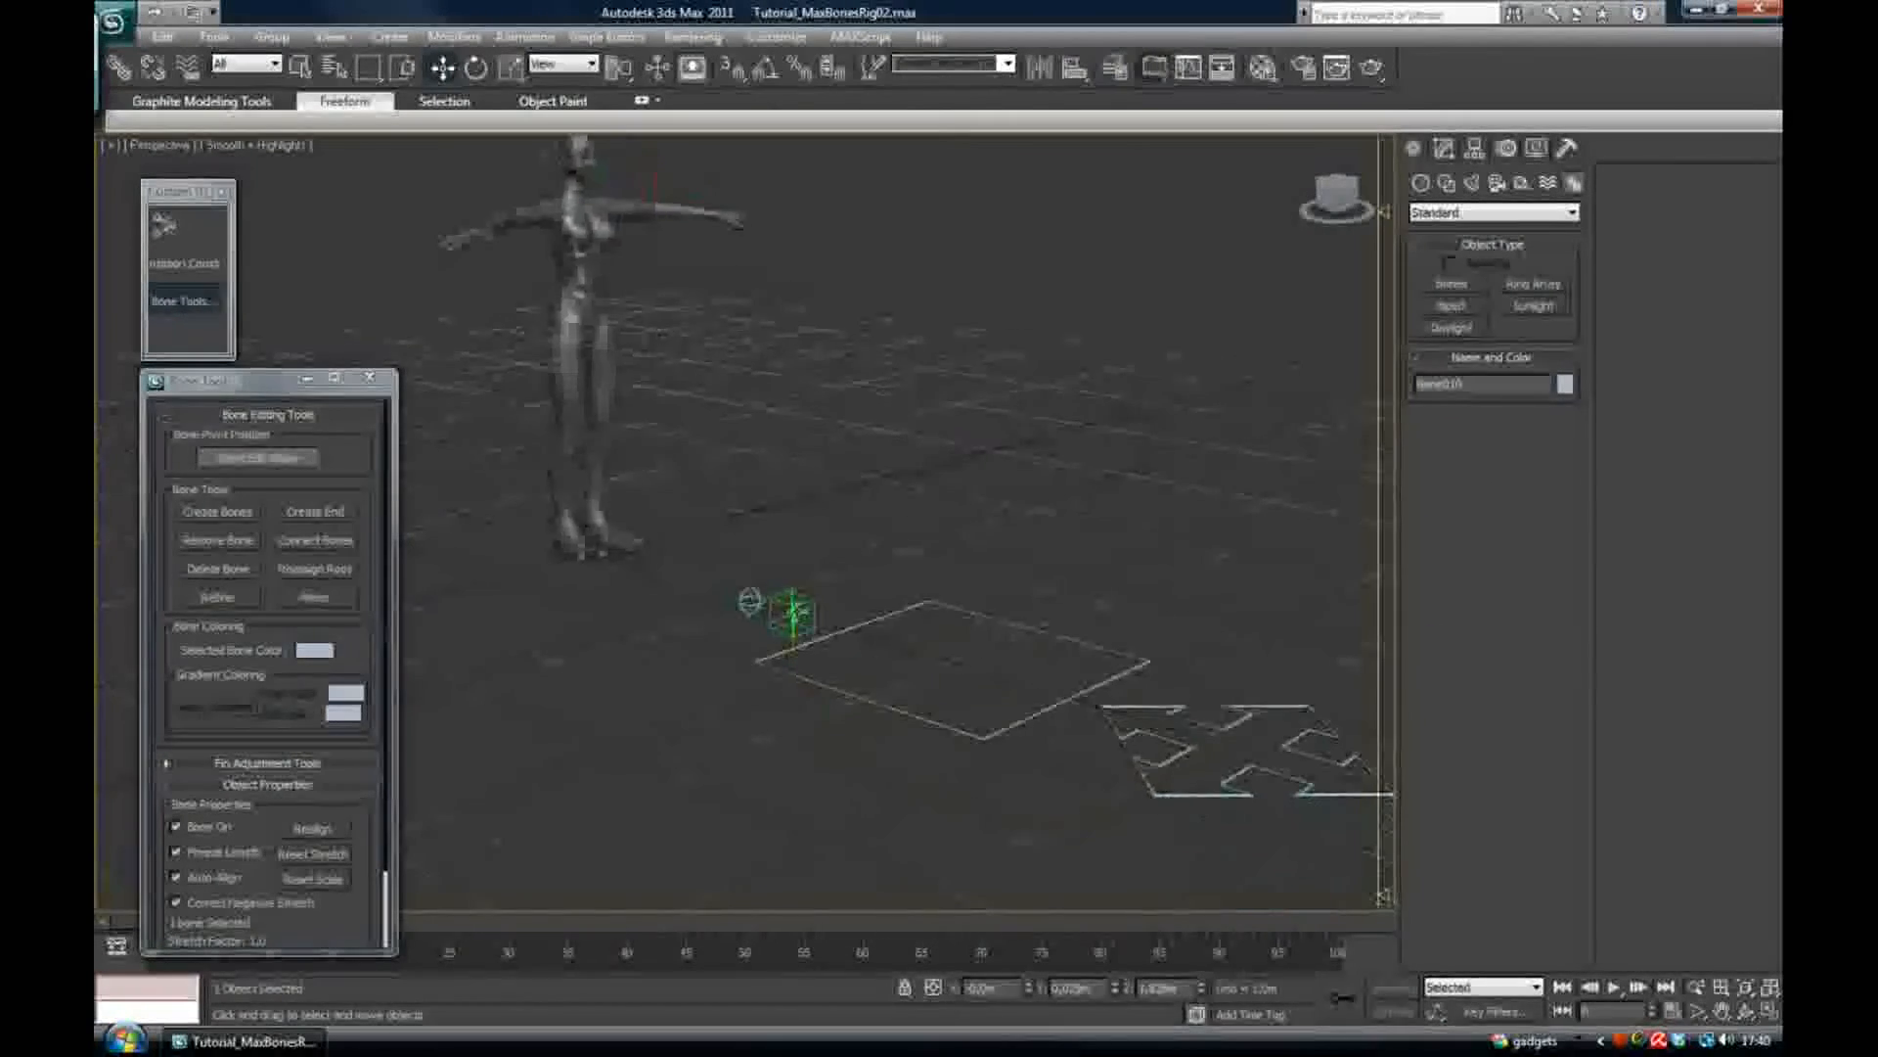
Try moving the green box helper up off the ground, and undo the move
{"action": "left_click", "coordinate": [799, 616]}
{"action": "middle_click_drag", "start_coordinate": [888, 589], "coordinate": [888, 629]}
{"action": "scroll", "coordinate": [872, 638], "scroll_direction": "up", "scroll_amount": 3}
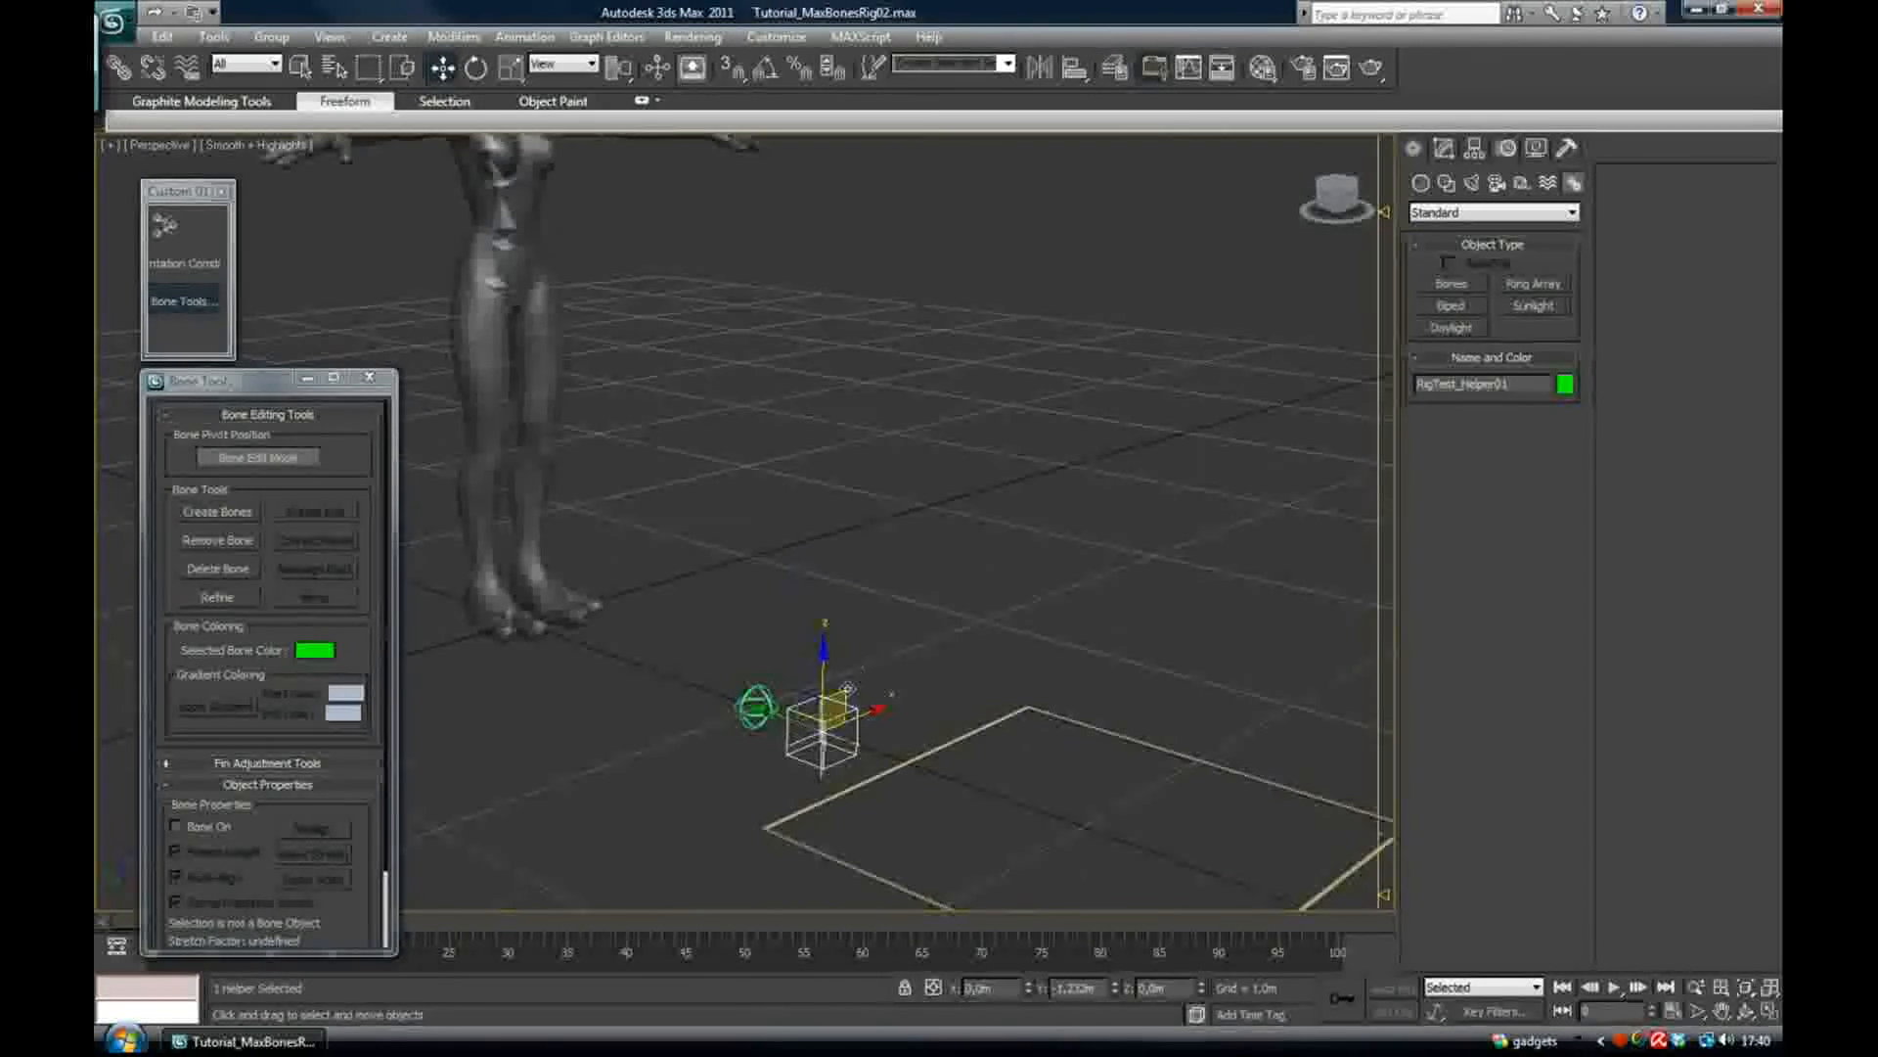
{"action": "left_click_drag", "start_coordinate": [847, 688], "coordinate": [947, 470]}
{"action": "key", "text": "ctrl+z"}
Try moving the four-arrow root control to different places, and restore its original position
{"action": "middle_click_drag", "start_coordinate": [1165, 804], "coordinate": [731, 485]}
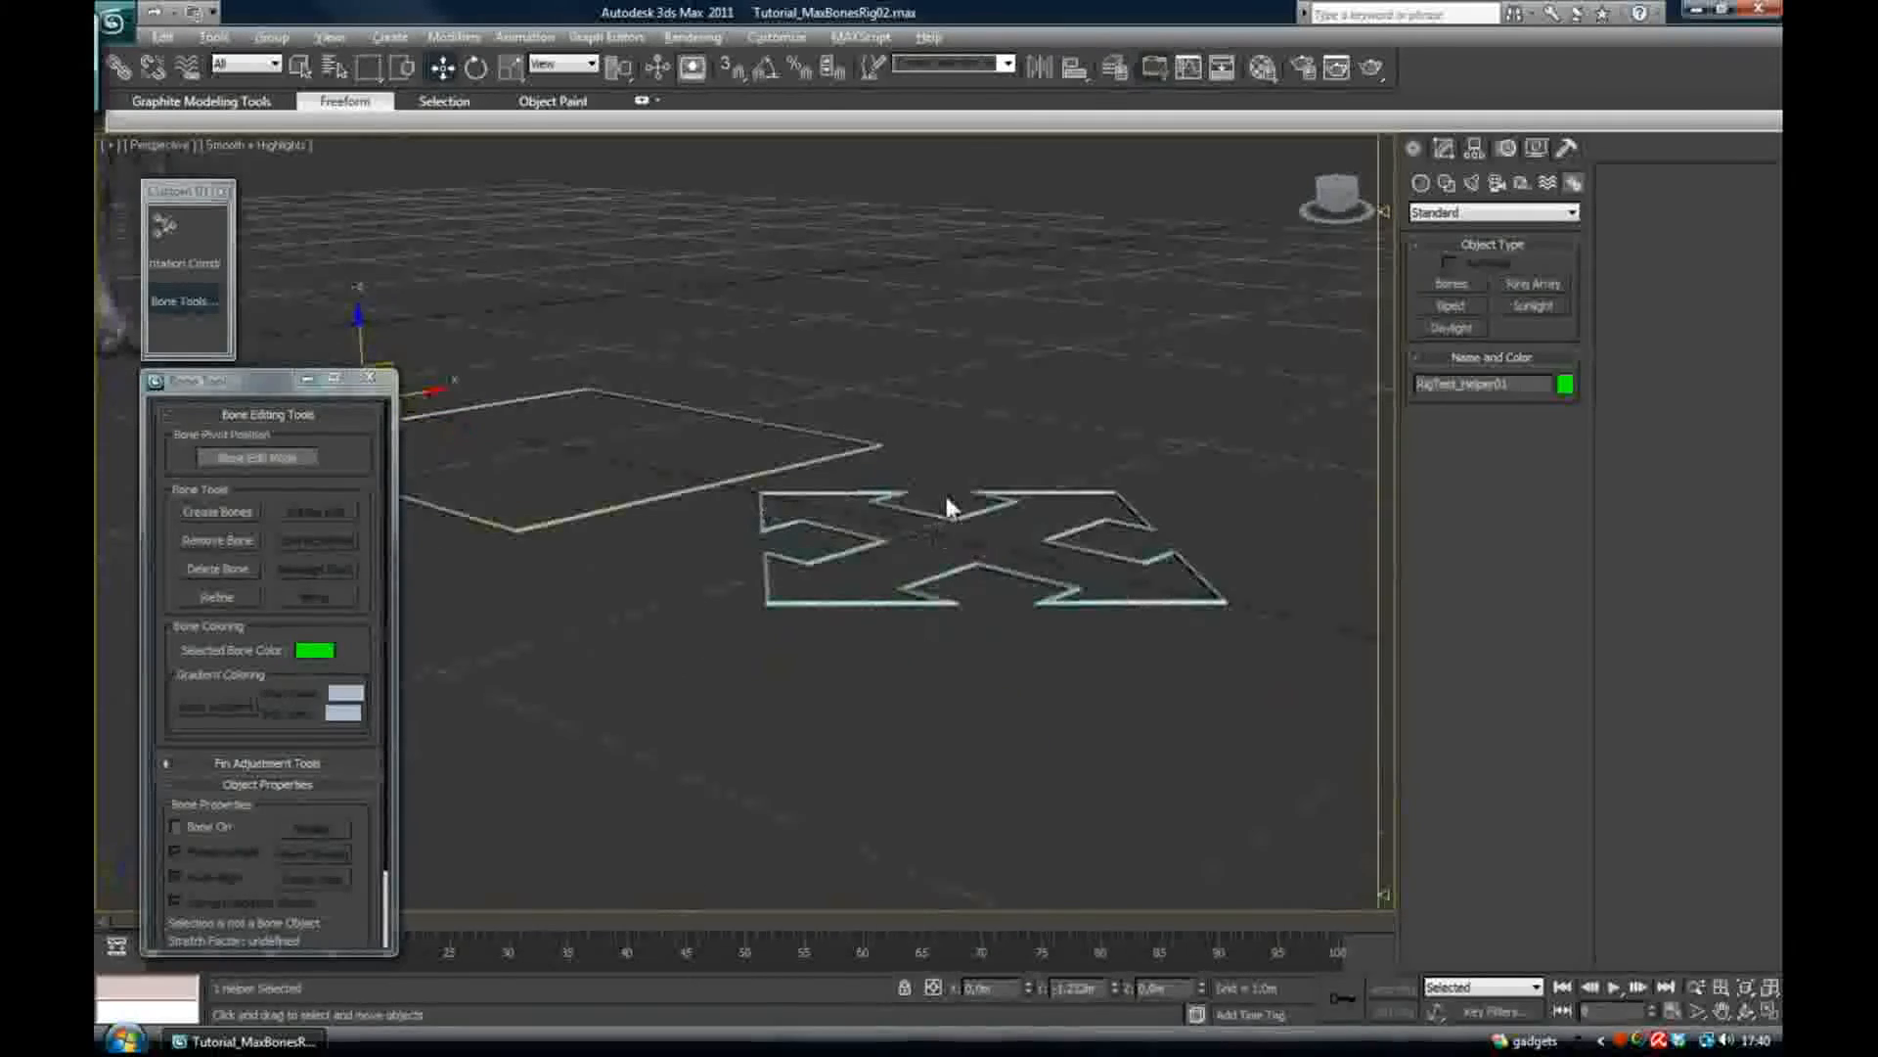
{"action": "middle_click_drag", "start_coordinate": [946, 501], "coordinate": [914, 693], "text": "alt"}
{"action": "left_click_drag", "start_coordinate": [932, 649], "coordinate": [645, 486]}
{"action": "key", "text": "ctrl+z"}
{"action": "middle_click_drag", "start_coordinate": [914, 616], "coordinate": [1182, 648], "text": "alt"}
{"action": "middle_click_drag", "start_coordinate": [1048, 614], "coordinate": [857, 523], "text": "alt"}
{"action": "left_click_drag", "start_coordinate": [937, 624], "coordinate": [1045, 529]}
{"action": "right_click", "coordinate": [1045, 529]}
{"action": "middle_click_drag", "start_coordinate": [509, 269], "coordinate": [1218, 624]}
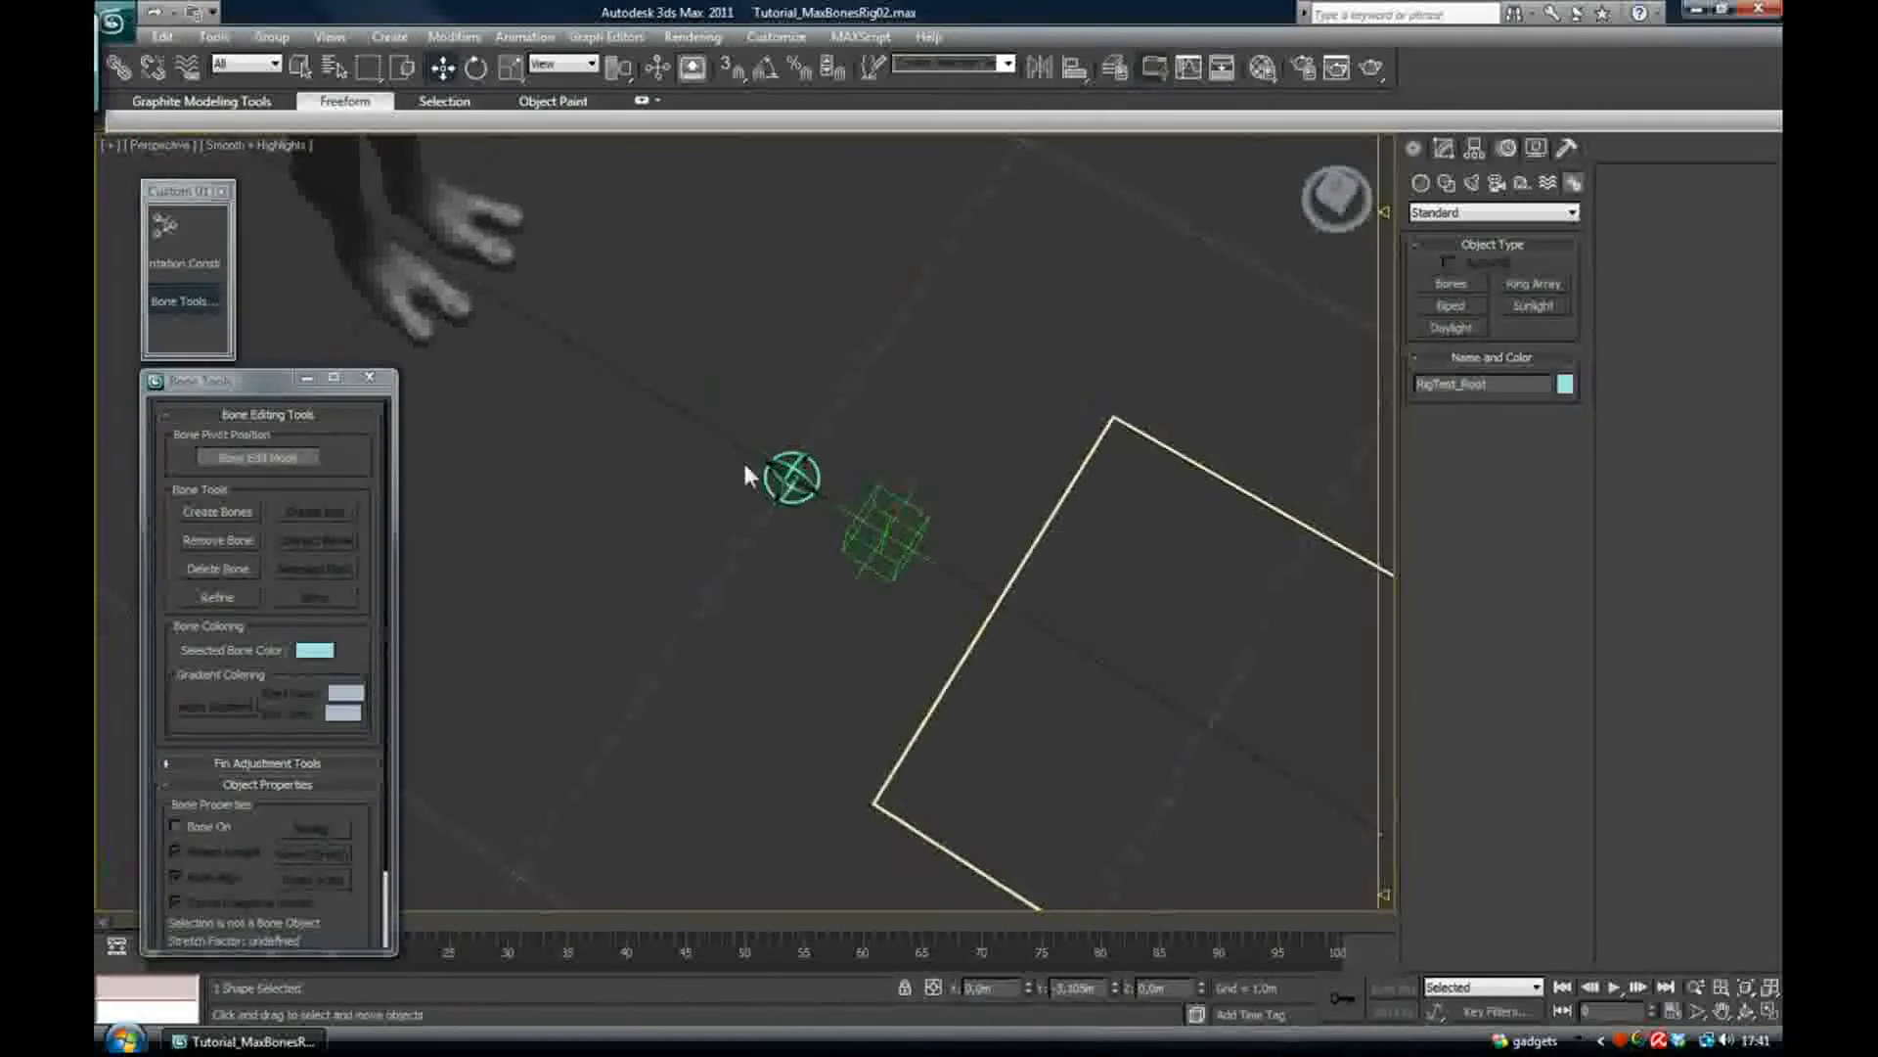
Try rotating the green spherical spine rotation control about its local axes, and cancel the rotations
{"action": "scroll", "coordinate": [802, 481], "scroll_direction": "up", "scroll_amount": 8}
{"action": "middle_click_drag", "start_coordinate": [817, 512], "coordinate": [814, 419], "text": "alt"}
{"action": "key", "text": "e"}
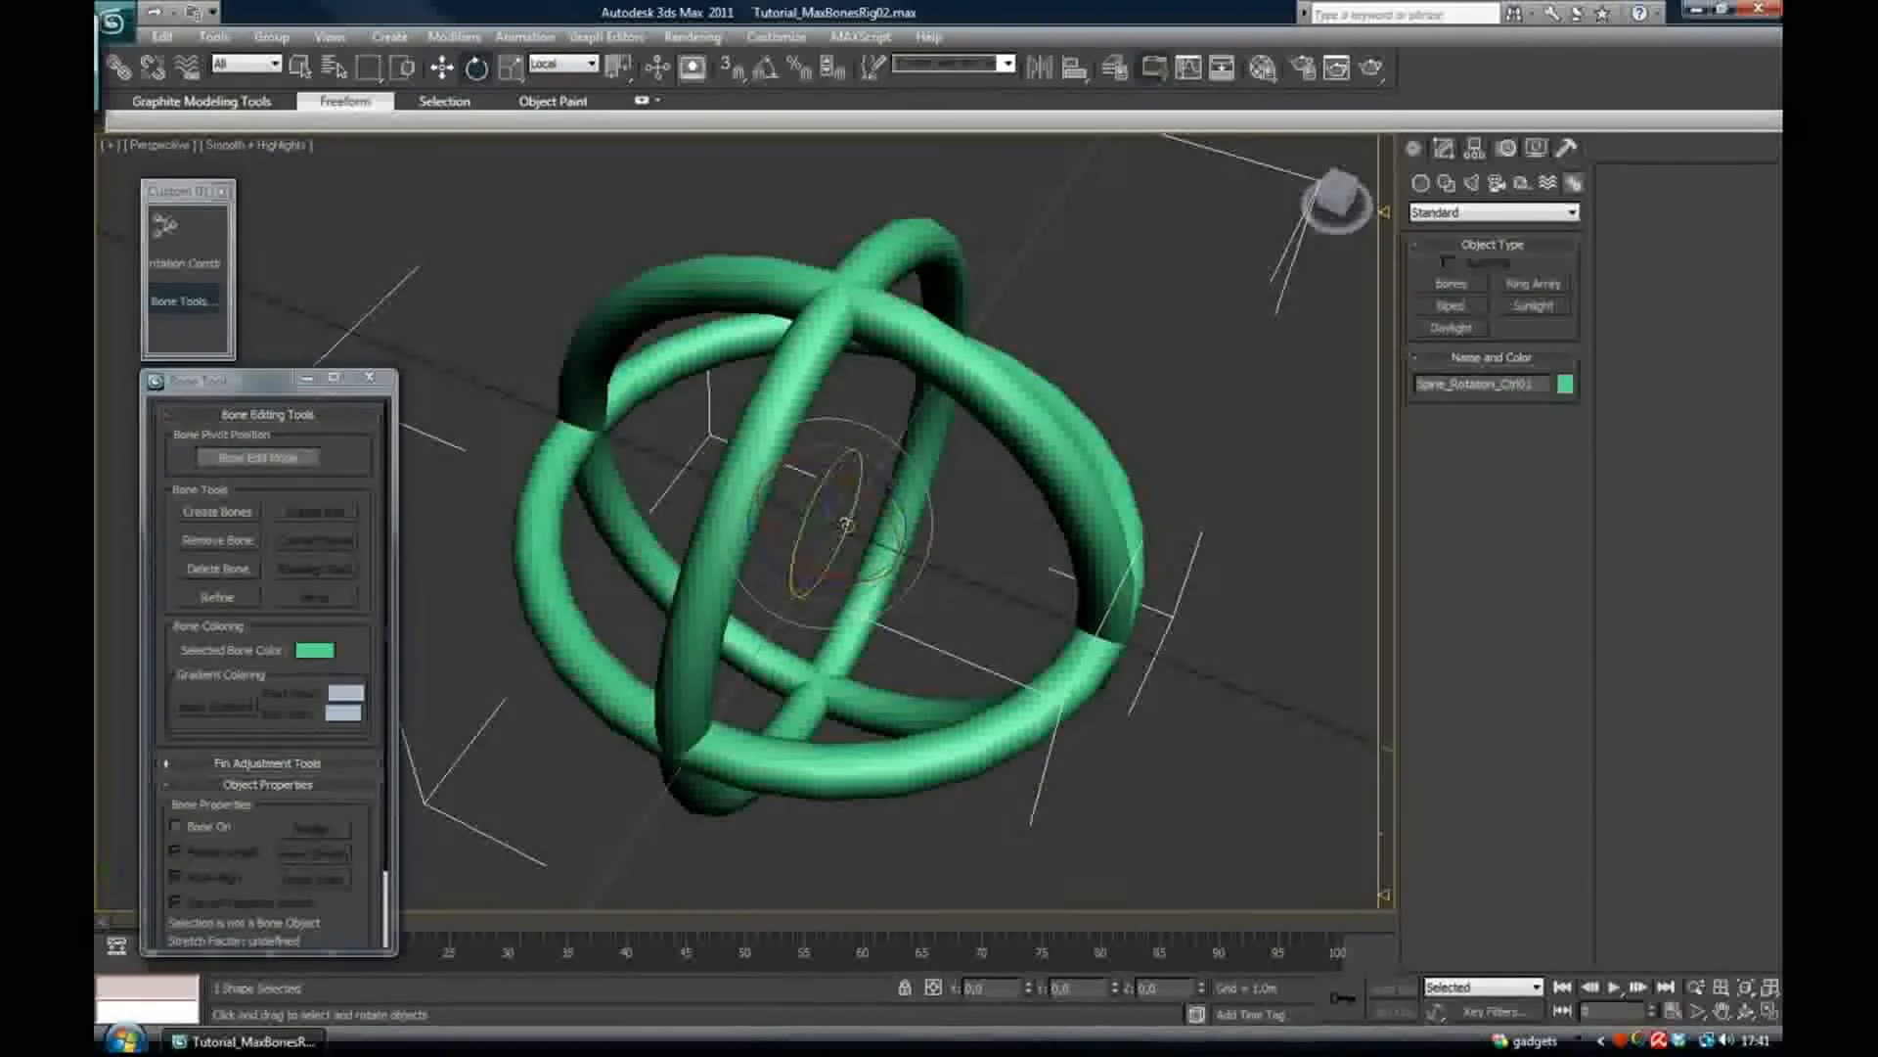
{"action": "left_click_drag", "start_coordinate": [847, 525], "coordinate": [869, 490]}
{"action": "right_click", "coordinate": [870, 490]}
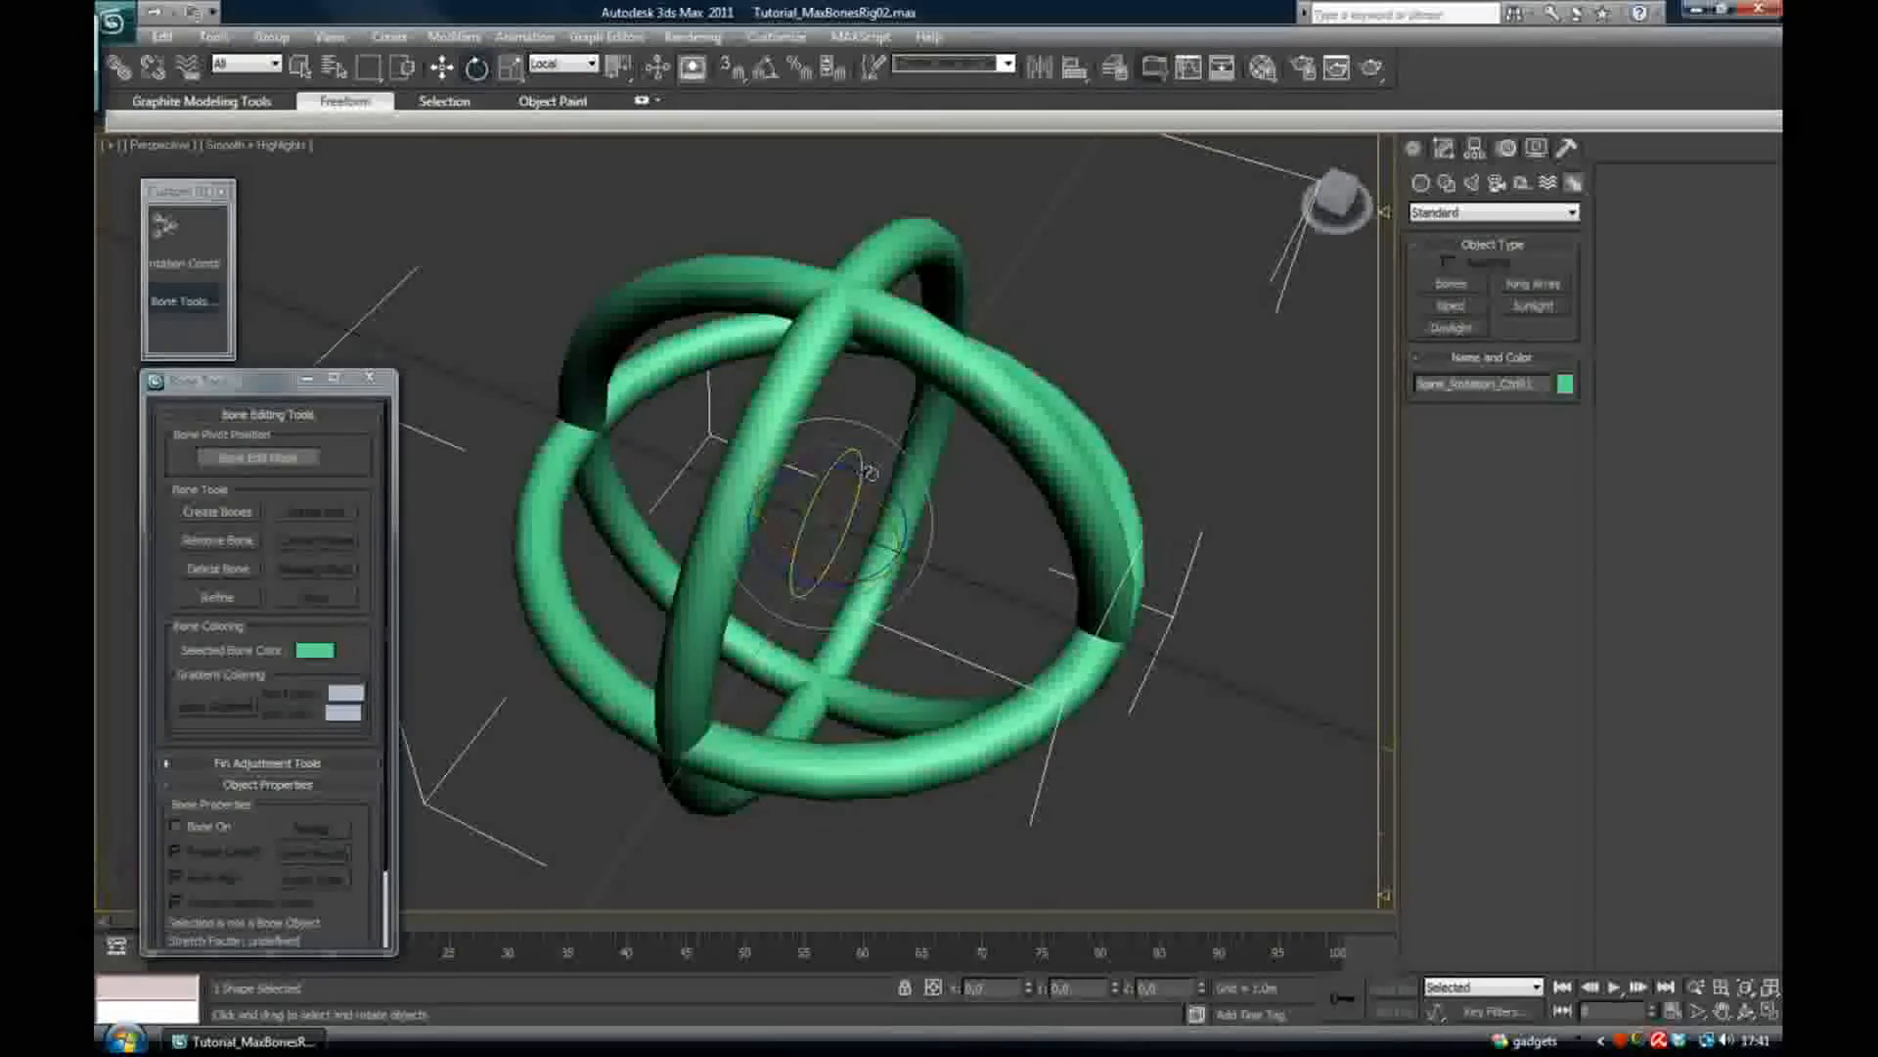
{"action": "middle_click_drag", "start_coordinate": [870, 473], "coordinate": [919, 440], "text": "alt"}
{"action": "left_click_drag", "start_coordinate": [872, 462], "coordinate": [929, 513]}
{"action": "right_click", "coordinate": [862, 489]}
{"action": "right_click", "coordinate": [930, 514]}
{"action": "scroll", "coordinate": [1014, 478], "scroll_direction": "down", "scroll_amount": 15}
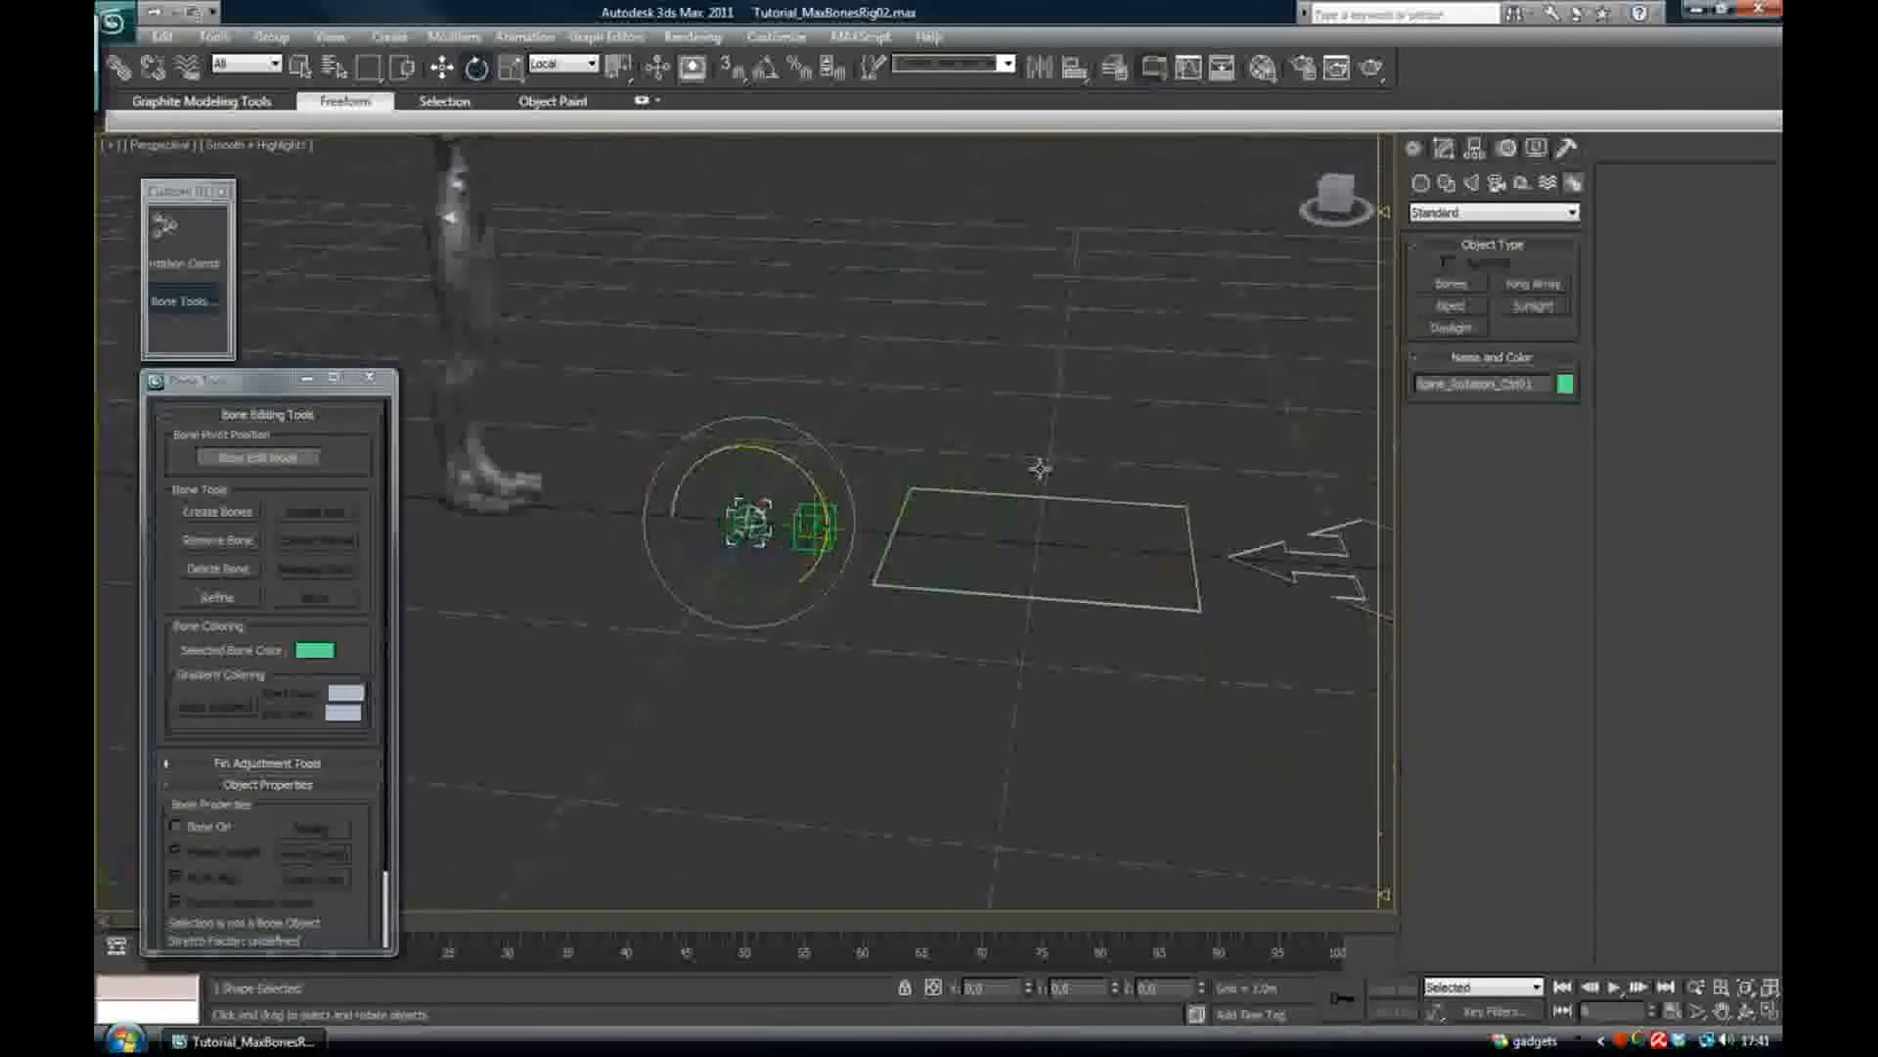
Align the four-arrow root control's pivot point to the pelvis bone's pivot point in X, Y and Z position
{"action": "scroll", "coordinate": [1040, 469], "scroll_direction": "down", "scroll_amount": 10}
{"action": "left_click", "coordinate": [1104, 589]}
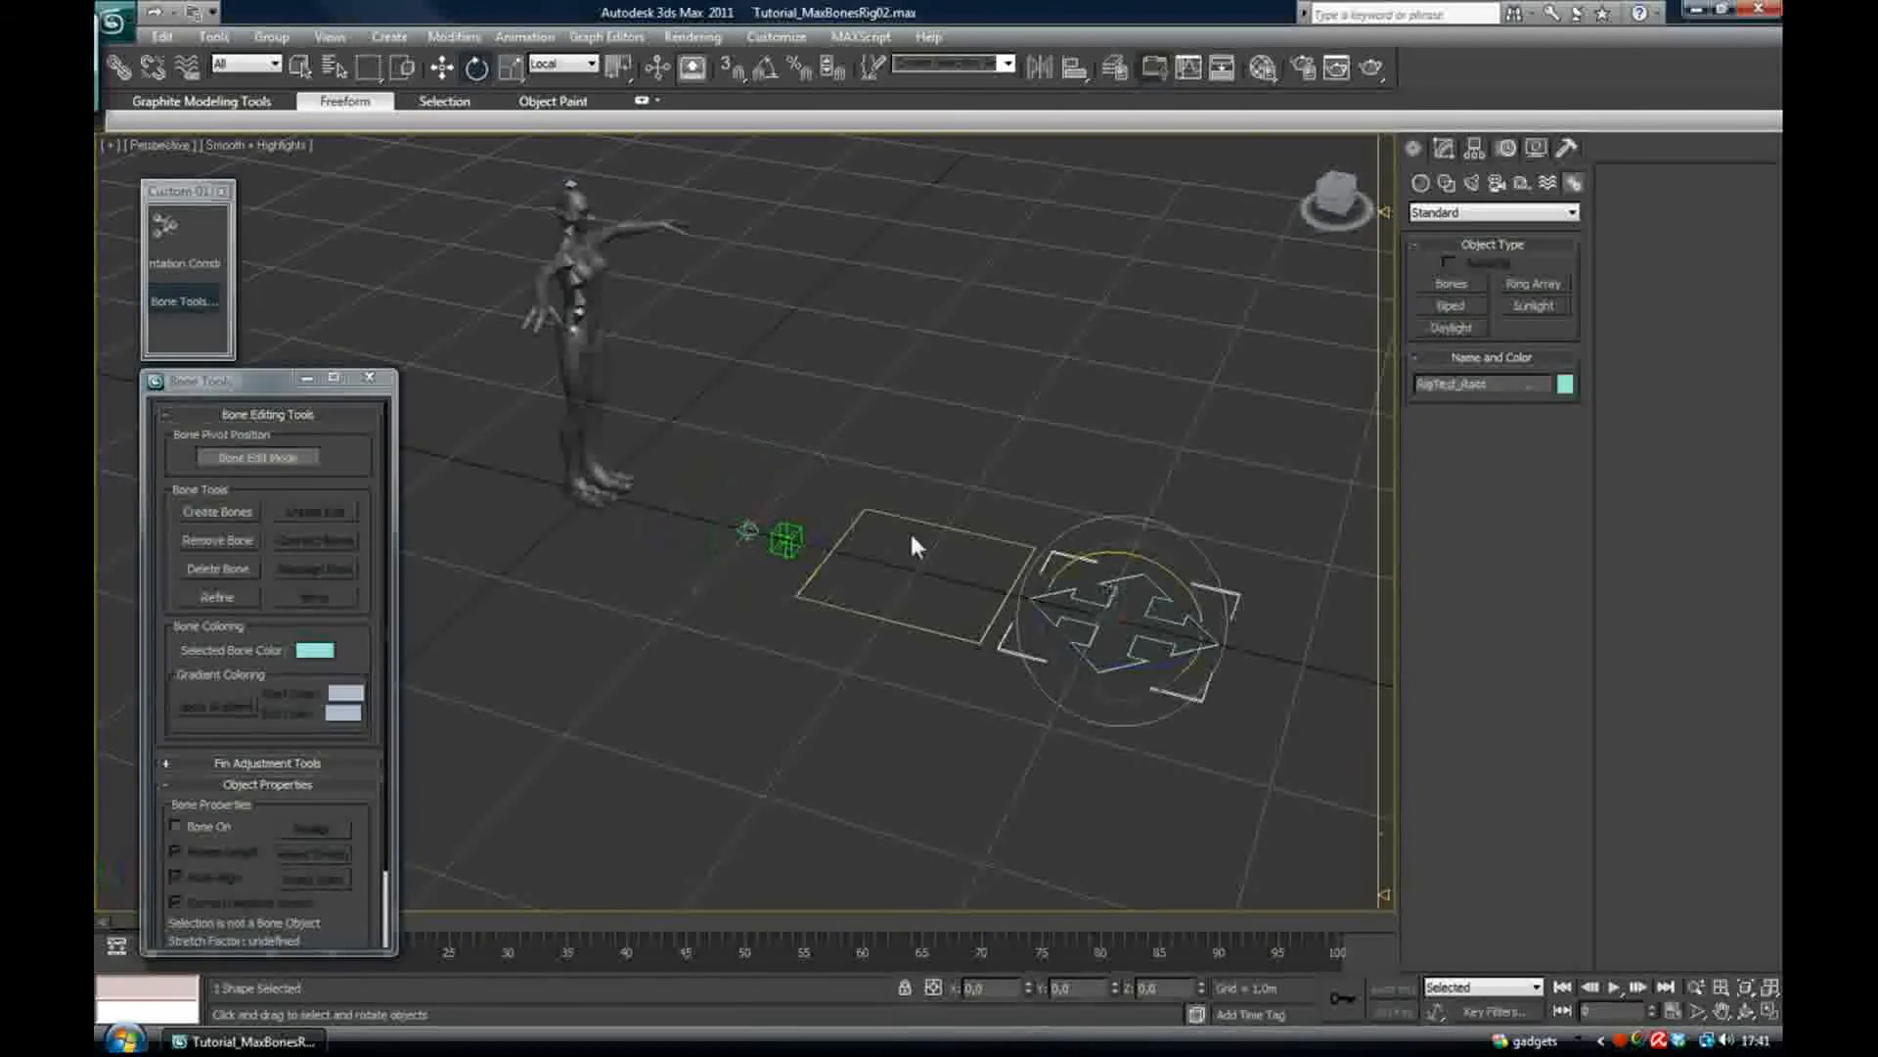
{"action": "middle_click_drag", "start_coordinate": [832, 431], "coordinate": [968, 507]}
{"action": "scroll", "coordinate": [843, 354], "scroll_direction": "up", "scroll_amount": 5}
{"action": "middle_click_drag", "start_coordinate": [749, 357], "coordinate": [851, 525]}
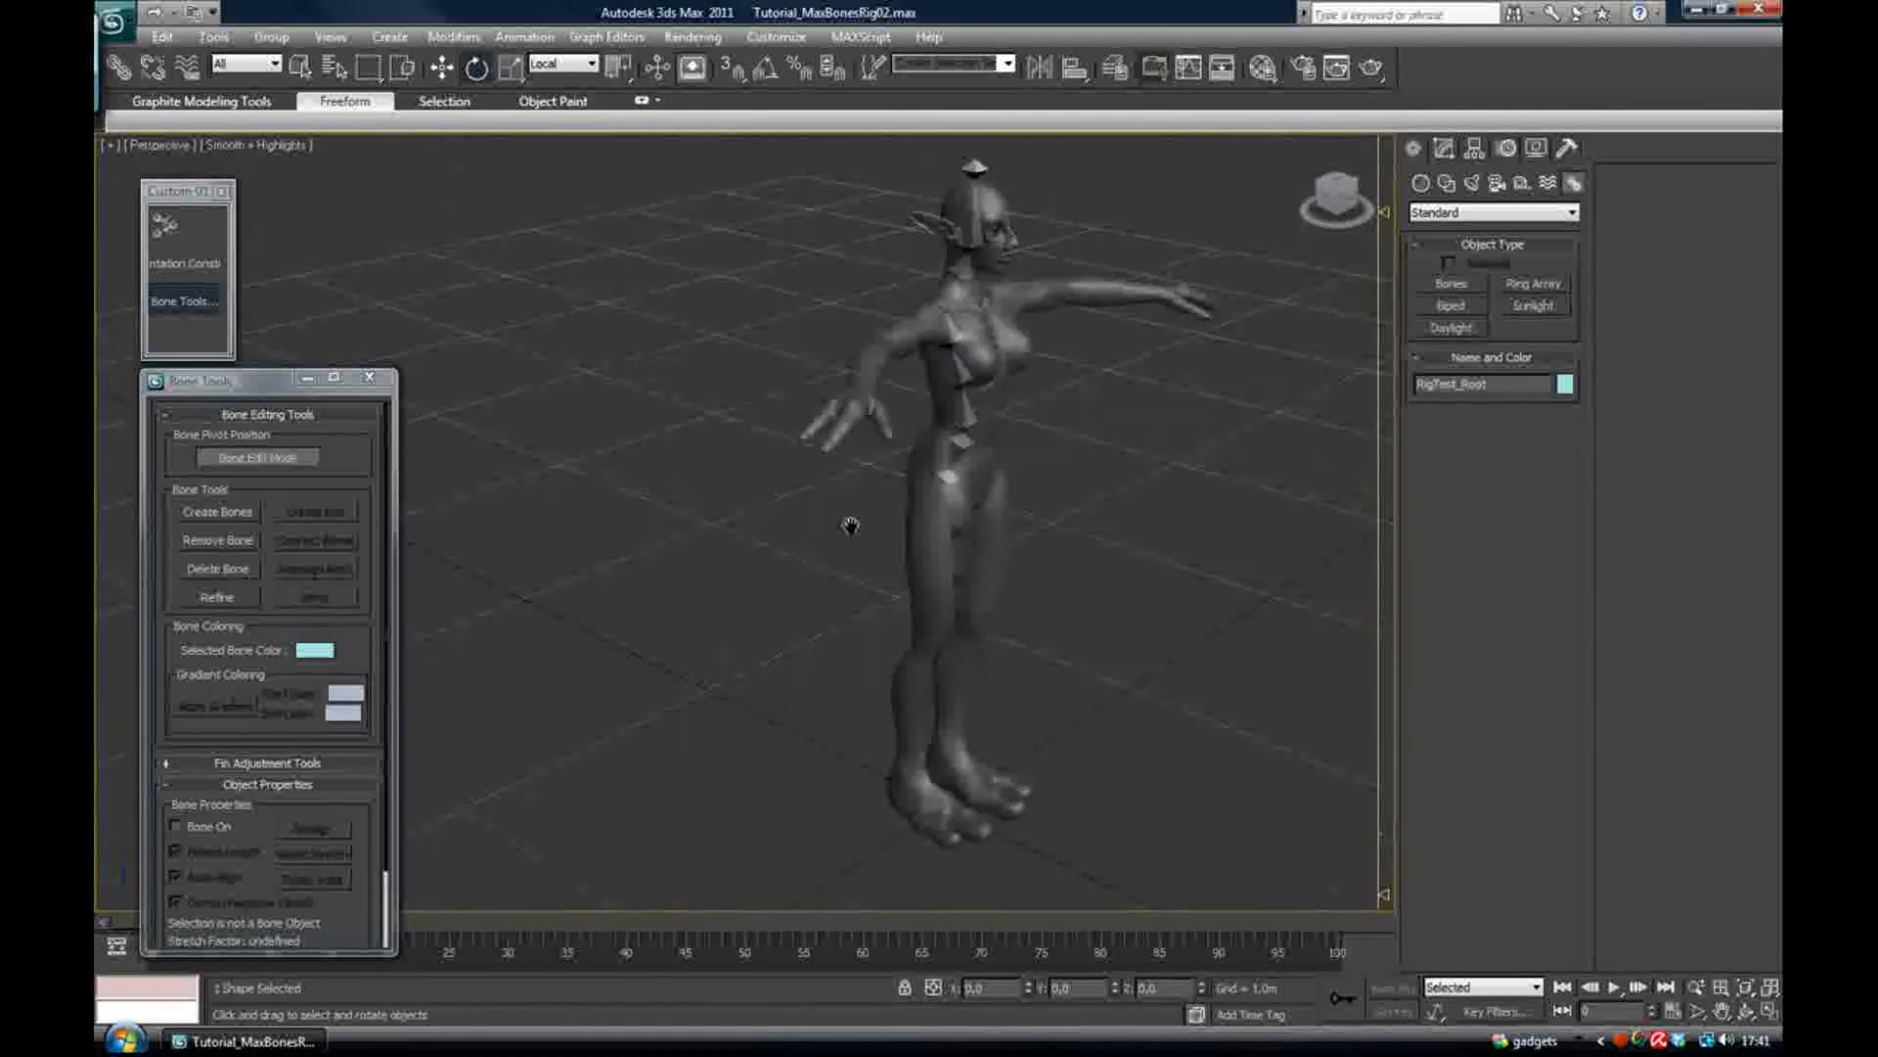
{"action": "scroll", "coordinate": [903, 400], "scroll_direction": "up", "scroll_amount": 8}
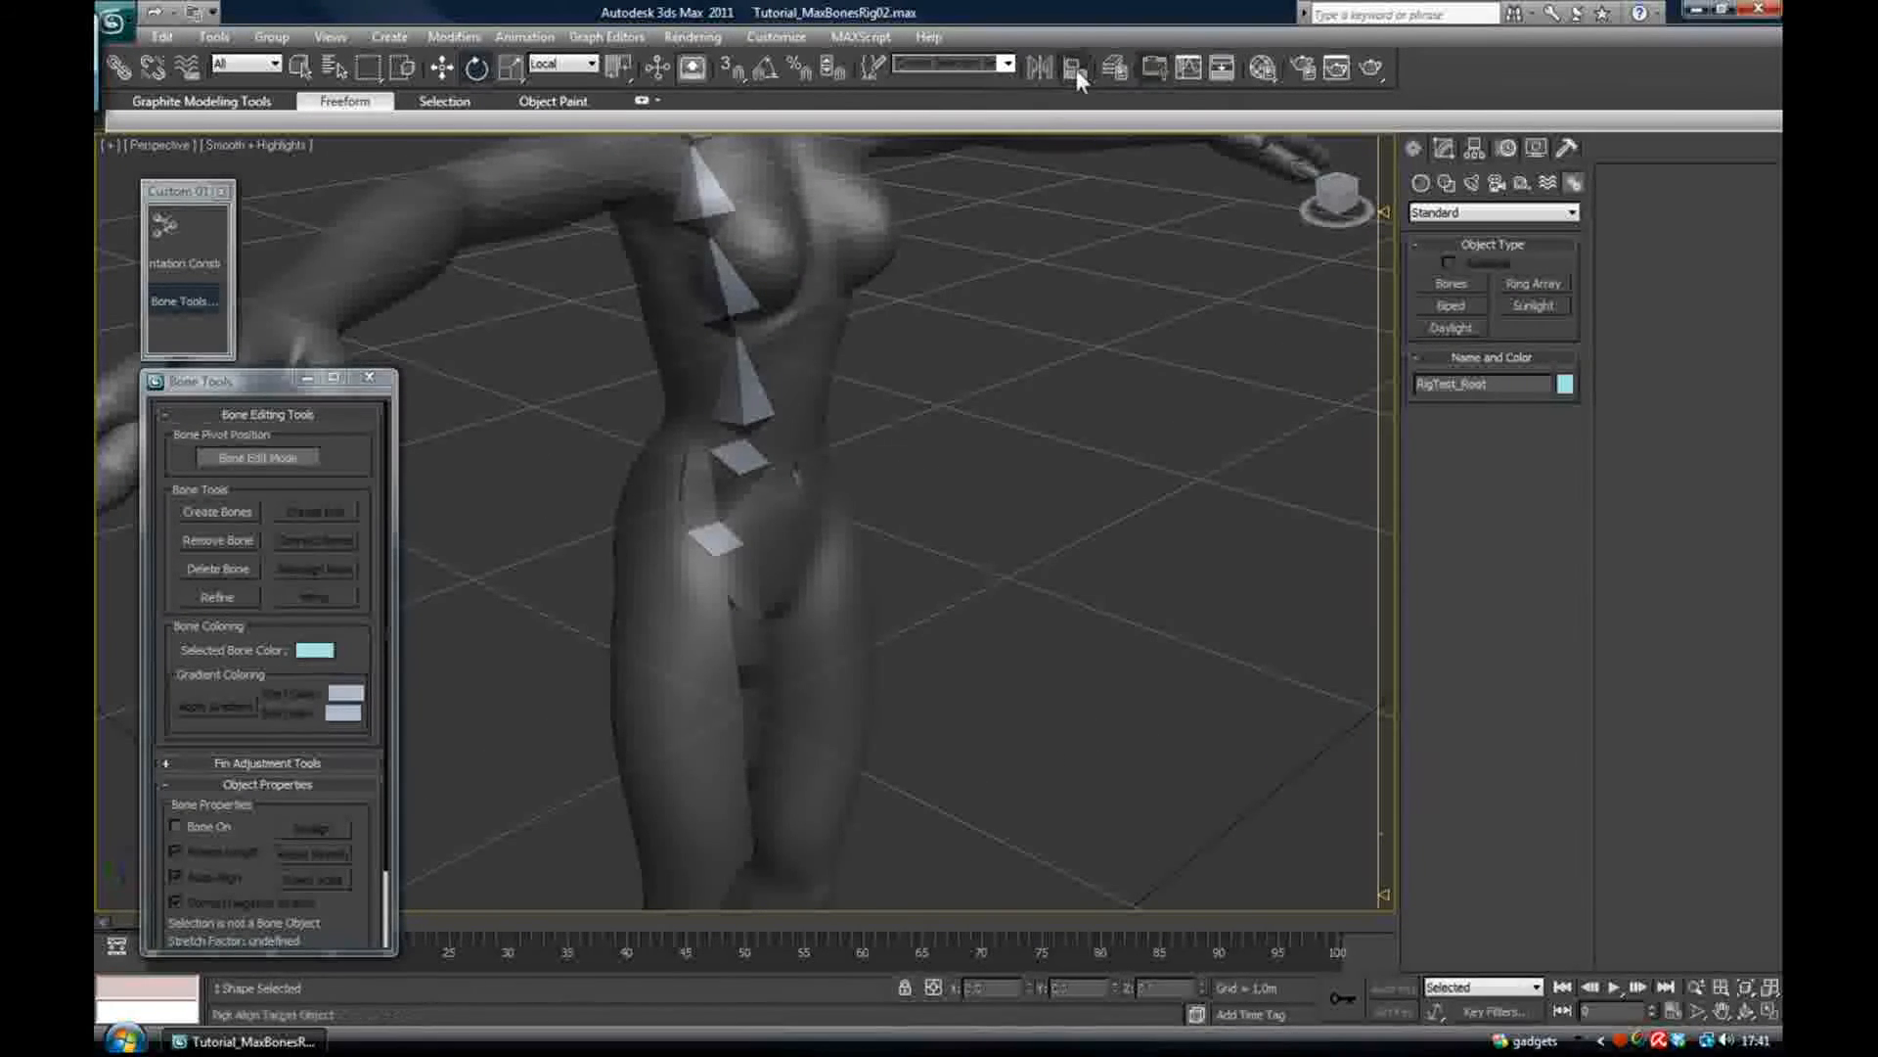
{"action": "left_click", "coordinate": [750, 462]}
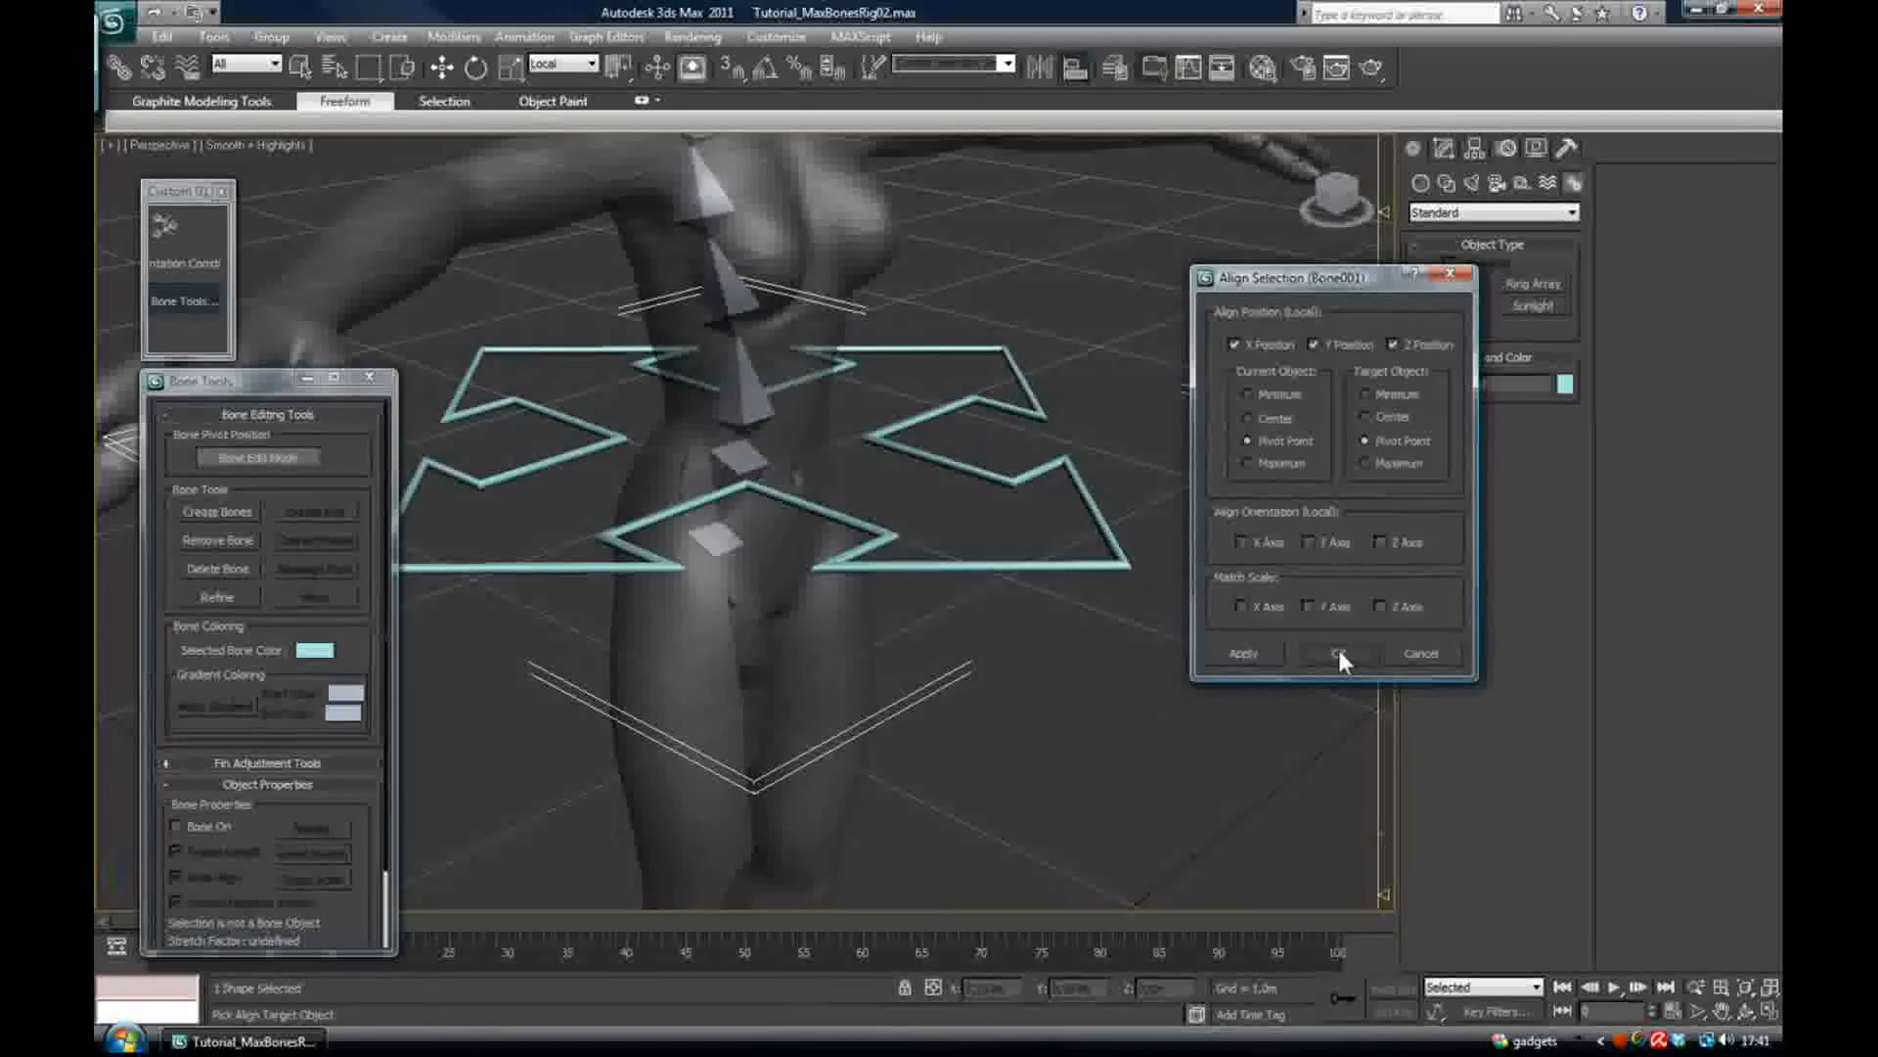
{"action": "left_click", "coordinate": [1337, 645]}
Link the pelvis bone and the lowest spine bone to the four-arrow root control as their parent
{"action": "middle_click_drag", "start_coordinate": [612, 405], "coordinate": [843, 474], "text": "alt"}
{"action": "middle_click_drag", "start_coordinate": [960, 342], "coordinate": [894, 366], "text": "alt"}
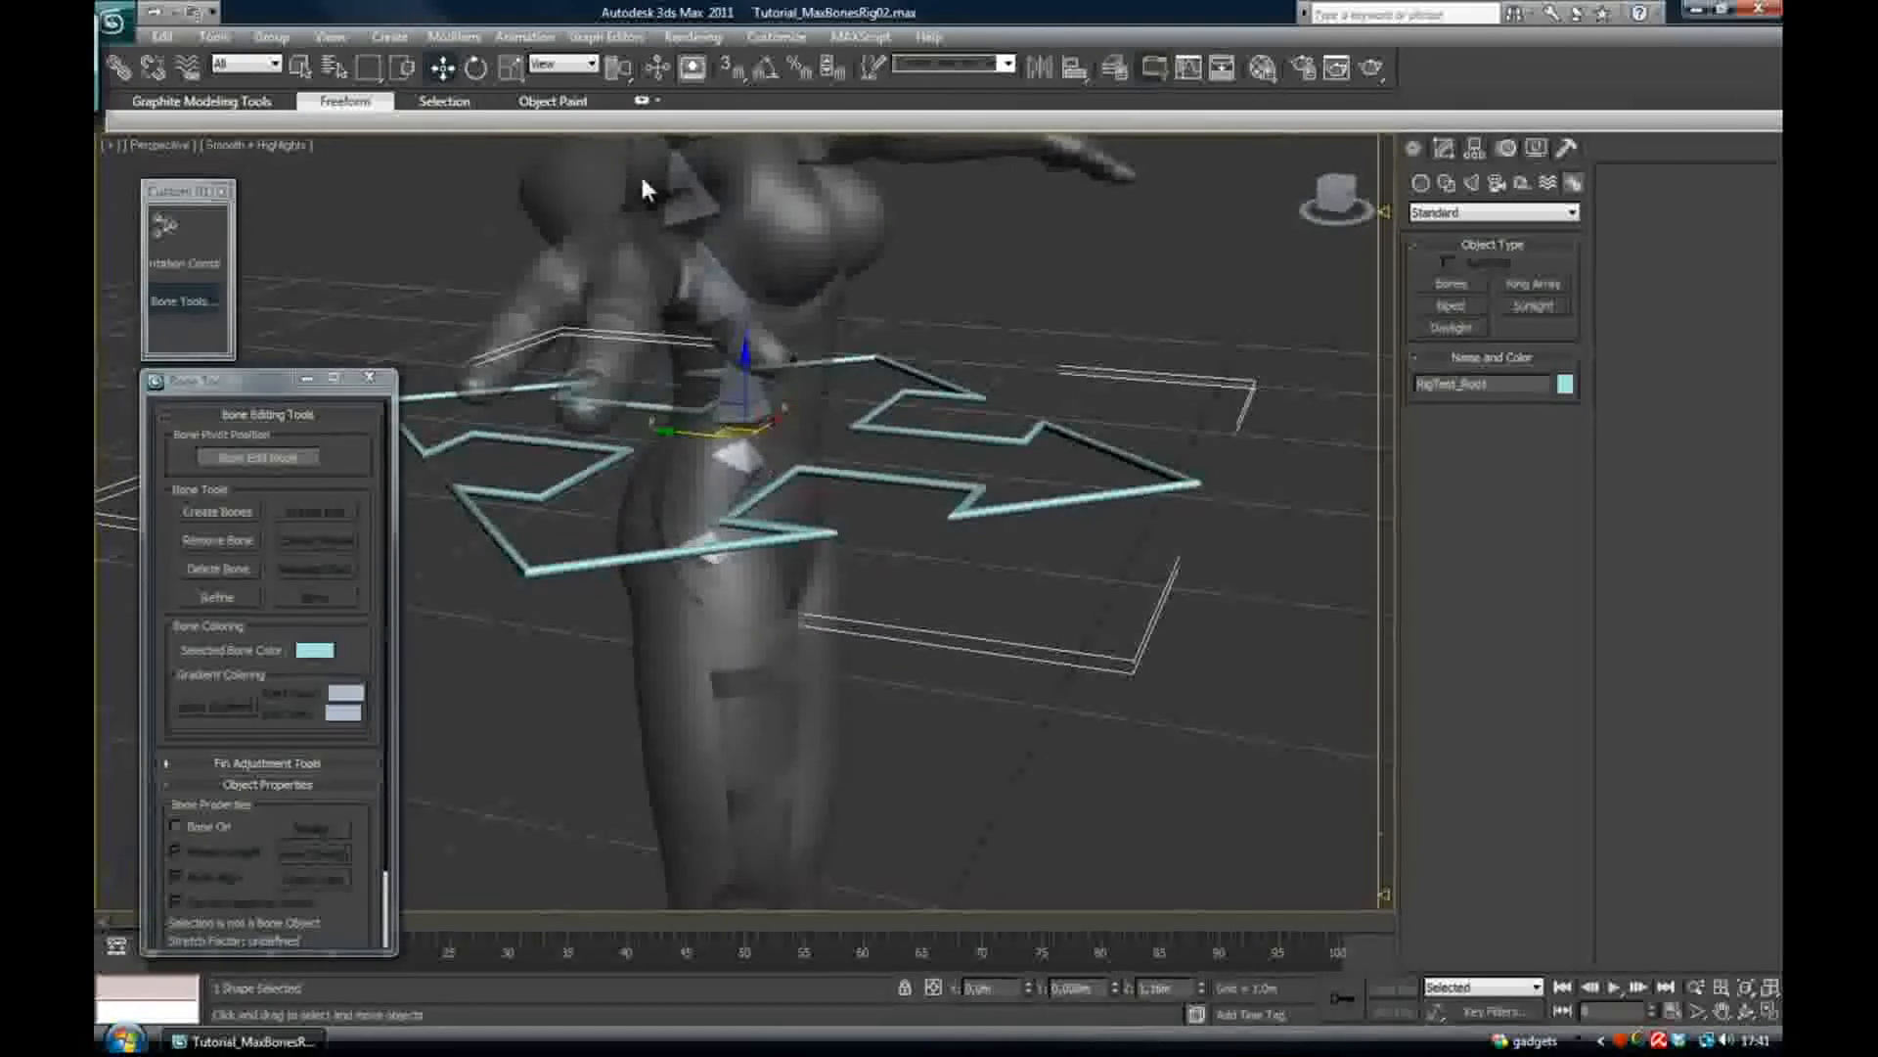
{"action": "middle_click_drag", "start_coordinate": [642, 174], "coordinate": [823, 509], "text": "alt"}
{"action": "scroll", "coordinate": [765, 383], "scroll_direction": "up", "scroll_amount": 5}
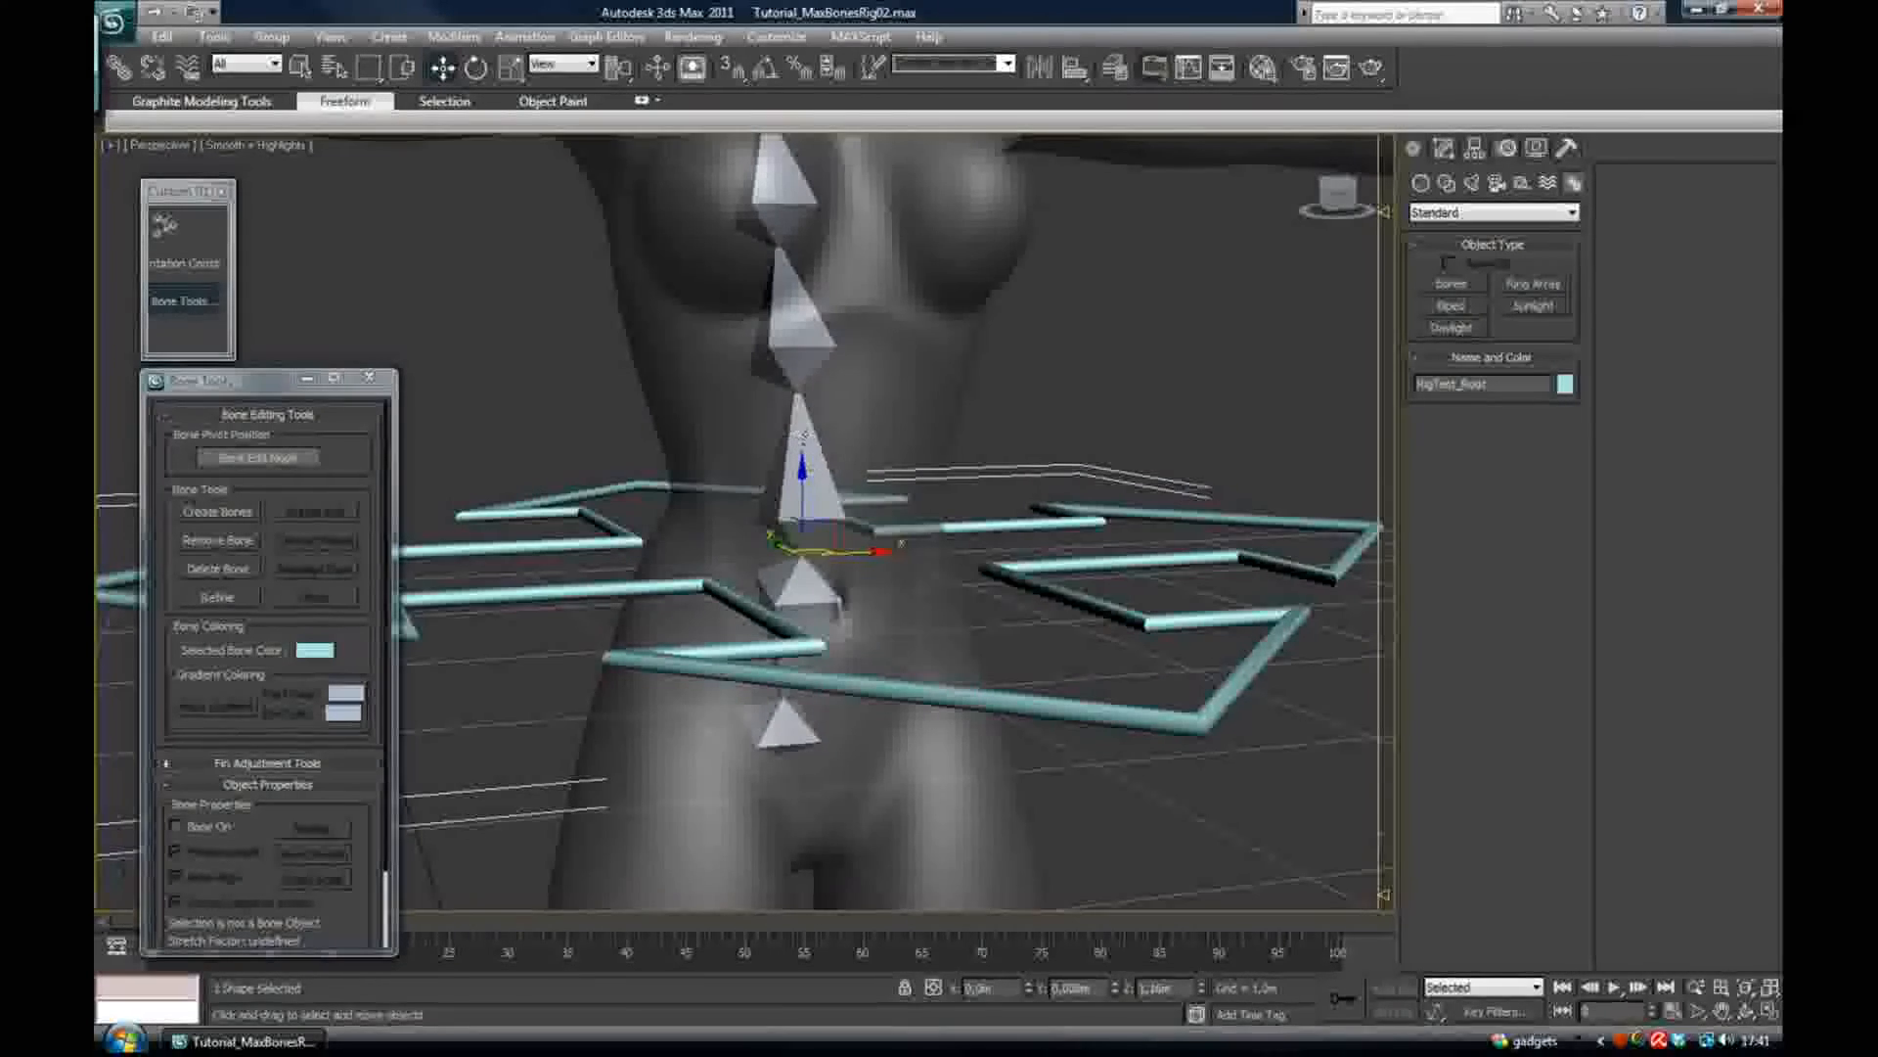
{"action": "left_click", "coordinate": [814, 494]}
{"action": "left_click", "coordinate": [799, 587], "text": "ctrl"}
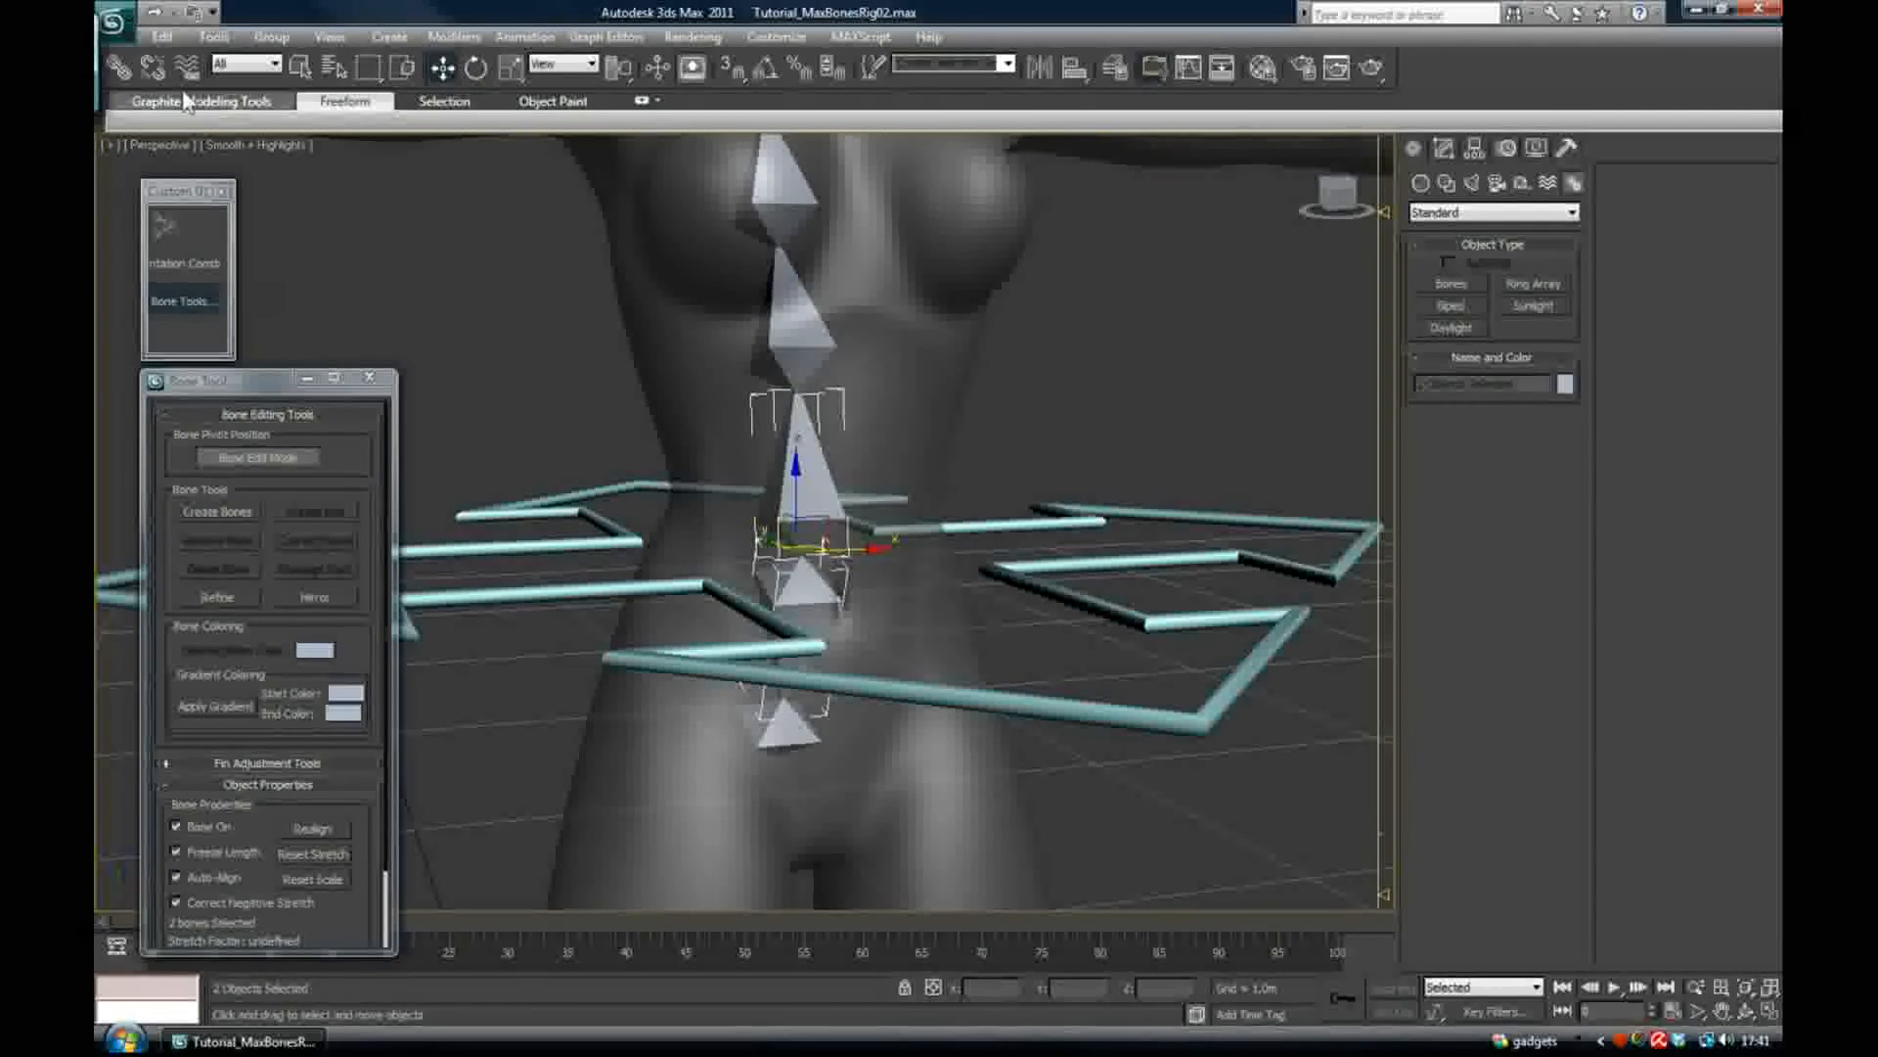
{"action": "left_click", "coordinate": [118, 66]}
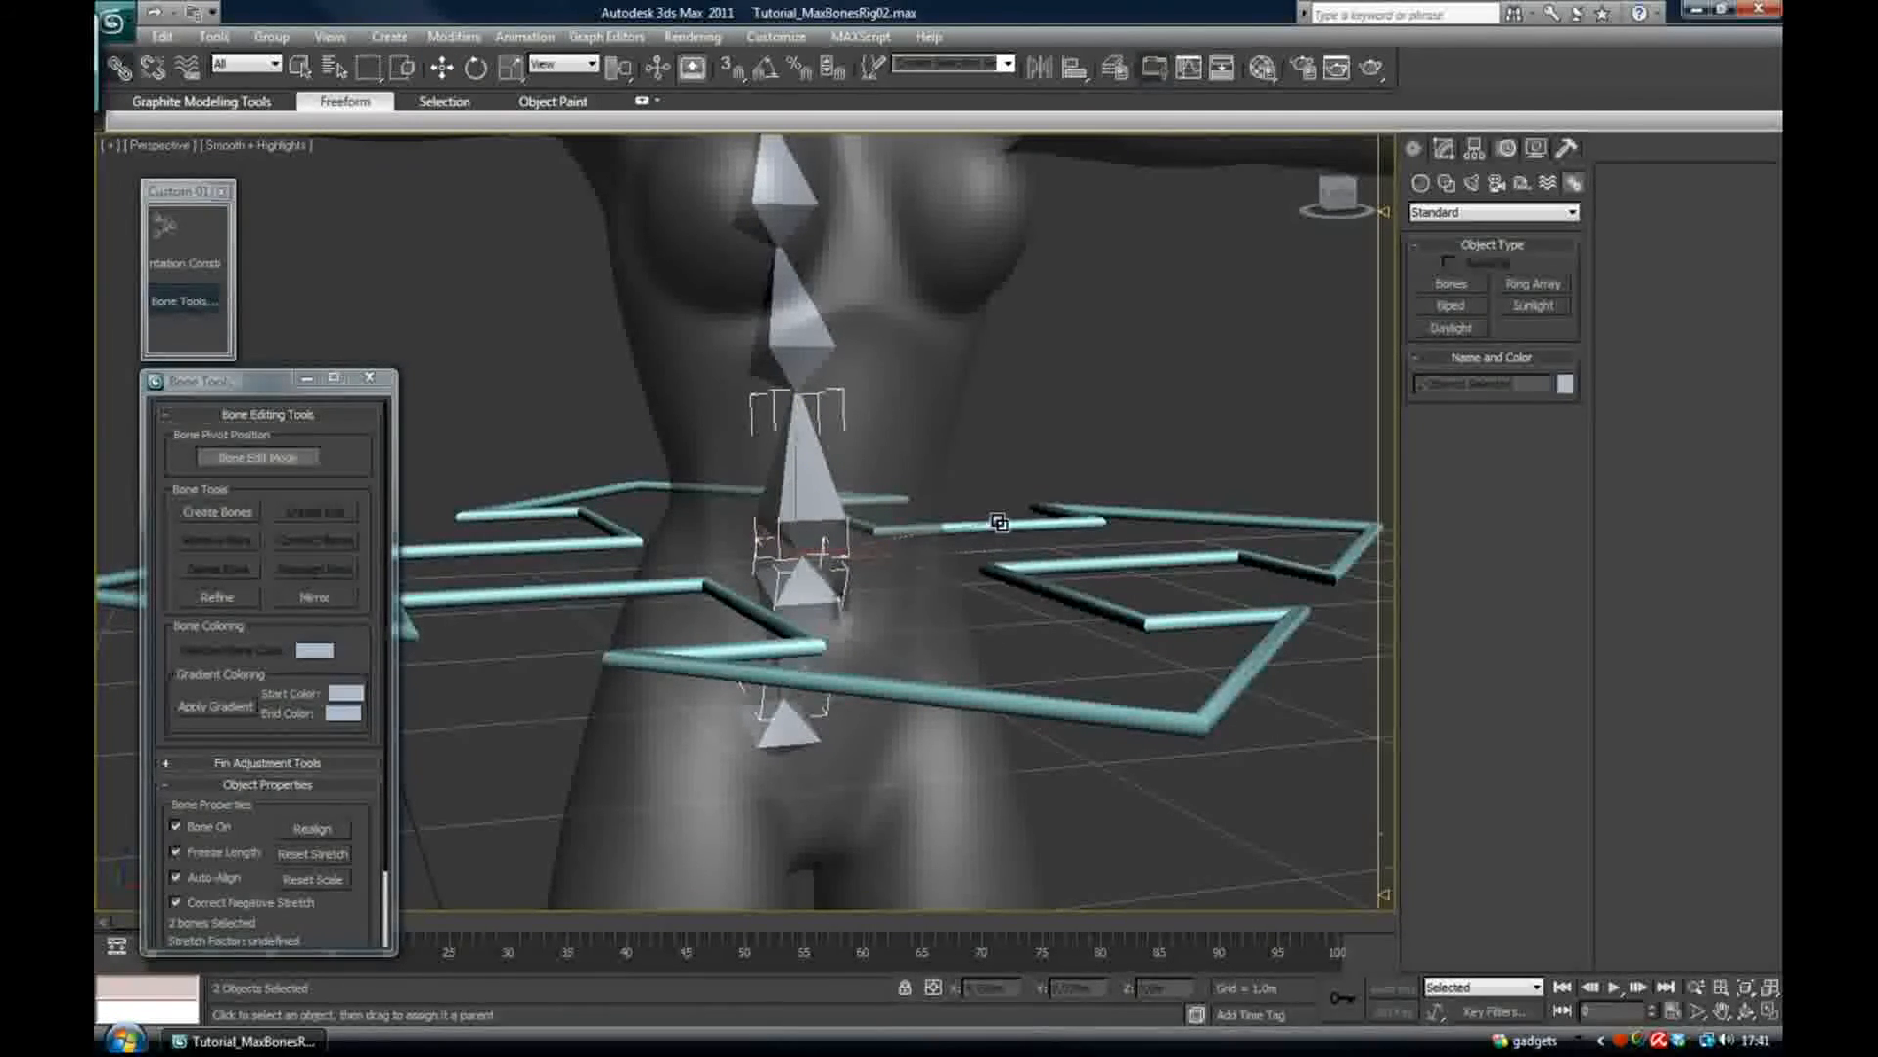
Link the neck bone to the top of the spine chain
{"action": "middle_click_drag", "start_coordinate": [752, 266], "coordinate": [860, 401]}
{"action": "scroll", "coordinate": [860, 401], "scroll_direction": "up", "scroll_amount": 4}
{"action": "left_click", "coordinate": [829, 249]}
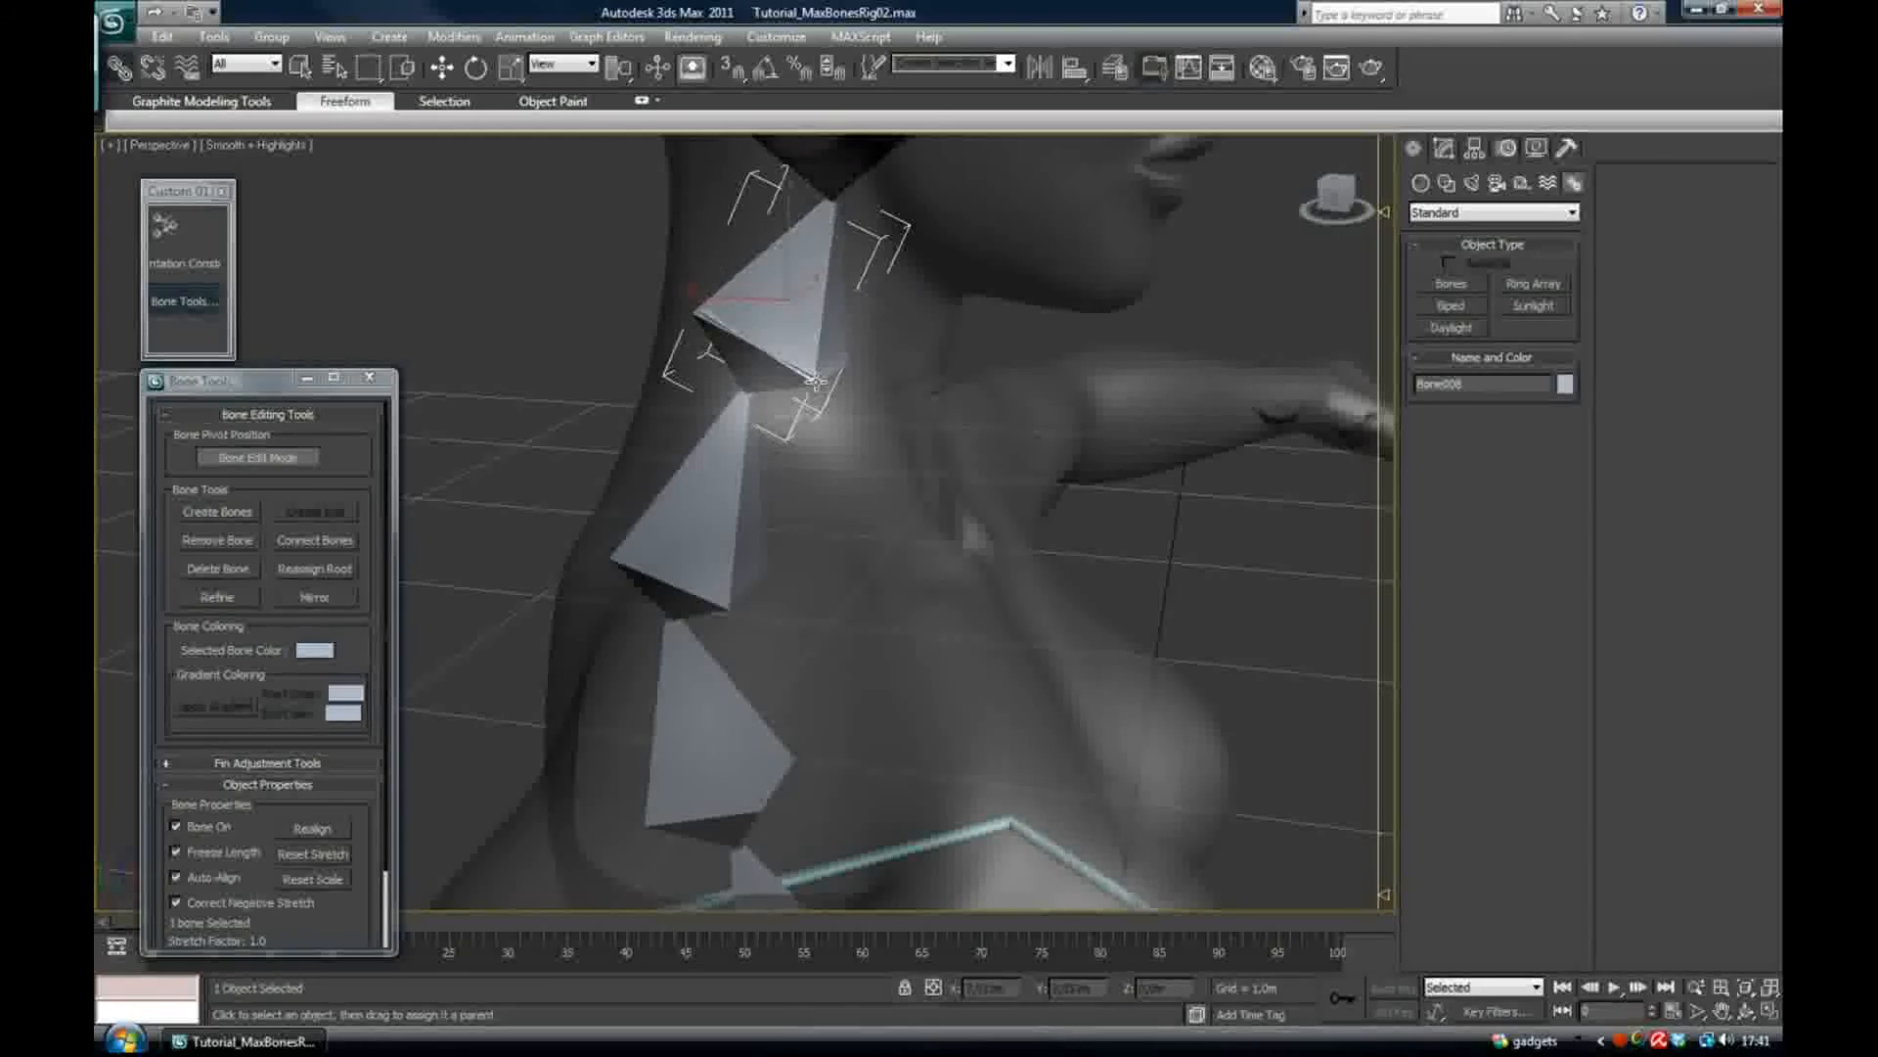
{"action": "middle_click_drag", "start_coordinate": [821, 389], "coordinate": [843, 407], "text": "alt"}
{"action": "scroll", "coordinate": [870, 626], "scroll_direction": "down", "scroll_amount": 4}
Try moving the four-arrow root control upward to test the linked bones, and restore its position
{"action": "middle_click_drag", "start_coordinate": [874, 663], "coordinate": [685, 626], "text": "alt"}
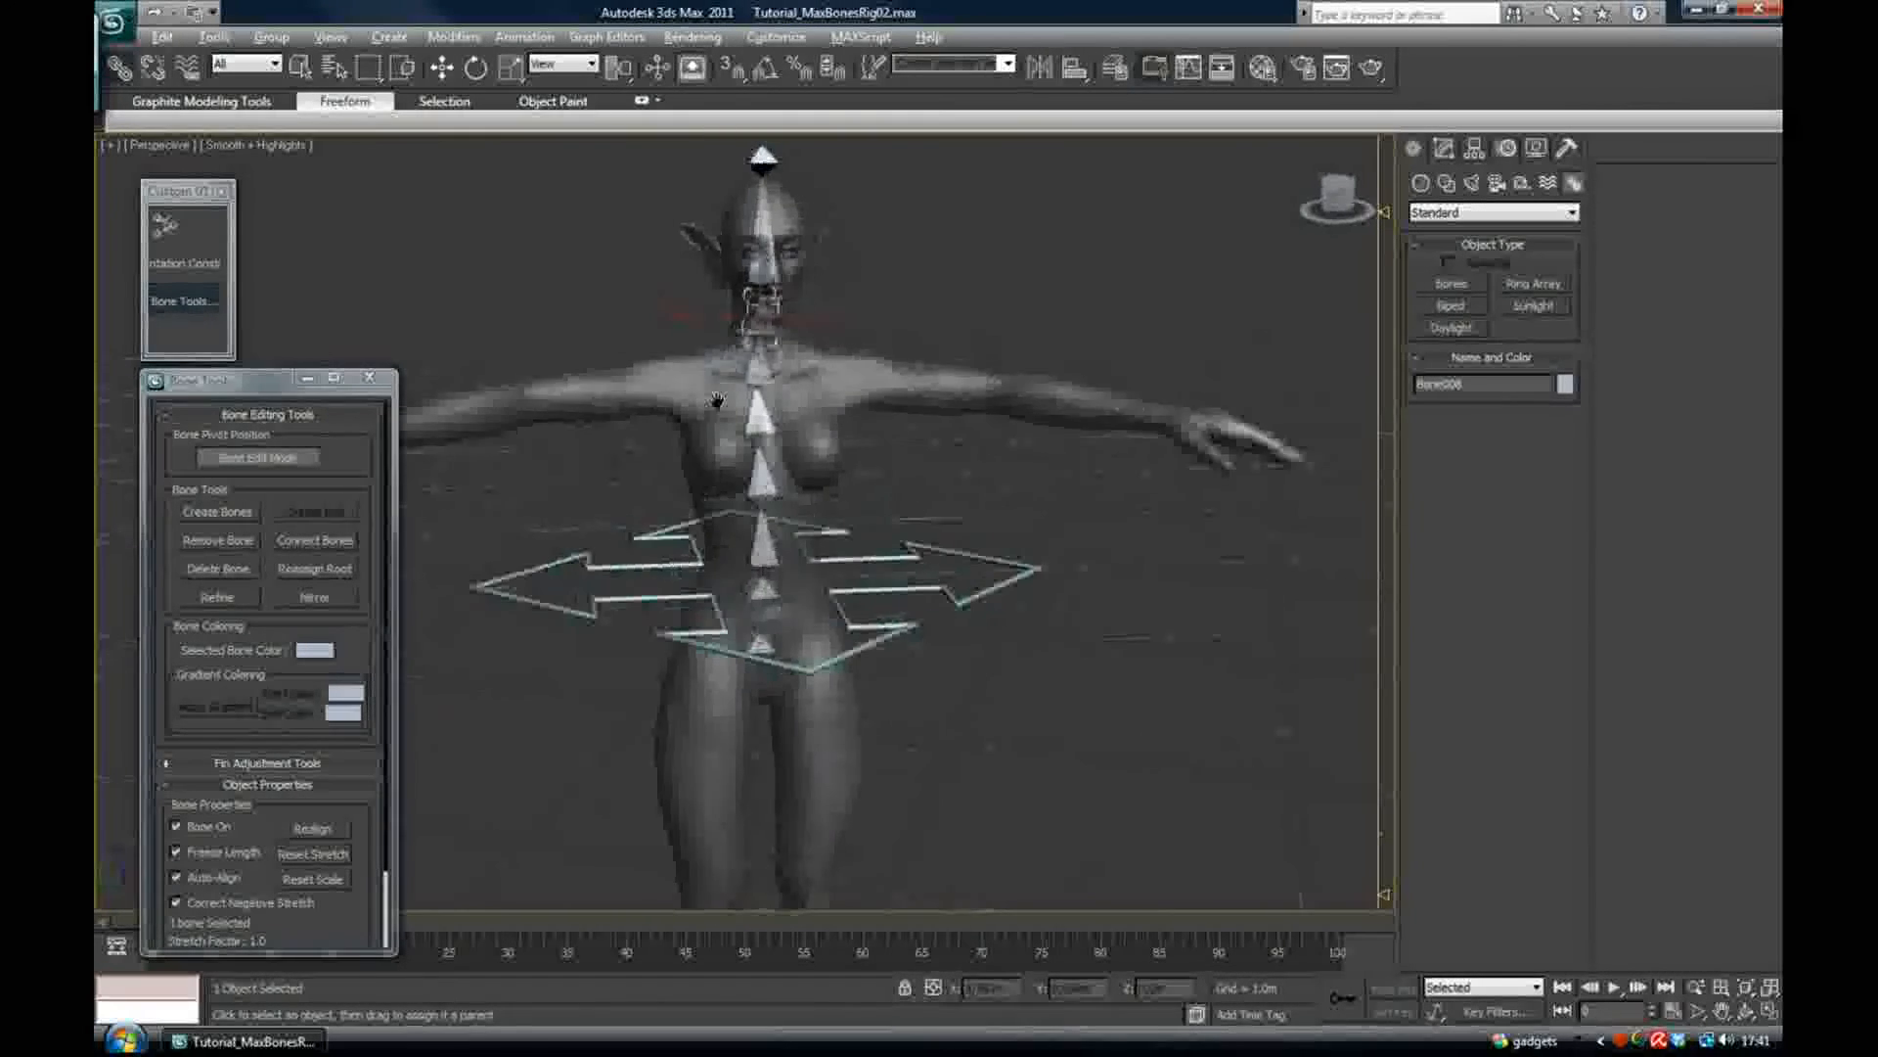
{"action": "left_click", "coordinate": [859, 559]}
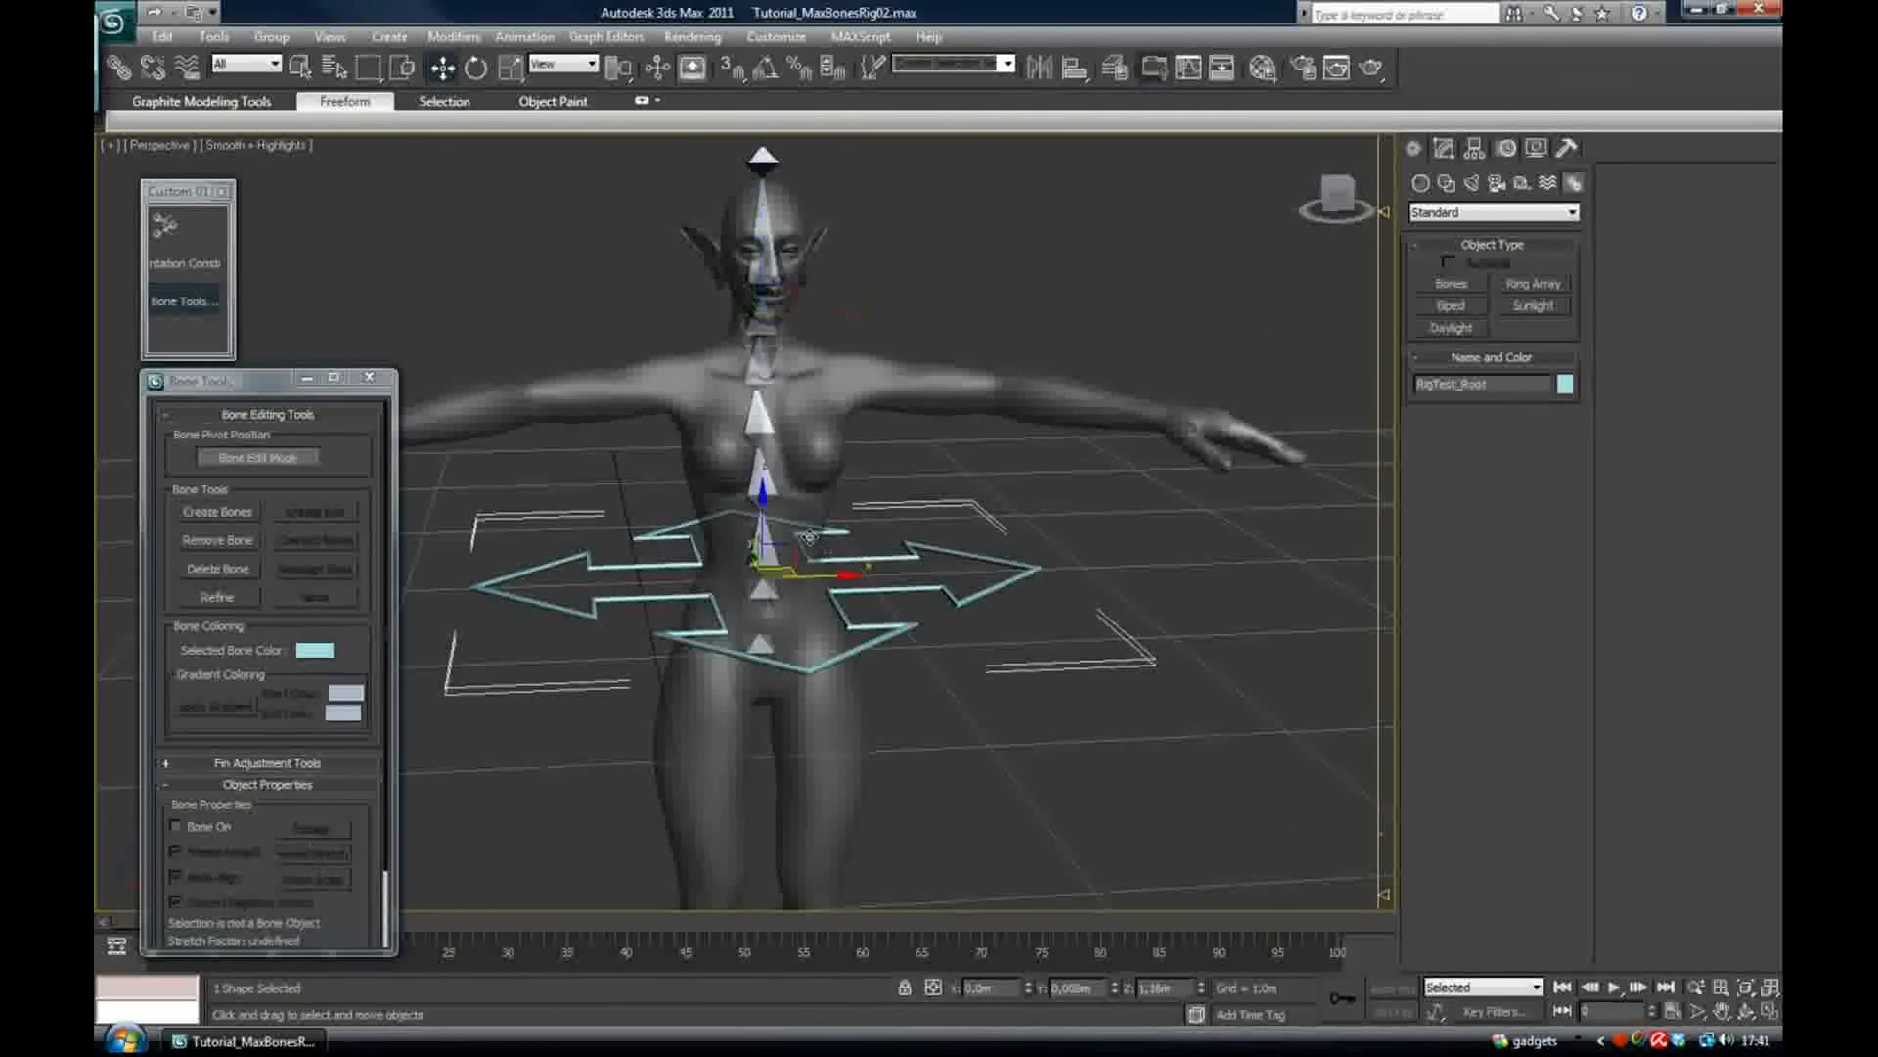
{"action": "left_click_drag", "start_coordinate": [859, 560], "coordinate": [793, 550]}
{"action": "scroll", "coordinate": [793, 550], "scroll_direction": "up", "scroll_amount": 3}
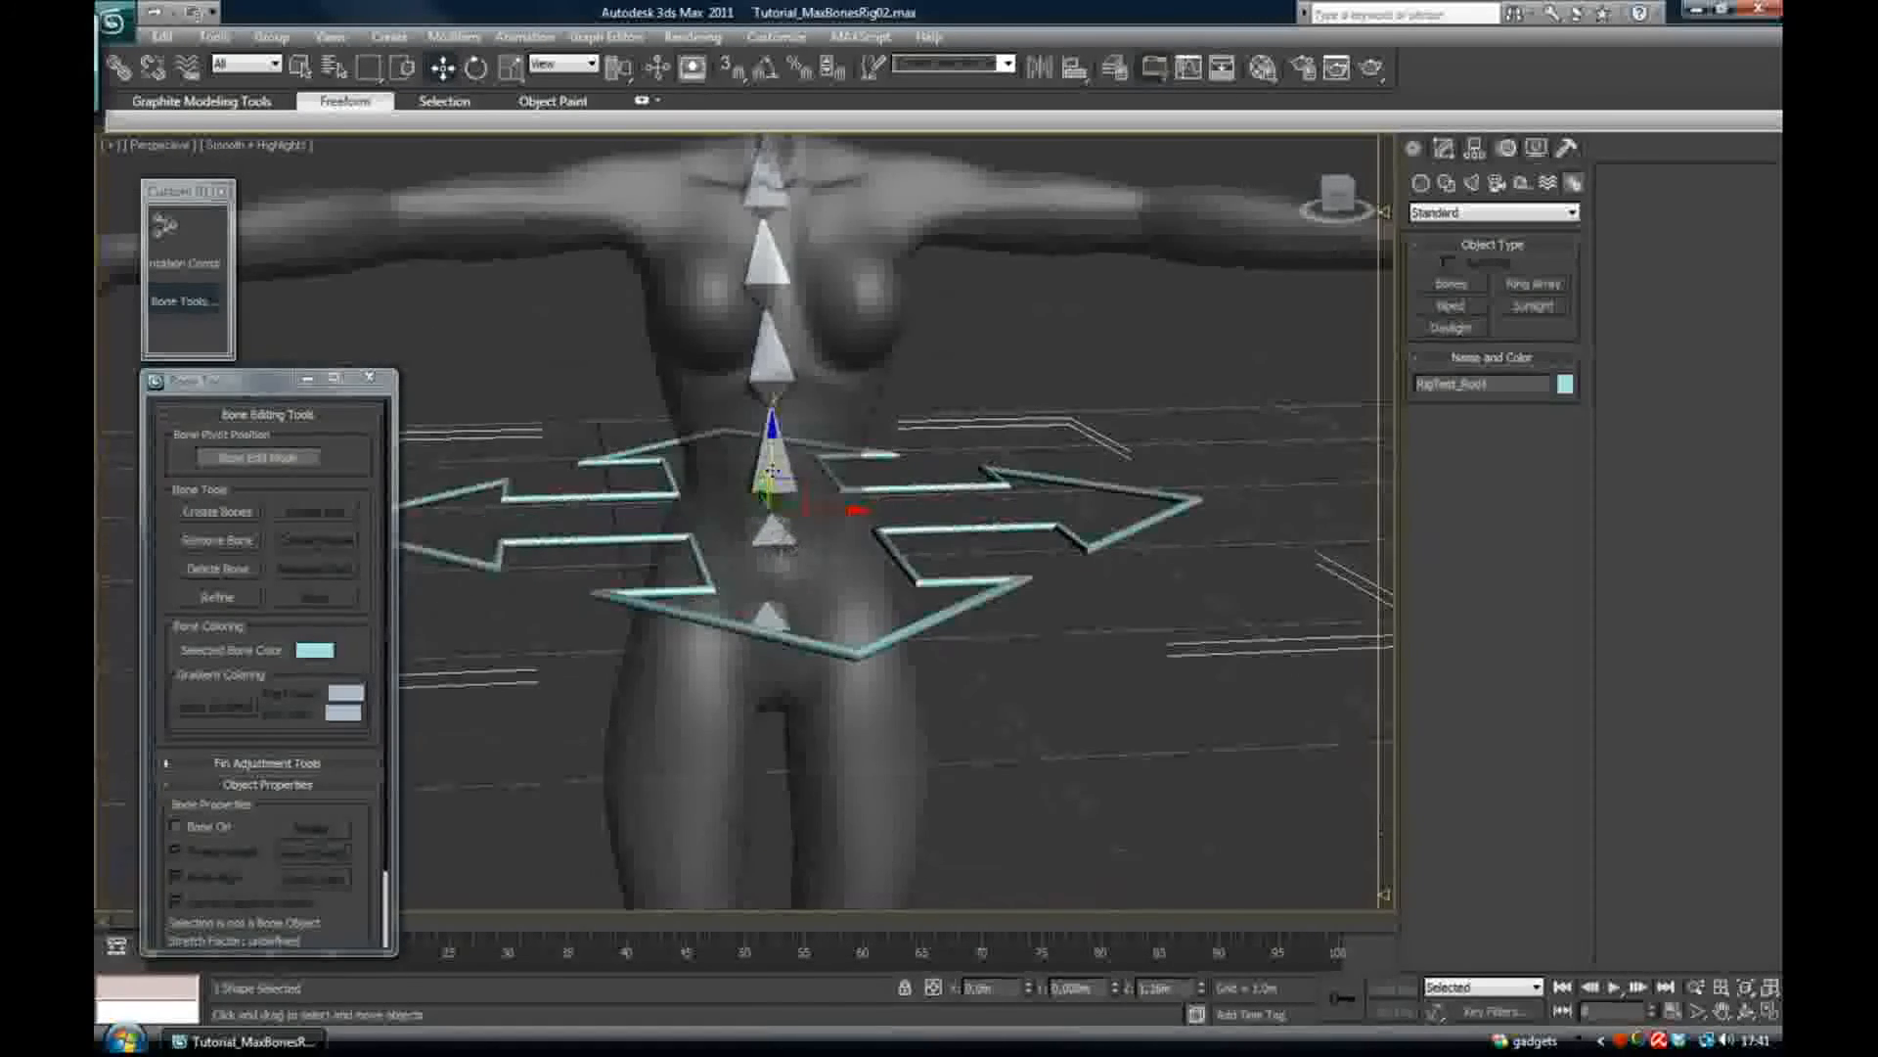
Turn off Bone Edit Mode and move the root control sideways and upward to test whether the bone chains follow
{"action": "left_click", "coordinate": [760, 534]}
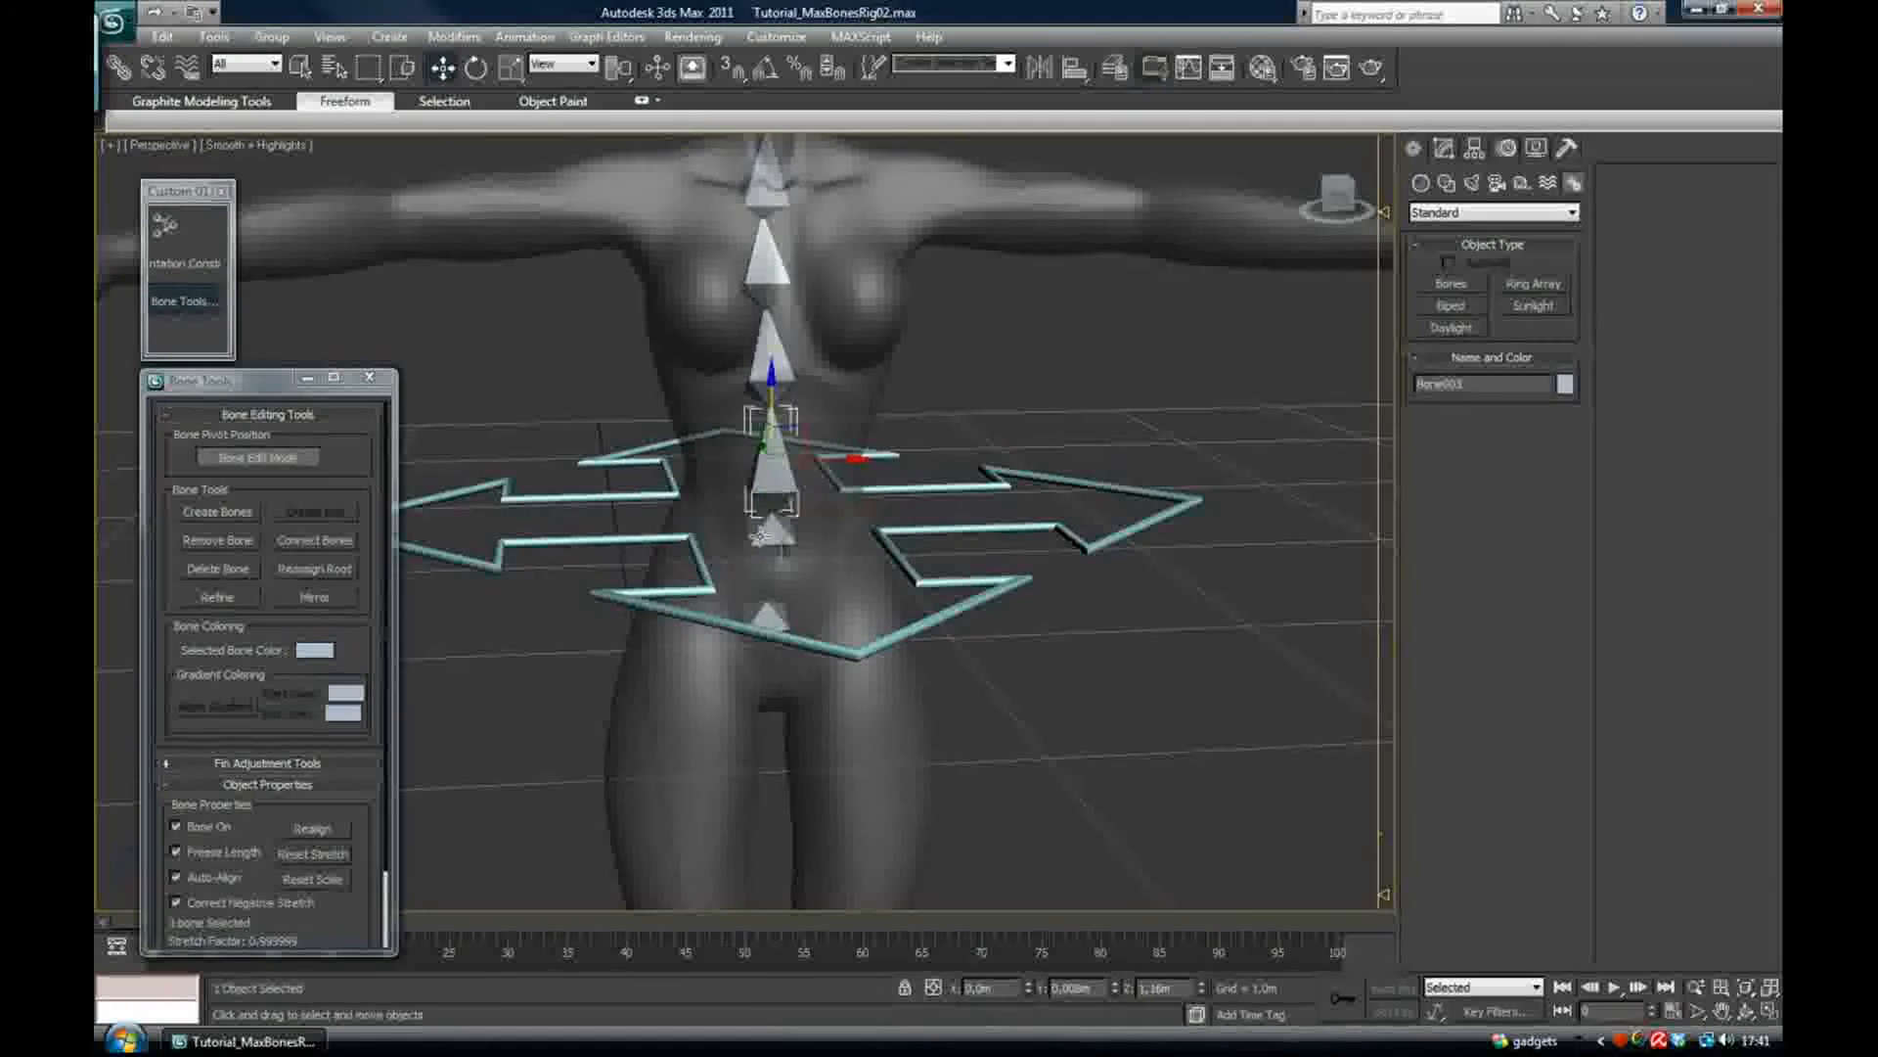
{"action": "left_click", "coordinate": [292, 457]}
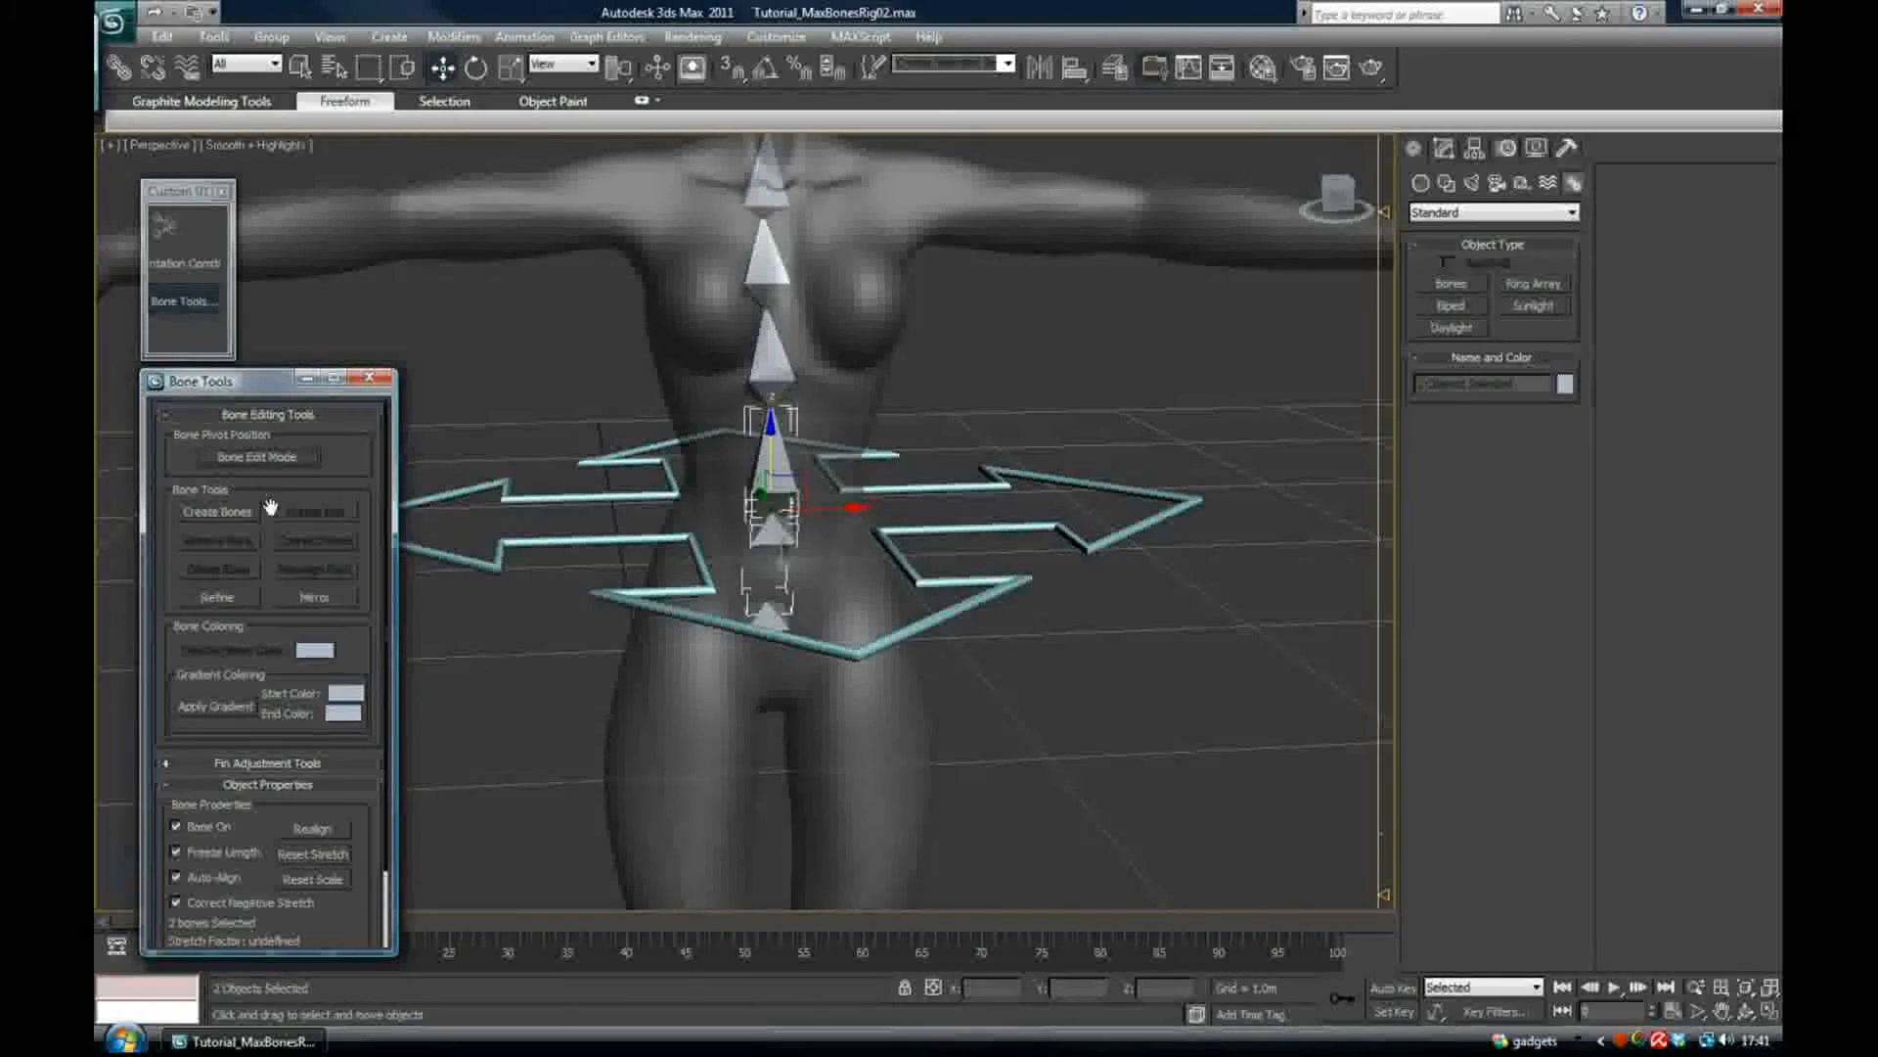
{"action": "left_click", "coordinate": [855, 482]}
{"action": "middle_click_drag", "start_coordinate": [798, 481], "coordinate": [913, 450], "text": "alt"}
{"action": "scroll", "coordinate": [913, 450], "scroll_direction": "down", "scroll_amount": 4}
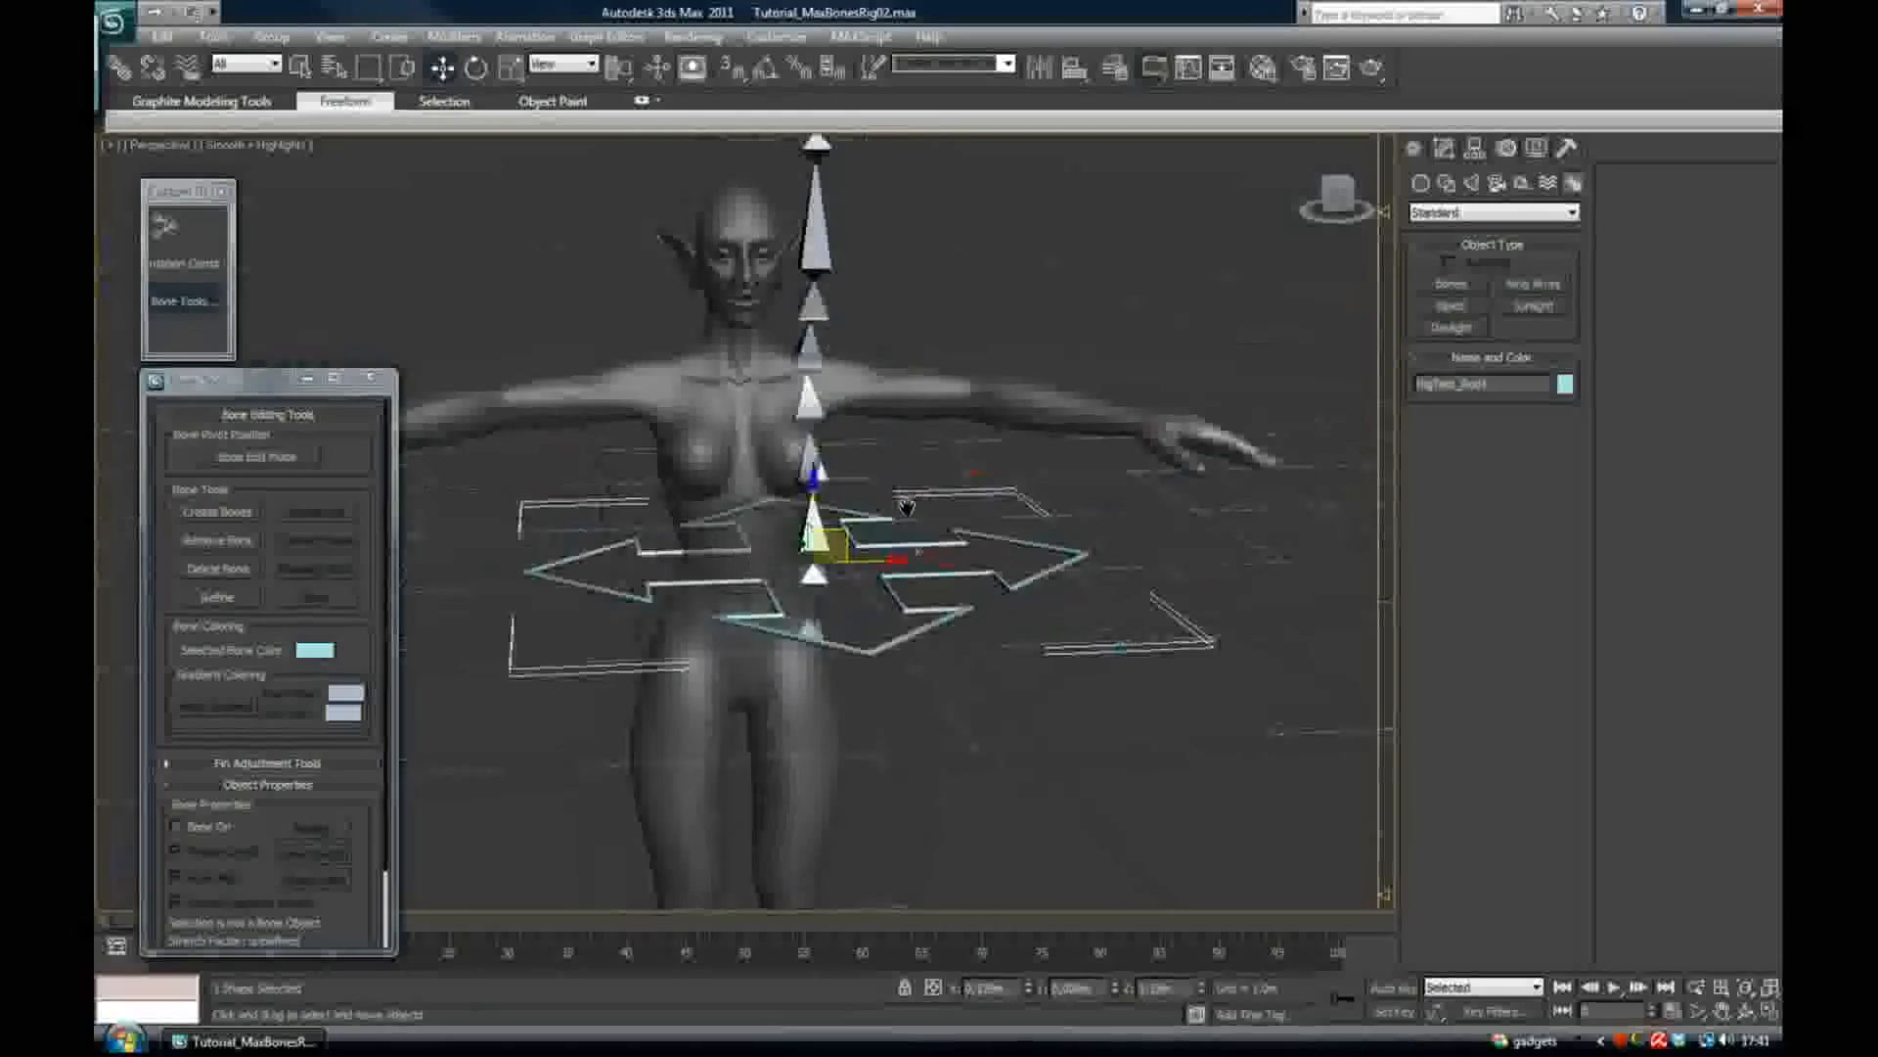
{"action": "mouse_move", "coordinate": [838, 540]}
{"action": "left_mouse_down"}
{"action": "mouse_move", "coordinate": [680, 604]}
{"action": "mouse_move", "coordinate": [839, 508]}
{"action": "mouse_move", "coordinate": [865, 536]}
{"action": "left_mouse_up"}
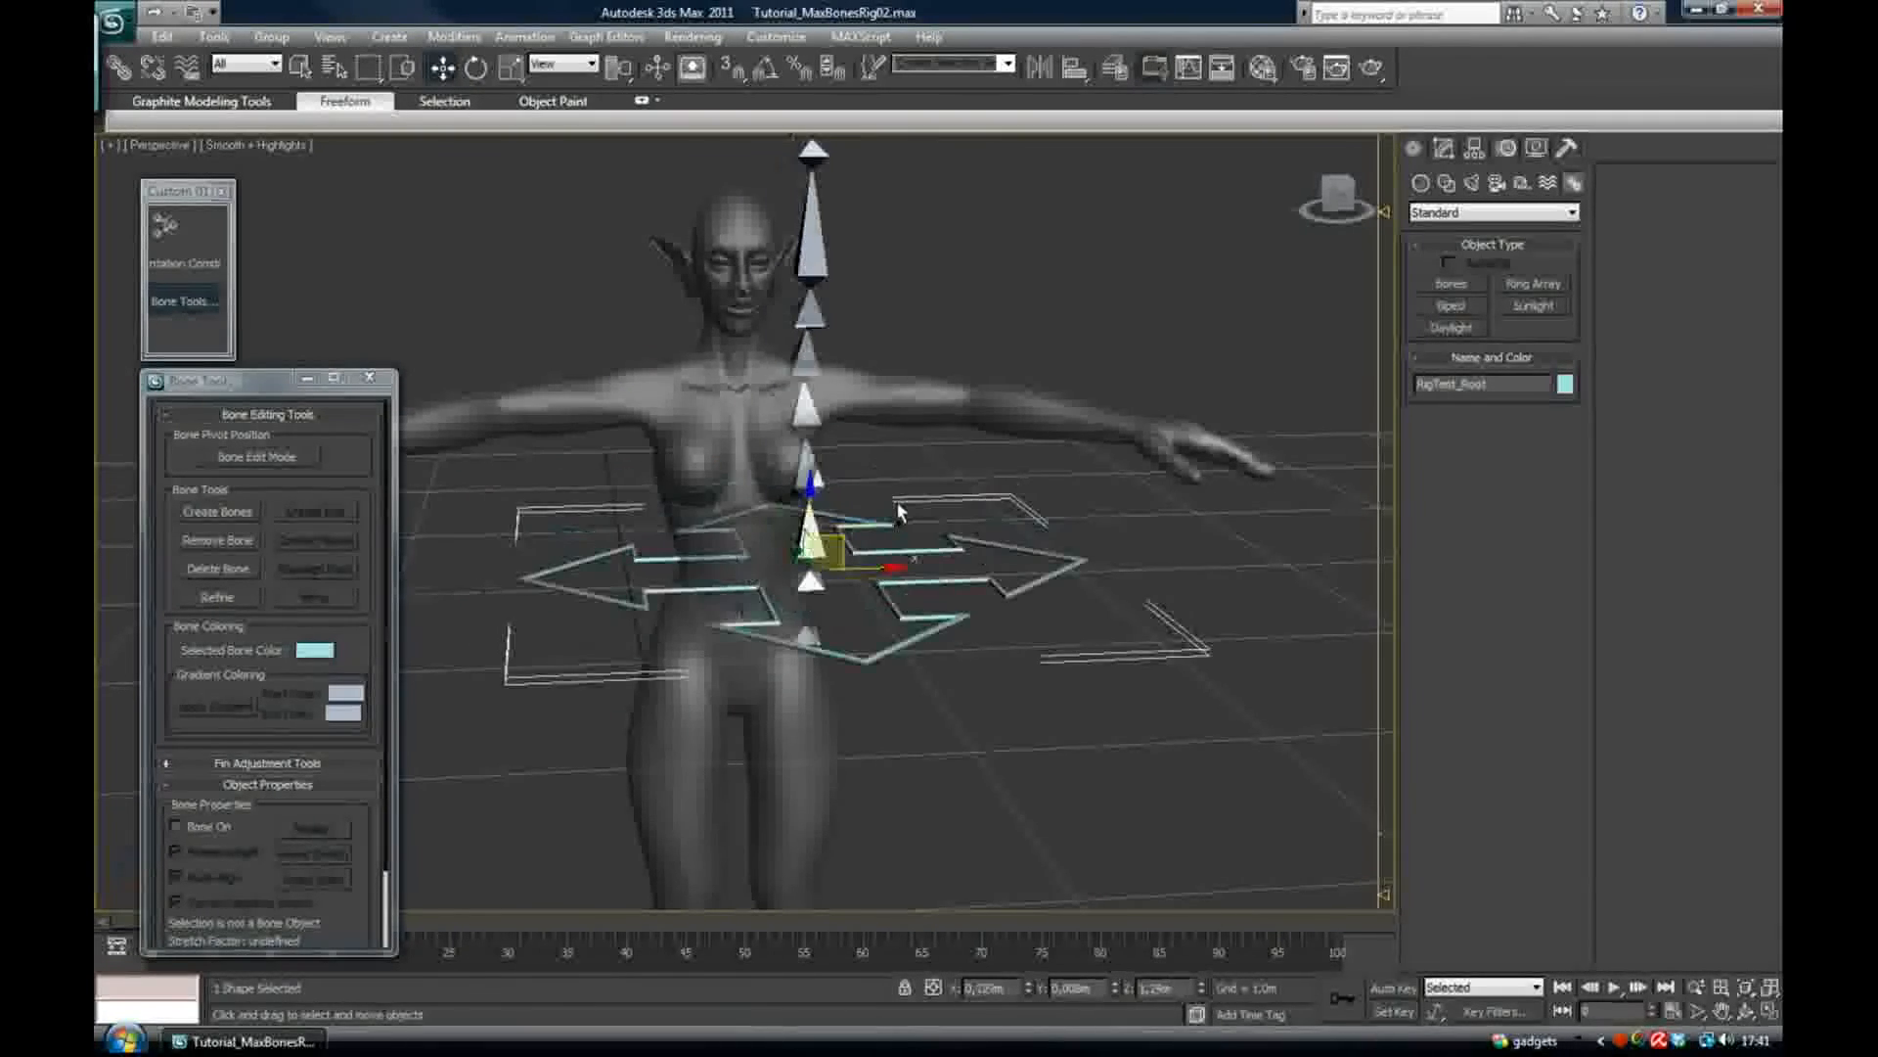
Undo the root control's test move and unhide the Legs+Ctrl layer to show the leg bones
{"action": "key", "text": "ctrl+z"}
{"action": "middle_click_drag", "start_coordinate": [897, 606], "coordinate": [1080, 260]}
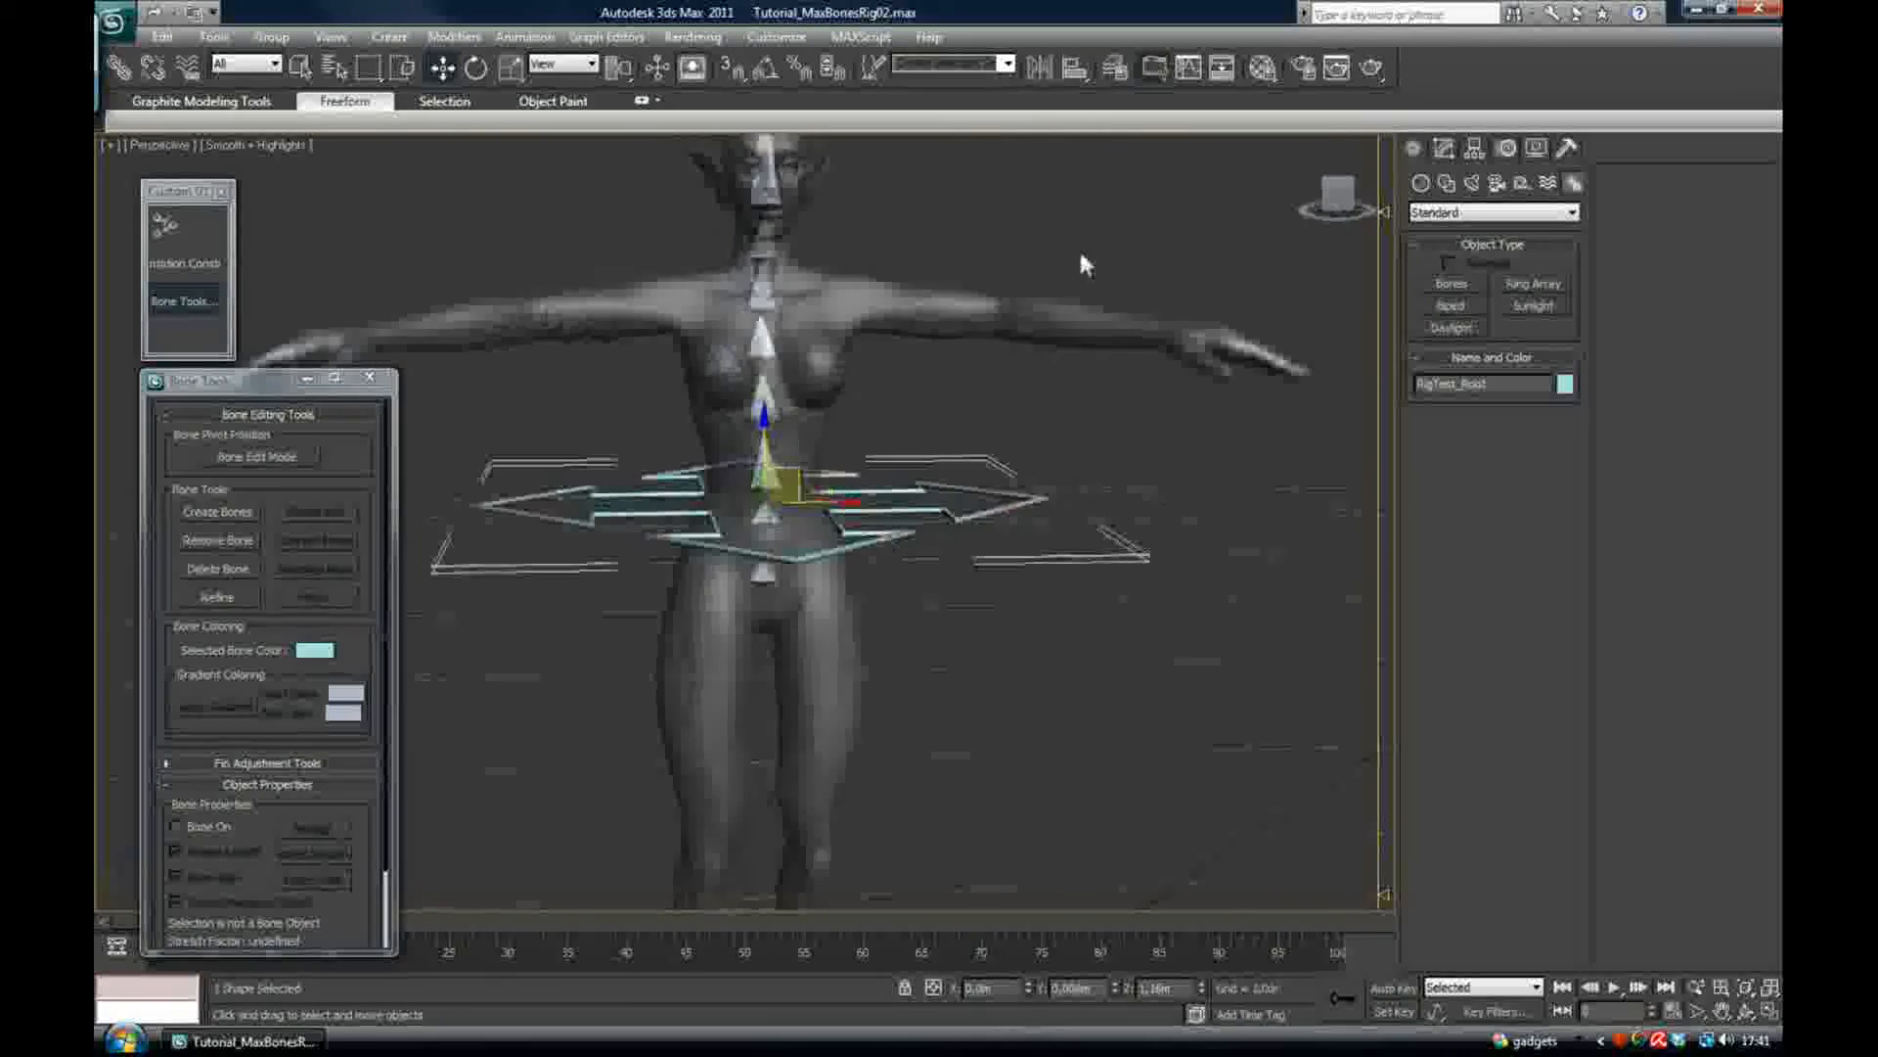
{"action": "left_click", "coordinate": [1117, 67]}
{"action": "left_click", "coordinate": [1245, 570]}
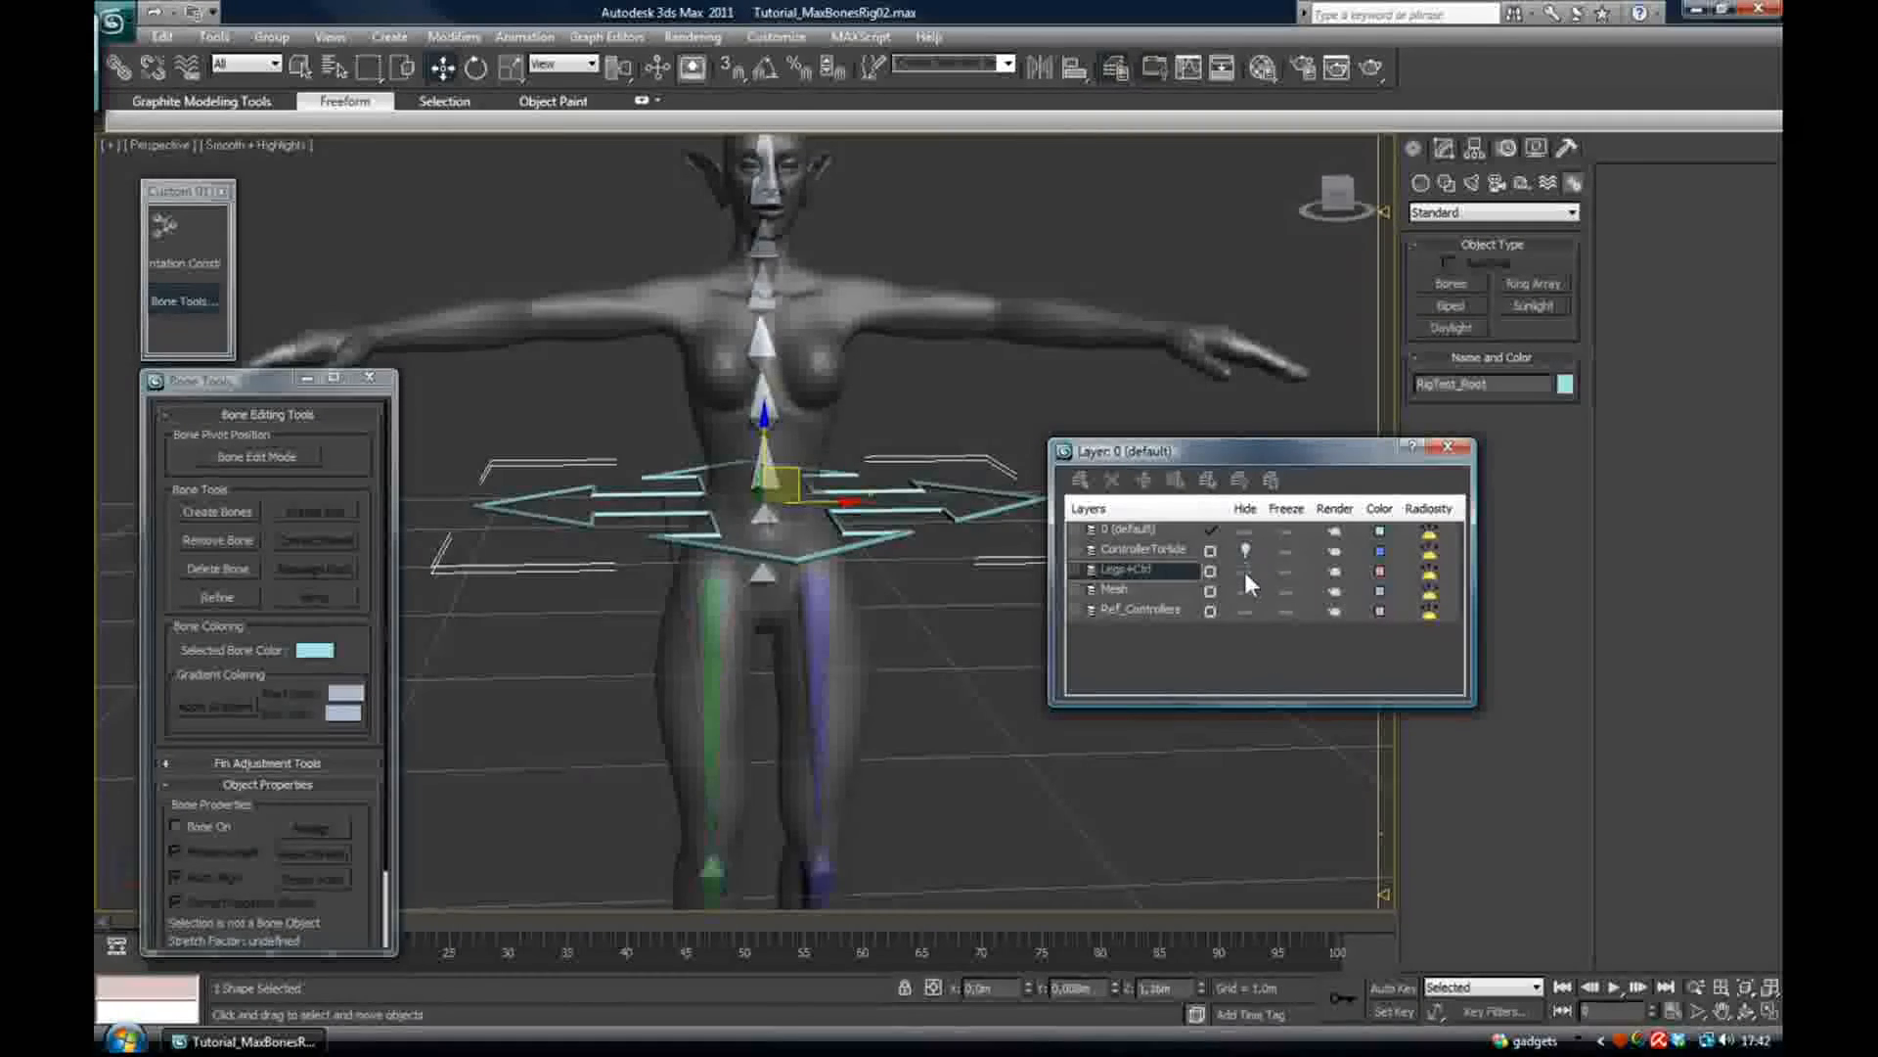
Link the green and blue thigh bones to the pelvis bone as their parent
{"action": "left_click", "coordinate": [702, 698]}
{"action": "left_click", "coordinate": [831, 632], "text": "ctrl"}
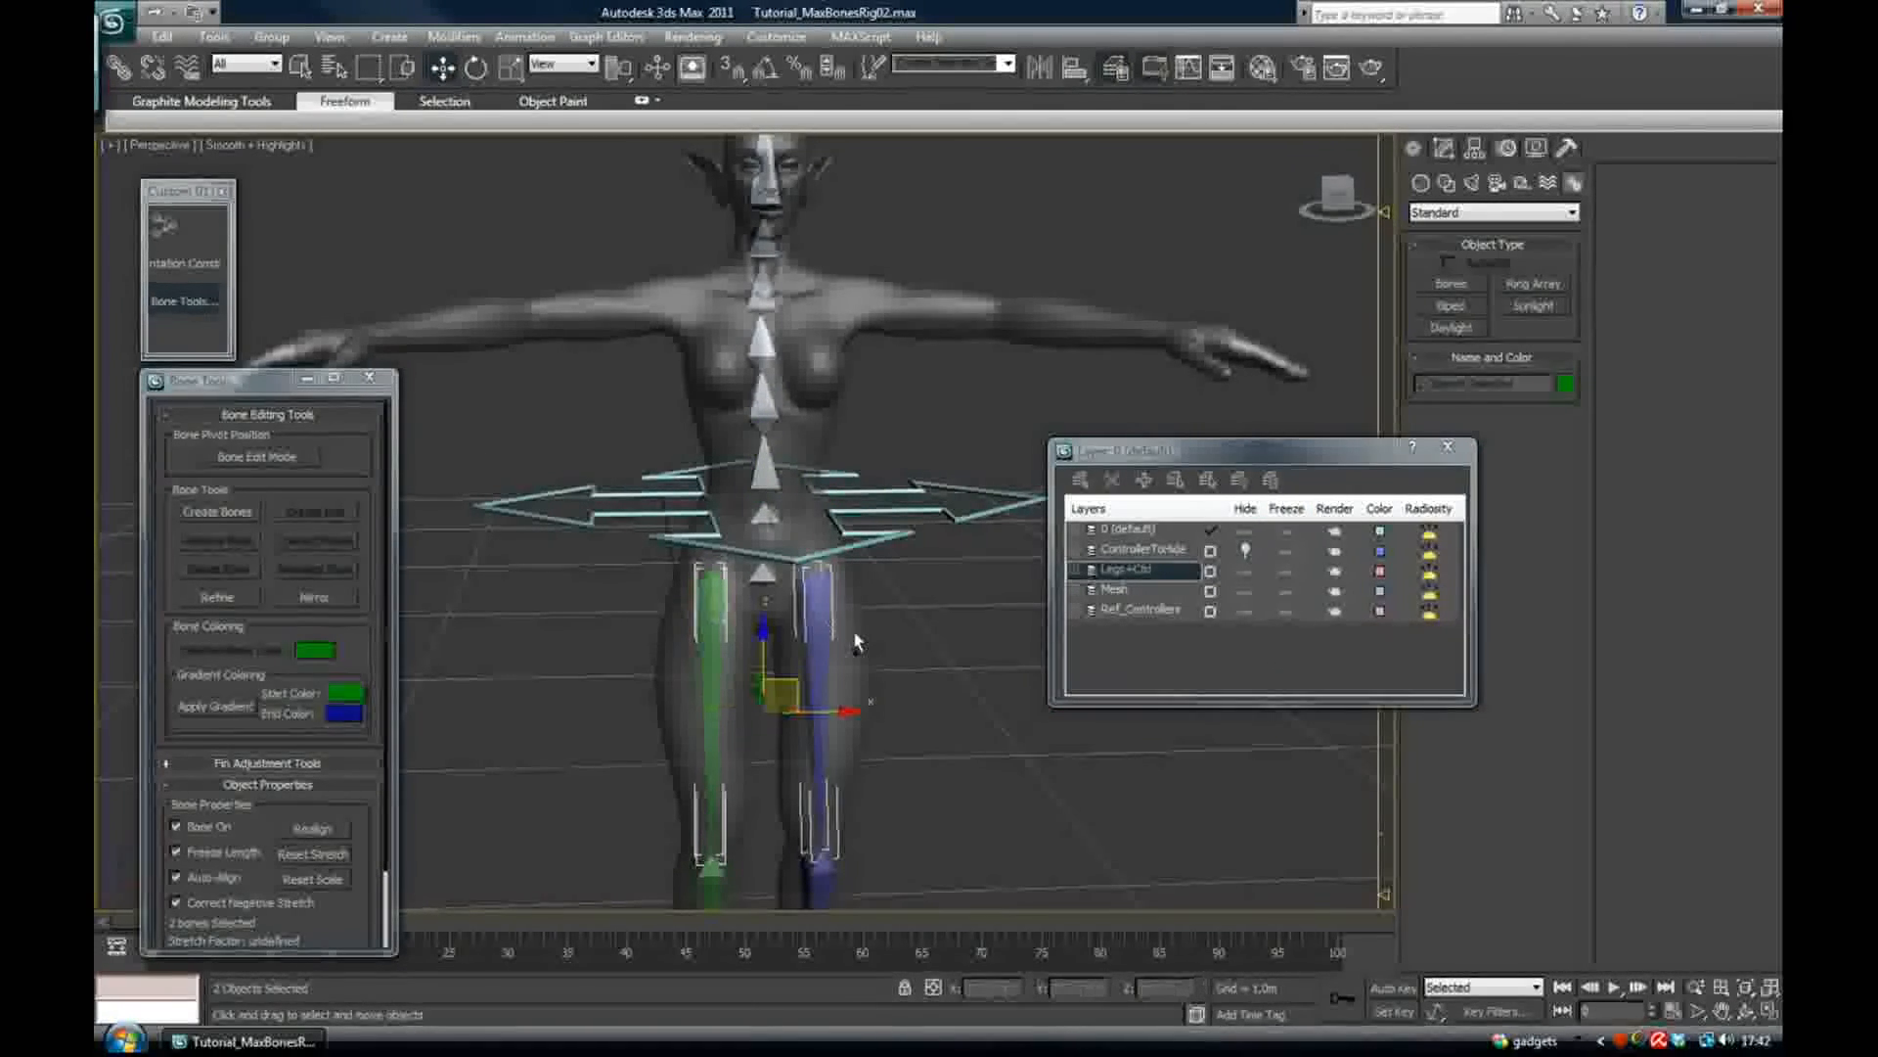
{"action": "left_click", "coordinate": [119, 68]}
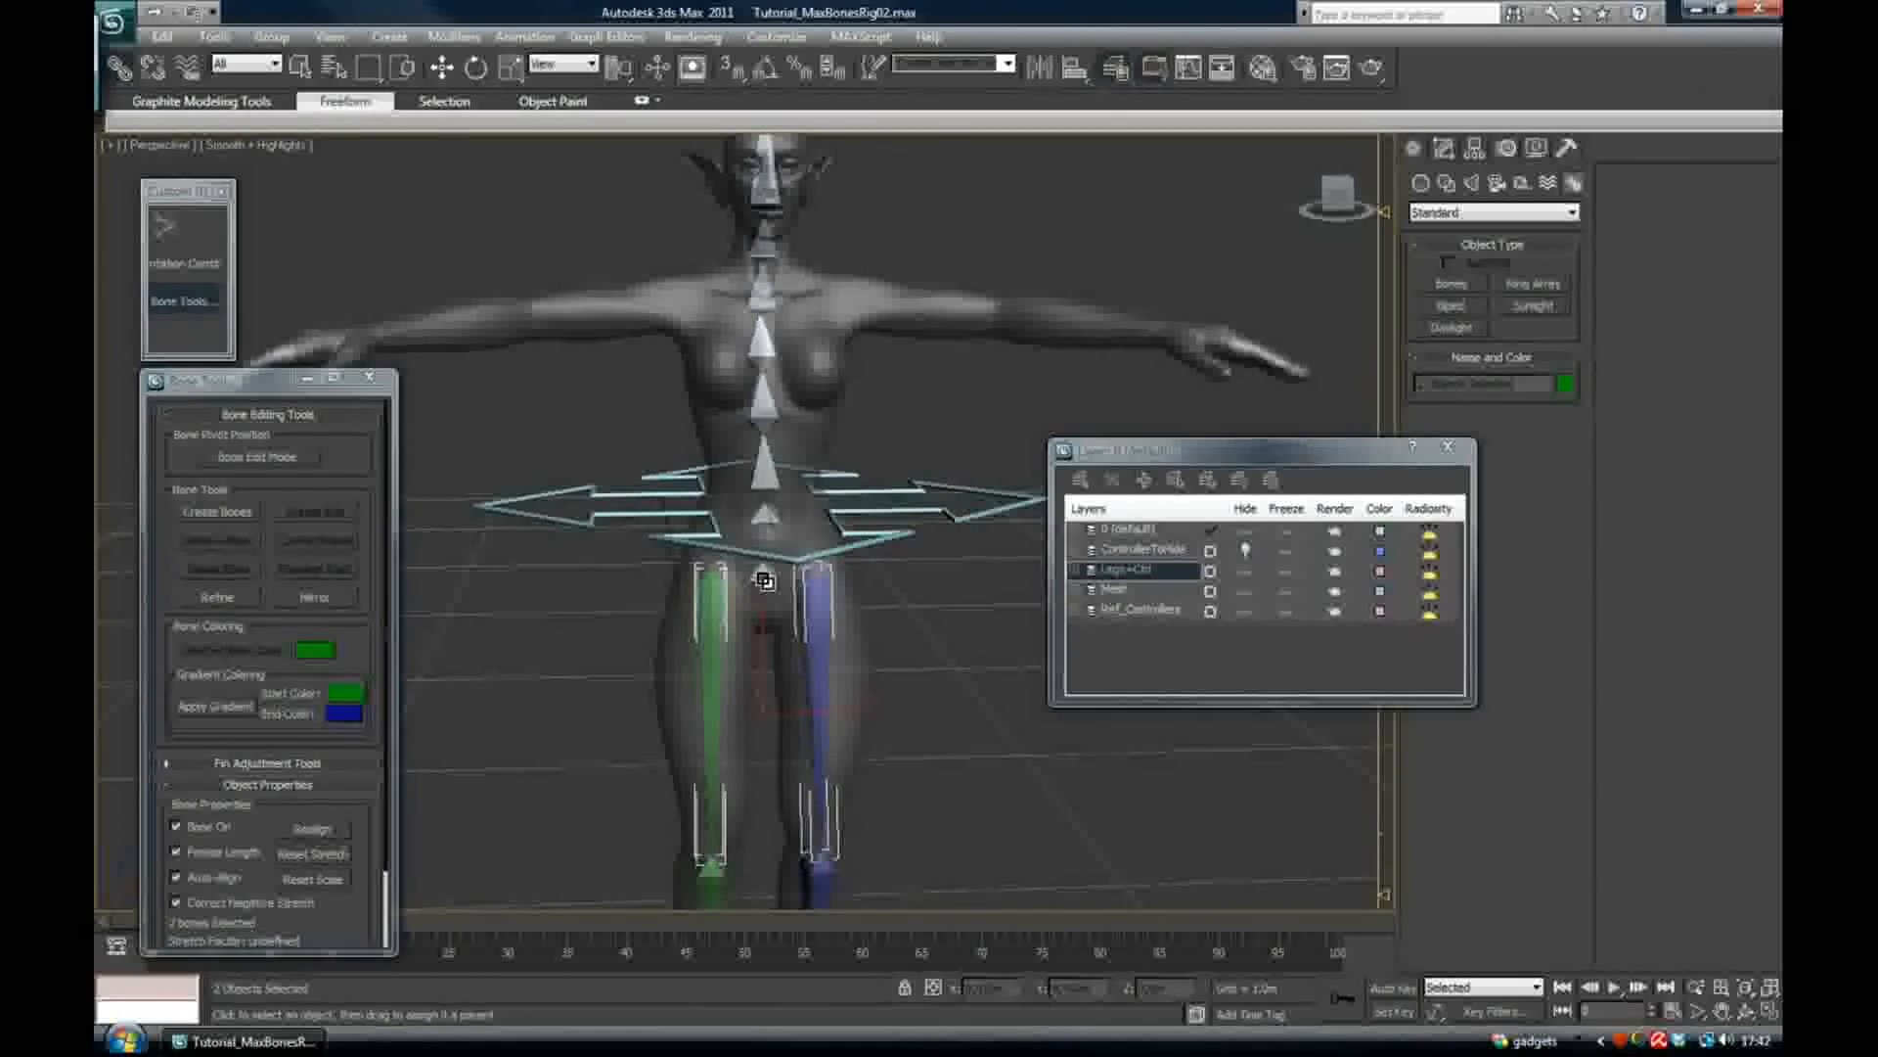
{"action": "left_click_drag", "start_coordinate": [765, 580], "coordinate": [764, 576]}
{"action": "middle_click_drag", "start_coordinate": [764, 576], "coordinate": [748, 543], "text": "alt"}
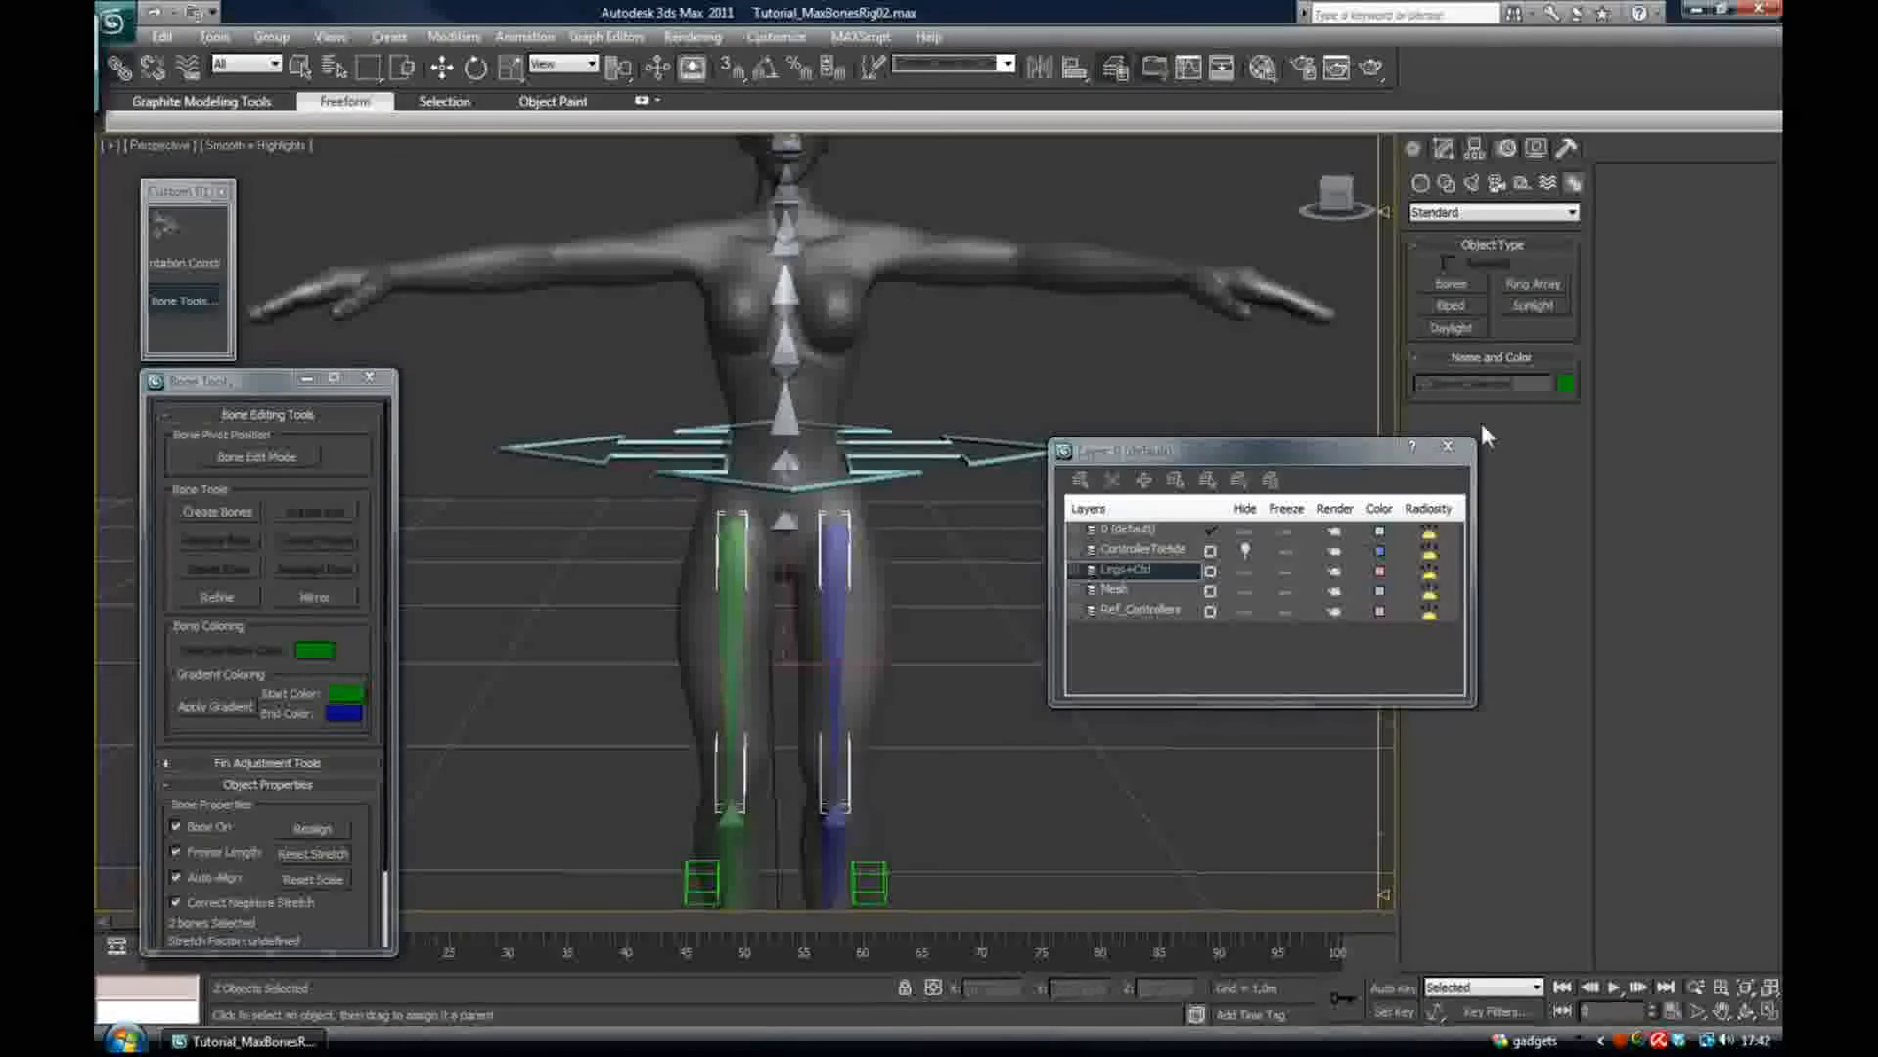
Try moving the four-arrow root control sideways to test whether the leg bones follow, and restore its position
{"action": "left_click", "coordinate": [944, 447]}
{"action": "middle_click_drag", "start_coordinate": [945, 447], "coordinate": [914, 460], "text": "alt"}
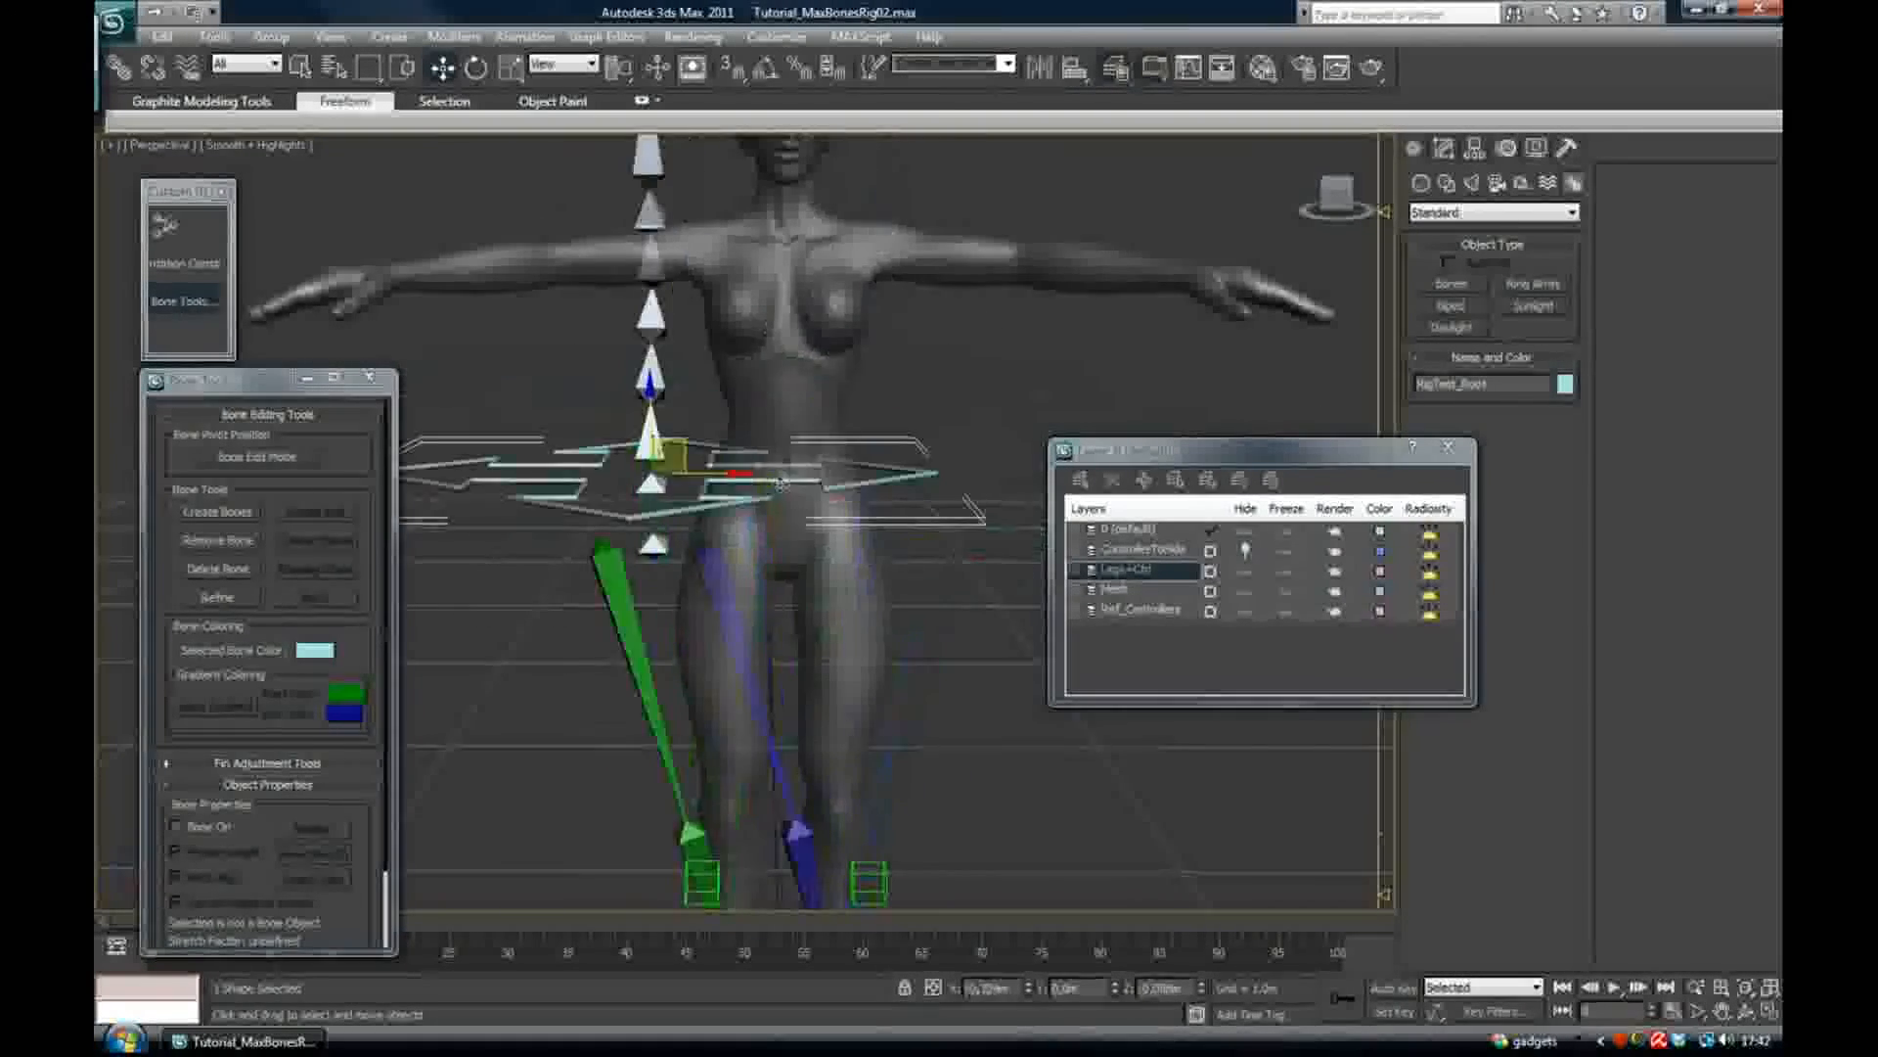
Select the pelvis bone at the base of the spine chain
{"action": "left_click", "coordinate": [787, 467]}
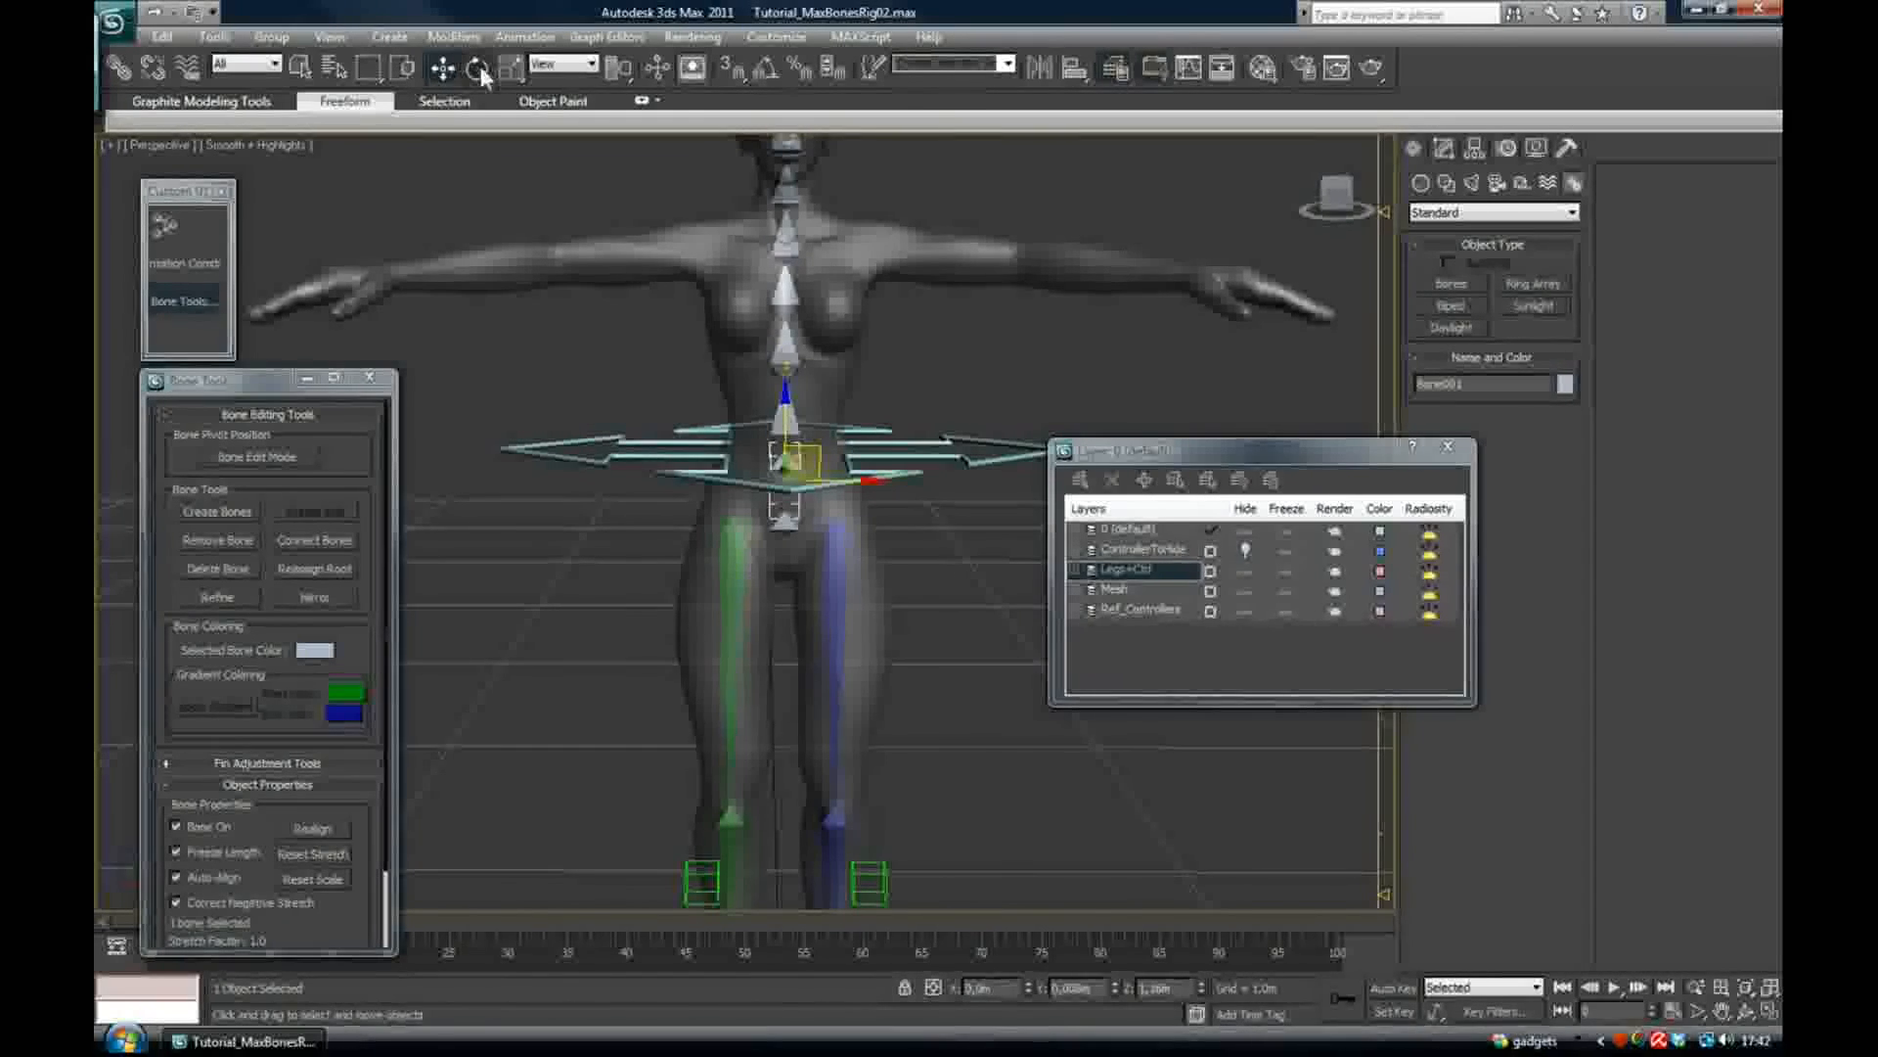